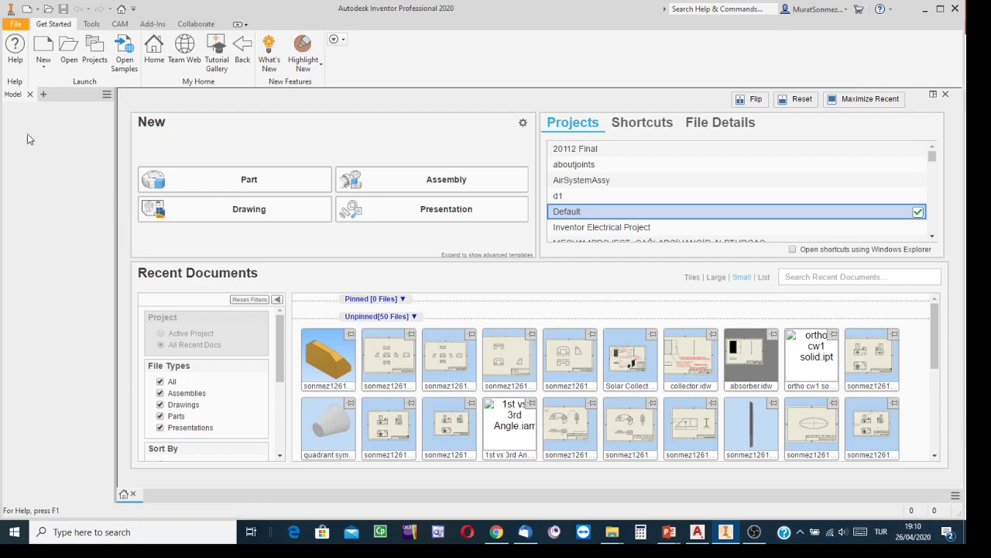
# - Browse for an existing project file in D:\MECH 114\20192\Sec1\CW\sonmez1261s1structuresapril21
pyautogui.click(96, 49)
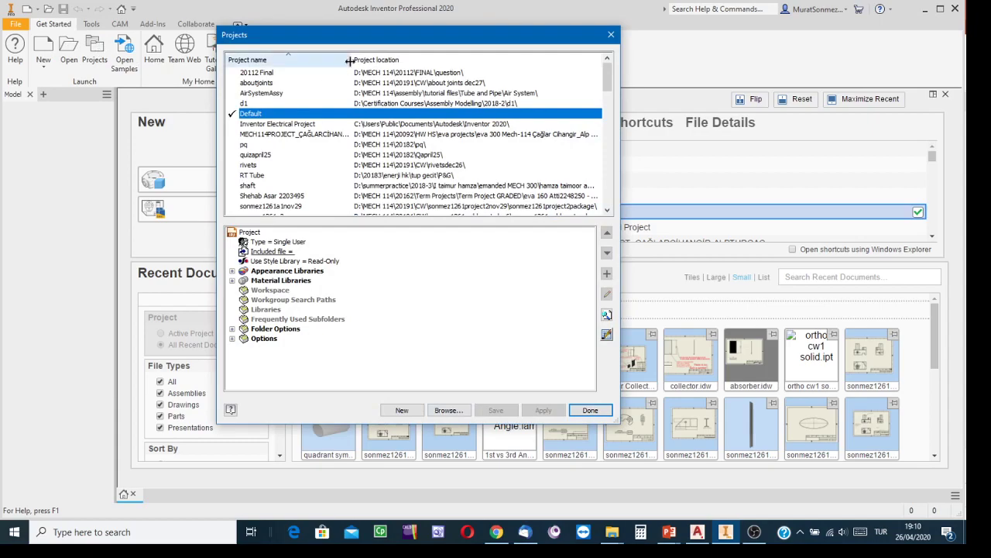
pyautogui.click(447, 410)
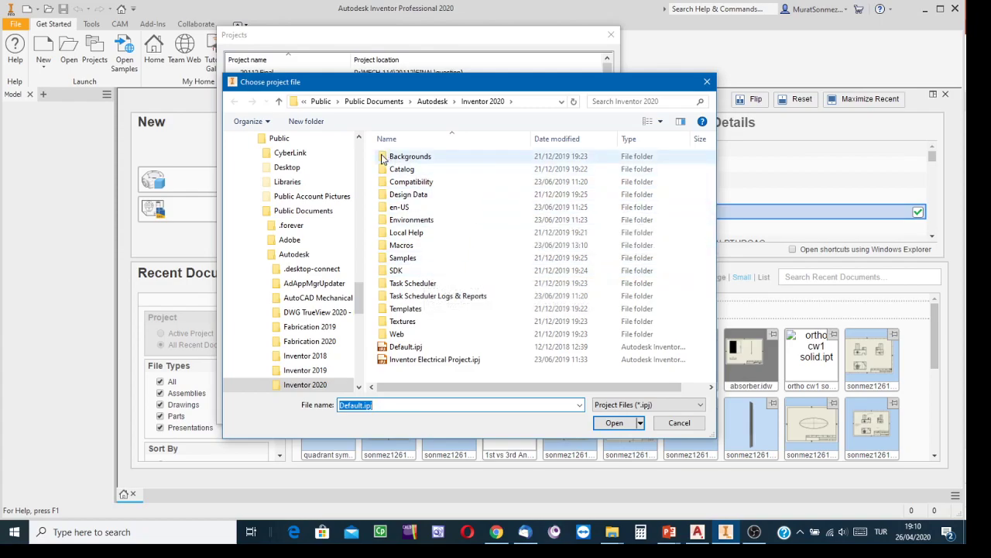
pyautogui.scroll(-10, 357, 298)
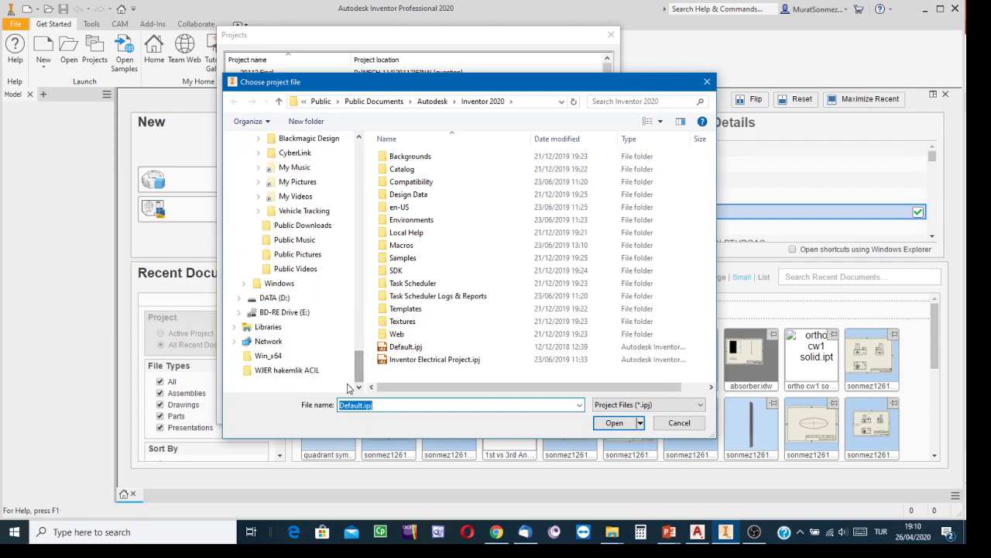
pyautogui.click(274, 299)
pyautogui.scroll(-5, 435, 275)
pyautogui.scroll(-20, 434, 276)
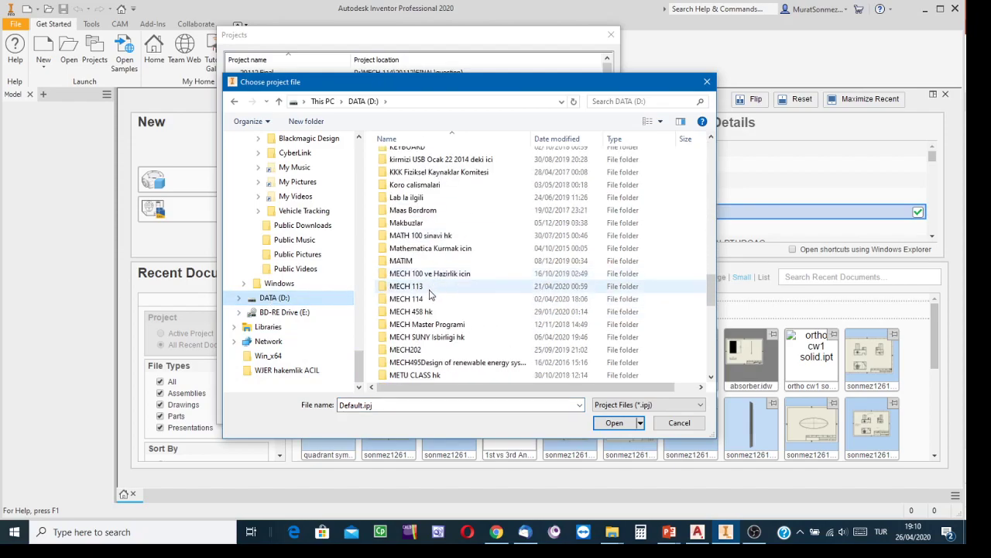
pyautogui.doubleClick(418, 298)
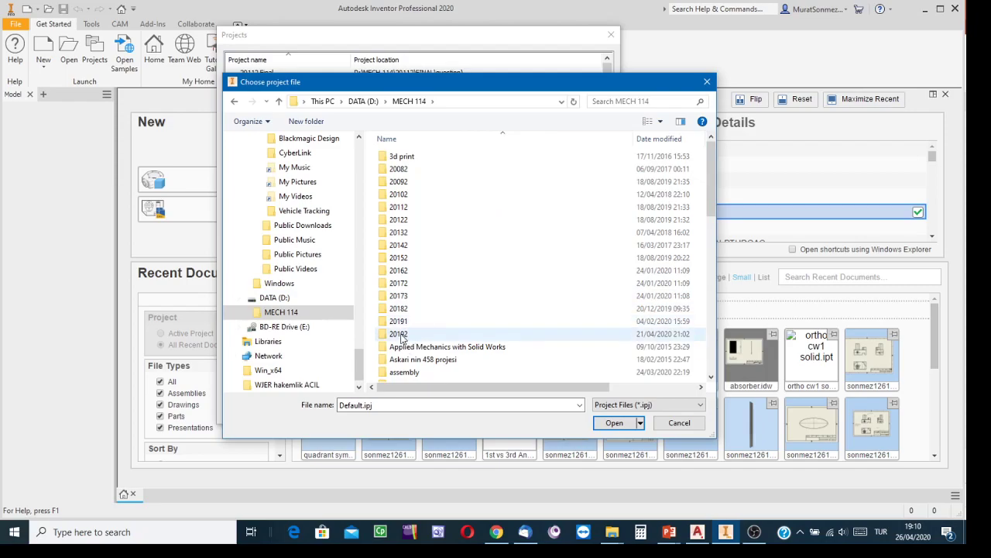
pyautogui.doubleClick(403, 333)
pyautogui.doubleClick(409, 183)
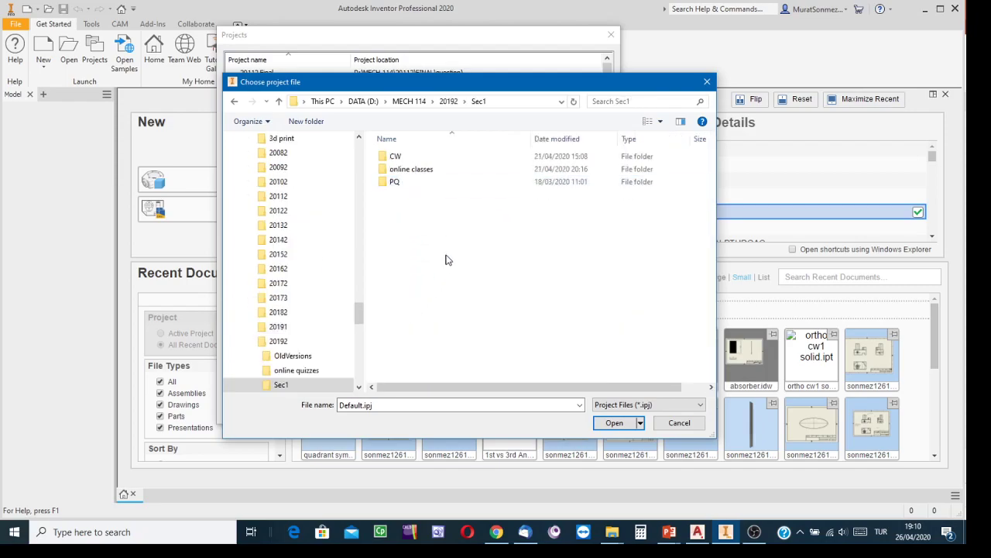
pyautogui.doubleClick(394, 158)
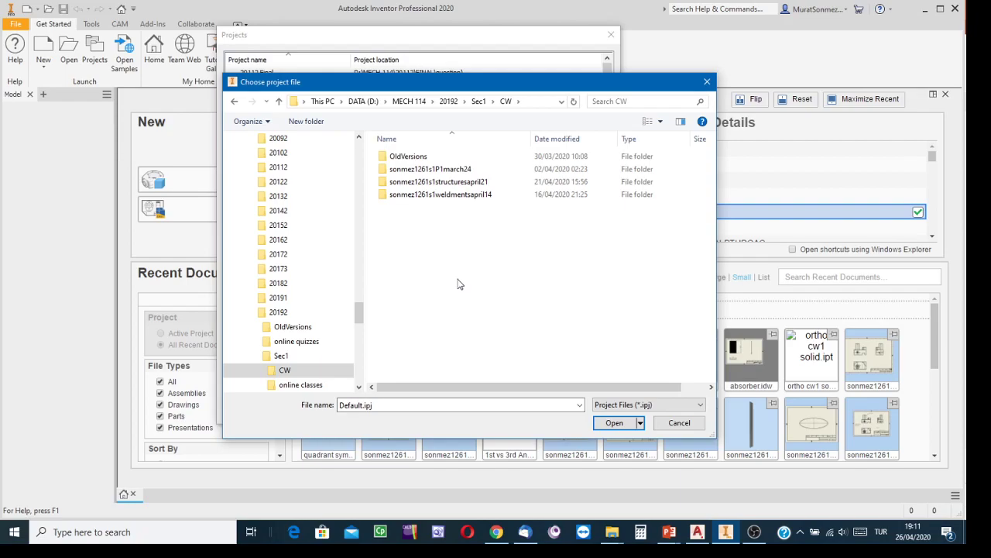
pyautogui.doubleClick(425, 183)
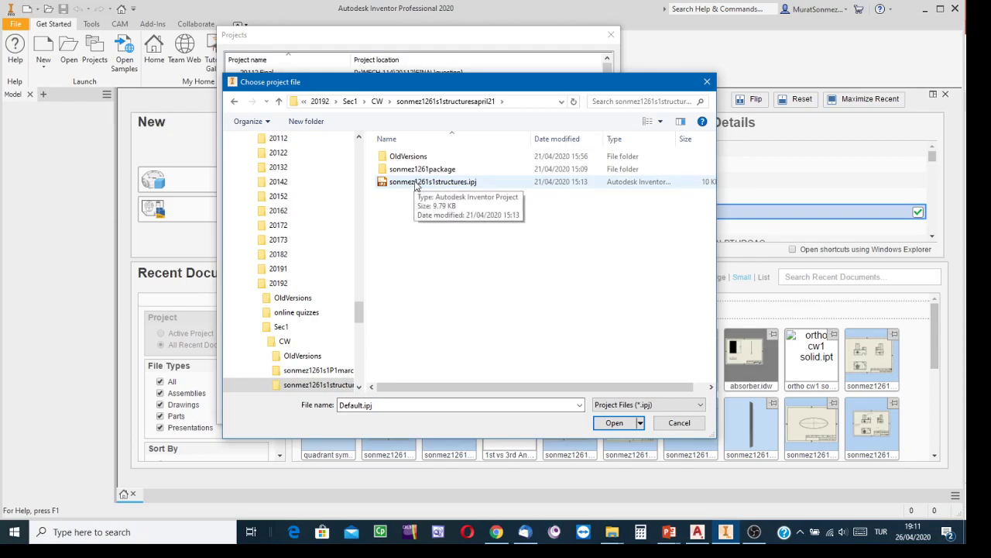
# - Load sonmez1261s1structures.ipj as the active project and finish the project setup
pyautogui.click(416, 182)
pyautogui.click(620, 422)
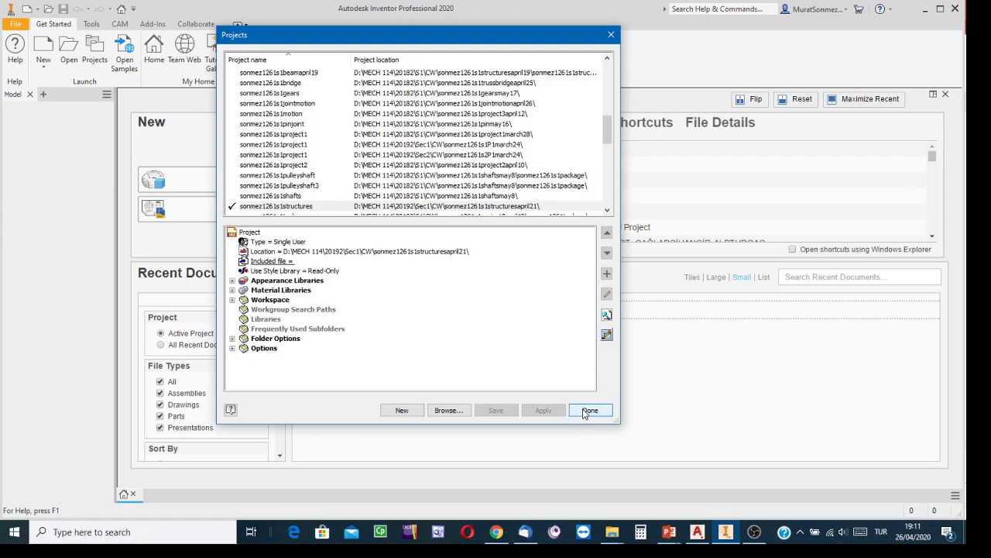
pyautogui.click(587, 412)
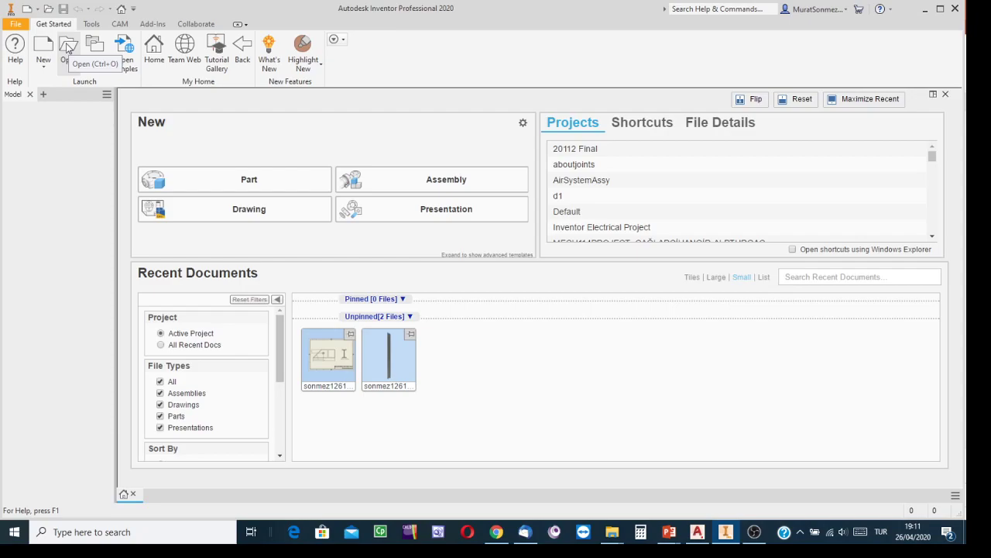
# - Open the assembly file sonmez1261s1assembly1.iam from the project workspace
pyautogui.click(69, 51)
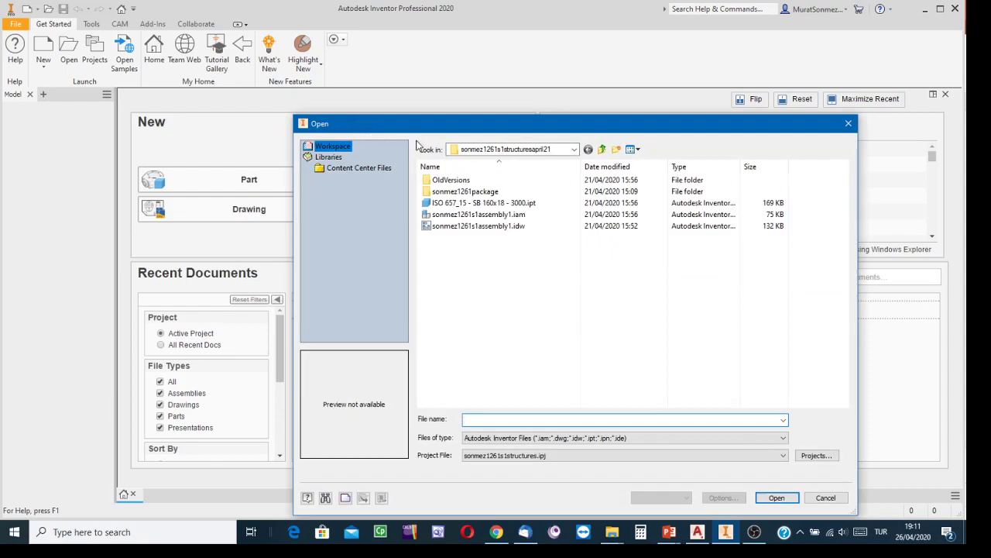
pyautogui.click(448, 216)
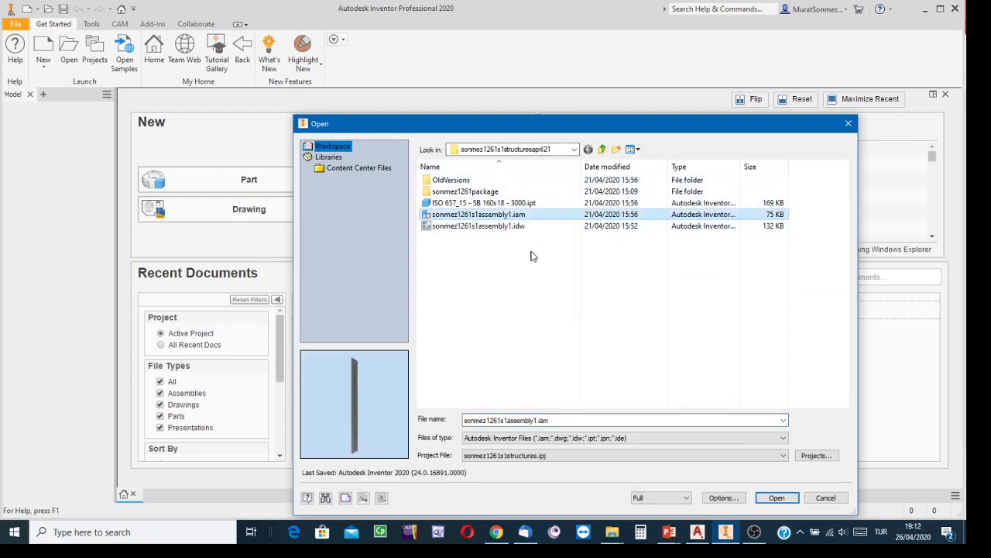
pyautogui.click(764, 500)
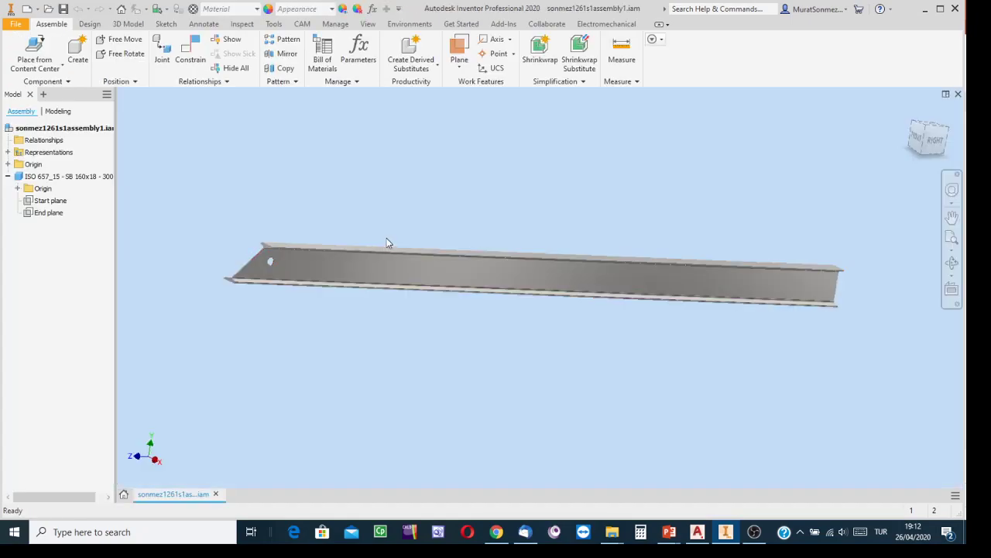
# - Examine the beam from its opposite side and look through the options for placing components
pyautogui.scroll(-2, 703, 206)
pyautogui.keyDown('shift'); pyautogui.moveTo(755, 281); pyautogui.dragTo(546, 317, button='middle'); pyautogui.keyUp('shift')
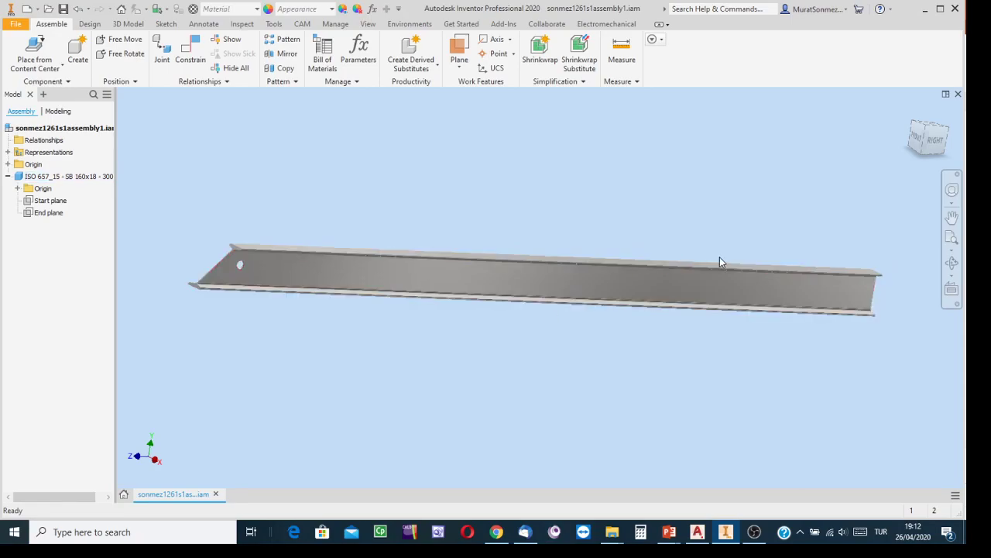
pyautogui.click(952, 263)
pyautogui.moveTo(503, 281); pyautogui.dragTo(584, 240)
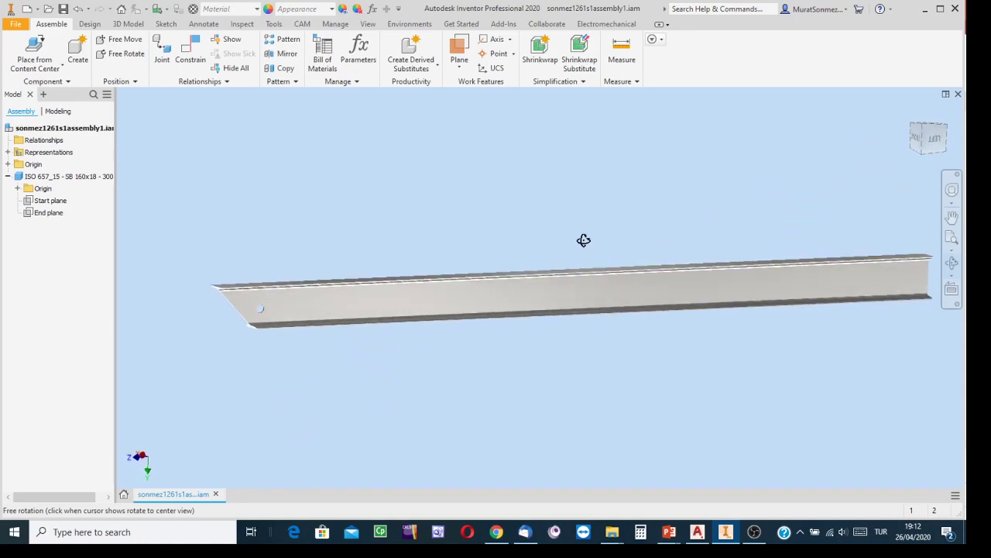
pyautogui.press('Escape')
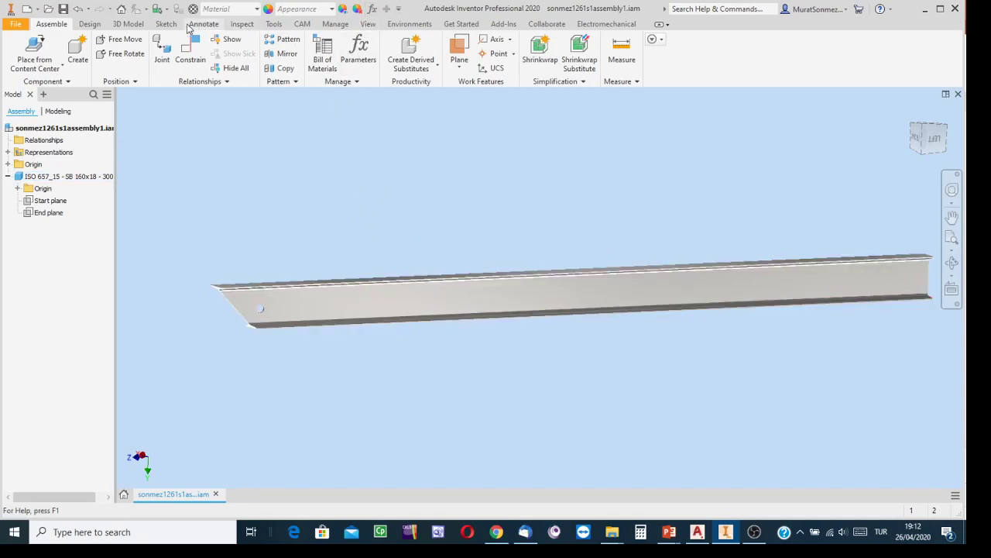
pyautogui.click(58, 69)
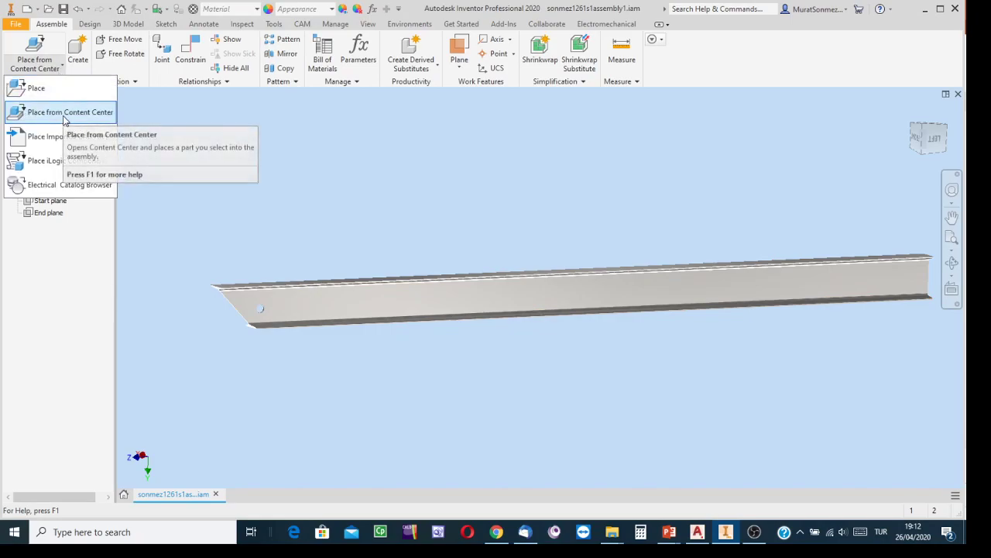
pyautogui.click(327, 174)
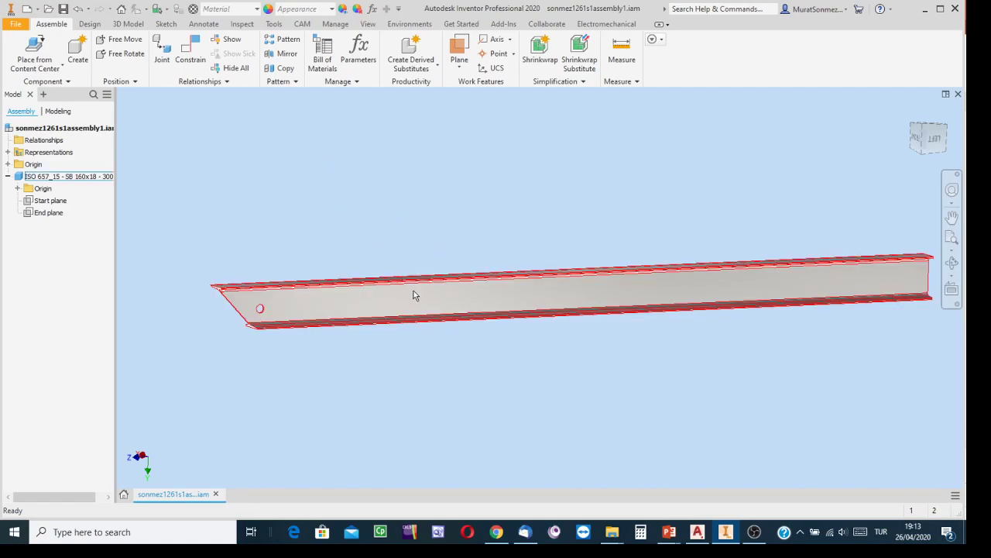
# - Change the assembly's visual style to Shaded with Edges
pyautogui.click(369, 24)
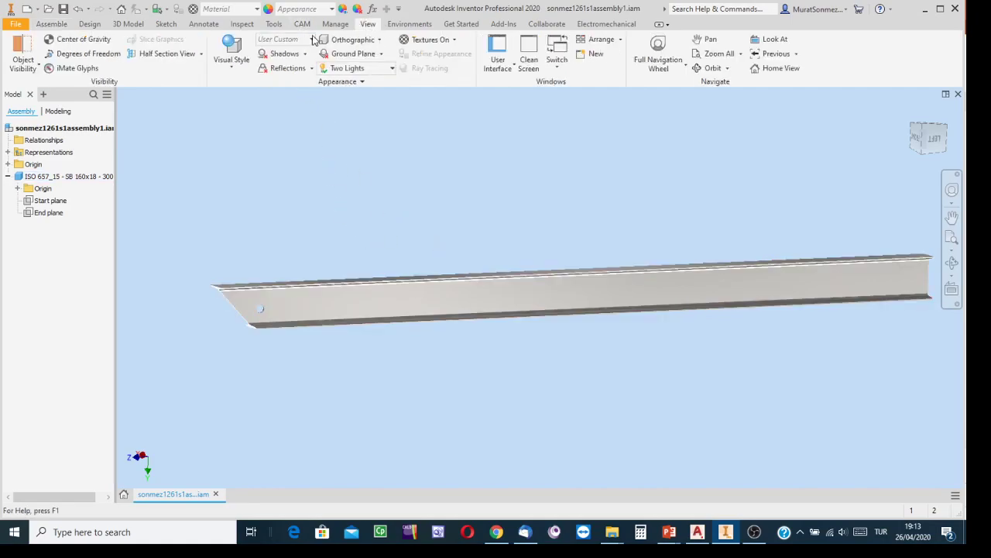
pyautogui.click(233, 66)
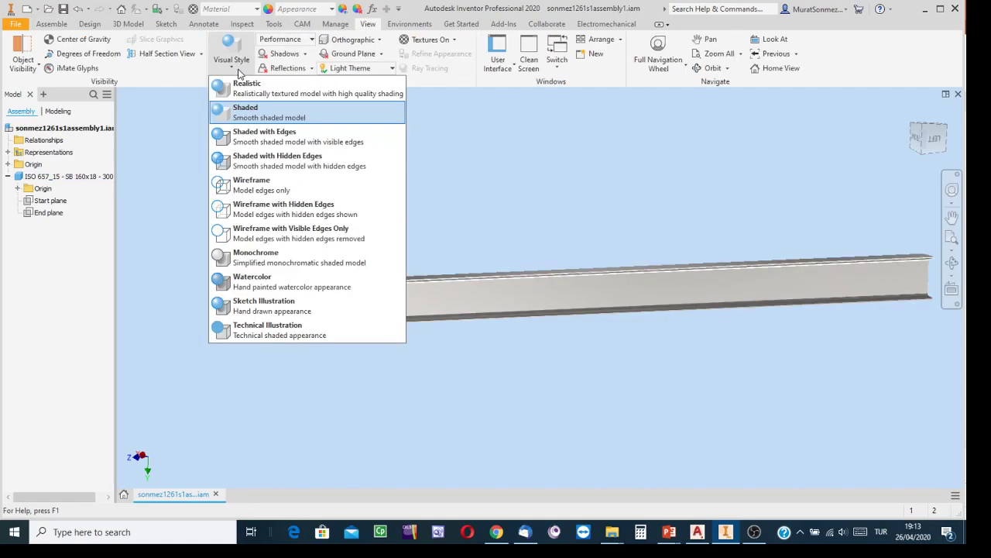
pyautogui.click(272, 141)
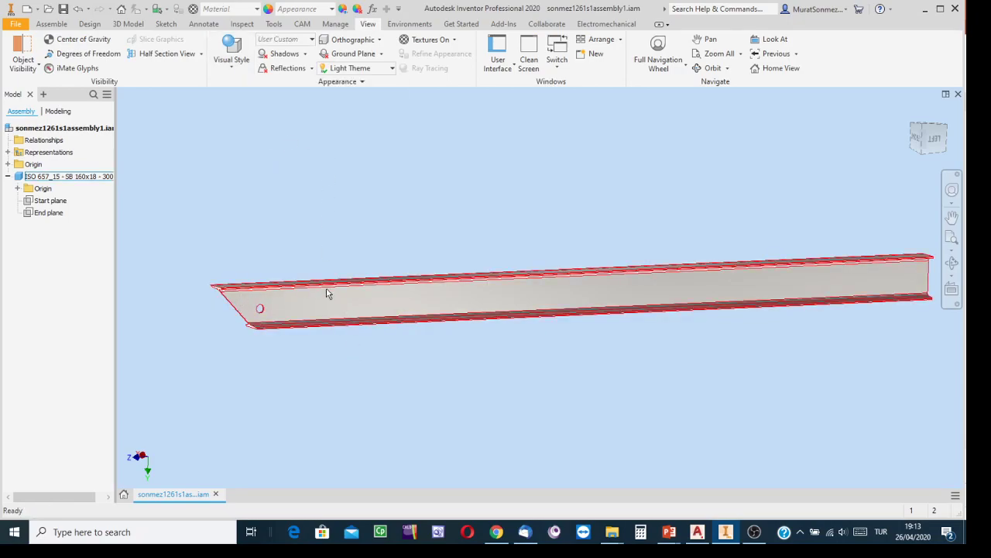
# - Examine the beam's angled end and web hole in the left view, and its I-shaped cross-section in a rotated view
pyautogui.click(935, 139)
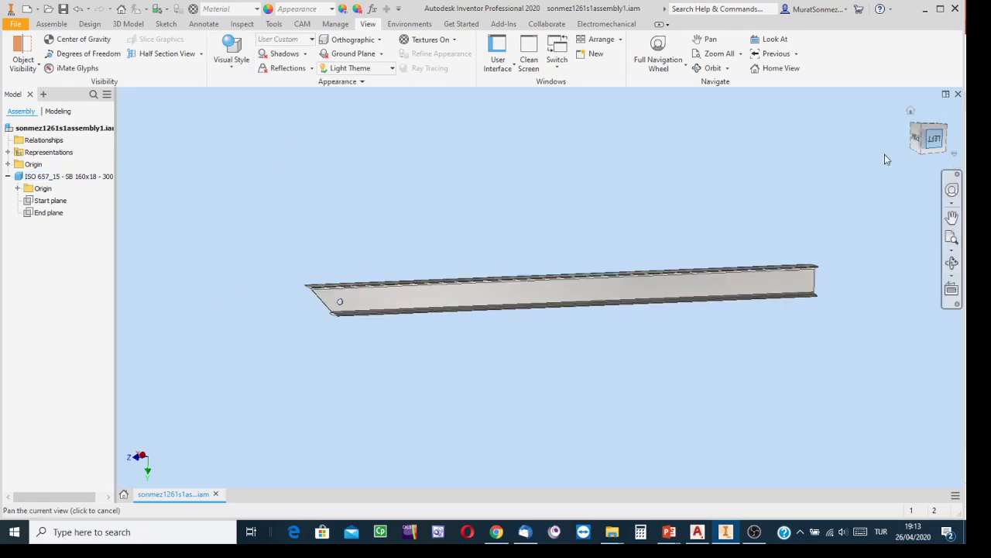
pyautogui.scroll(5, 553, 271)
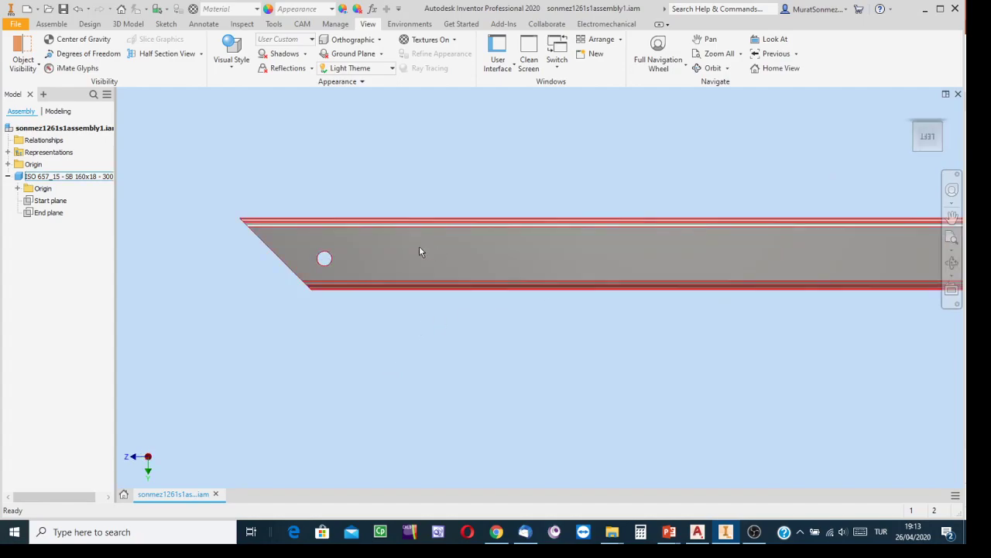
pyautogui.moveTo(264, 329); pyautogui.dragTo(207, 316)
pyautogui.scroll(-3, 208, 316)
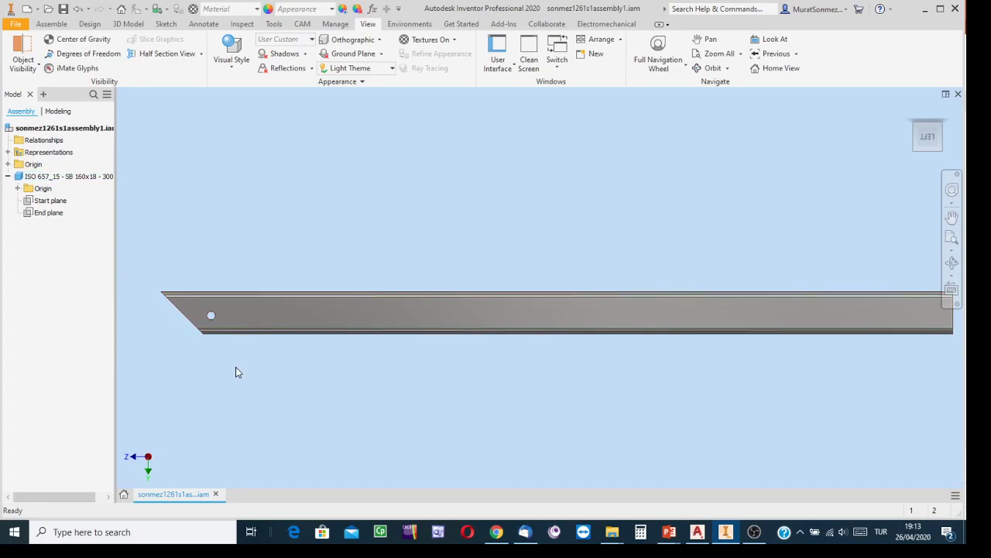
pyautogui.scroll(3, 213, 317)
pyautogui.scroll(-3, 213, 318)
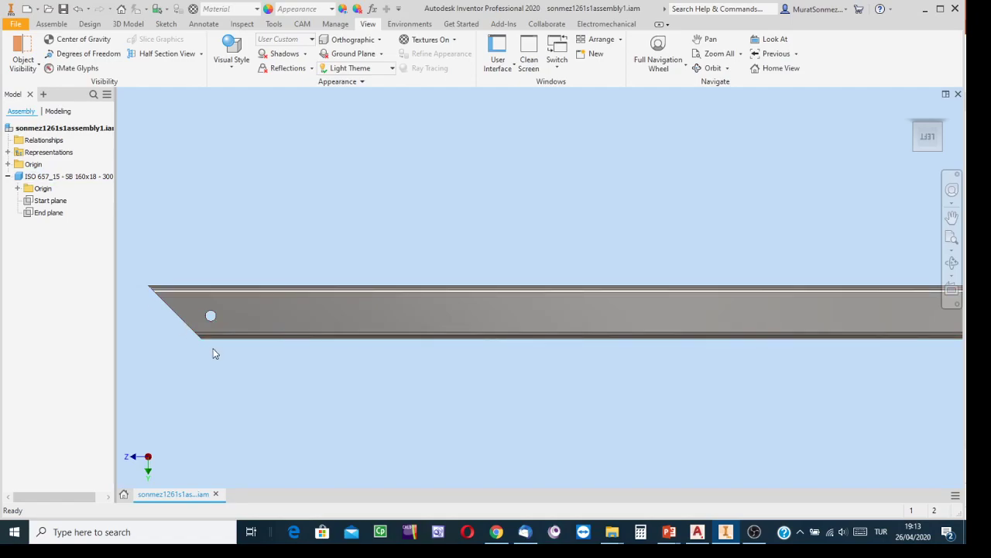
pyautogui.scroll(-2, 412, 317)
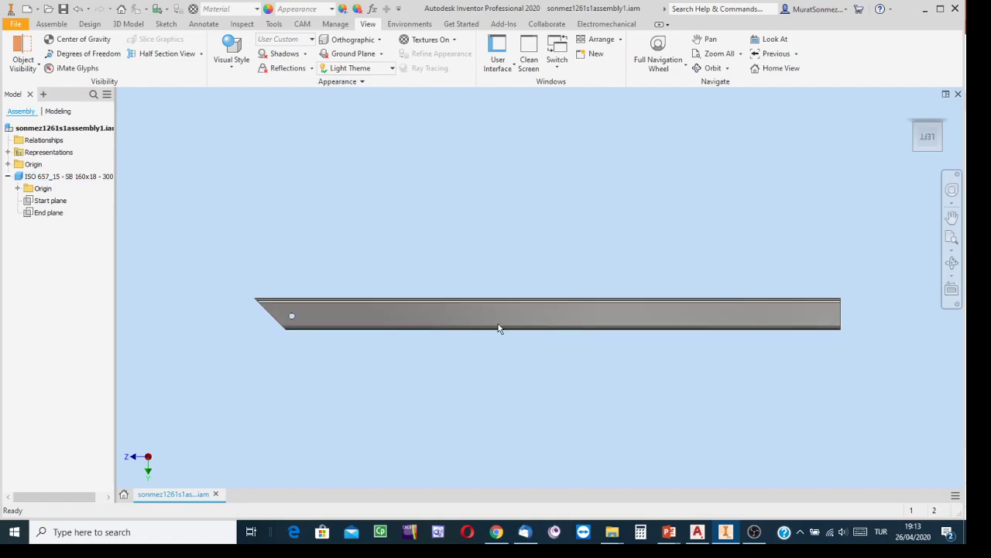
pyautogui.click(952, 262)
pyautogui.moveTo(692, 309); pyautogui.dragTo(649, 184)
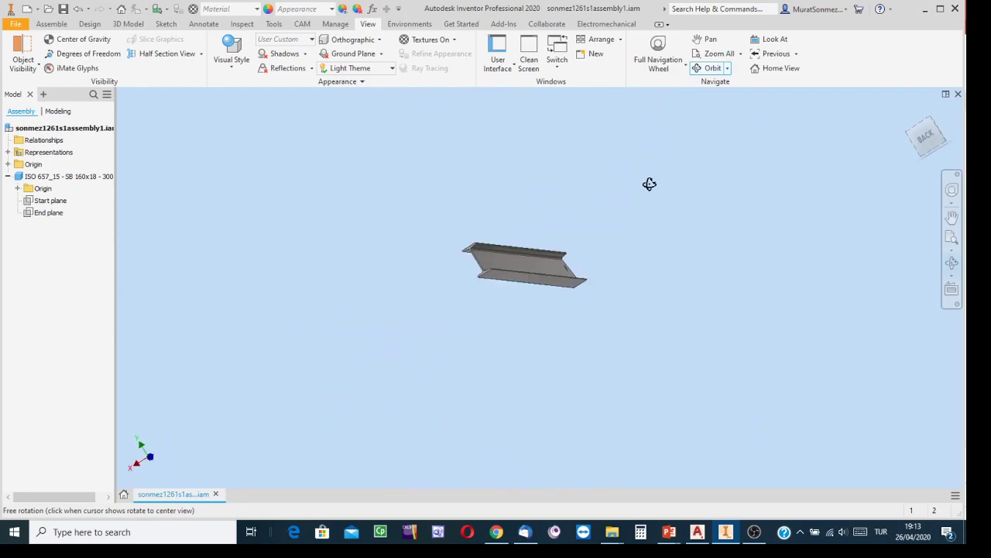
pyautogui.scroll(5, 498, 255)
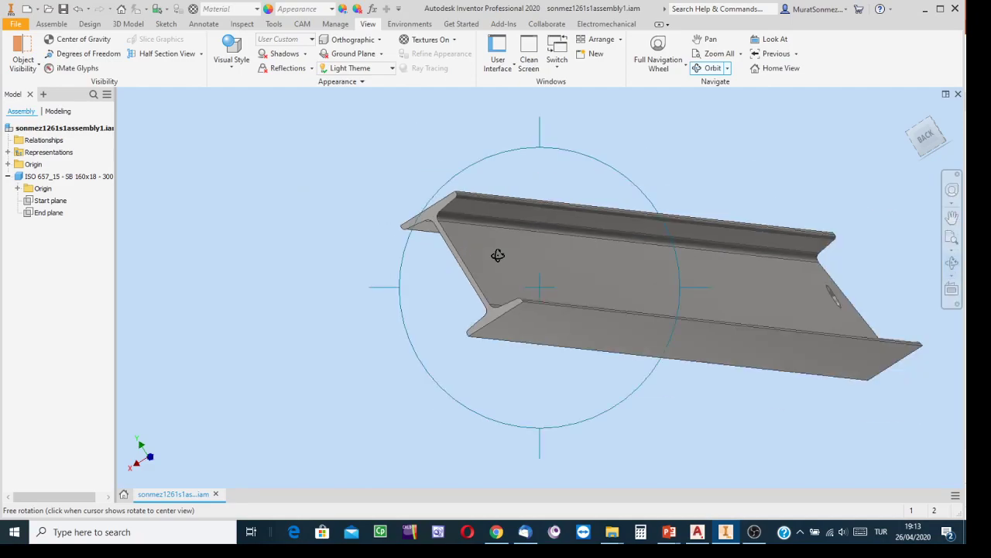
pyautogui.press('Escape')
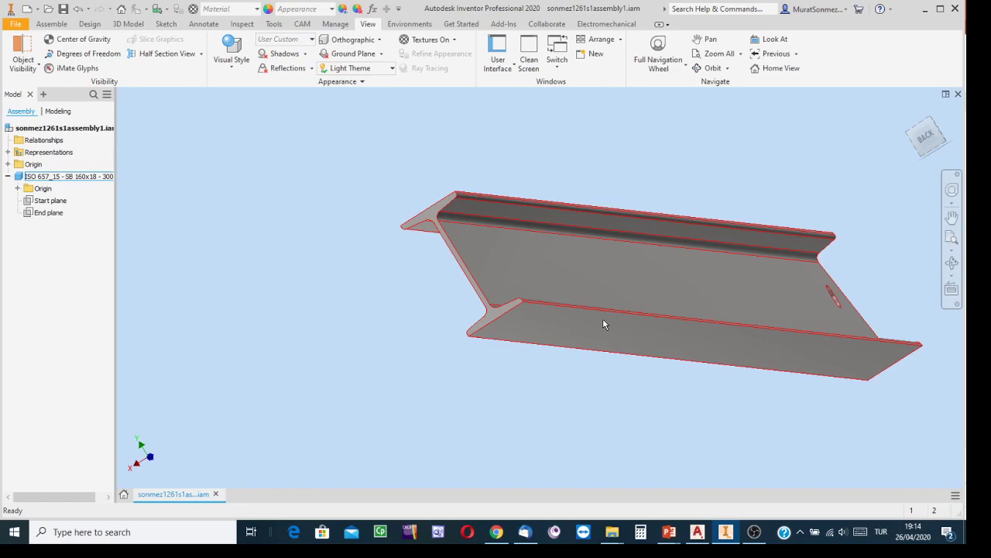
pyautogui.click(844, 258)
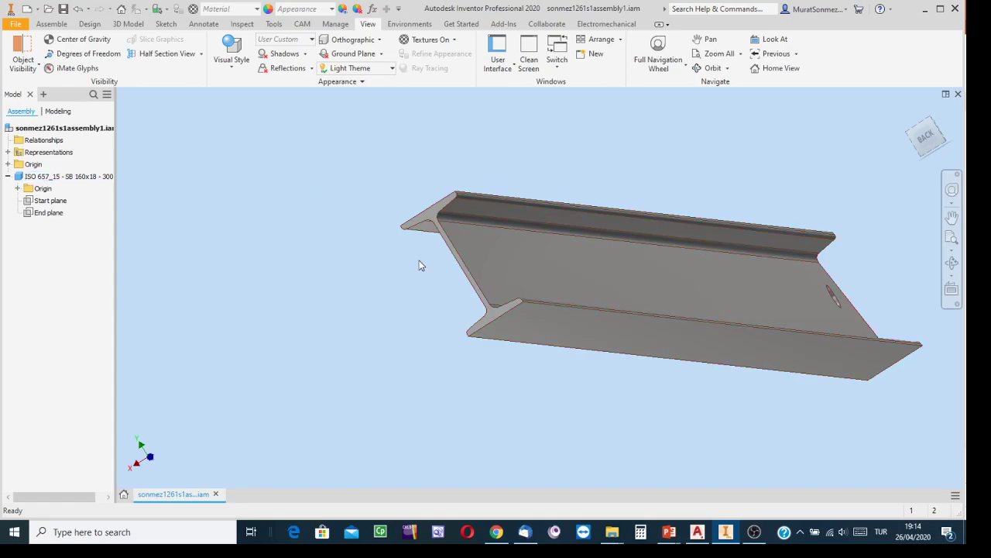
# - Open the beam's drawing file sonmez1261s1assembly1.idw from the project workspace
pyautogui.click(51, 12)
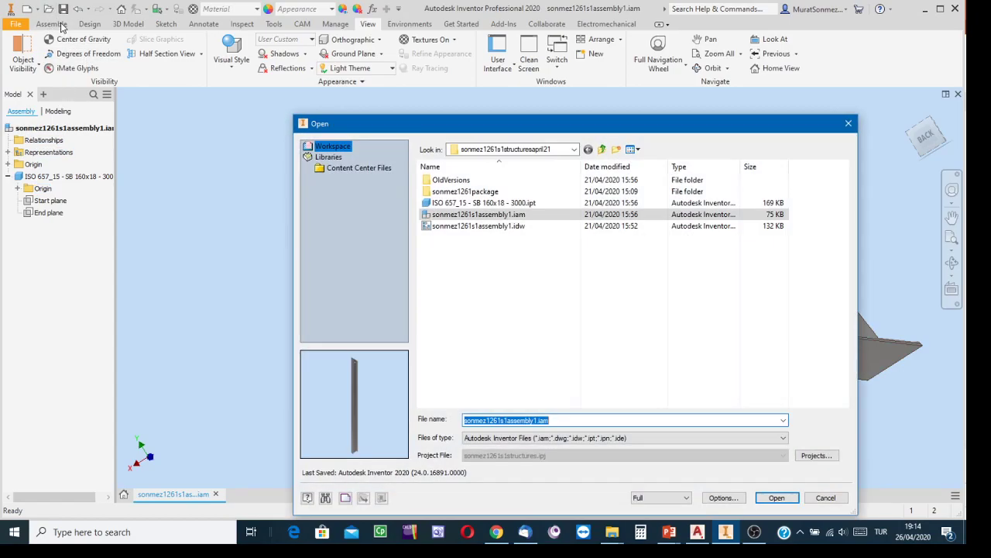
pyautogui.click(460, 226)
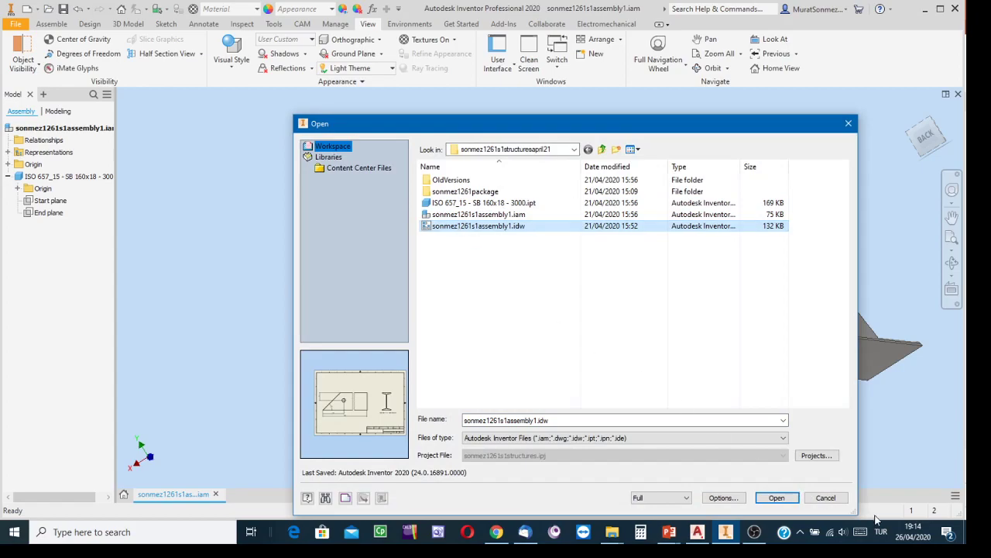
pyautogui.click(777, 497)
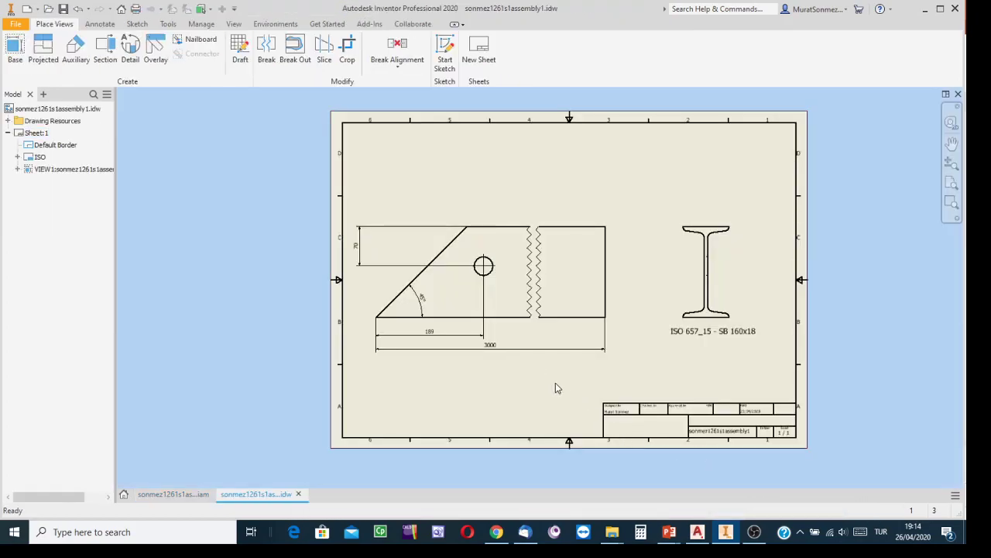
# - Inspect the dimensions below the beam's front view and select its overall length dimension
pyautogui.scroll(-2, 511, 349)
pyautogui.scroll(4, 507, 352)
pyautogui.scroll(3, 506, 350)
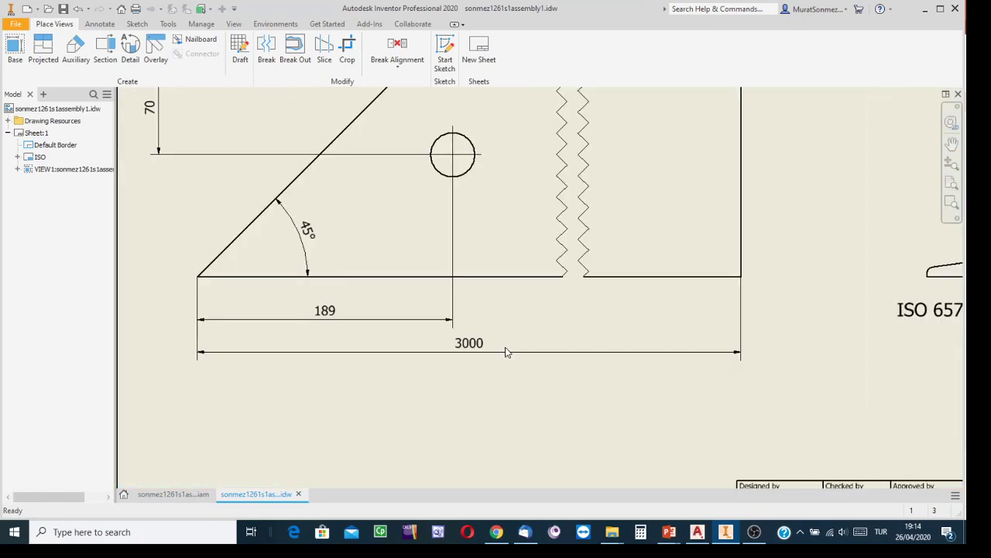
pyautogui.click(482, 353)
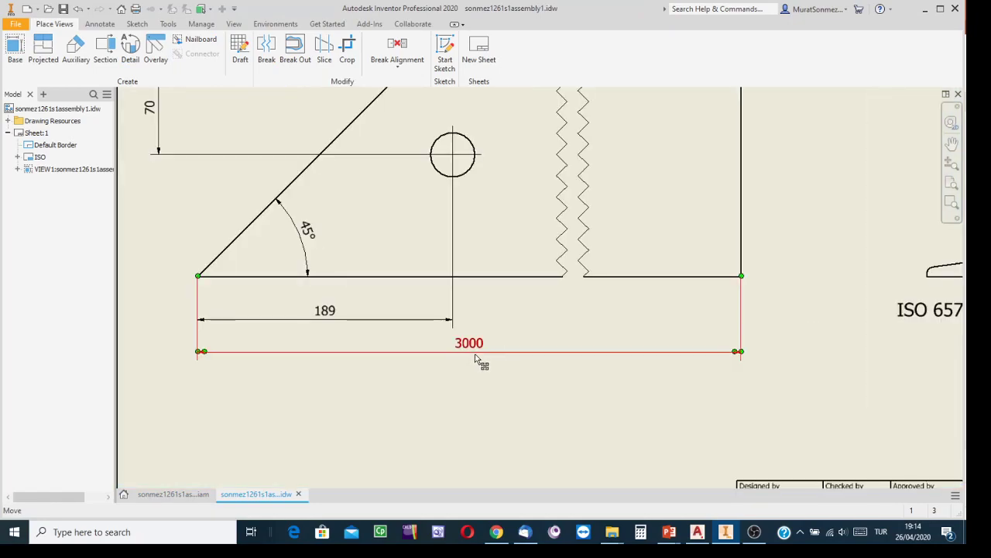
# - Check the scale setting in the beam front view's drawing view properties and leave them unchanged
pyautogui.scroll(-5, 476, 358)
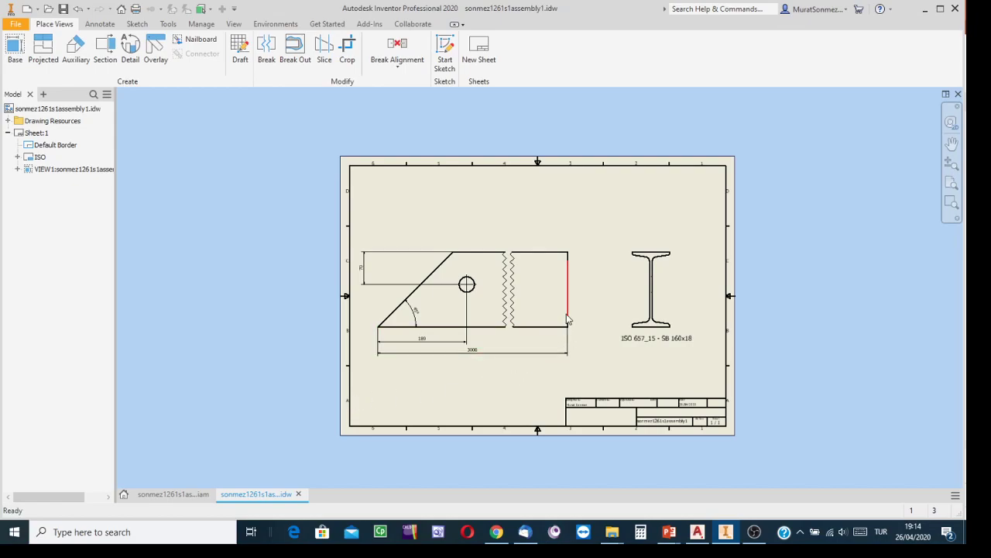
pyautogui.moveTo(567, 319)
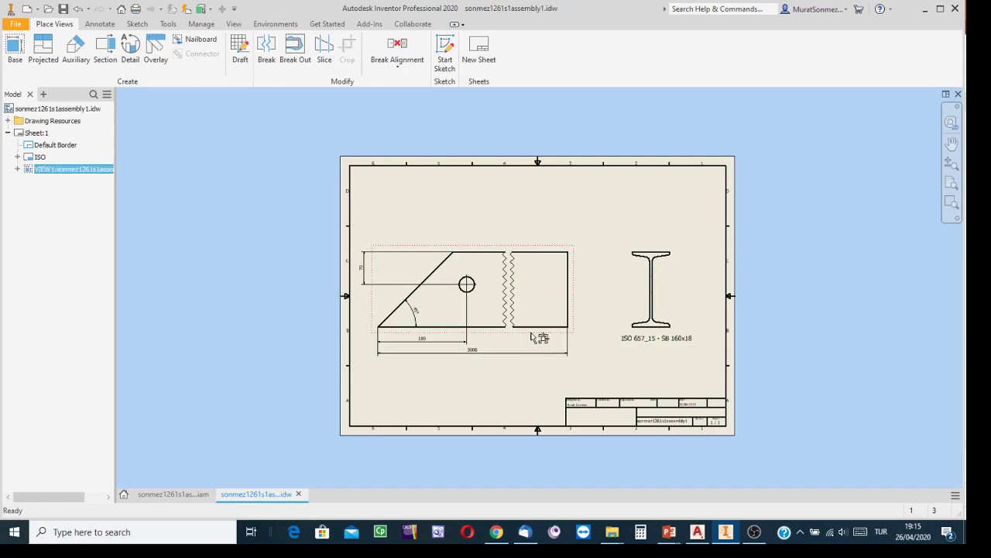
pyautogui.rightClick(531, 336)
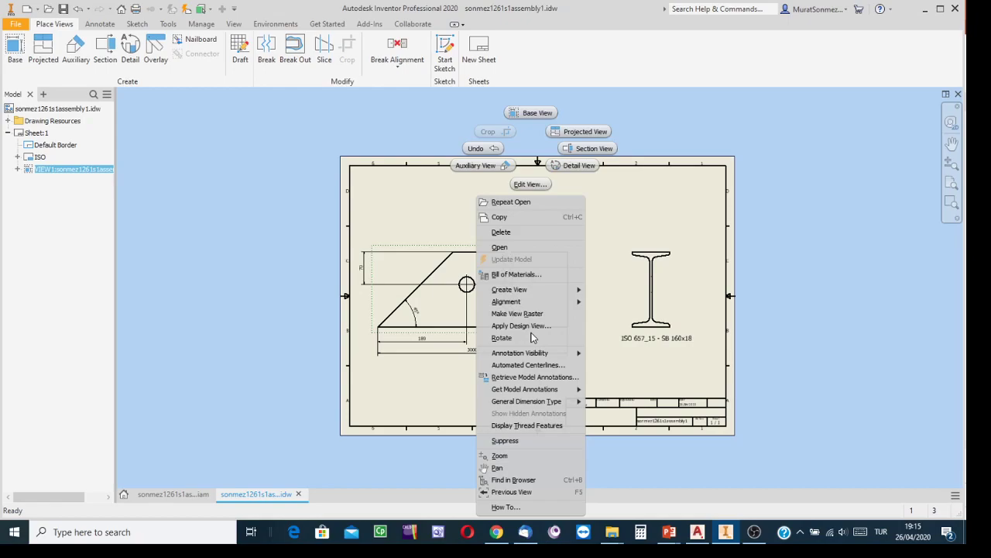
pyautogui.click(530, 184)
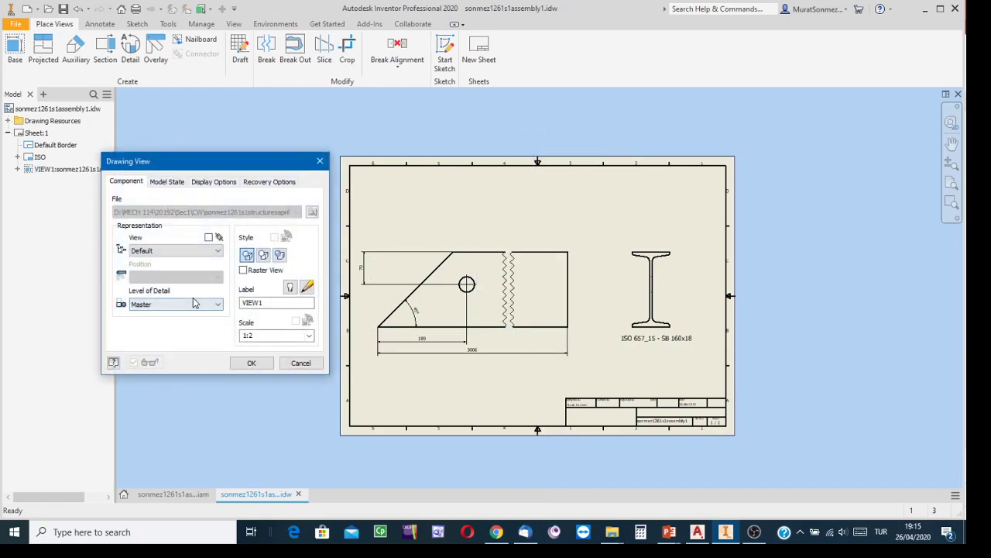
pyautogui.click(254, 338)
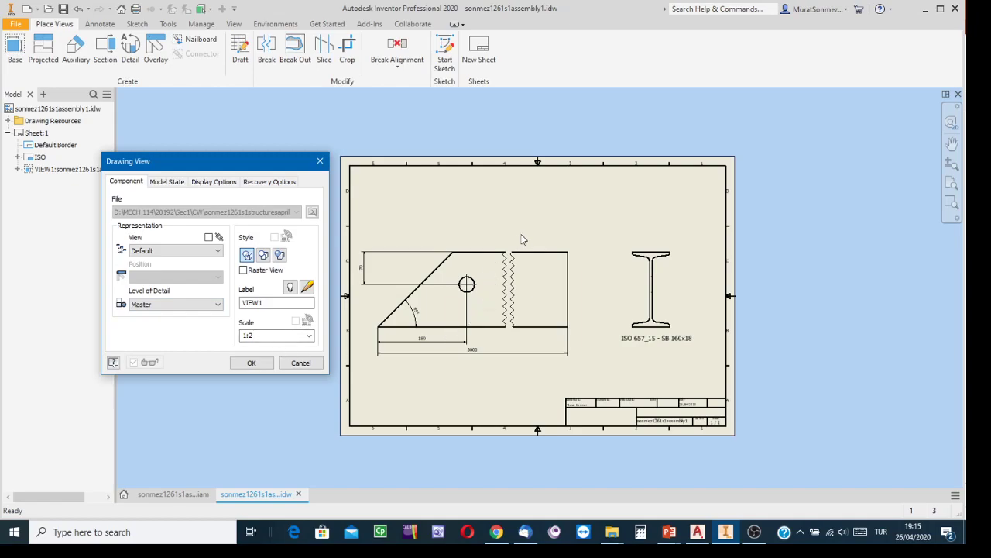
pyautogui.click(294, 364)
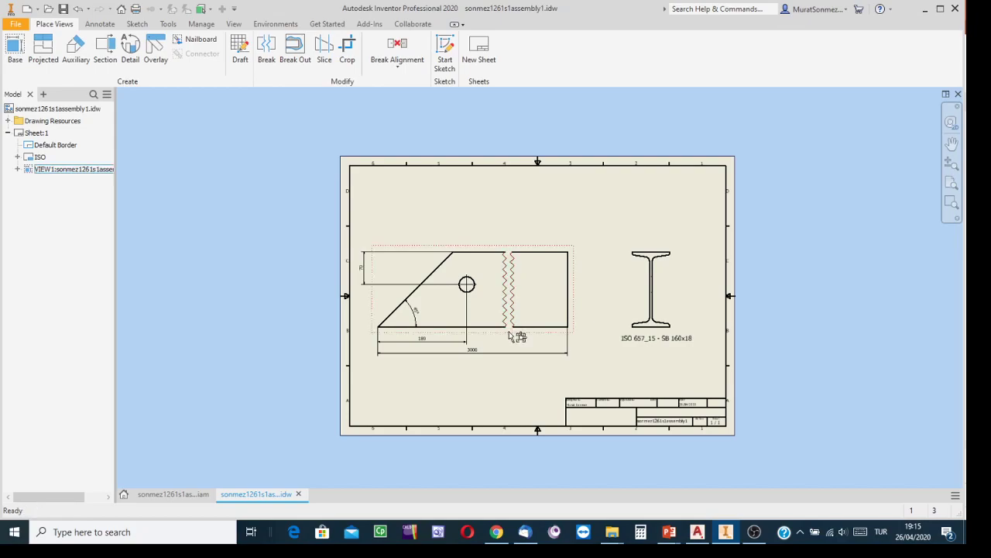
# - Examine the front view's break lines, the I-shaped cross-section view and the angle dimension at the beam's slanted end
pyautogui.scroll(-3, 512, 281)
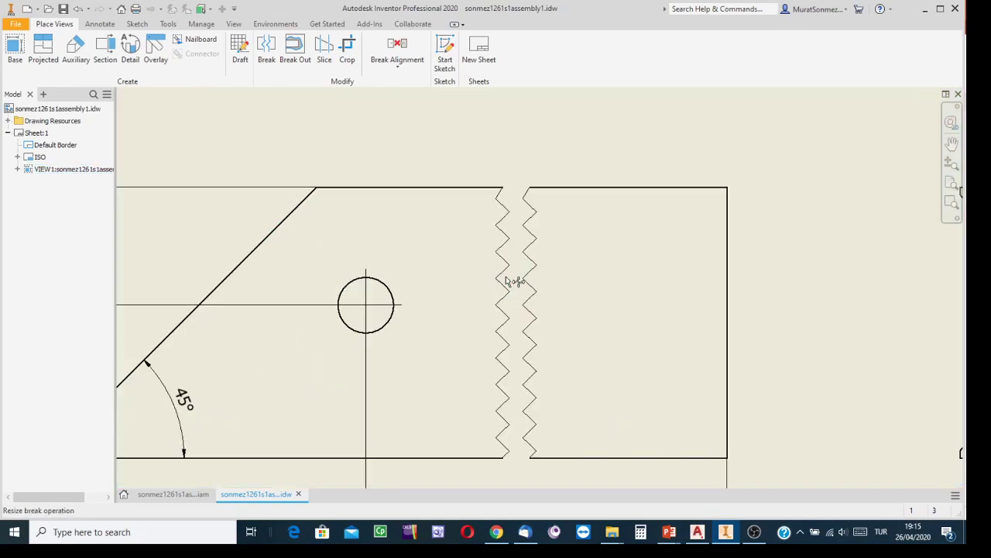
pyautogui.click(508, 288)
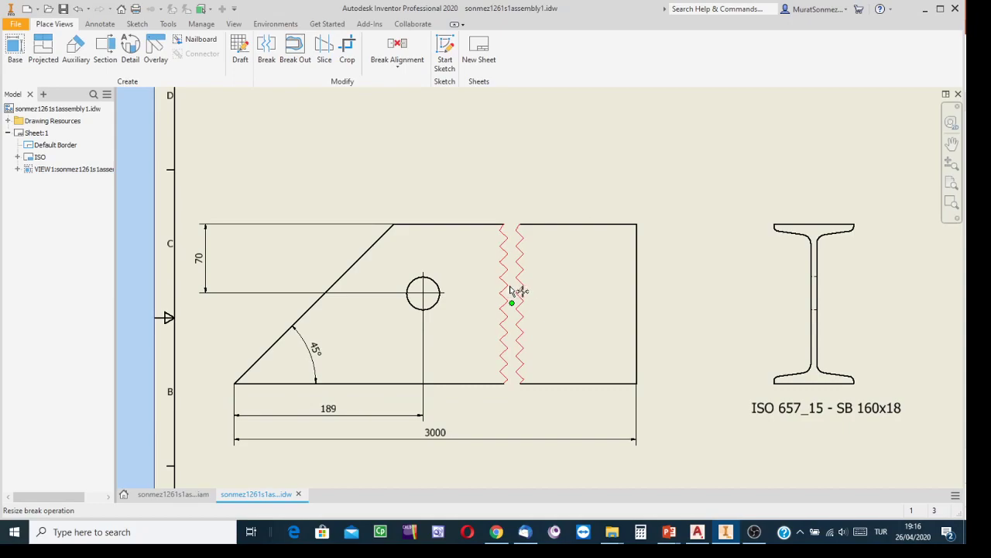
pyautogui.moveTo(711, 450)
pyautogui.mouseDown(button='middle')
pyautogui.moveTo(673, 379)
pyautogui.moveTo(648, 380)
pyautogui.mouseUp(button='middle')
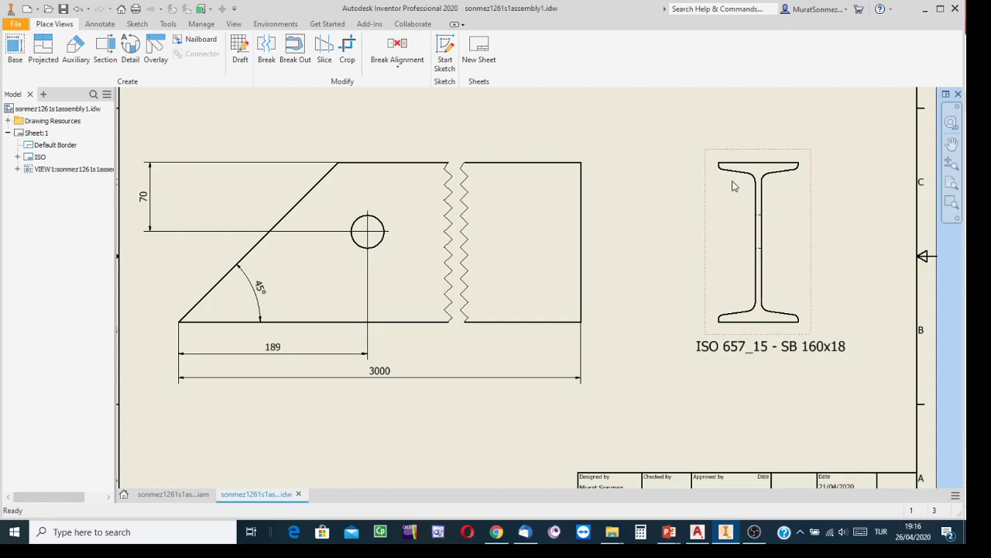
pyautogui.scroll(1, 743, 180)
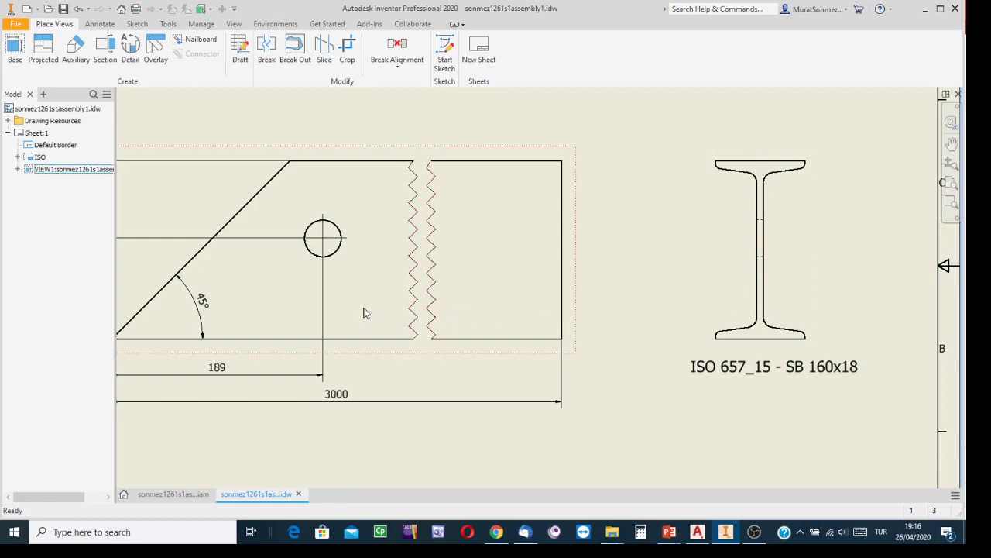
pyautogui.moveTo(364, 314); pyautogui.dragTo(472, 315, button='middle')
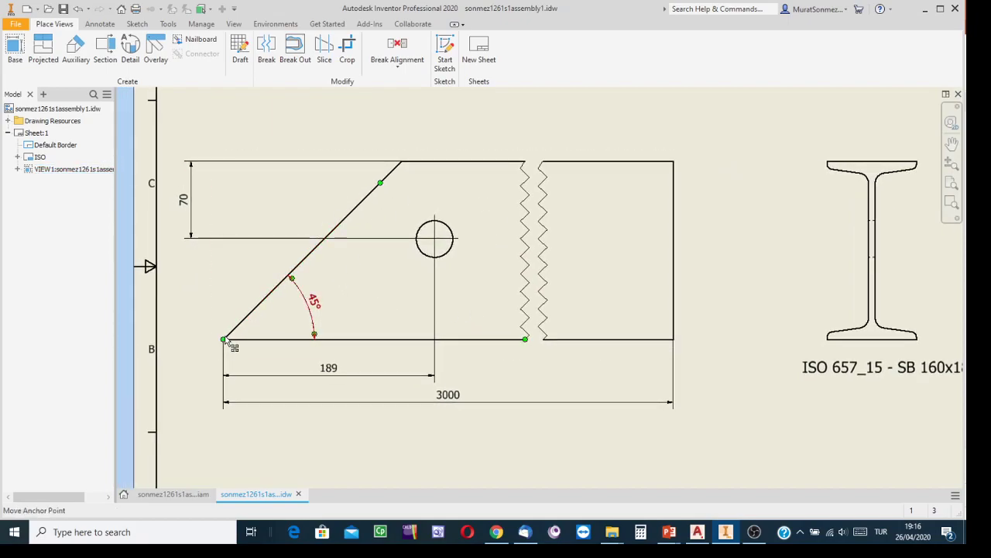
pyautogui.click(304, 288)
pyautogui.press('Escape')
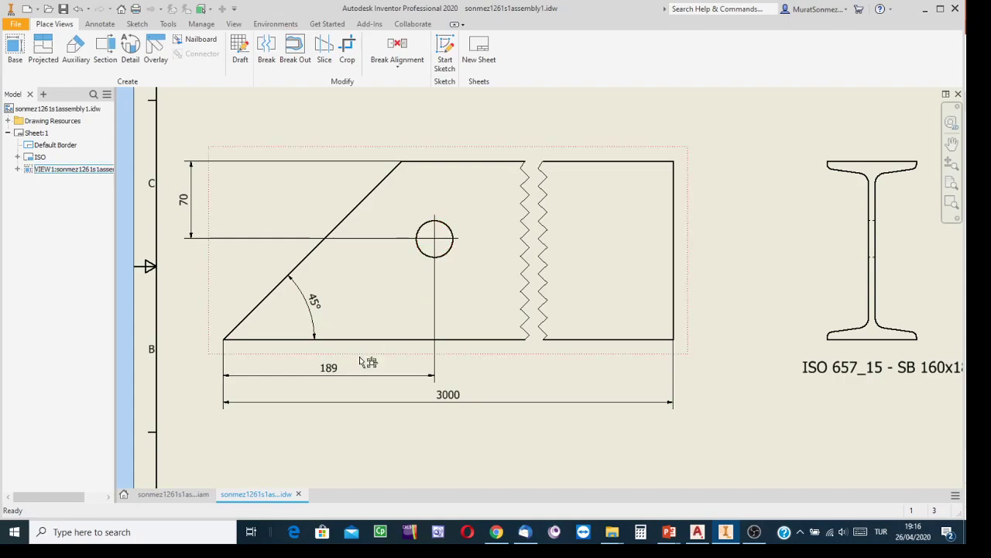
pyautogui.scroll(-5, 458, 236)
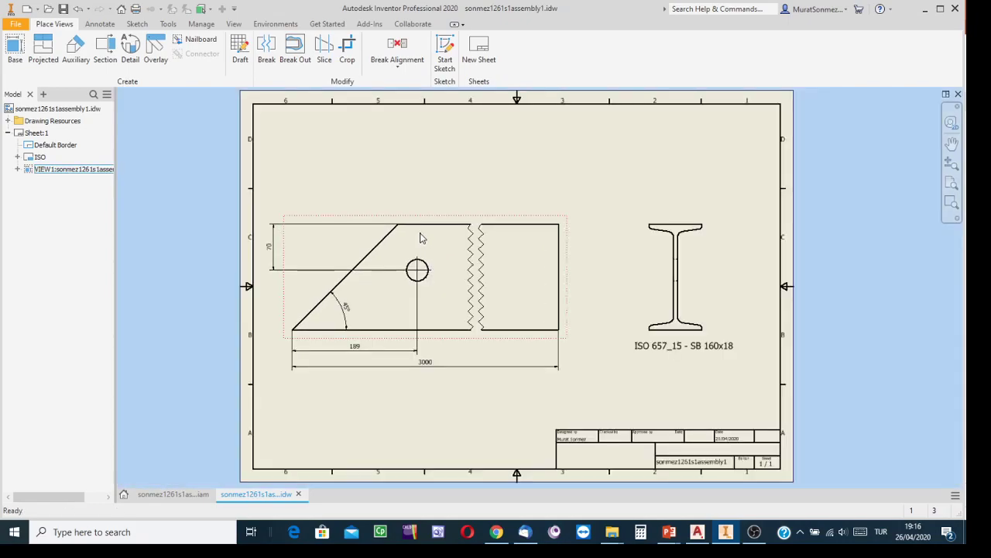
# - Add a diameter dimension to the web hole in the front view, placing its text above the beam's upper edge
pyautogui.click(94, 24)
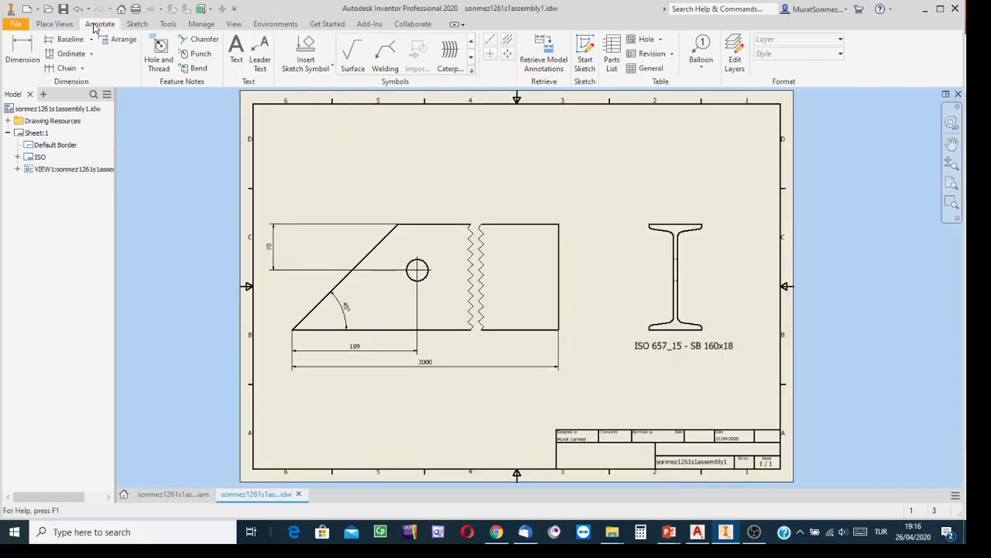
pyautogui.click(428, 267)
pyautogui.click(426, 268)
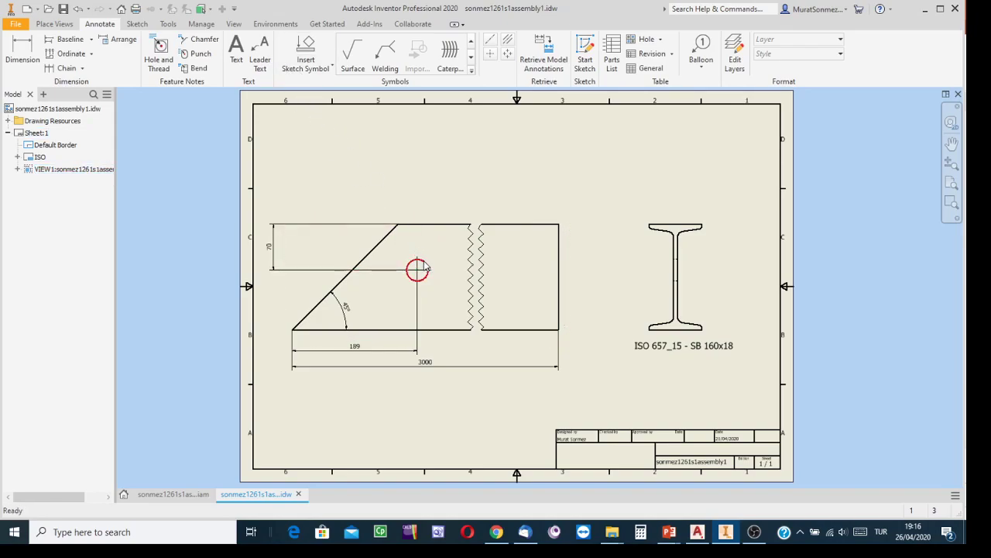
pyautogui.click(262, 56)
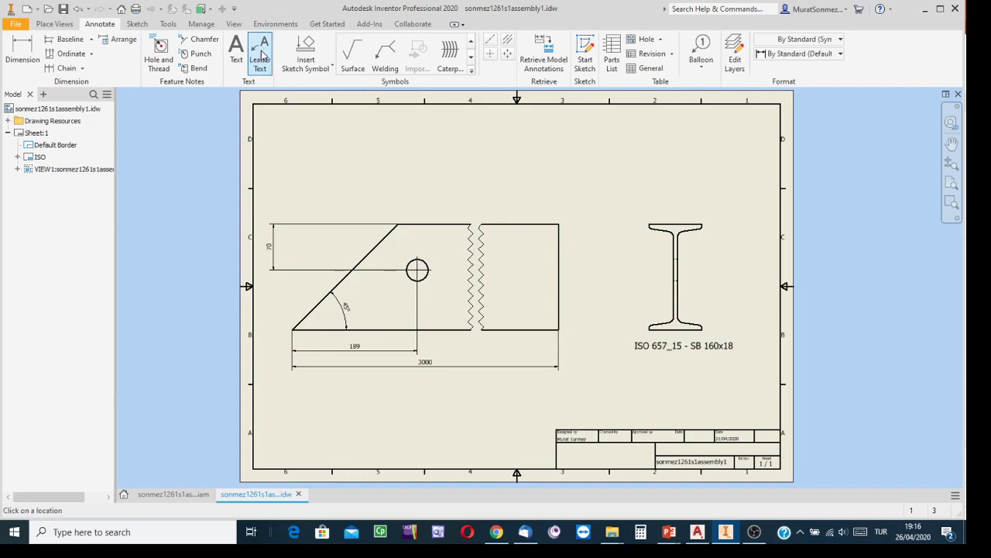
pyautogui.click(23, 44)
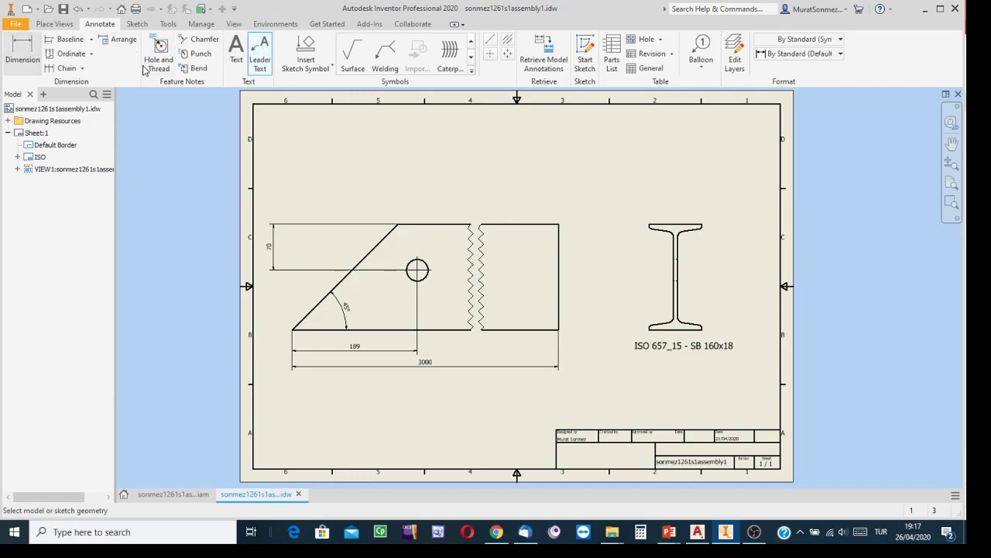
pyautogui.click(426, 269)
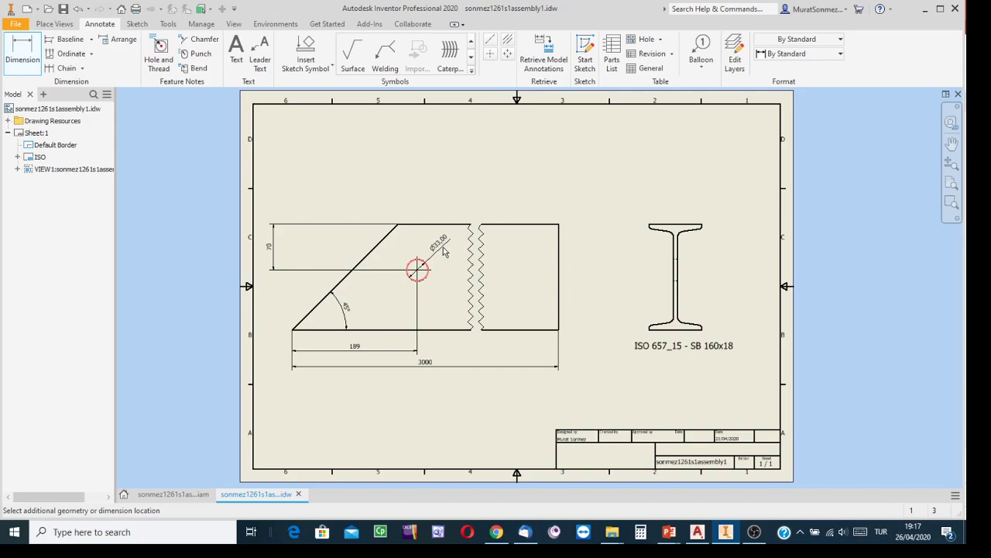
pyautogui.scroll(1, 446, 252)
pyautogui.scroll(-3, 454, 232)
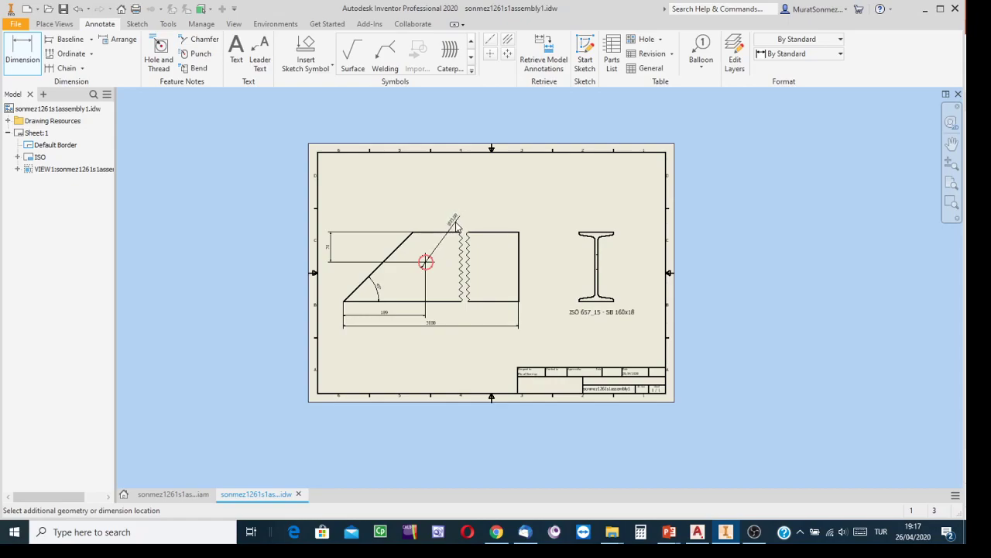
pyautogui.click(456, 226)
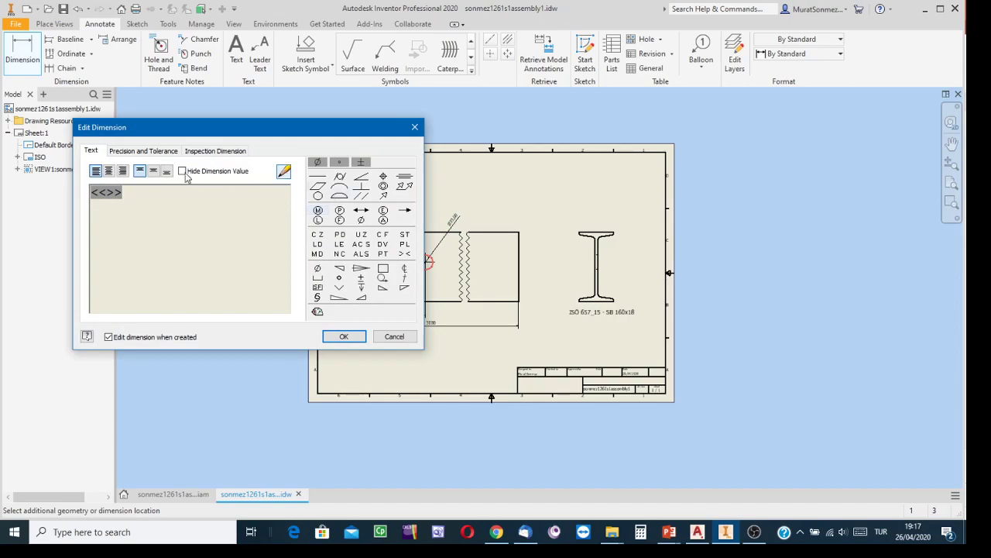
# - Set the hole diameter dimension's primary unit precision to 0 and save the drawing
pyautogui.click(143, 150)
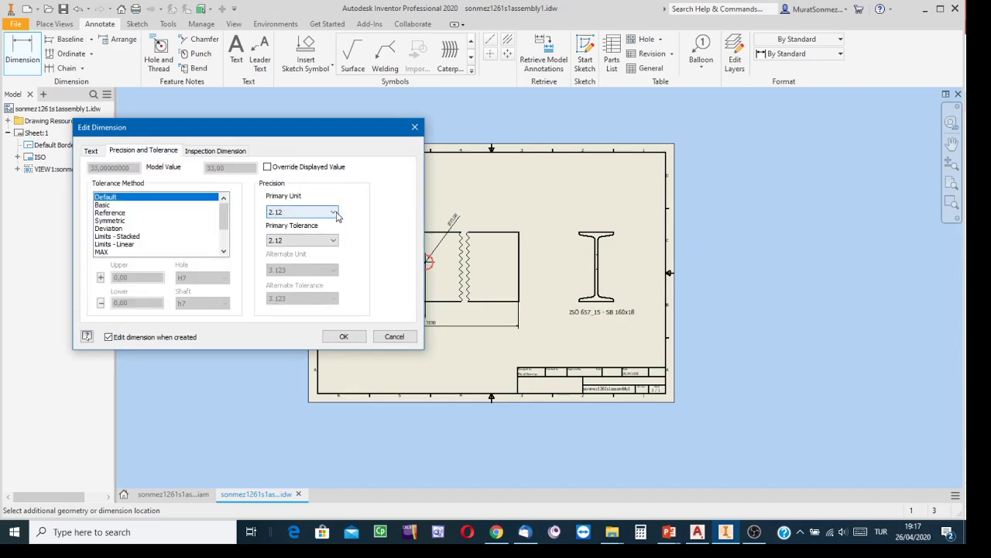
pyautogui.click(333, 213)
pyautogui.click(294, 225)
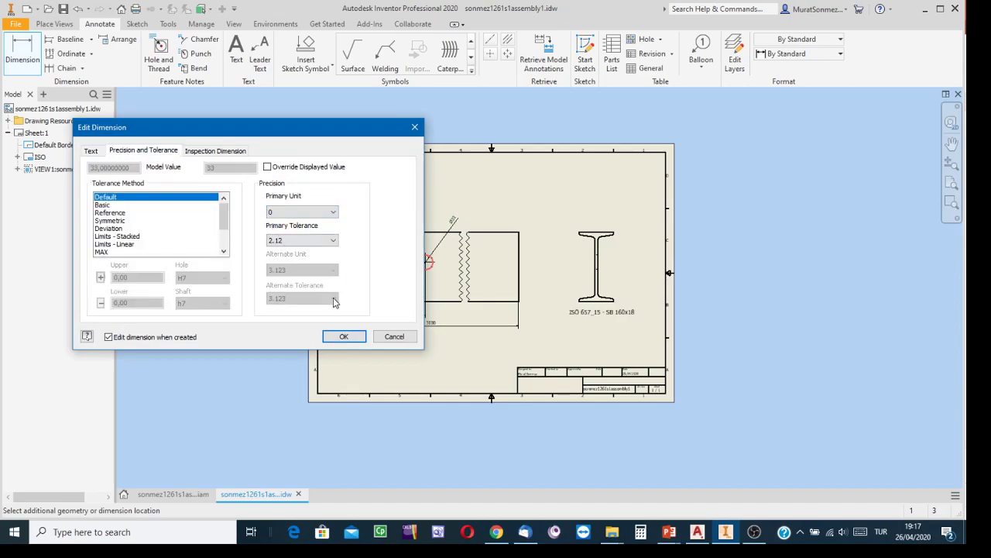
pyautogui.click(352, 336)
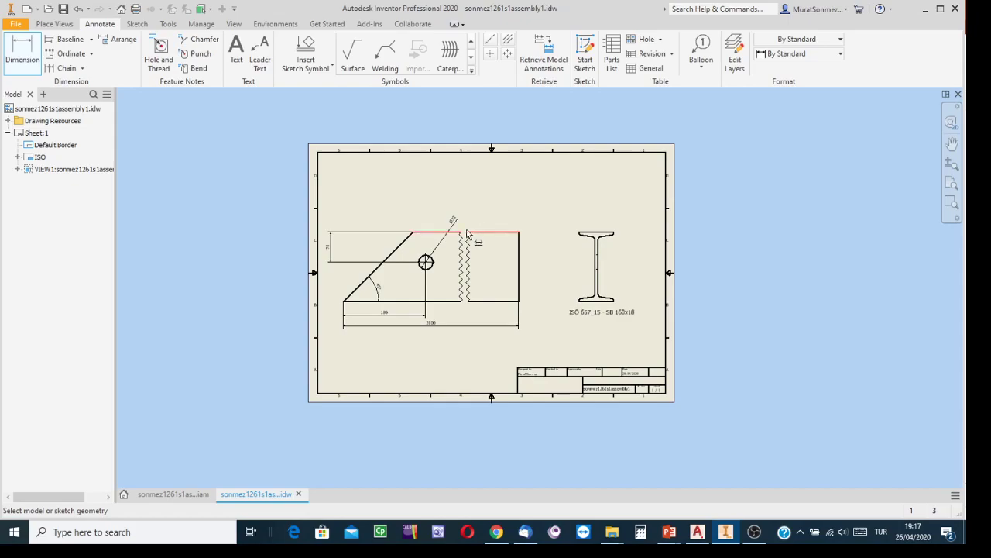
pyautogui.scroll(-3, 461, 225)
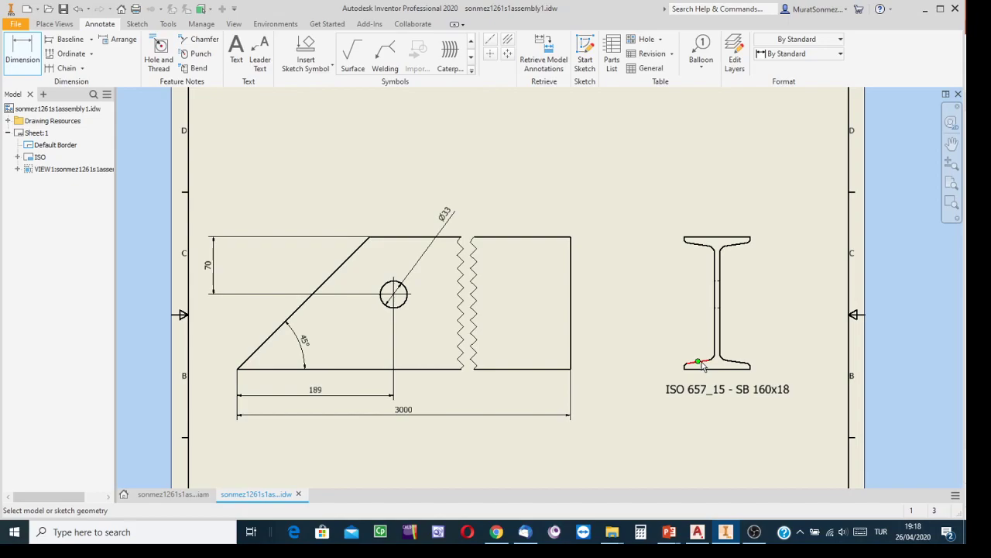
pyautogui.click(63, 11)
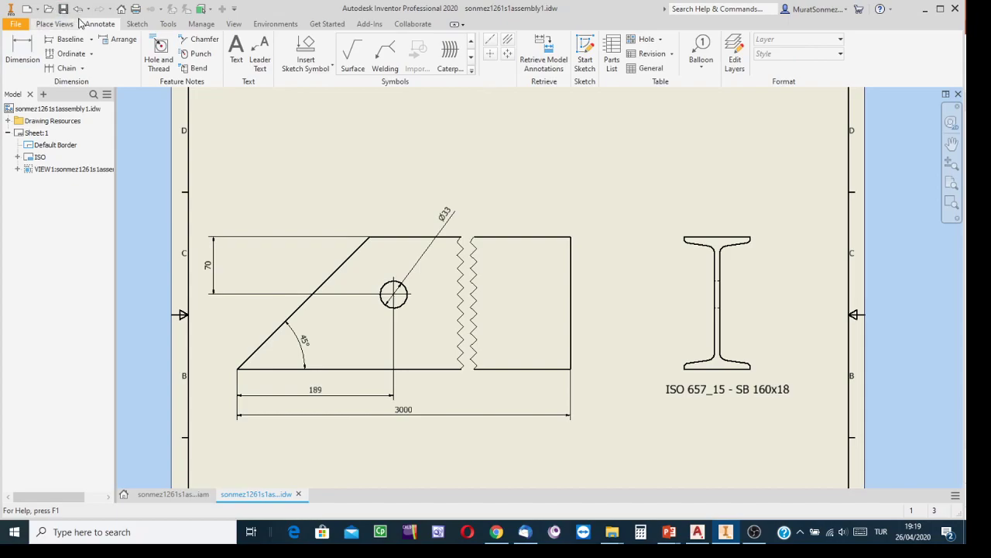
# - Switch to the Structural Beams.ppt presentation in PowerPoint and show slide 4 with the roof truss
pyautogui.click(174, 494)
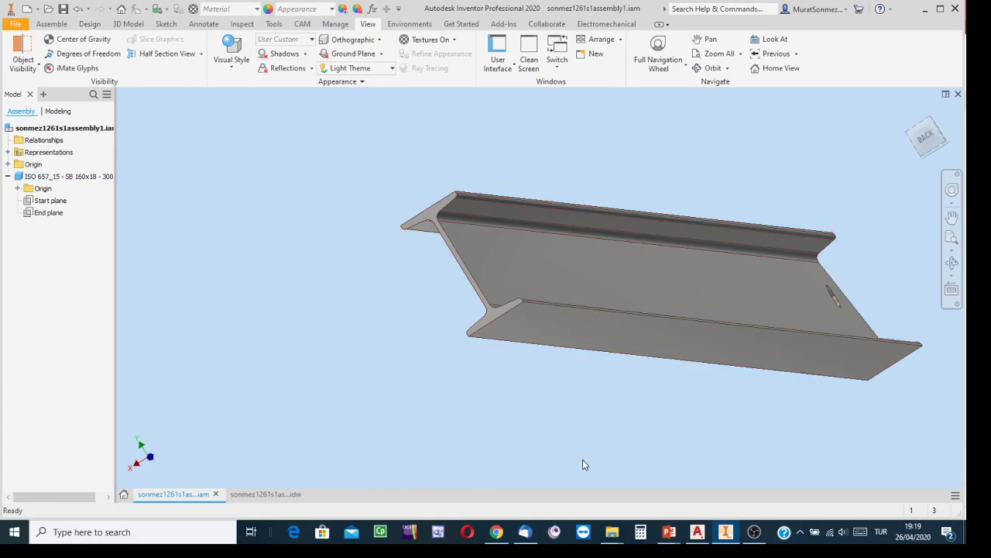
pyautogui.moveTo(667, 533)
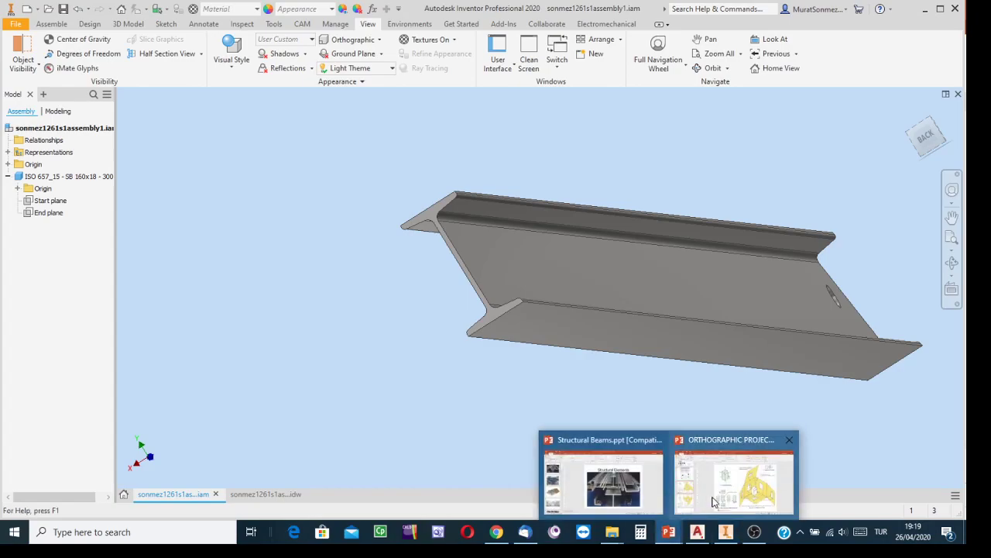
pyautogui.moveTo(714, 502)
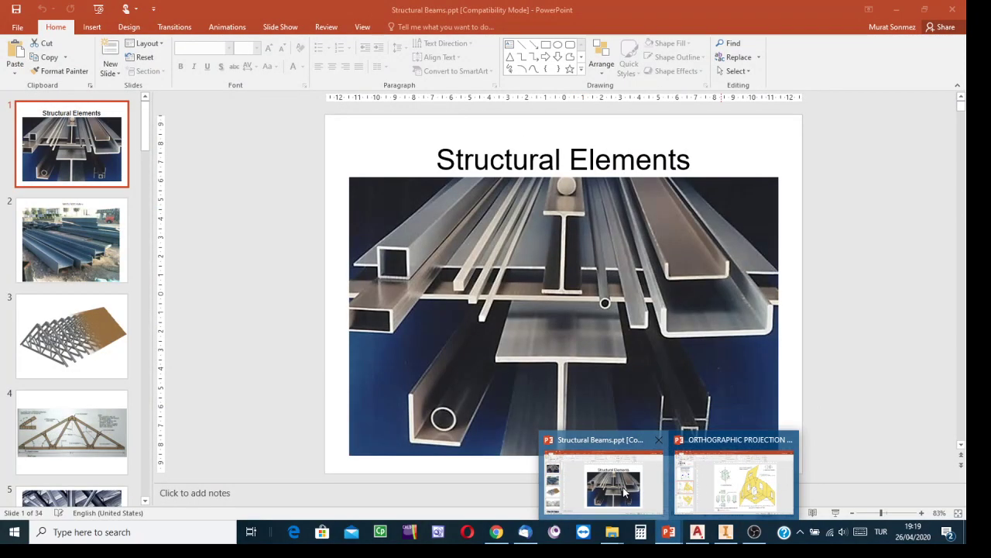
pyautogui.click(604, 484)
pyautogui.scroll(-1, 75, 422)
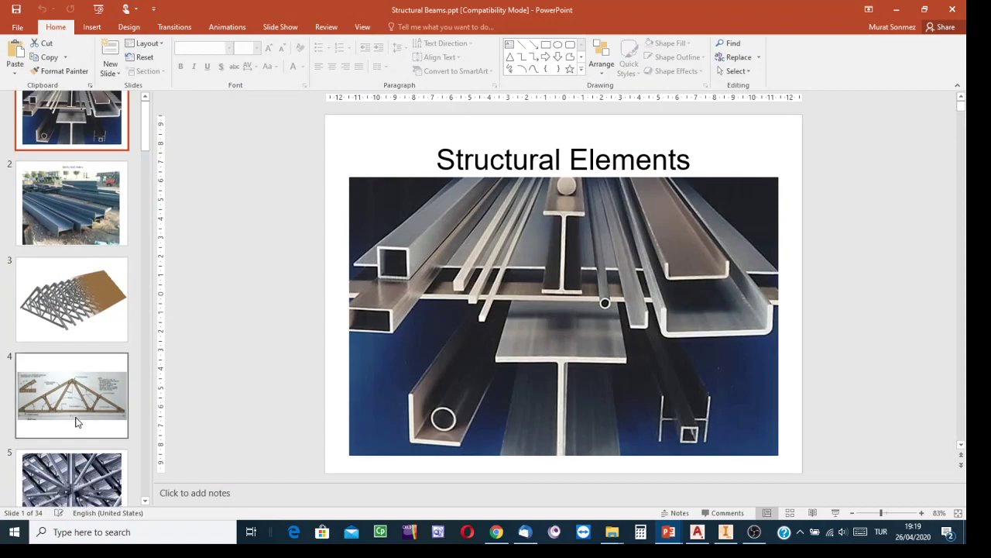
pyautogui.scroll(-1, 76, 423)
pyautogui.click(77, 333)
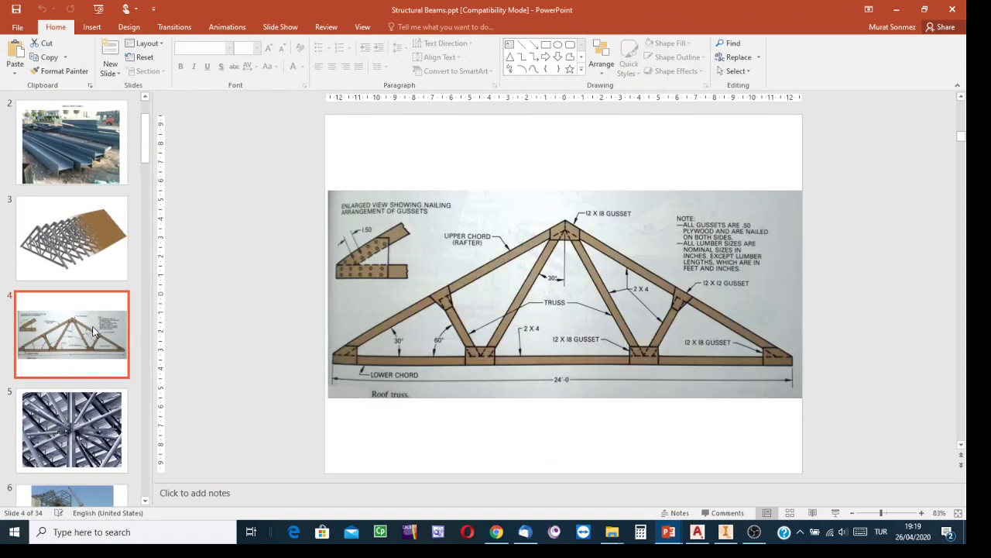
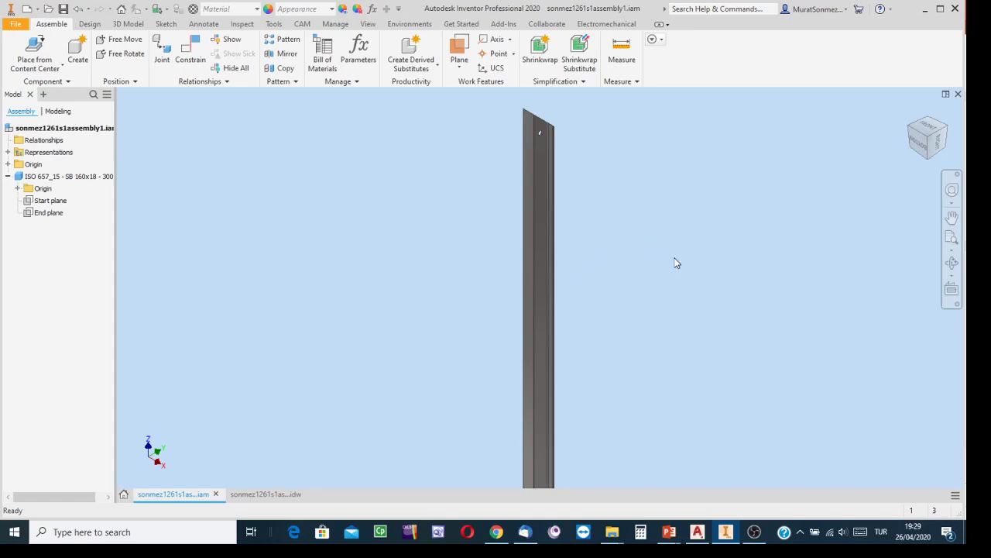
# - Close the beam assembly and its drawing in Inventor
pyautogui.click(89, 24)
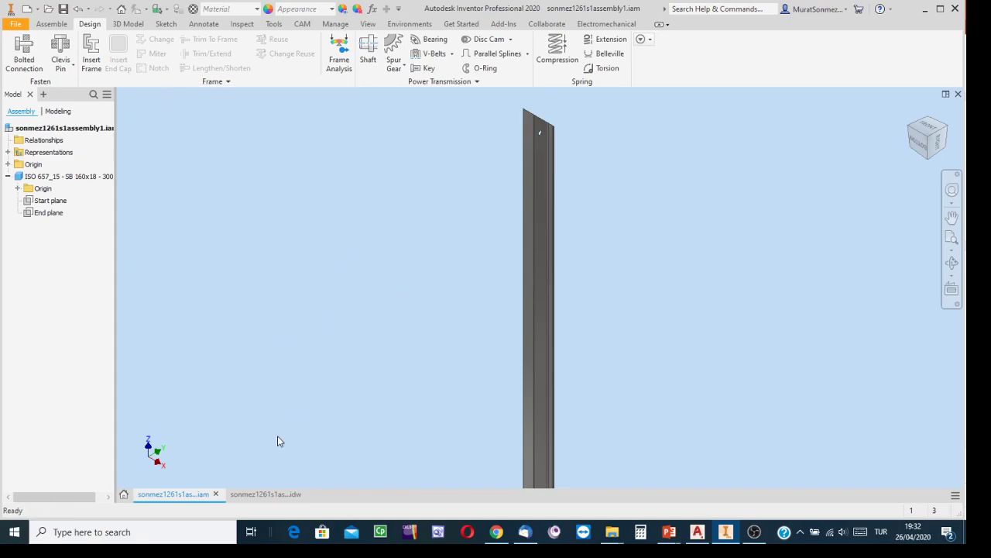
pyautogui.click(216, 494)
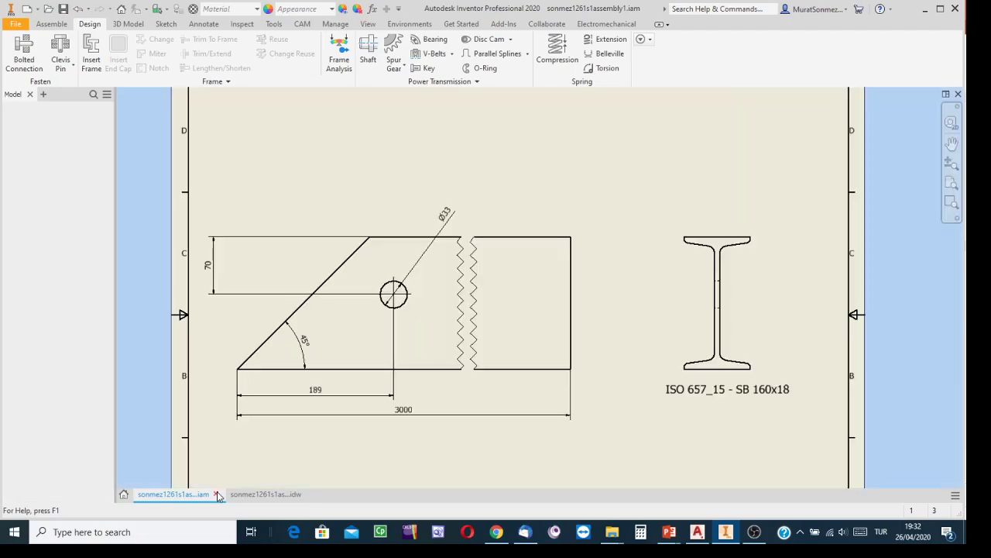
pyautogui.click(217, 494)
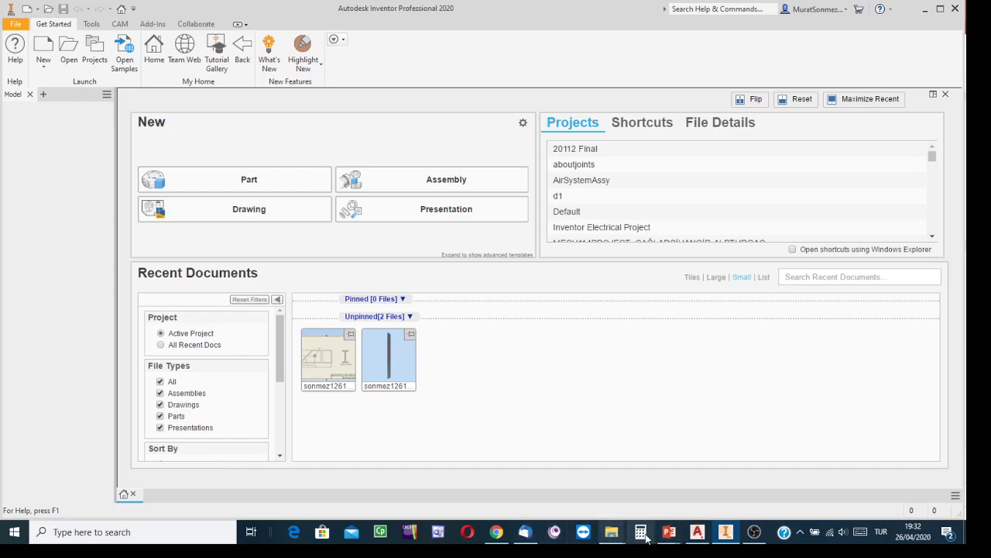
# - Switch to the Structural Beams.ppt presentation in PowerPoint and show slide 14 with the labelled truss bridge members
pyautogui.moveTo(675, 536)
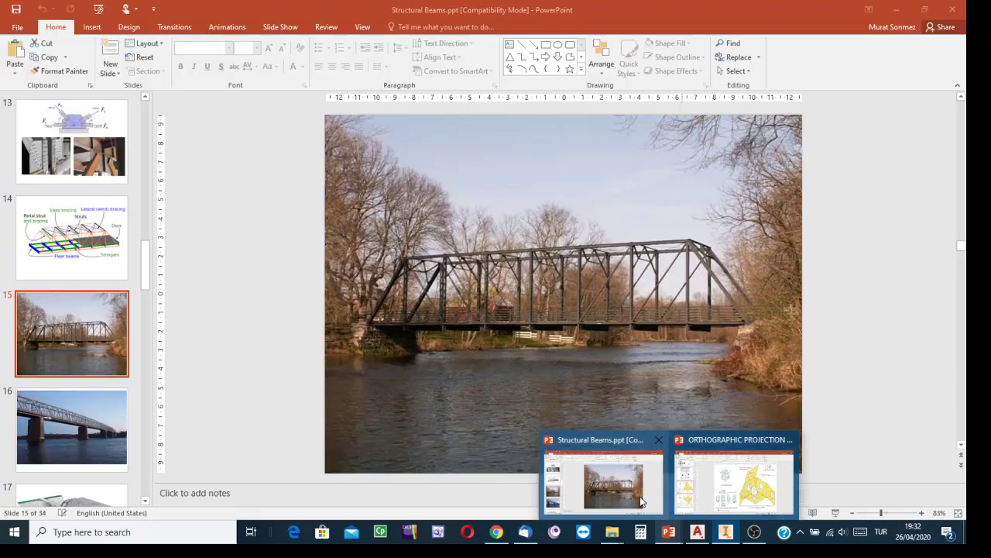
pyautogui.click(642, 499)
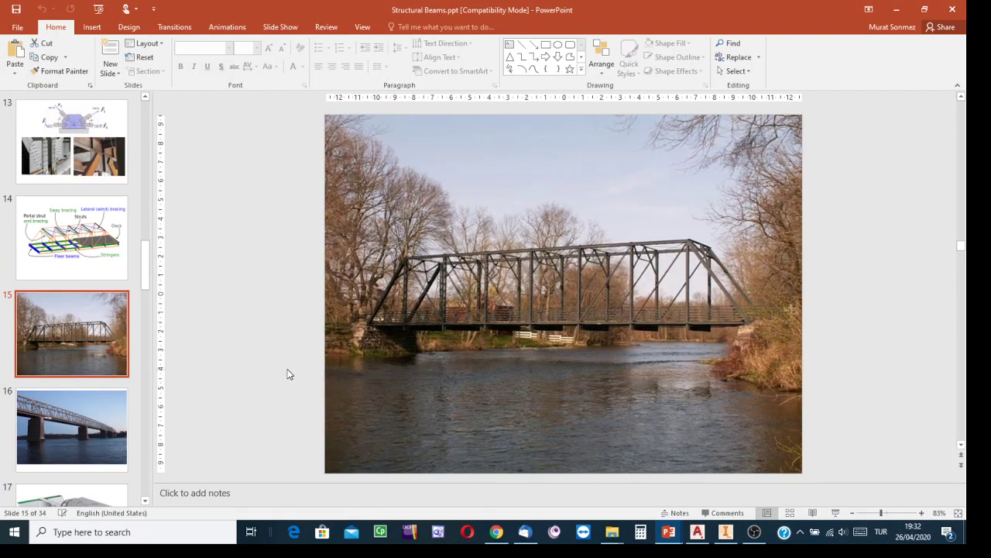
pyautogui.click(86, 243)
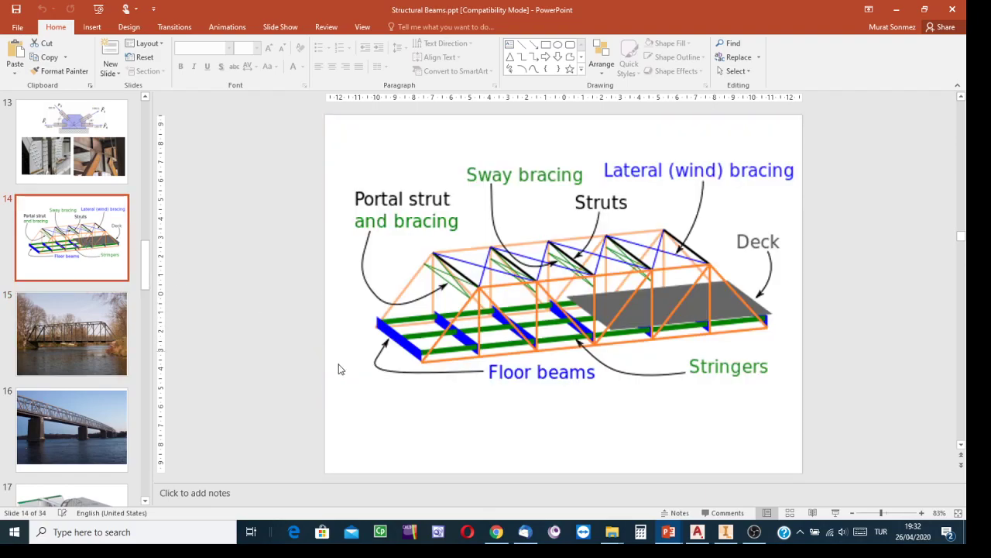
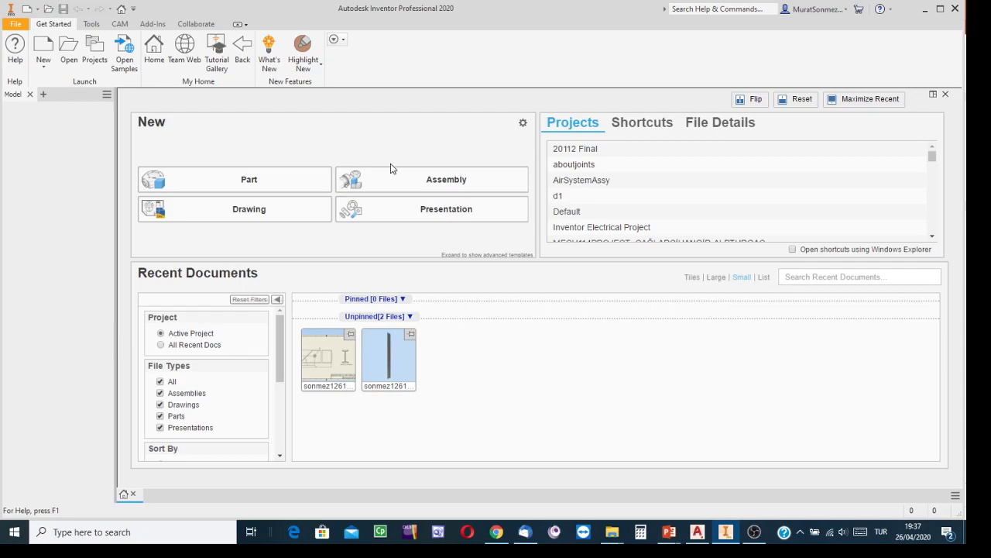
# - In Inventor, create a new part from the metric Standard (mm).ipt template
pyautogui.click(44, 51)
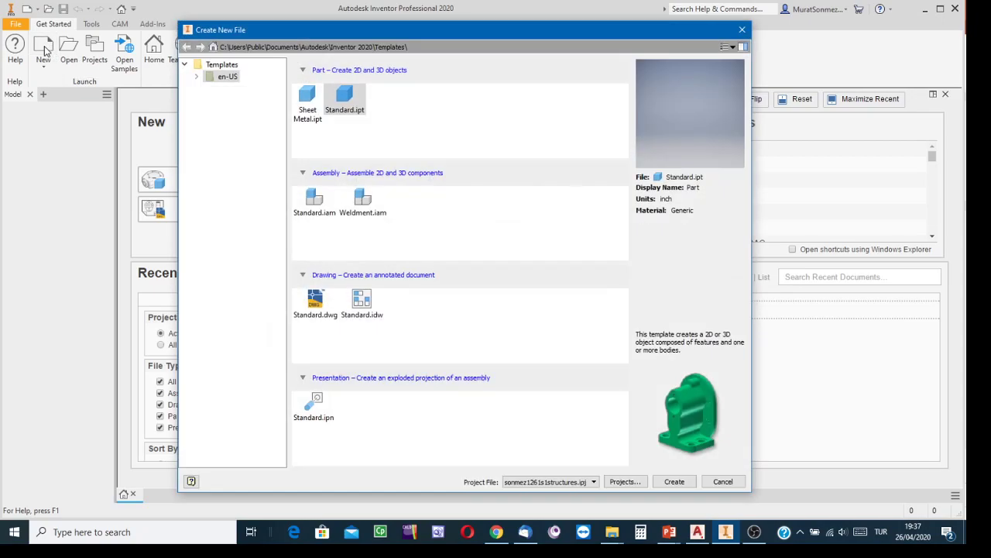
pyautogui.click(197, 78)
pyautogui.click(240, 101)
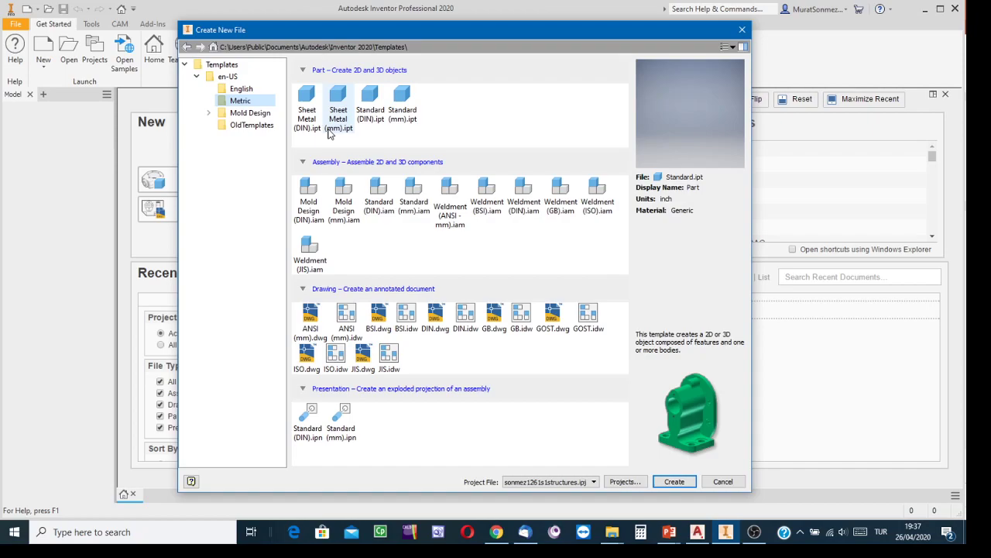
pyautogui.click(403, 100)
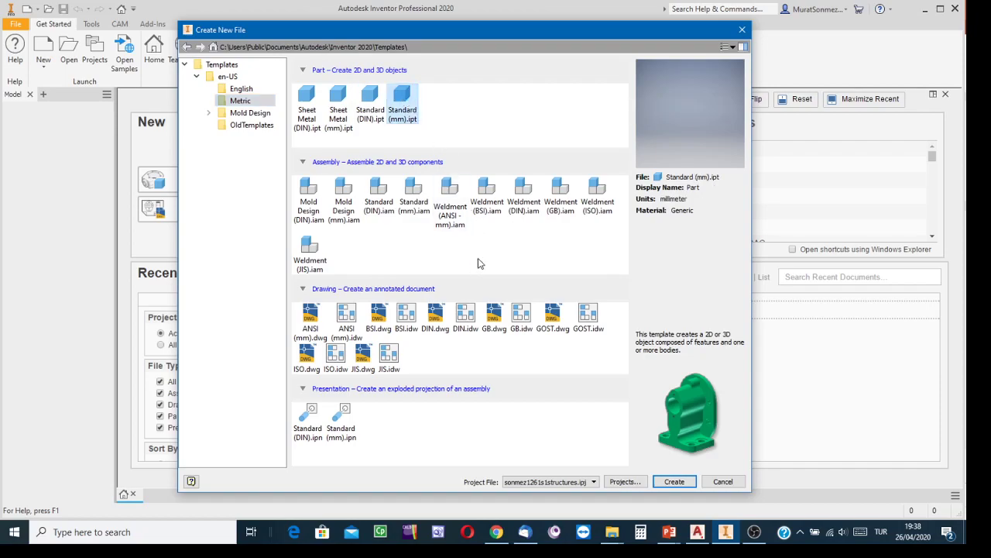
pyautogui.click(670, 481)
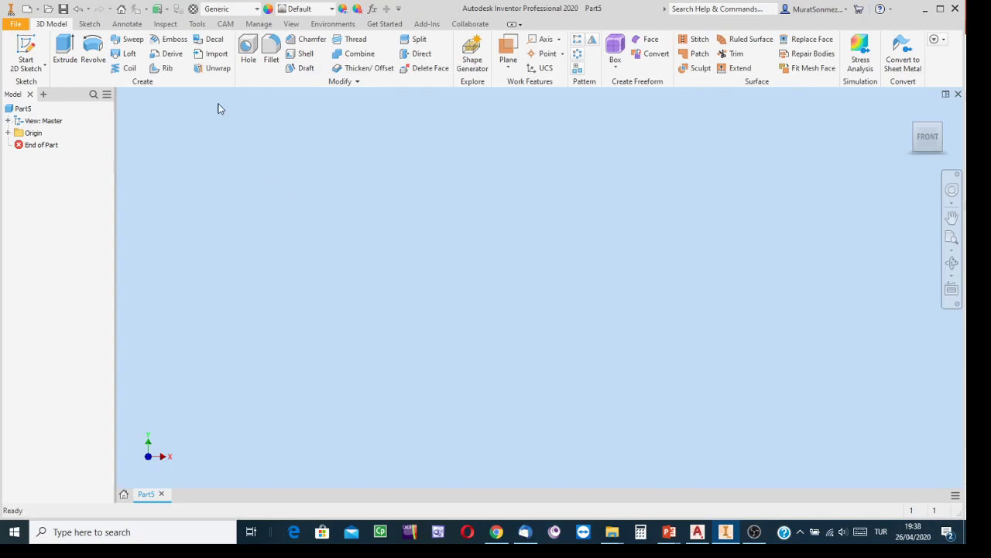
# - Start a sketch on the XZ plane and draw two side-by-side rectangles, about 25 mm and 28 mm wide, sharing an upper corner
pyautogui.click(23, 44)
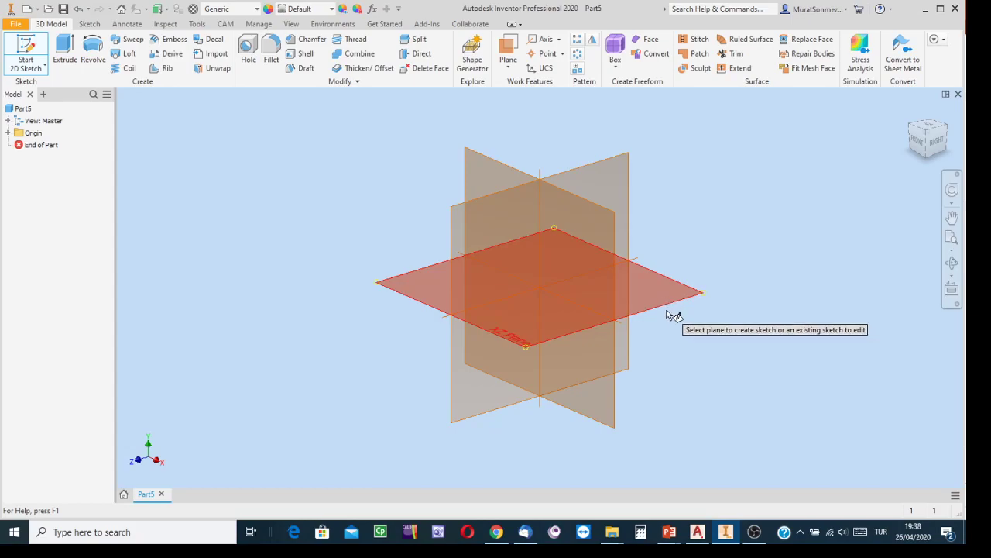
pyautogui.click(660, 302)
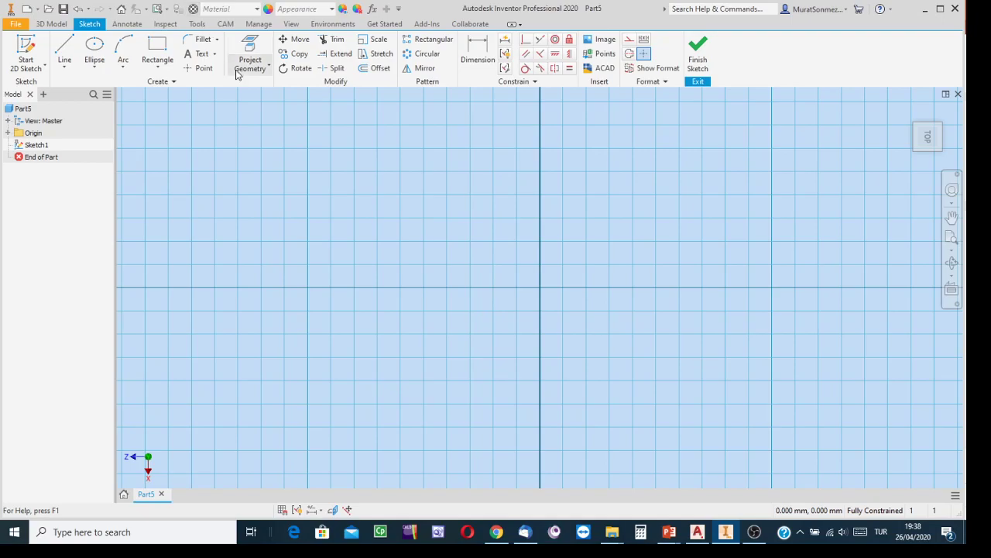
pyautogui.click(159, 48)
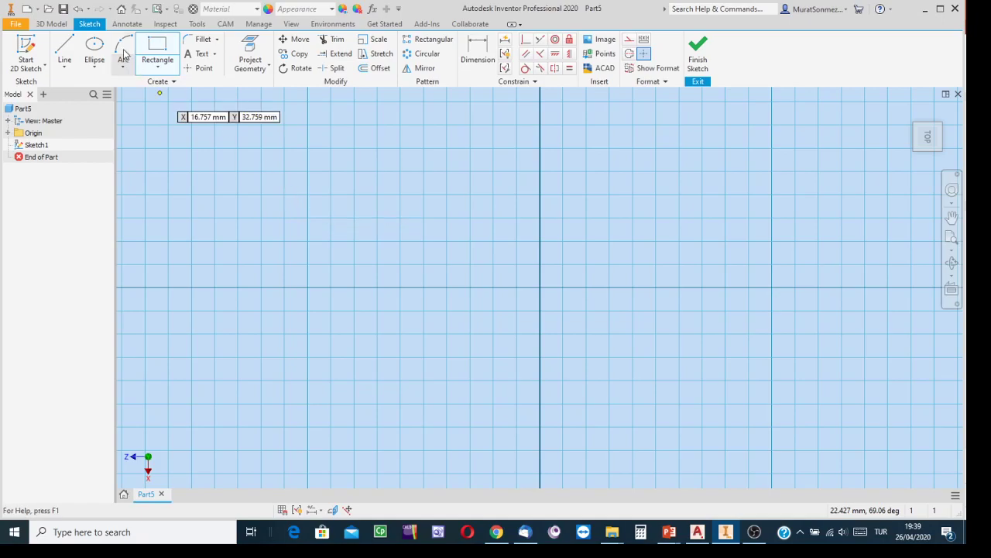
pyautogui.click(299, 194)
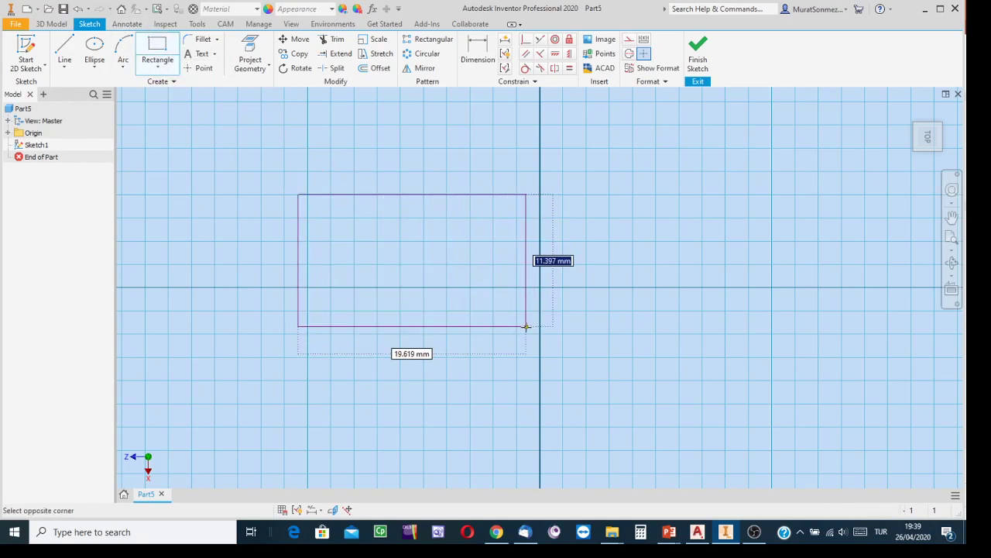
pyautogui.click(587, 331)
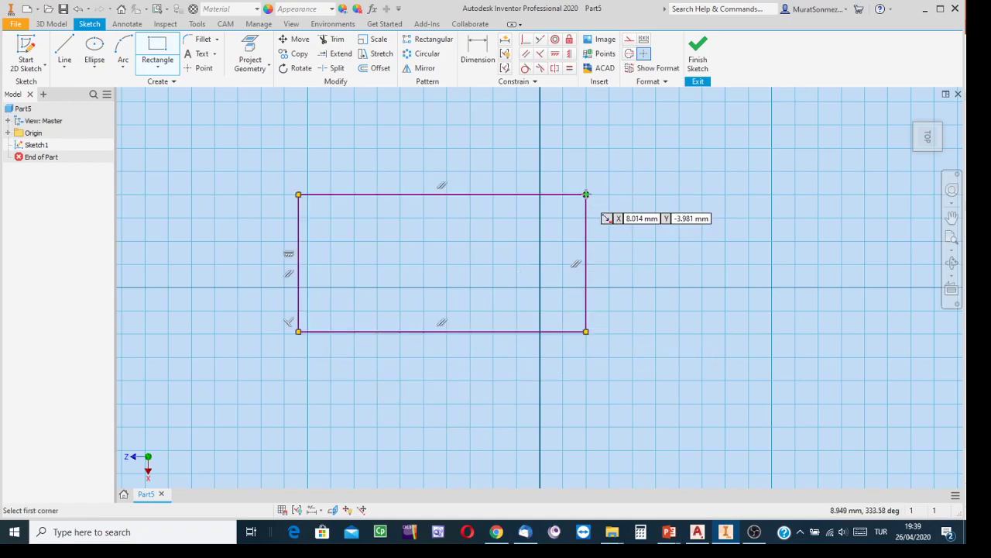
pyautogui.click(586, 195)
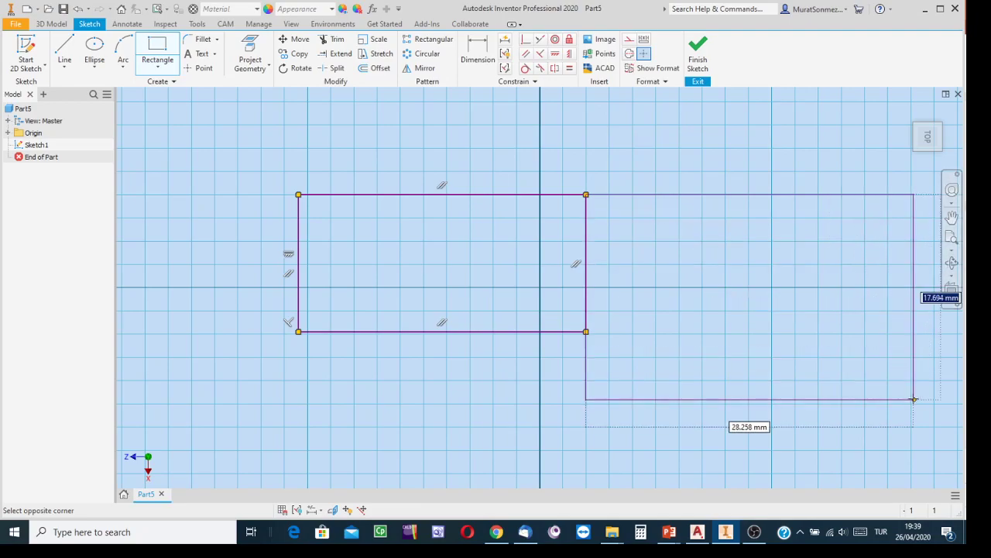
pyautogui.press('Escape')
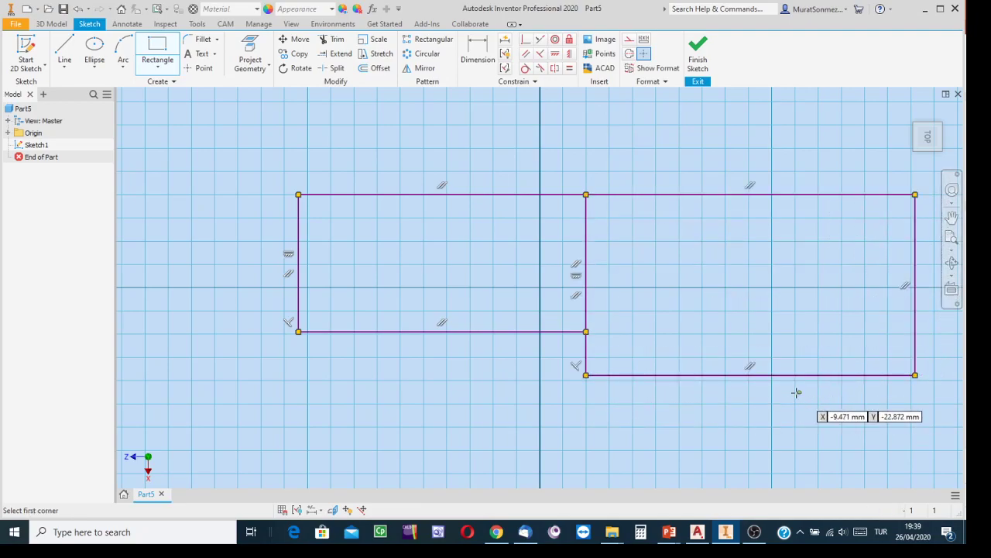
pyautogui.moveTo(689, 276)
pyautogui.mouseDown(button='middle')
pyautogui.moveTo(562, 281)
pyautogui.moveTo(633, 271)
pyautogui.mouseUp(button='middle')
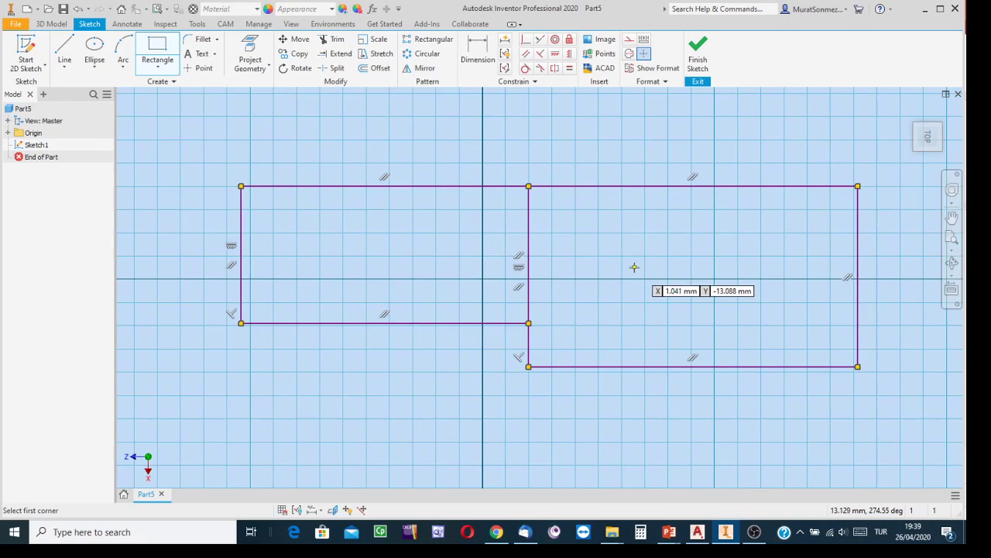
# - Dimension the left rectangle's width between its vertical sides and set it to 2000 mm
pyautogui.click(479, 48)
pyautogui.click(479, 48)
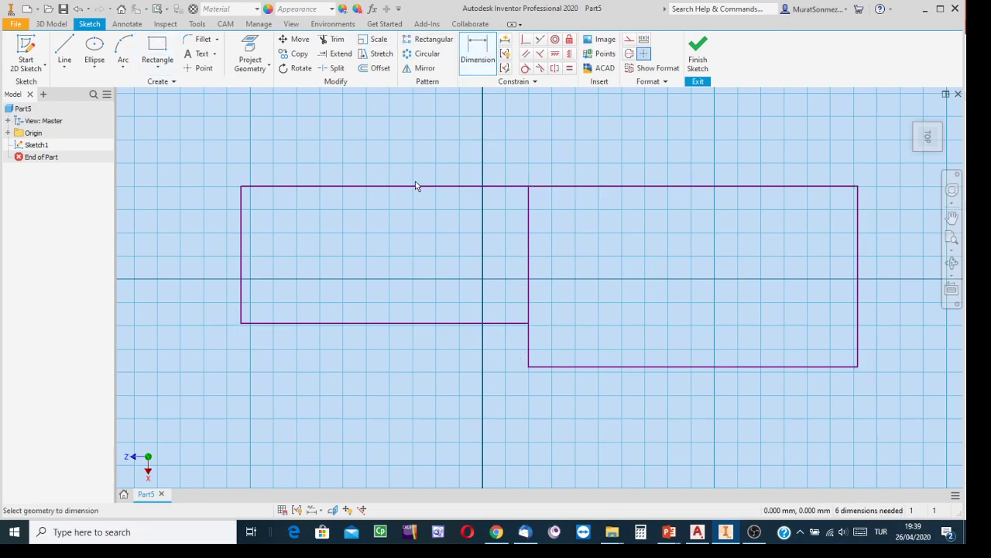
pyautogui.click(241, 287)
pyautogui.click(530, 260)
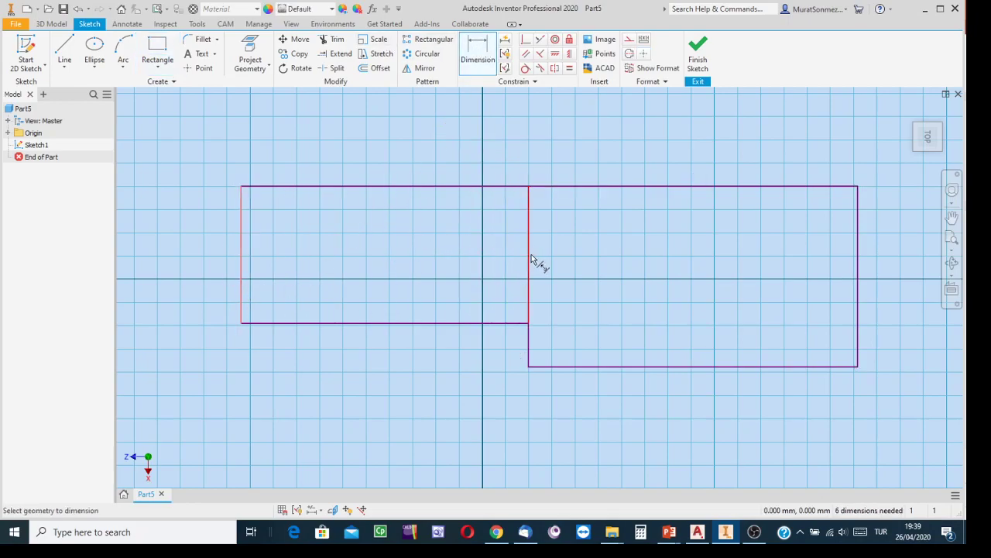
pyautogui.click(409, 417)
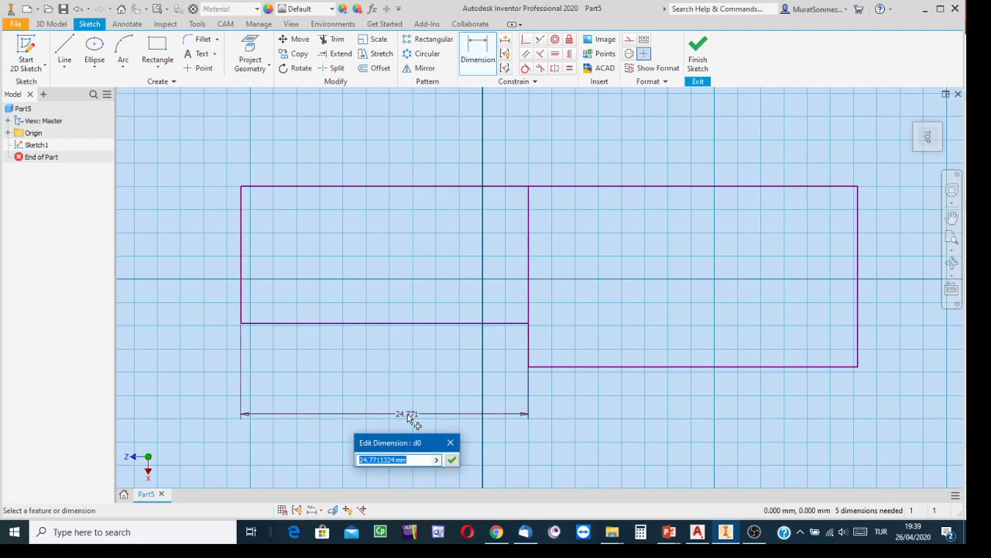
pyautogui.write('2000')
pyautogui.press('Return')
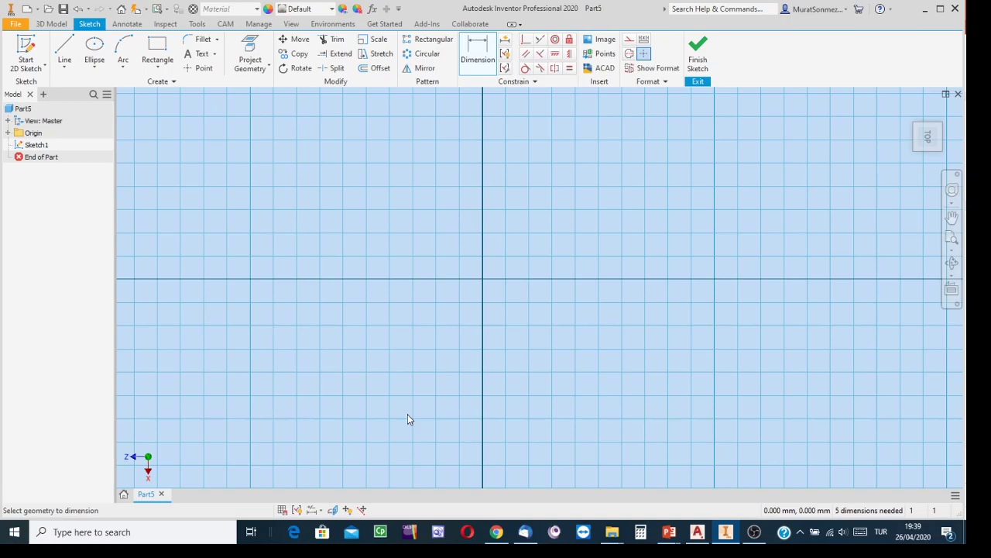
# - Dimension the left rectangle's height between its horizontal edges and set it to 1000 mm
pyautogui.scroll(3, 505, 334)
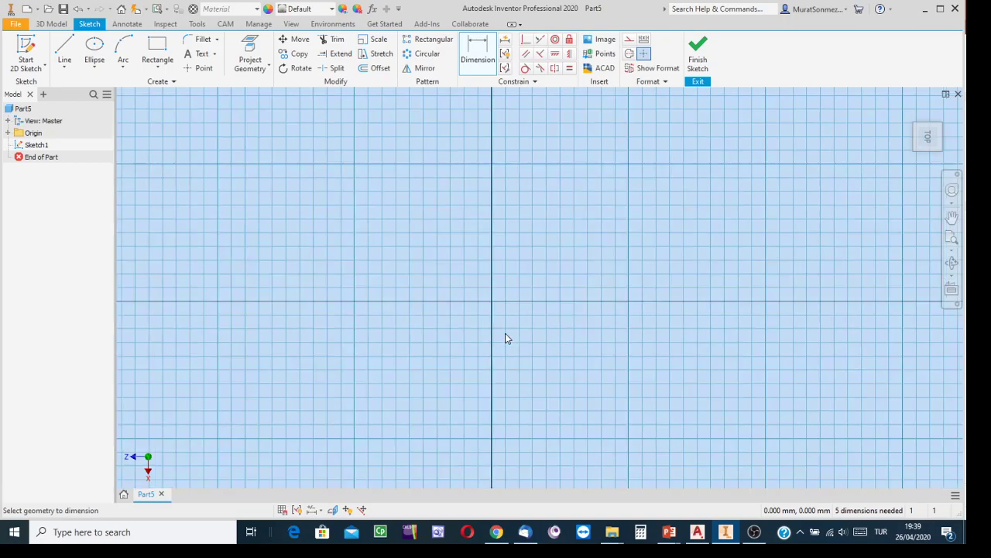
pyautogui.scroll(8, 505, 334)
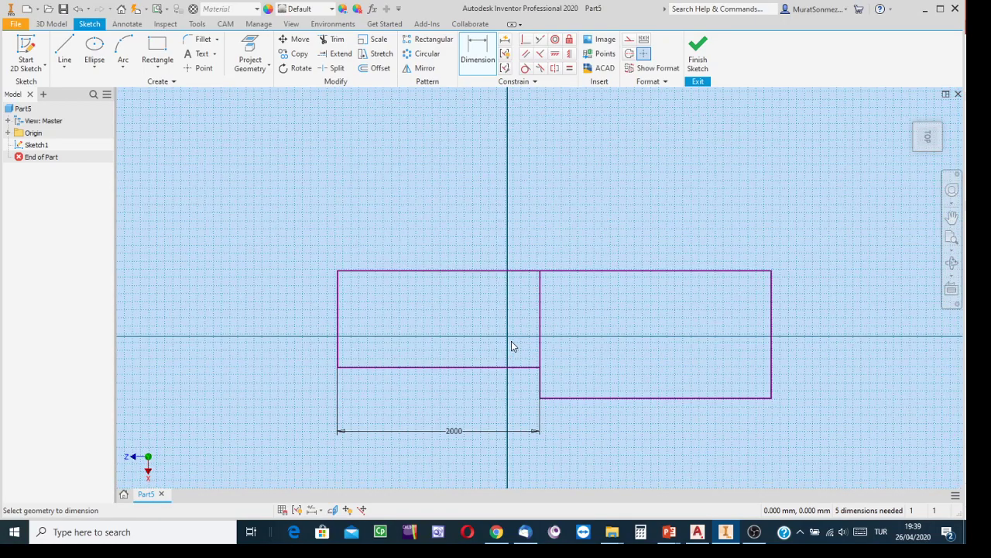
pyautogui.moveTo(497, 341); pyautogui.dragTo(471, 297, button='middle')
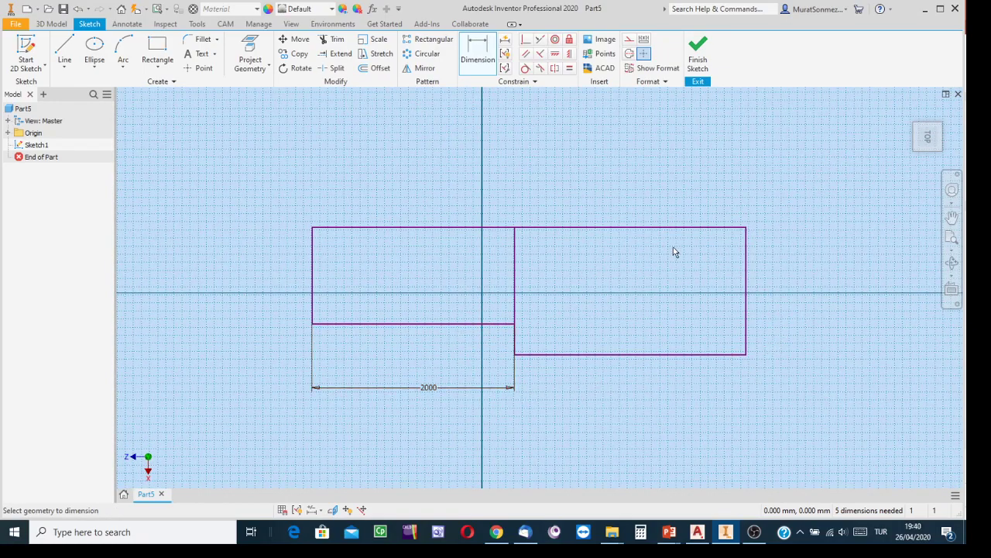
pyautogui.click(354, 227)
pyautogui.click(355, 323)
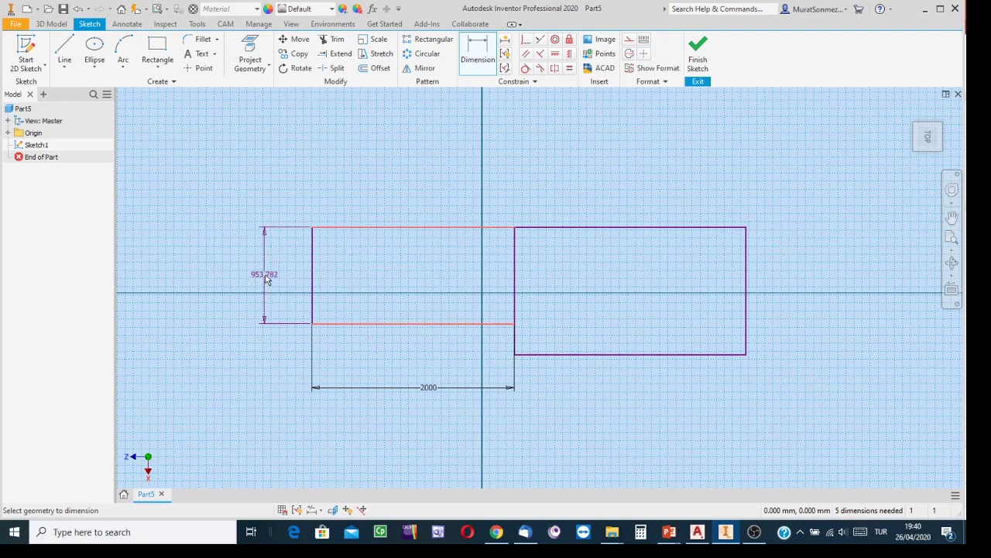
pyautogui.click(265, 279)
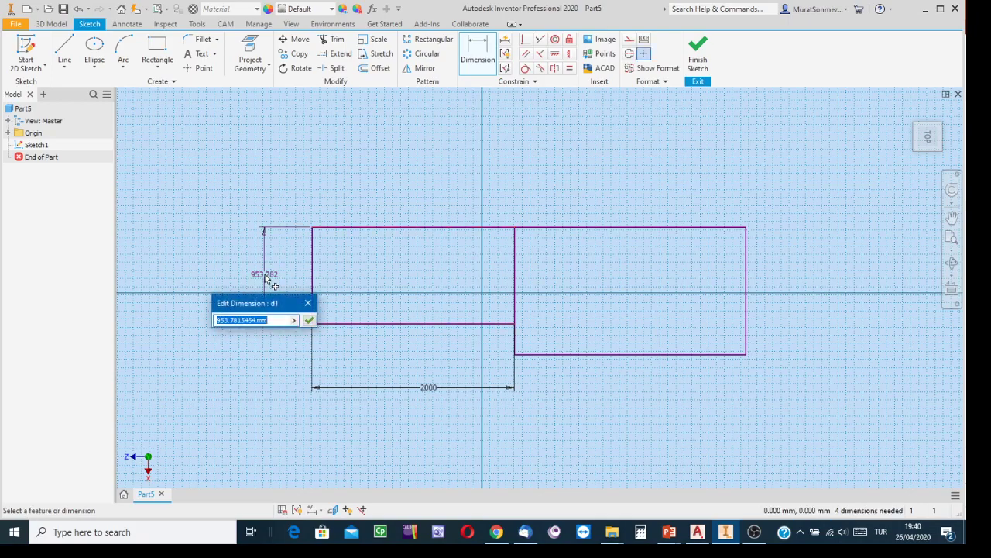
pyautogui.write('1000')
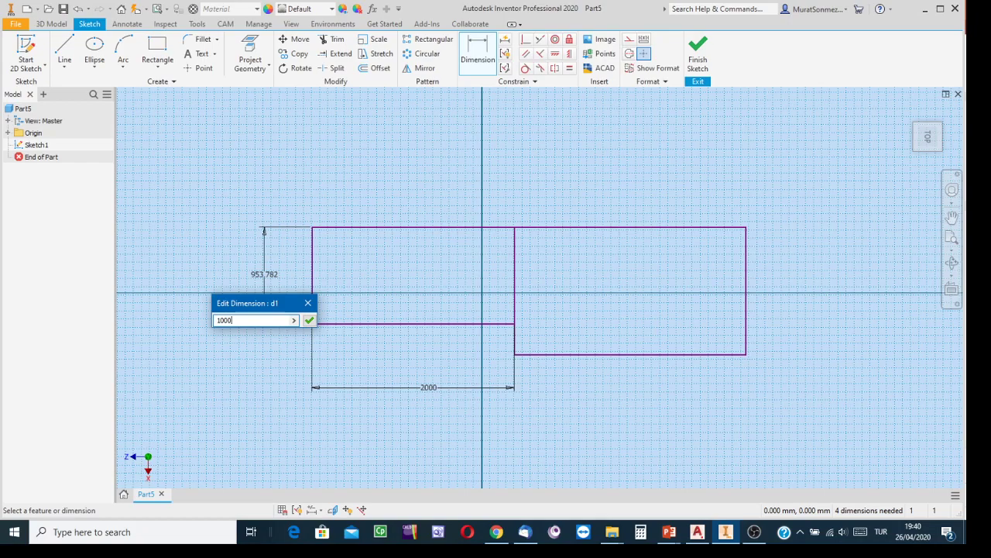
pyautogui.press('Return')
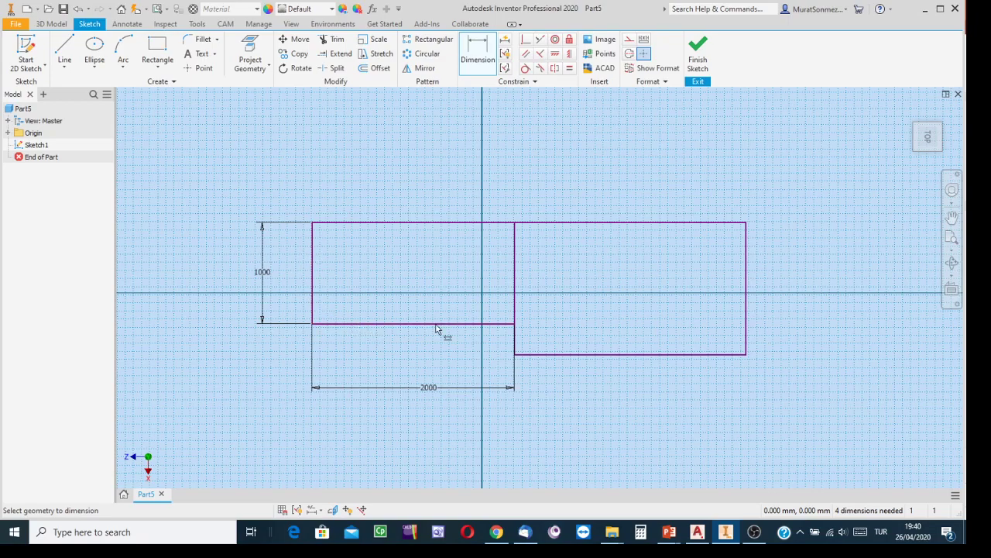
# - Dimension the right rectangle's width below its lower edge and set it to 2000 mm
pyautogui.click(516, 267)
pyautogui.click(746, 288)
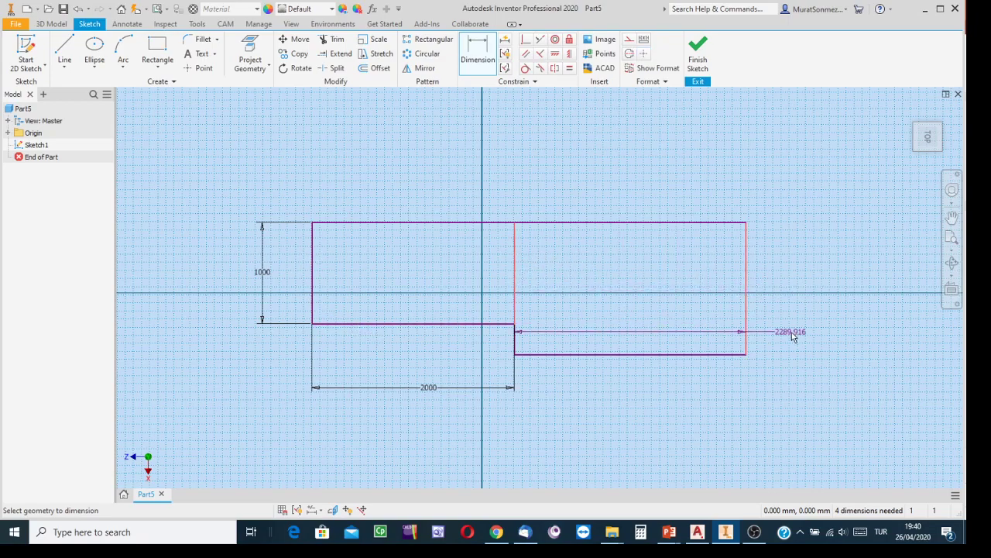
pyautogui.click(706, 402)
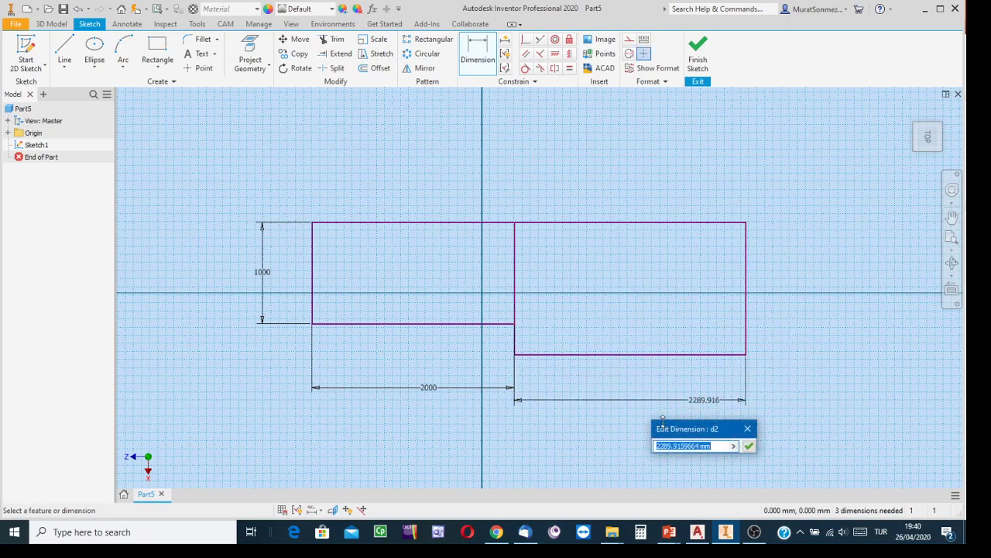
pyautogui.write('2000')
pyautogui.press('Return')
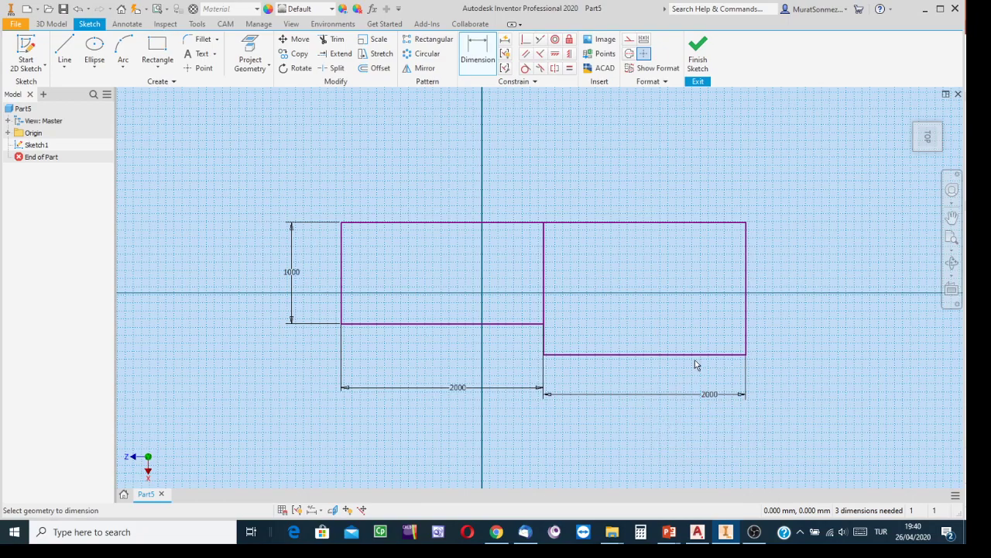
# - Dimension the right rectangle's height beside its outer edge and set it to 1000 mm
pyautogui.click(690, 356)
pyautogui.click(683, 225)
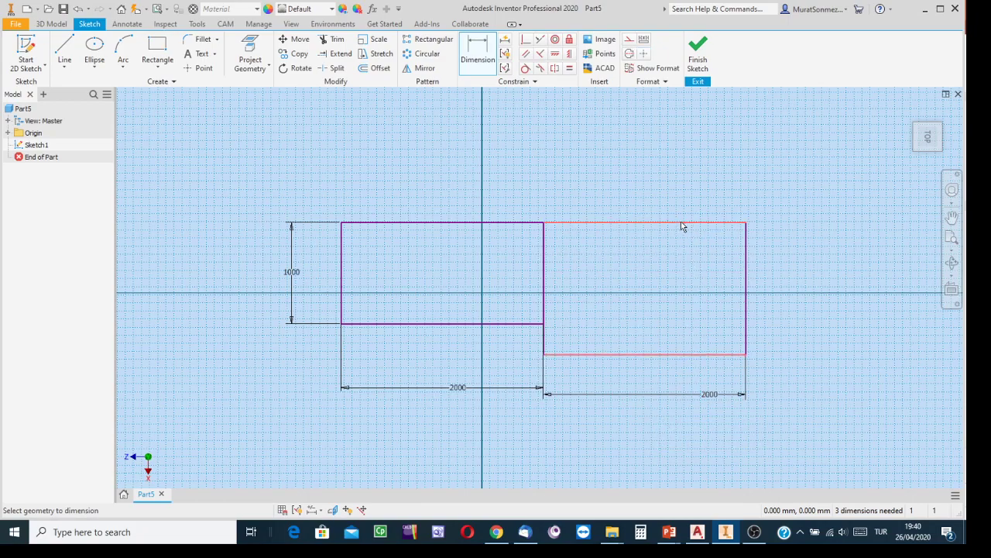
pyautogui.click(721, 354)
pyautogui.click(823, 275)
pyautogui.write('1000')
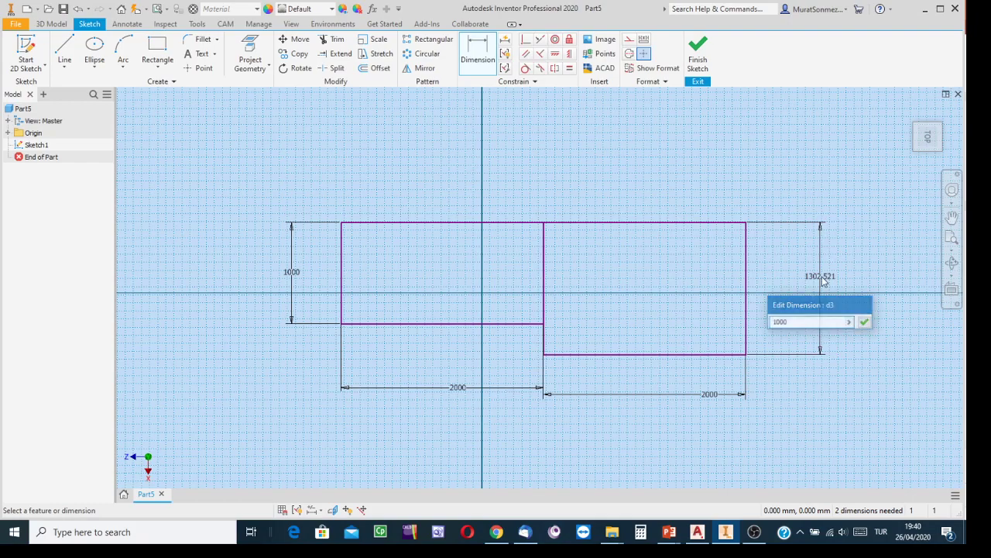
pyautogui.press('Return')
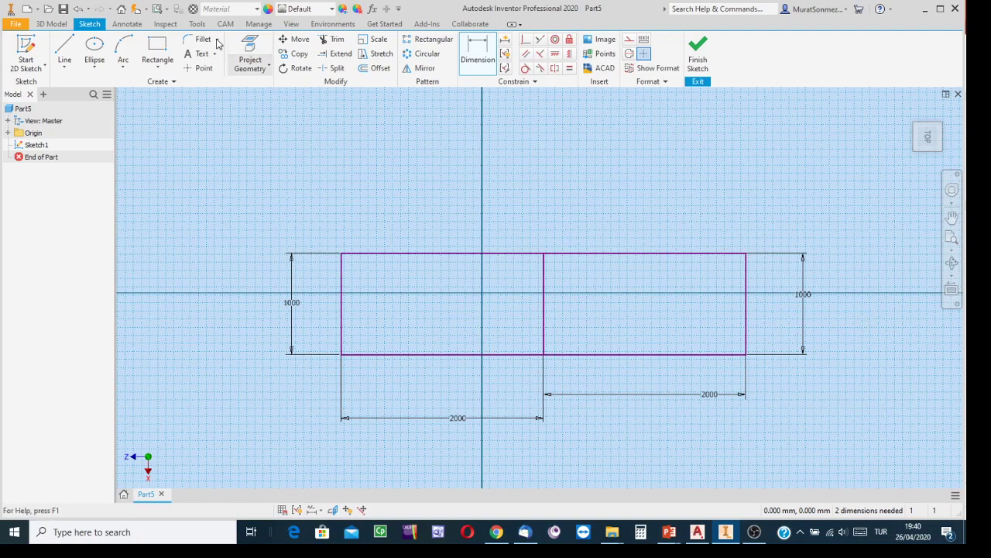
# - Draw a diagonal line from the left rectangle's lower outer corner to the upper end of the side shared by both rectangles
pyautogui.click(65, 49)
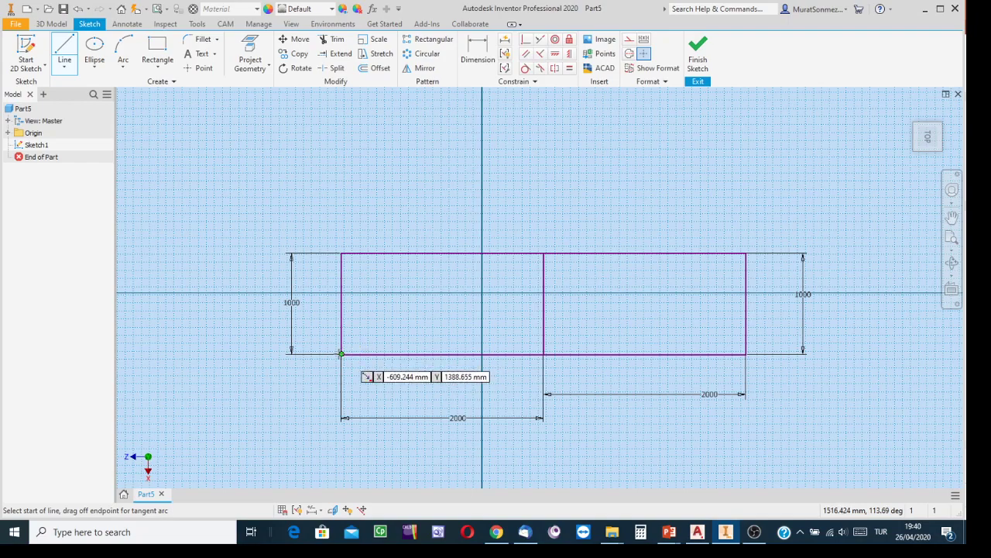
pyautogui.click(341, 353)
pyautogui.click(544, 254)
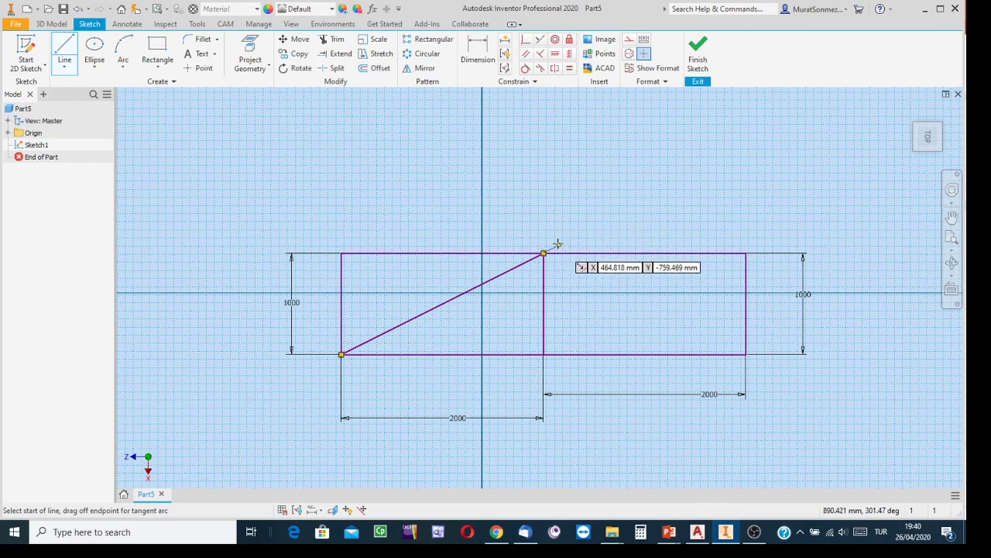
# - Draw a diagonal line from the upper end of the shared side to the right rectangle's lower outer corner
pyautogui.click(544, 253)
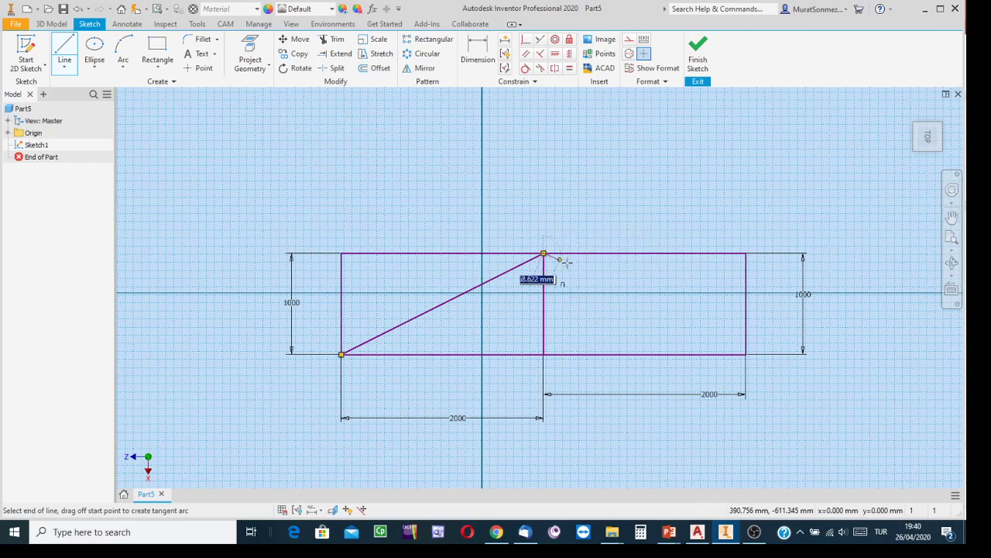
pyautogui.click(745, 354)
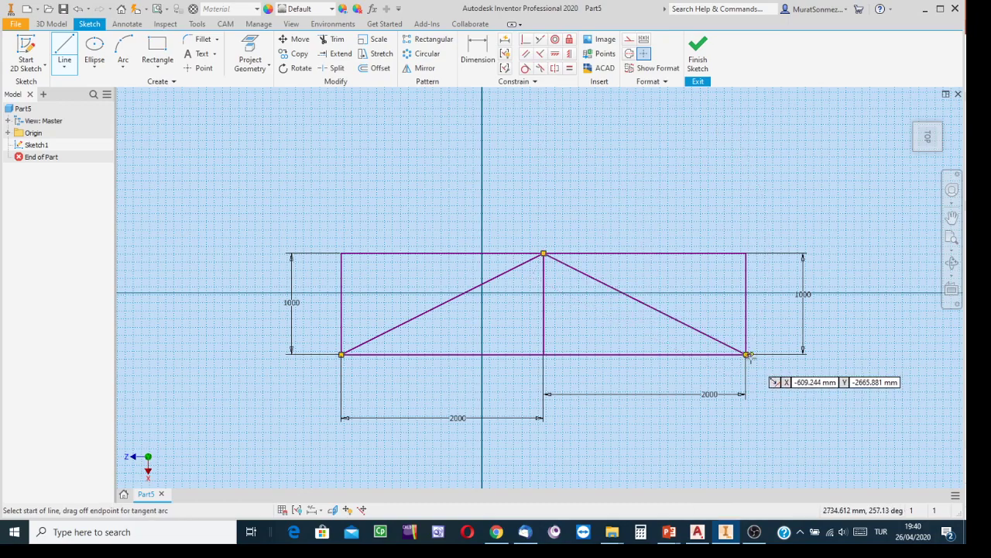
pyautogui.press('Escape')
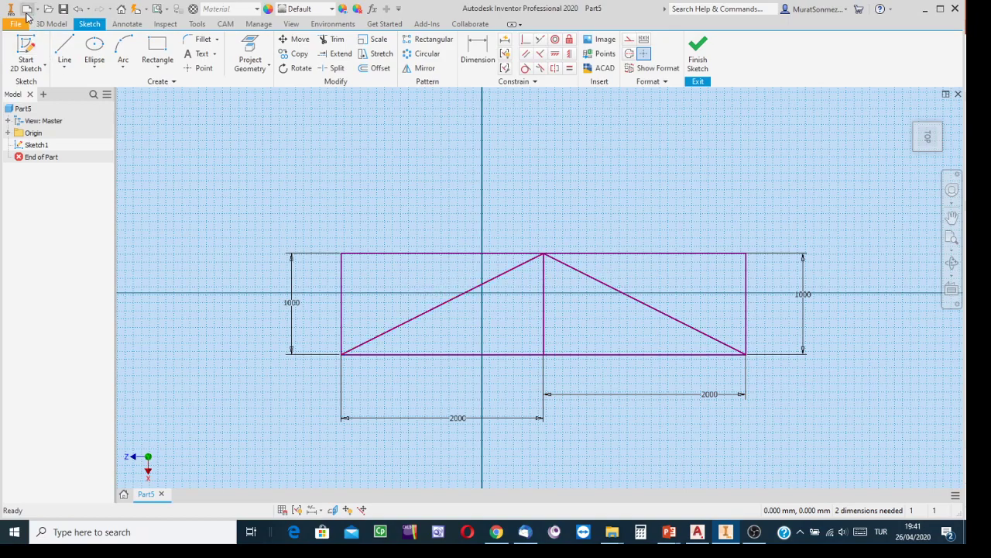
pyautogui.click(65, 50)
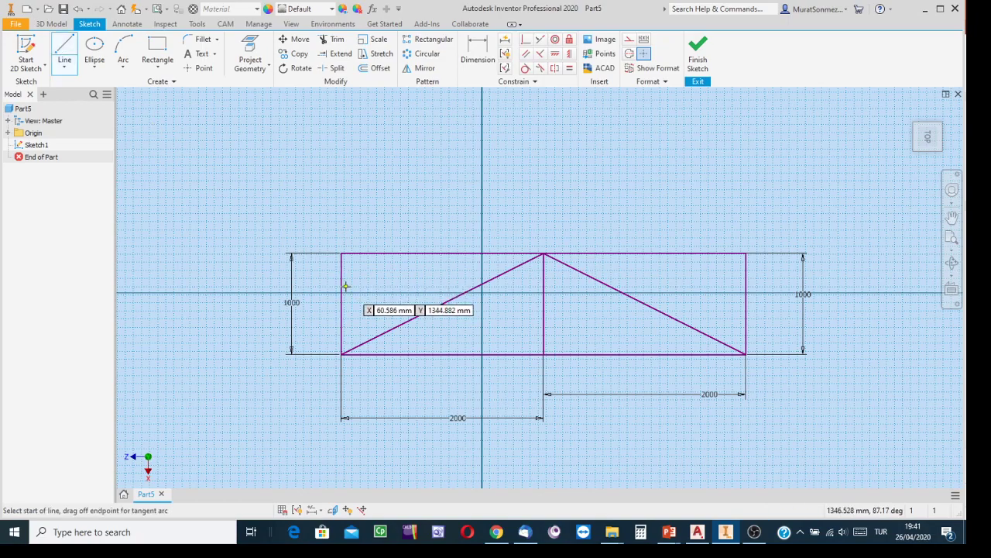
pyautogui.press('Escape')
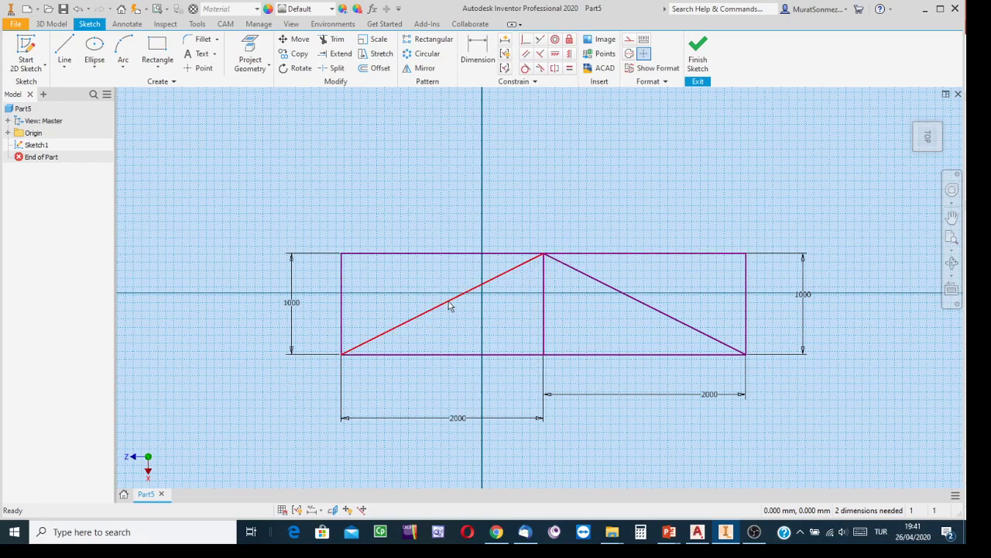
# - Draw two lines outside the left rectangle, joining its lower and upper outer corners through an outer point, with an upper line about 1662 mm long
pyautogui.click(65, 47)
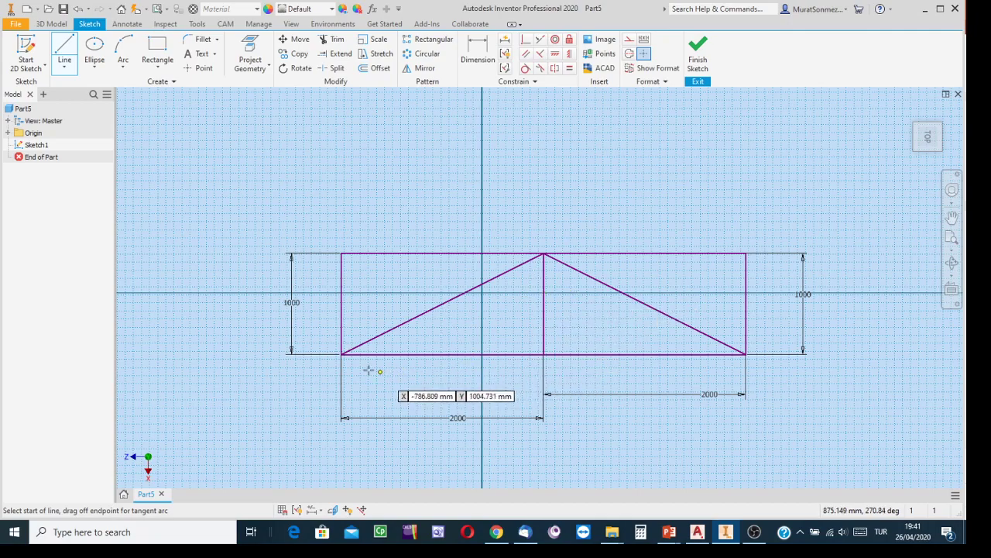
pyautogui.click(341, 354)
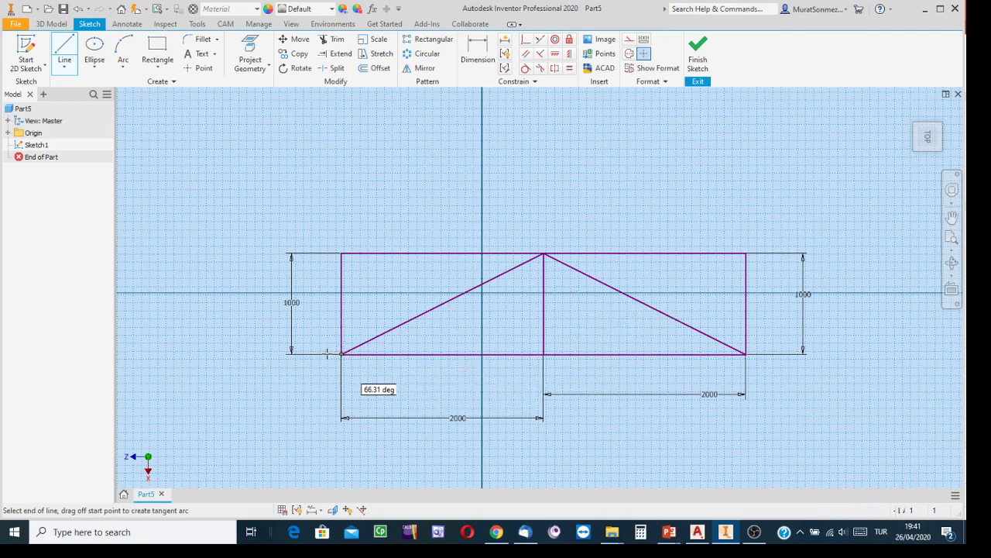
pyautogui.click(198, 340)
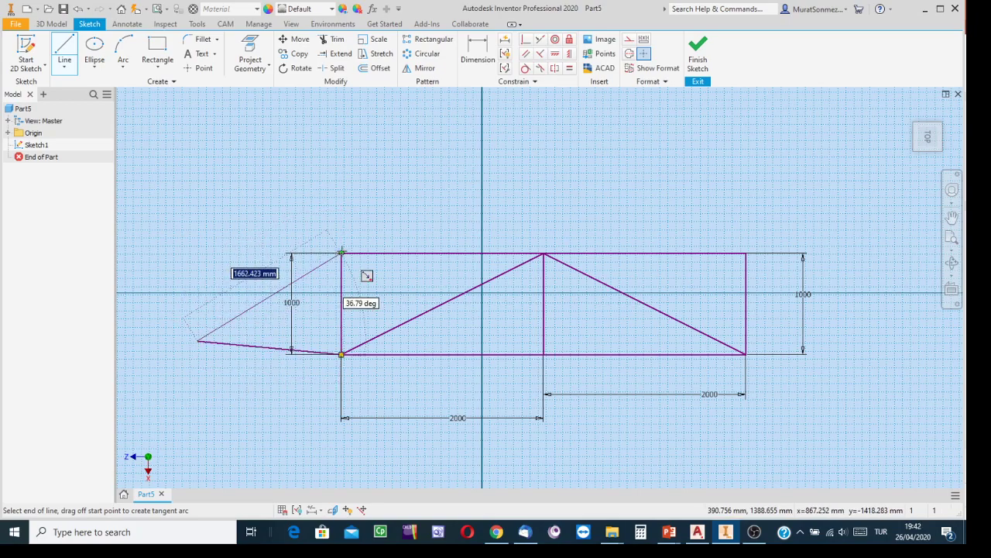
pyautogui.click(342, 251)
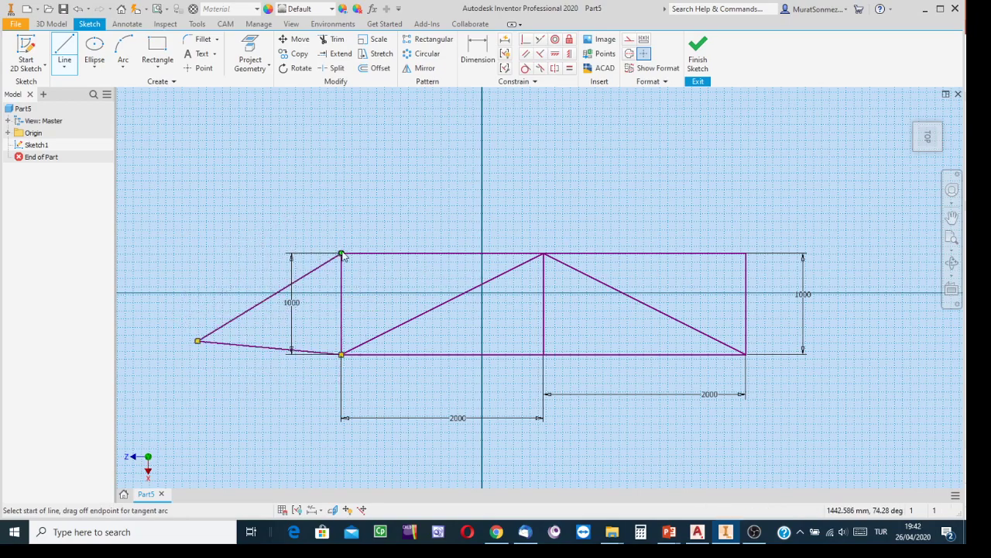
pyautogui.press('Escape')
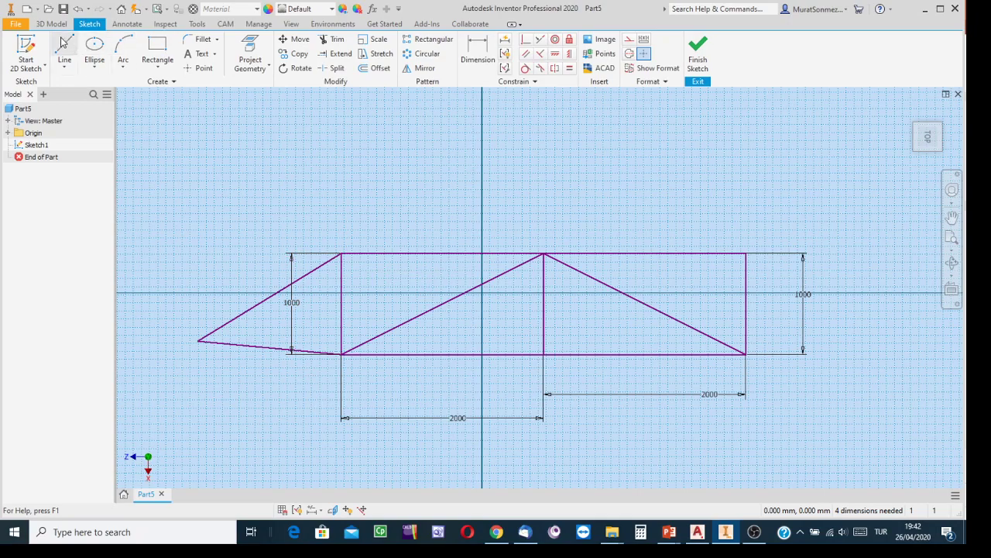
# - Draw two lines outside the right rectangle, joining its lower and upper outer corners through an outer point, with an upper line about 1944 mm long
pyautogui.click(74, 46)
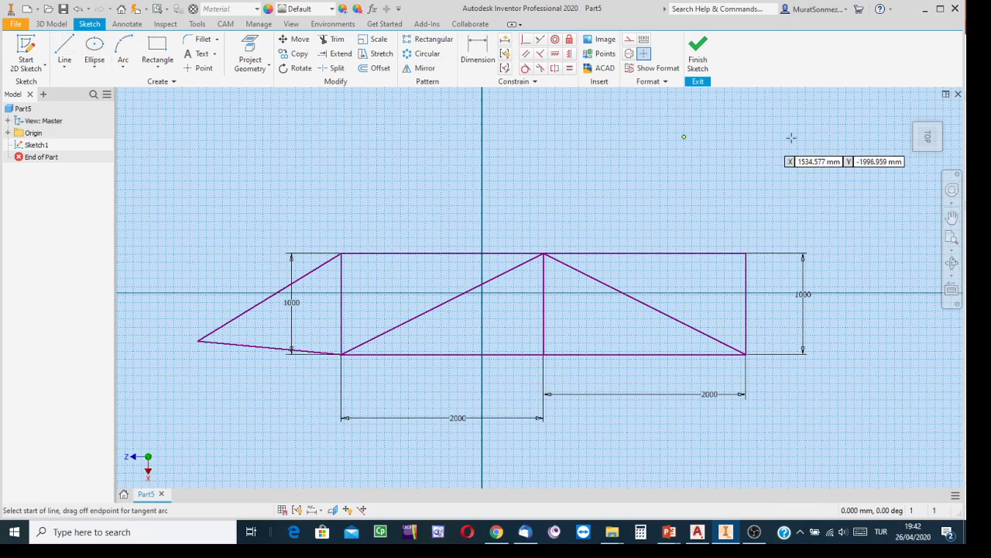
pyautogui.click(746, 354)
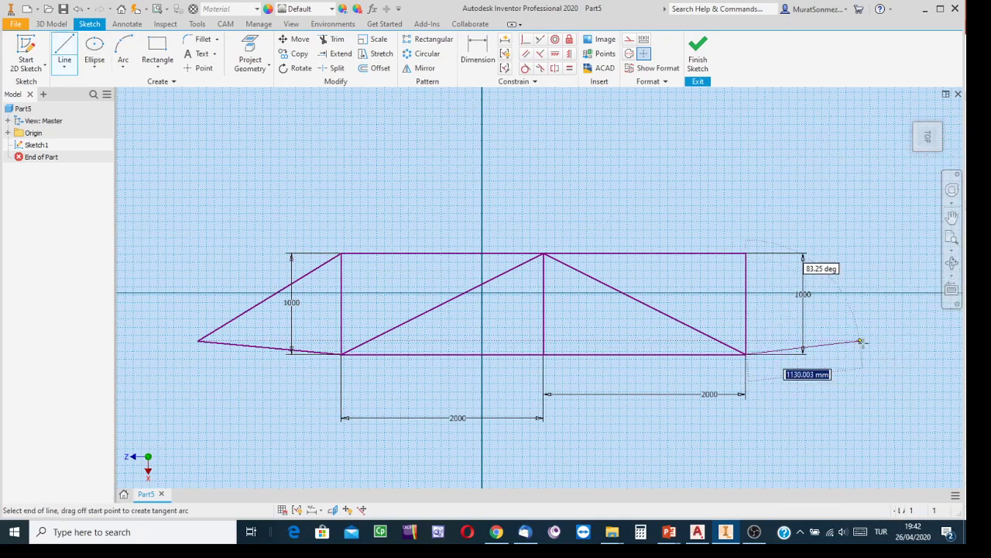
pyautogui.click(899, 374)
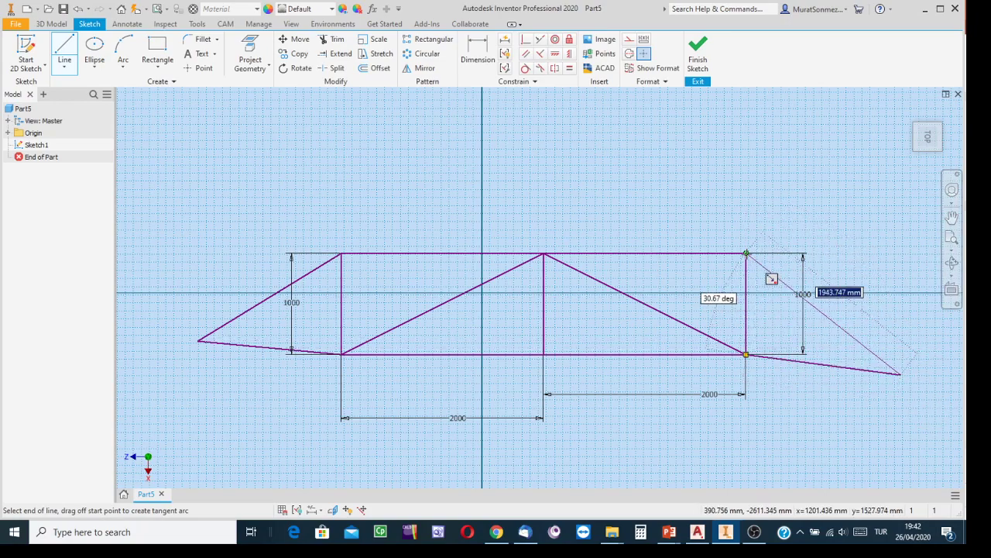
pyautogui.click(769, 277)
pyautogui.press('Escape')
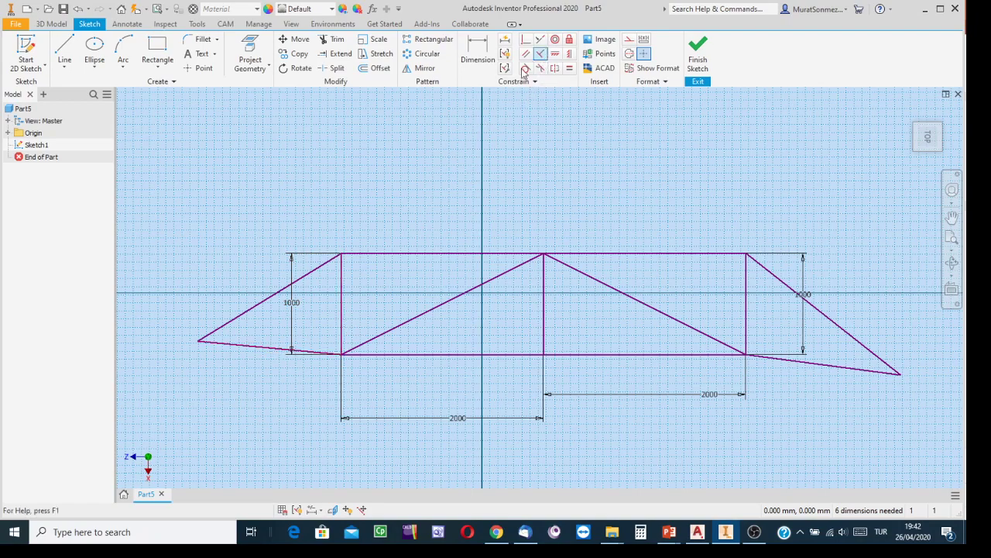
# - Make the base line of each end triangle perpendicular to the adjoining outer vertical side of its rectangle
pyautogui.click(542, 54)
pyautogui.click(265, 353)
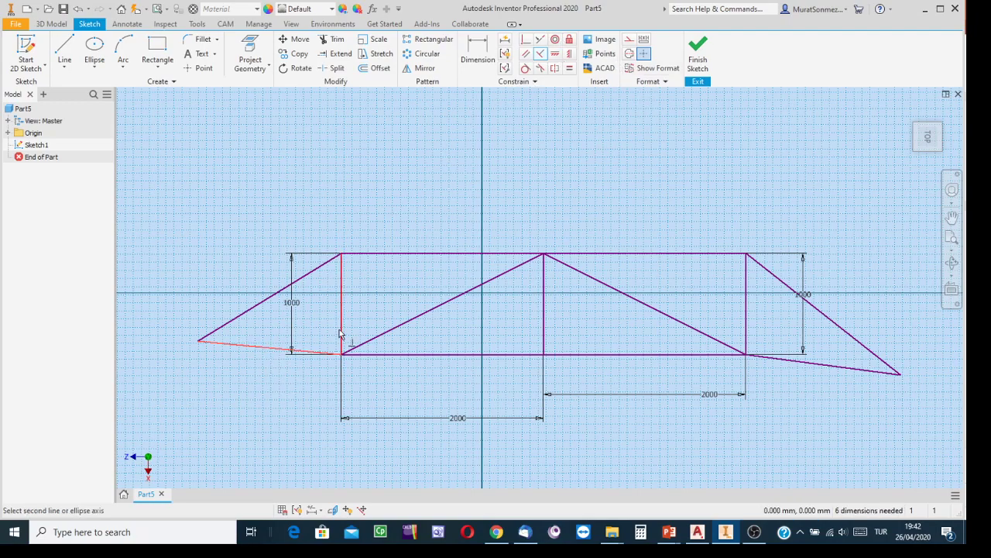
pyautogui.click(342, 335)
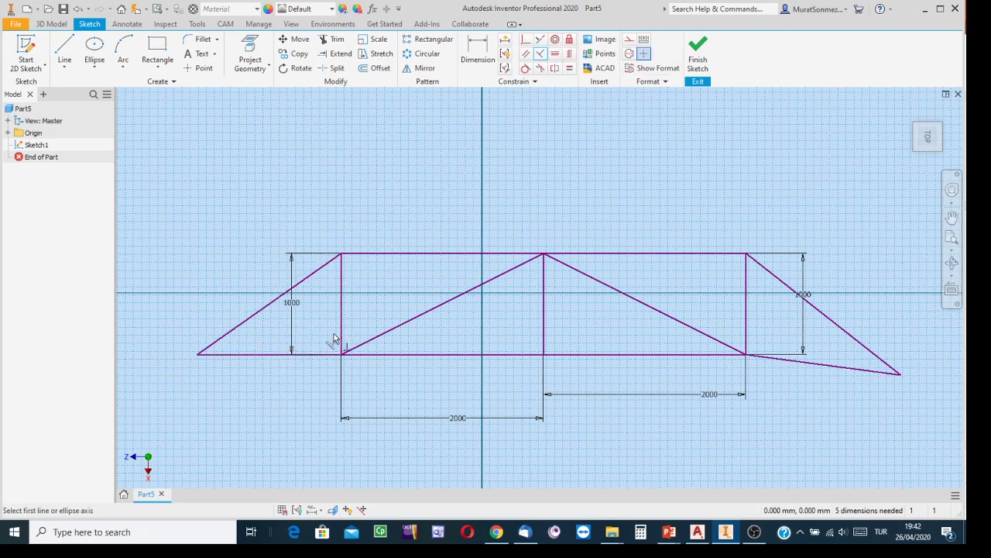
pyautogui.click(776, 358)
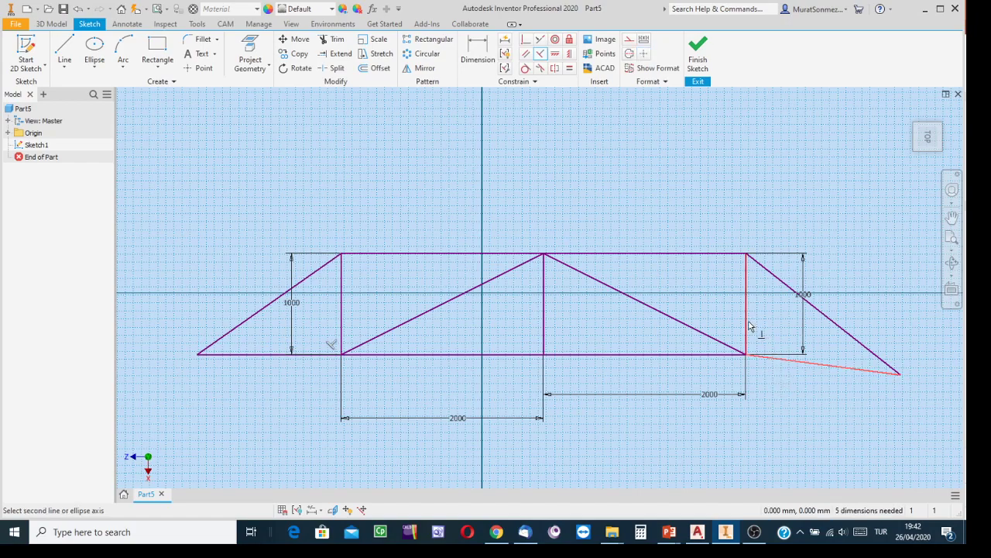
pyautogui.click(748, 329)
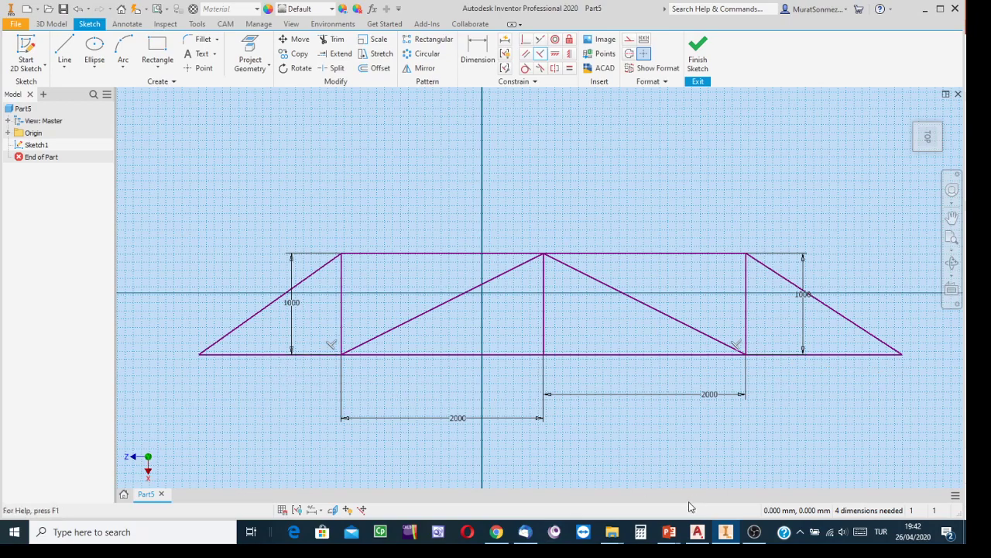
# - Check the truss type examples in the Structural Beams.ppt presentation in PowerPoint, and return to the Inventor sketch
pyautogui.moveTo(670, 536)
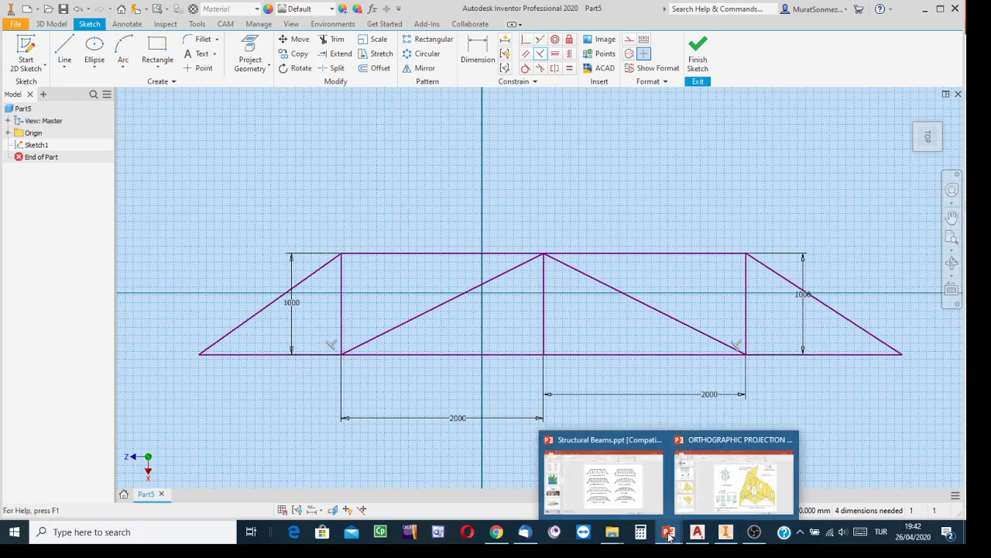
pyautogui.click(615, 488)
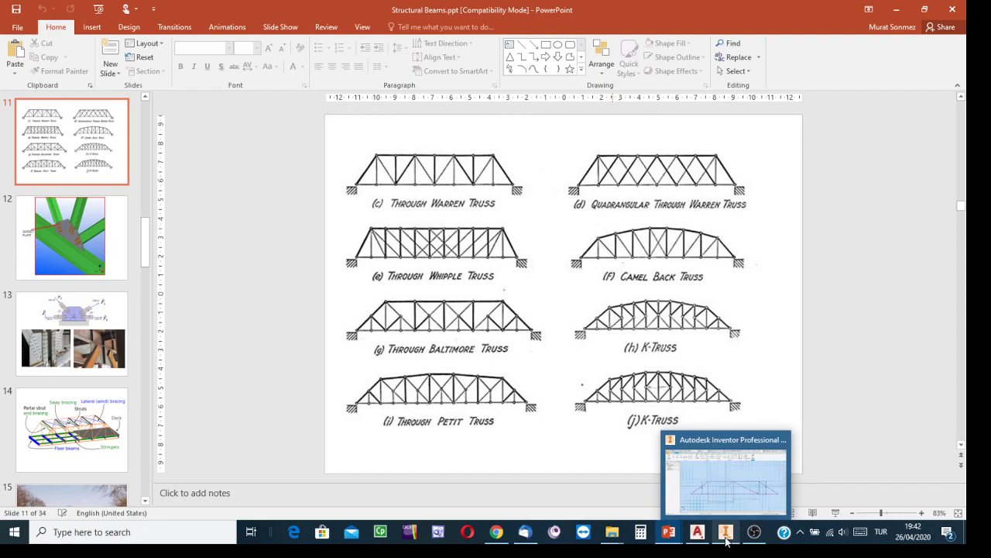
pyautogui.click(725, 532)
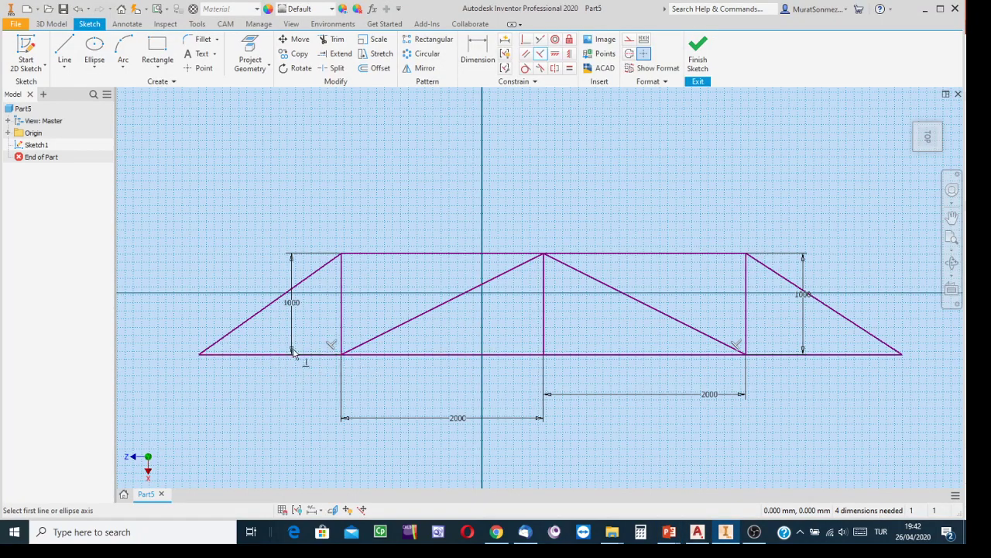
# - Dimension the left end triangle's base below its line and set it to 1000 mm
pyautogui.click(478, 54)
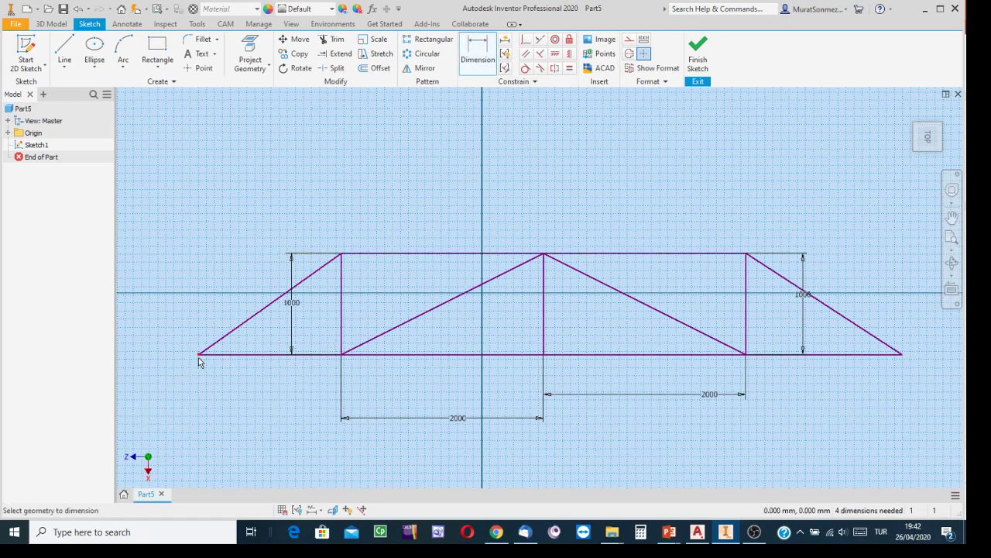
pyautogui.click(229, 356)
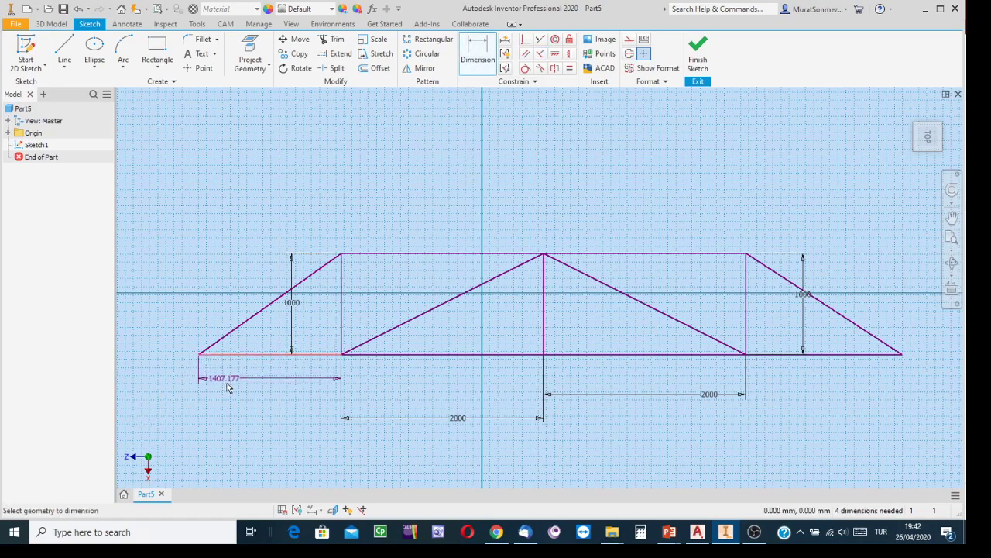
pyautogui.click(253, 422)
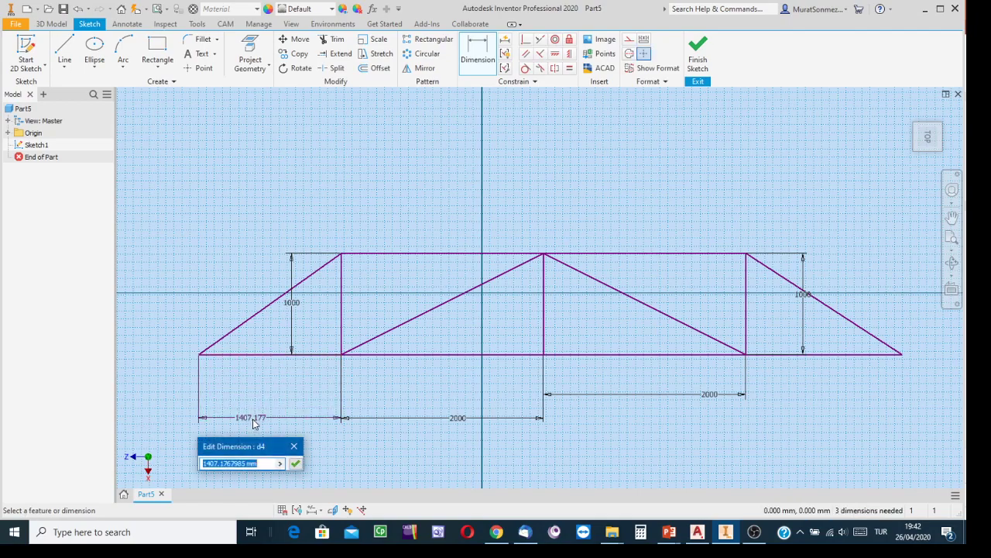
pyautogui.write('1000')
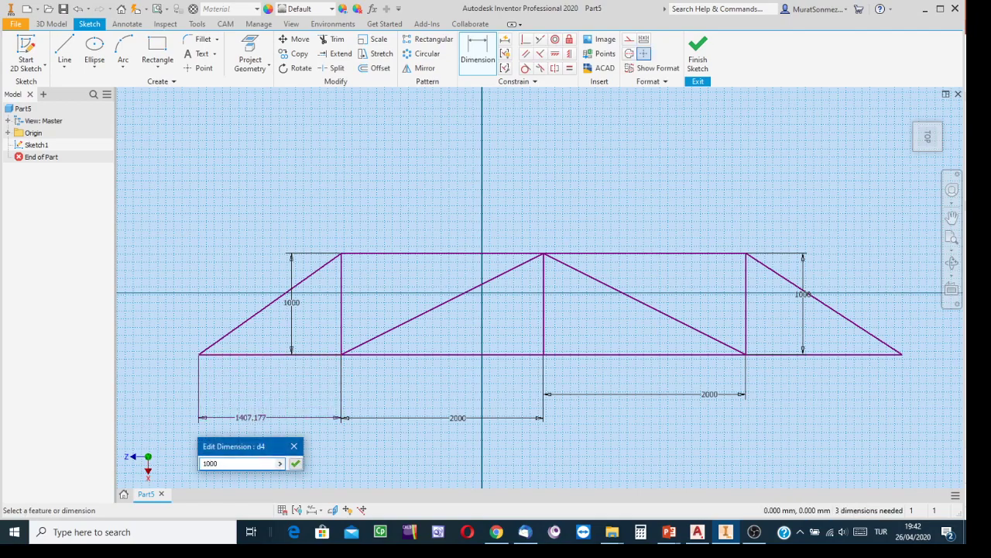
pyautogui.press('Return')
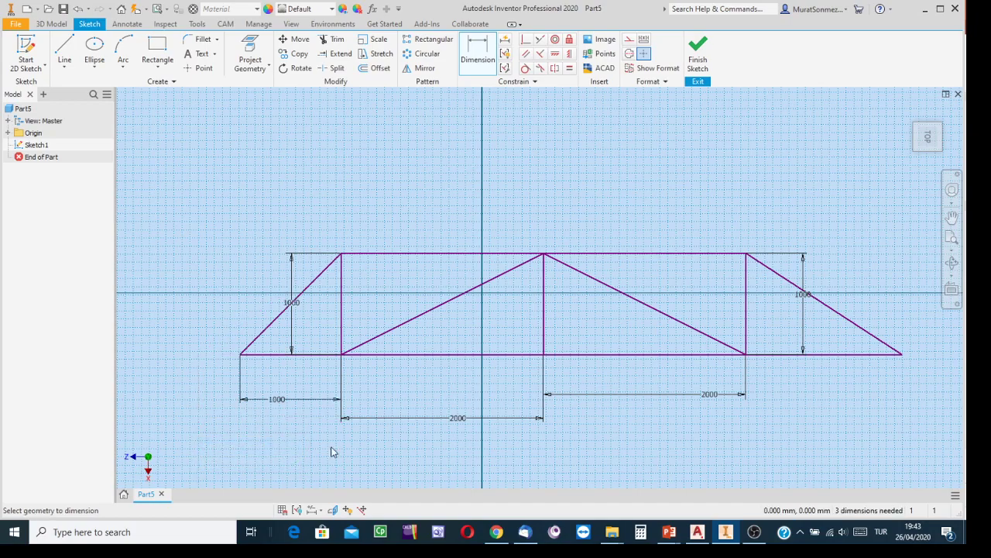
# - Change the left end triangle's base dimension to 1200 mm
pyautogui.doubleClick(277, 399)
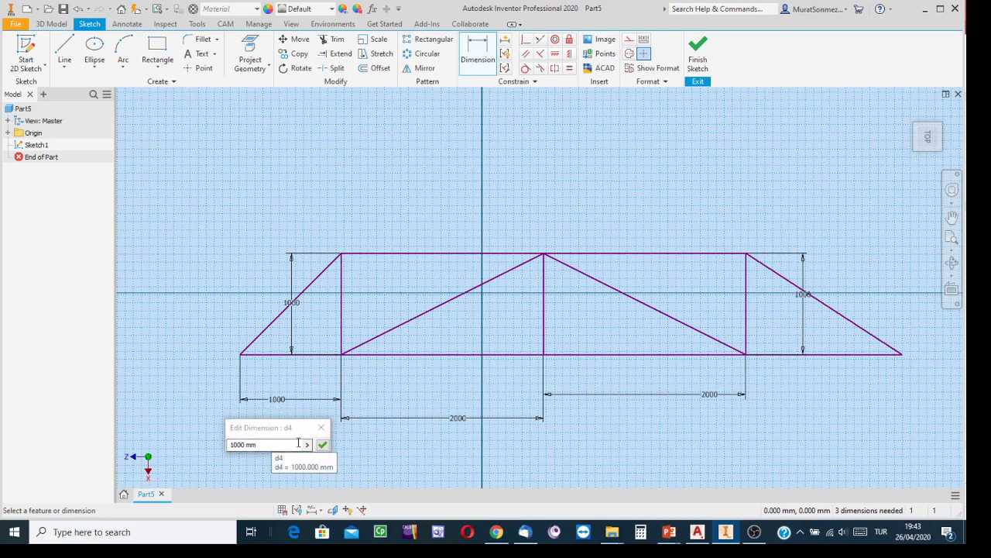
pyautogui.click(264, 446)
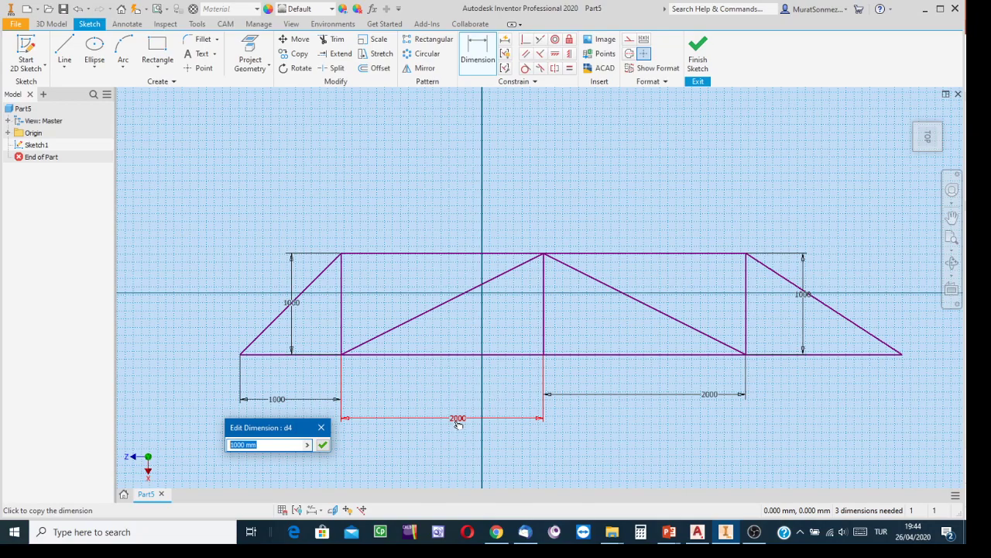
pyautogui.click(347, 360)
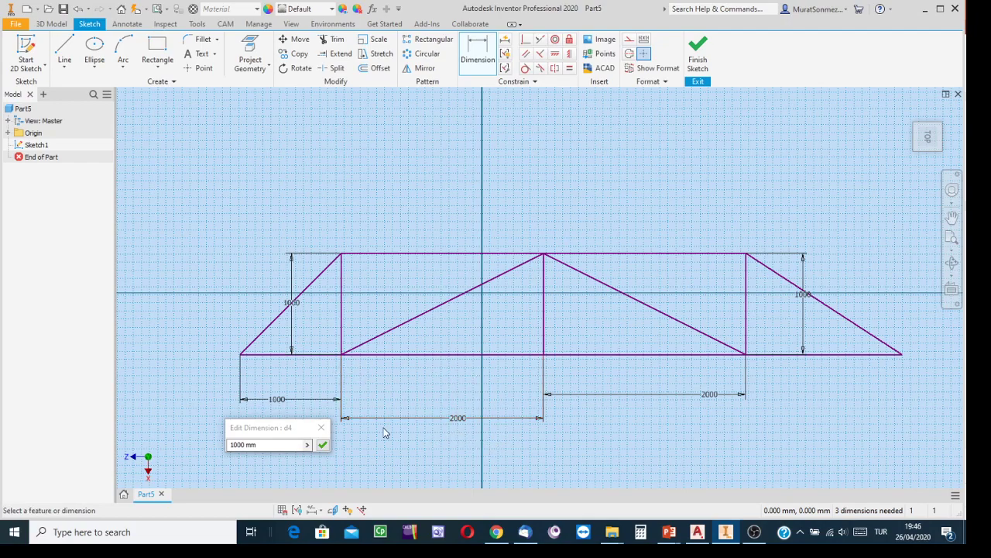
pyautogui.click(269, 444)
pyautogui.moveTo(269, 444); pyautogui.dragTo(224, 445)
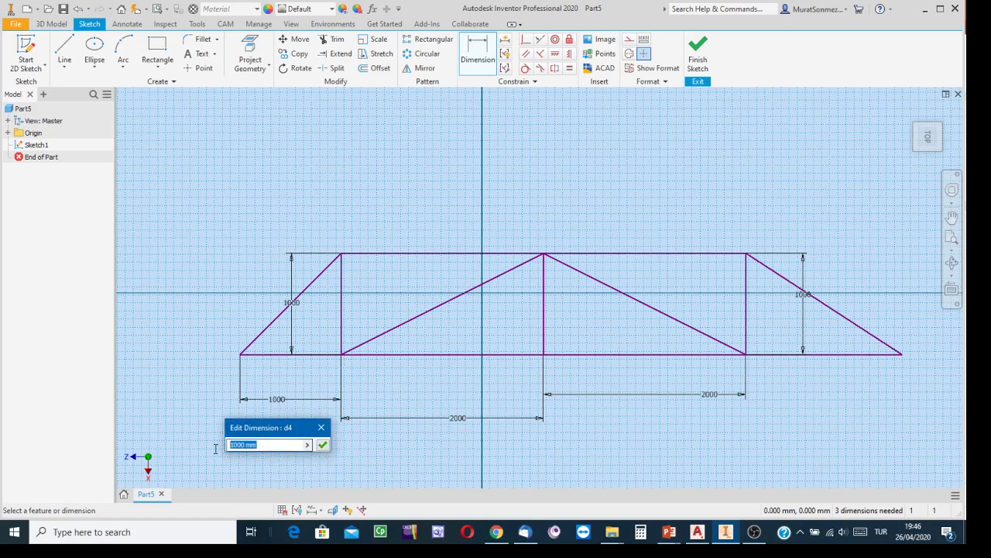
pyautogui.write('1200')
pyautogui.press('Return')
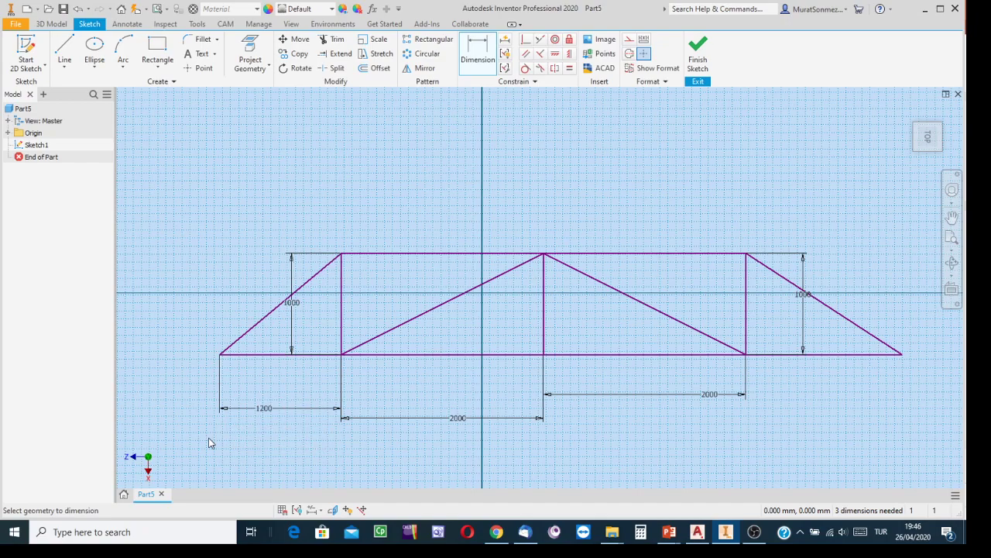
# - Dimension the right end triangle's base below its line, set it to 1200 mm, and finish the truss sketch
pyautogui.click(849, 356)
pyautogui.click(837, 394)
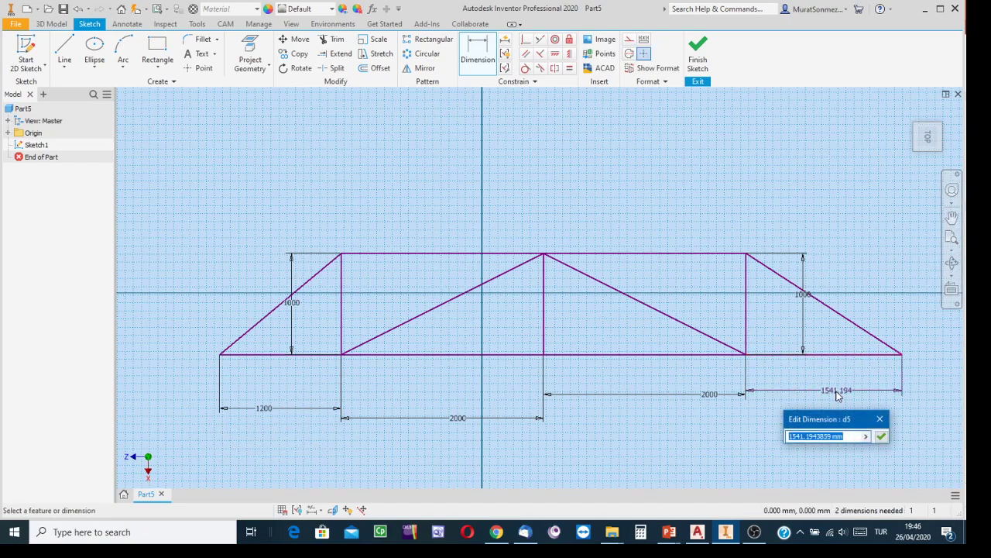
pyautogui.write('1200')
pyautogui.press('Return')
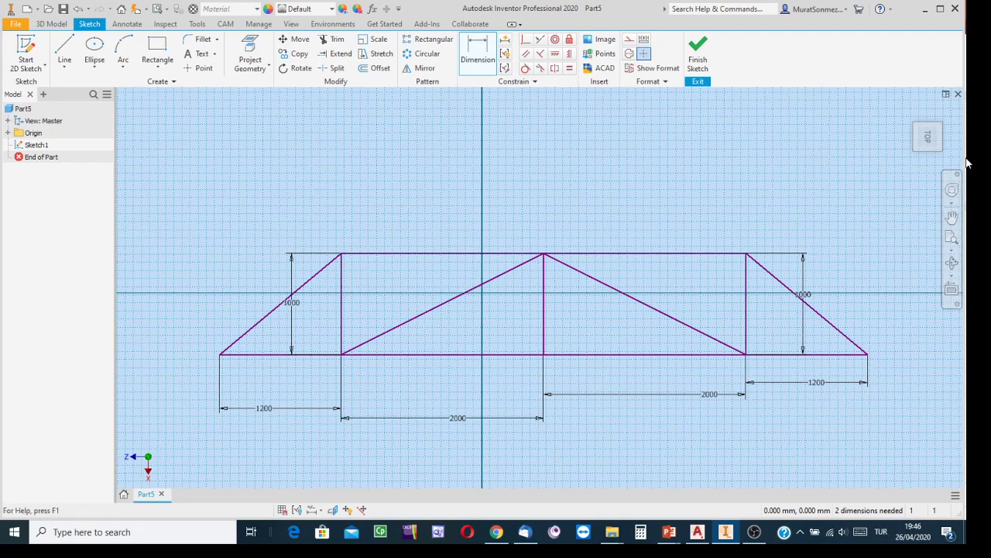
pyautogui.click(698, 56)
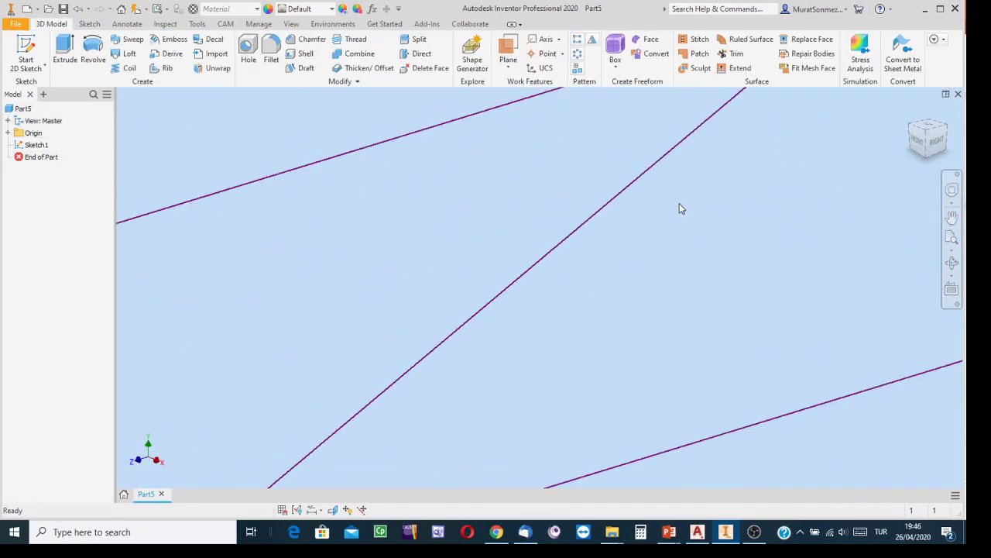
pyautogui.moveTo(665, 215); pyautogui.dragTo(467, 276, button='middle')
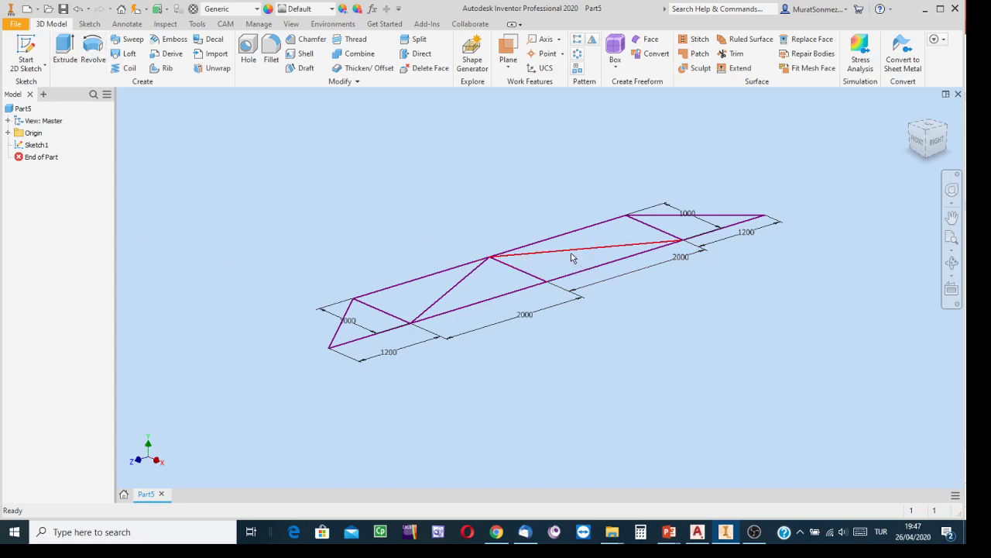
# - Save the truss sketch part as sketchoftruss.ipt in the project workspace folder and close it
pyautogui.click(18, 27)
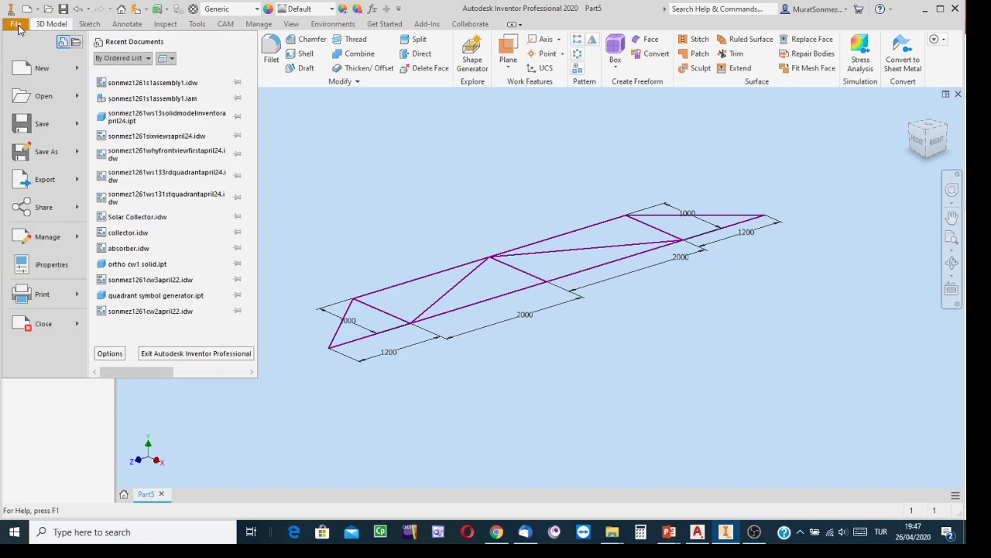
pyautogui.click(47, 152)
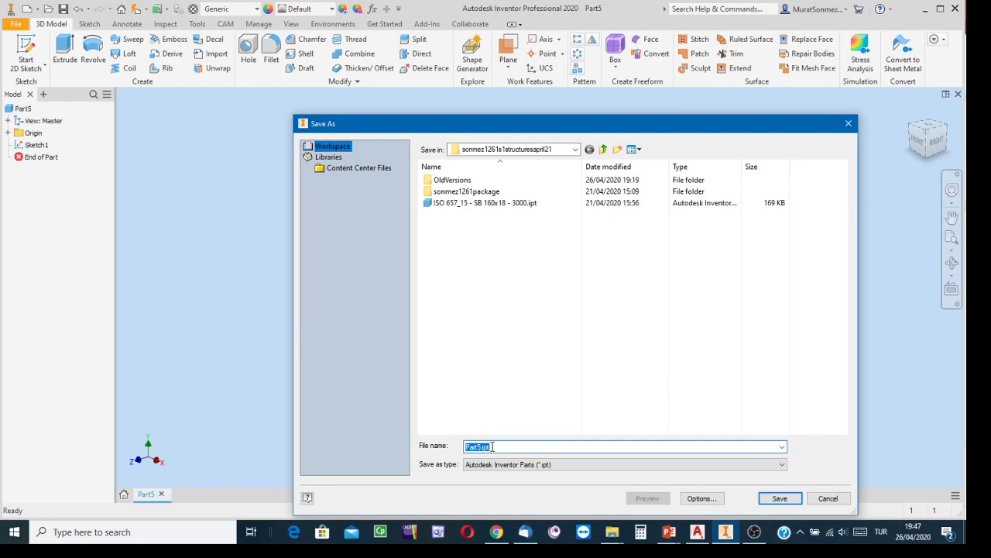
pyautogui.write('s')
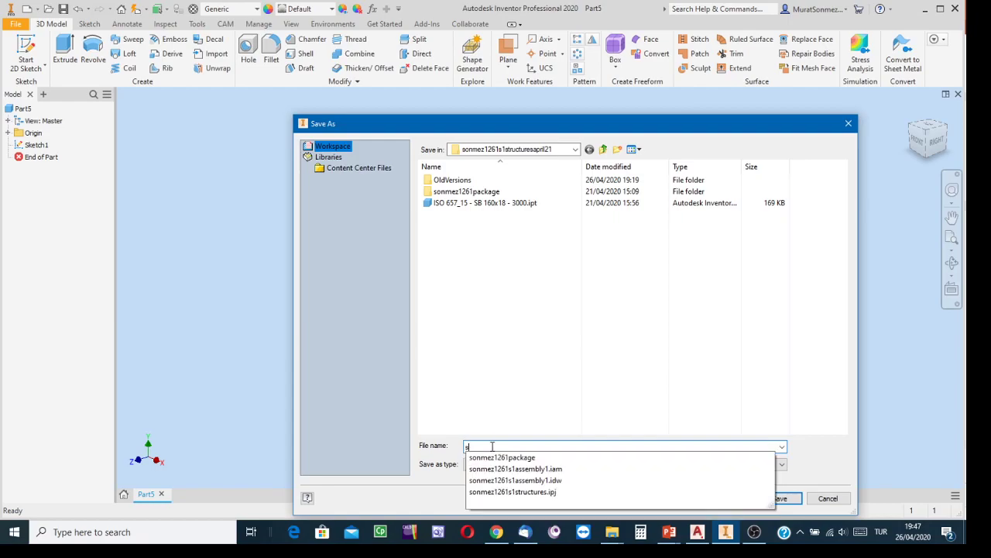
pyautogui.write('ketch')
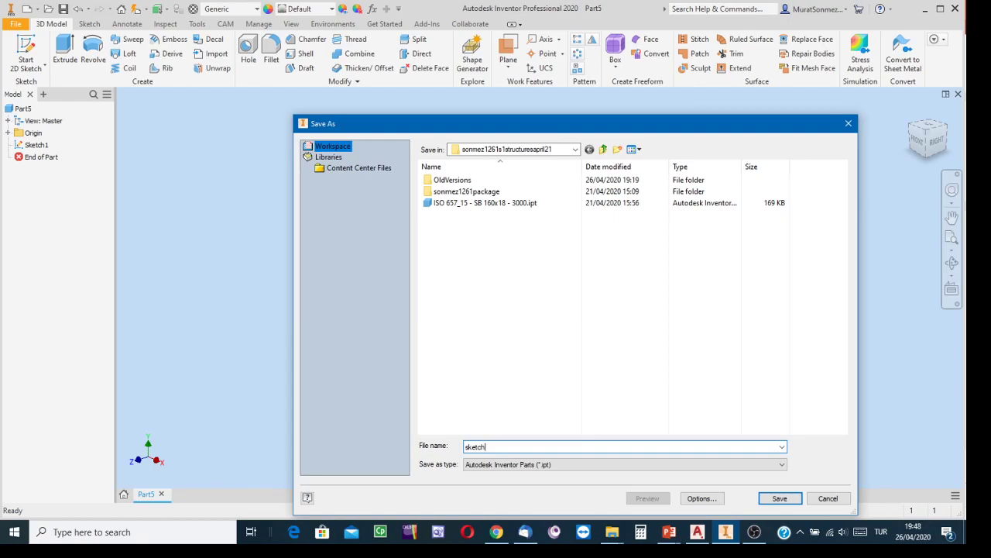
pyautogui.write('of truss')
pyautogui.click(779, 499)
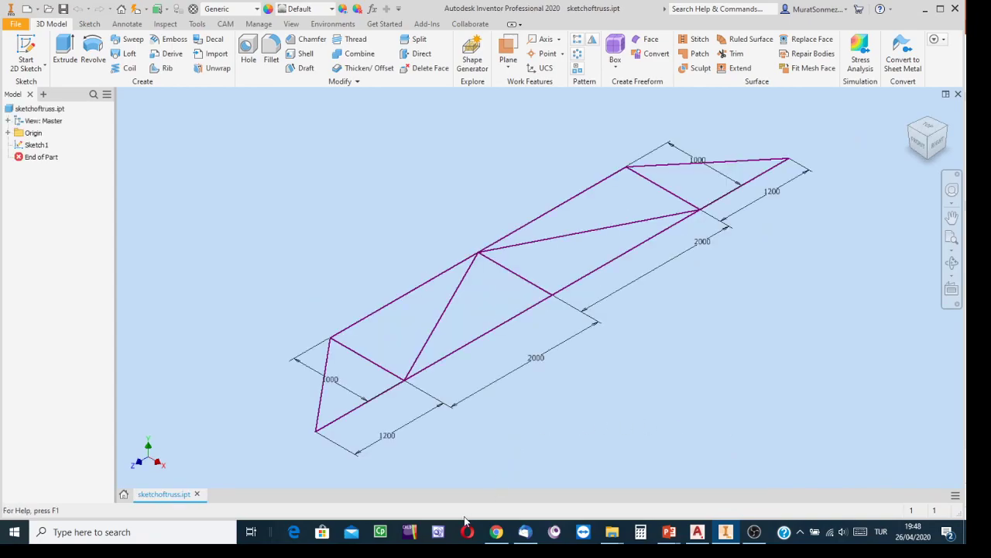
pyautogui.click(197, 494)
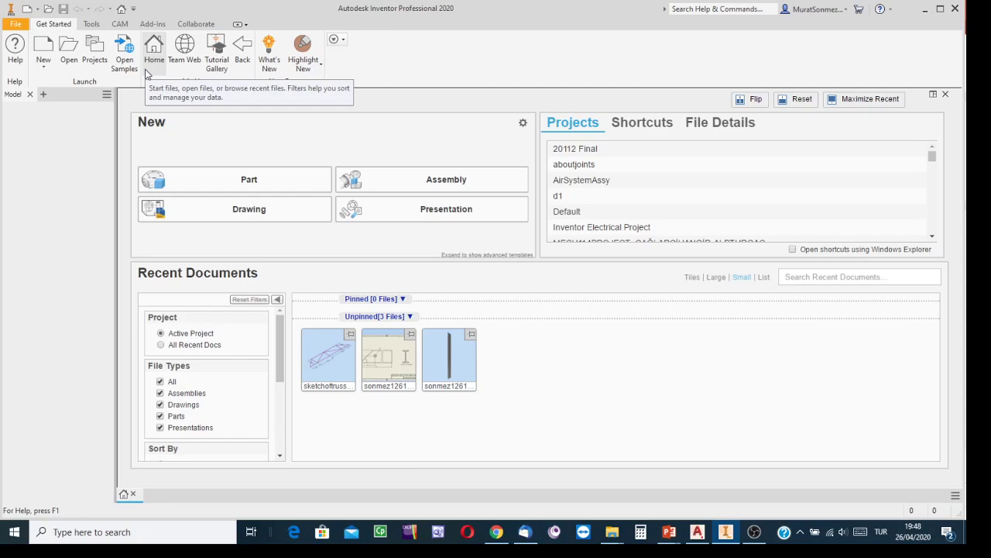
# - Create a new assembly from the metric Standard (mm).iam template
pyautogui.click(23, 25)
pyautogui.click(29, 69)
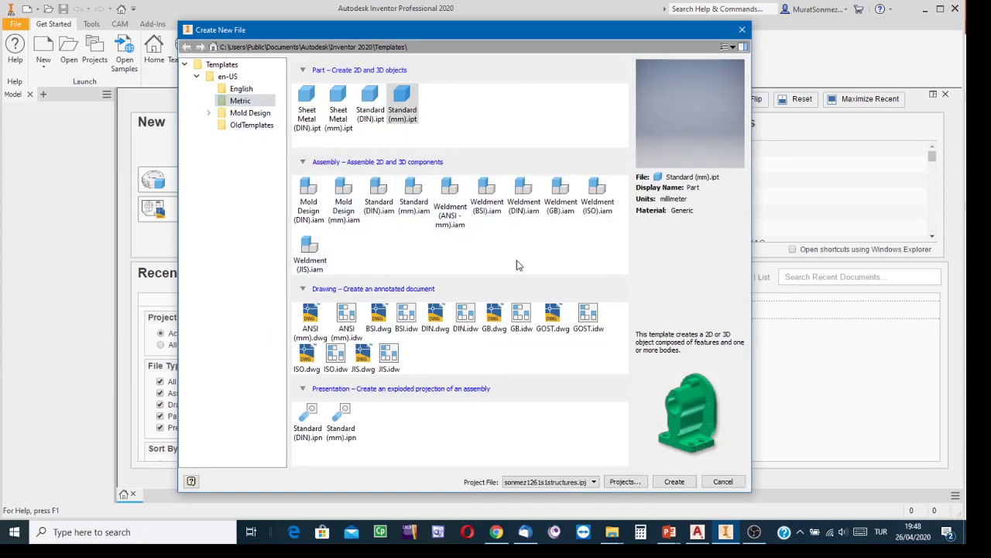
pyautogui.click(413, 190)
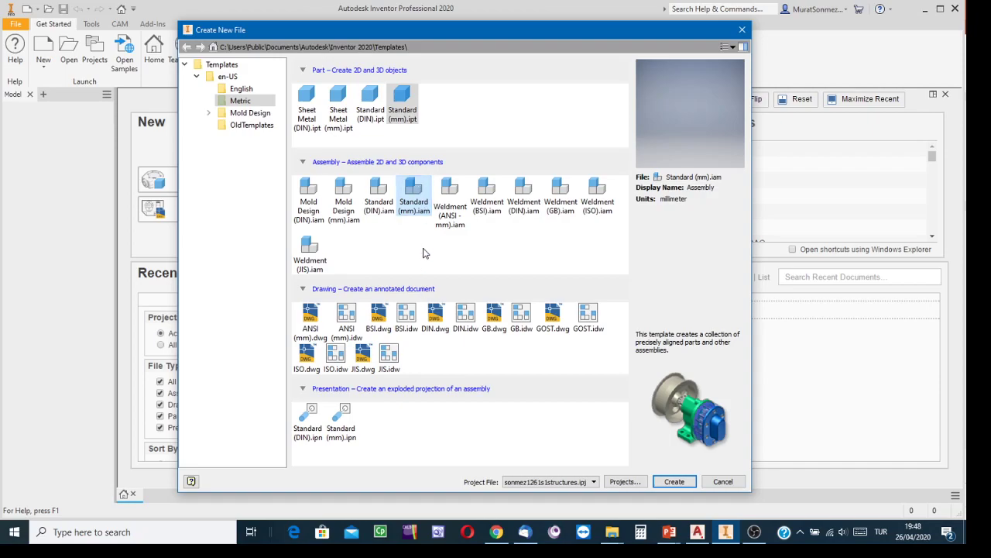
pyautogui.click(672, 483)
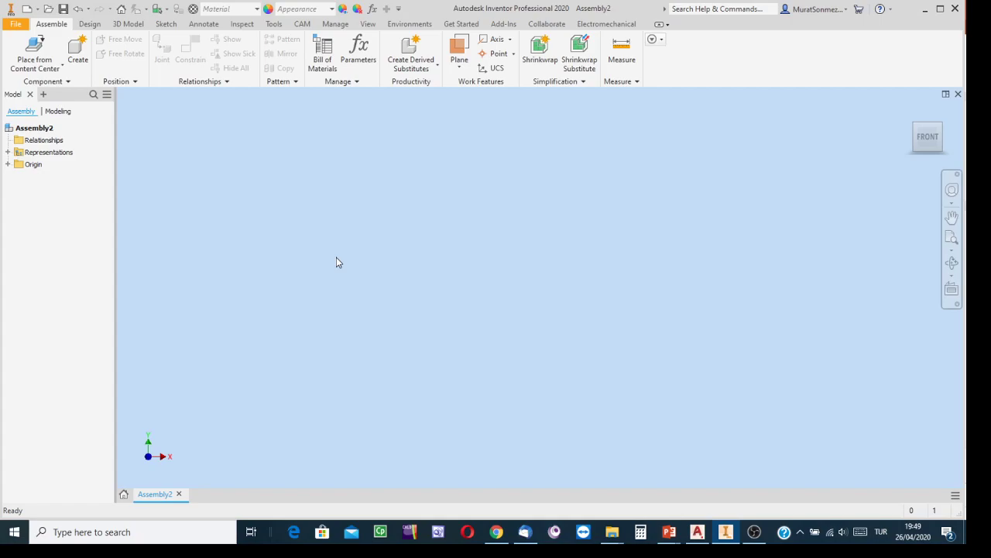
# - Place one instance of sketchoftruss.ipt in the assembly
pyautogui.click(57, 72)
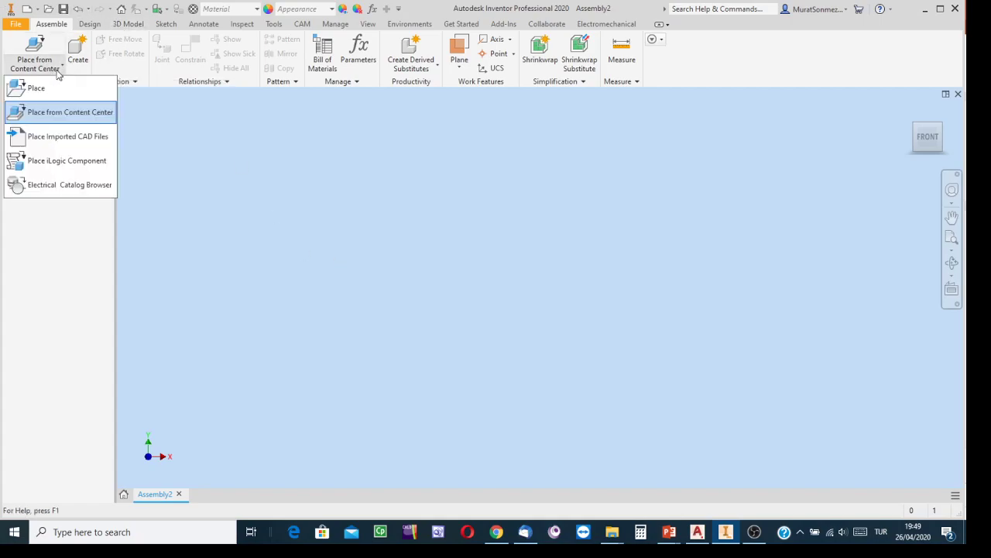
pyautogui.click(15, 88)
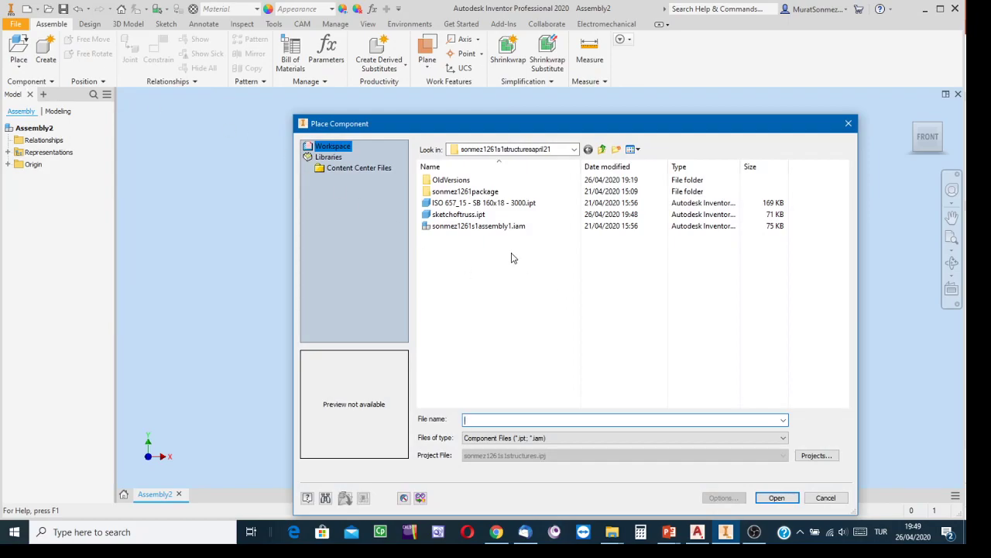
pyautogui.click(446, 216)
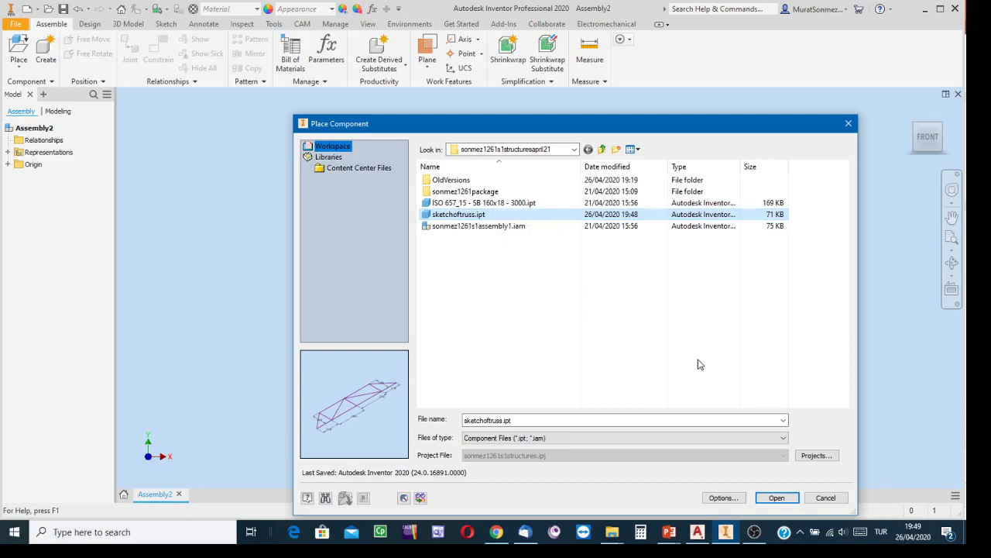
pyautogui.click(776, 498)
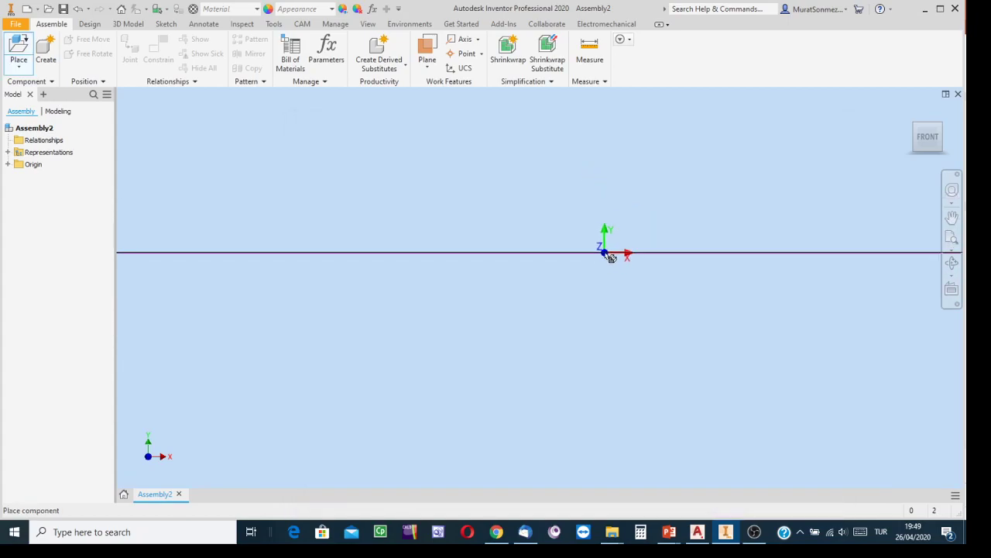
pyautogui.click(604, 255)
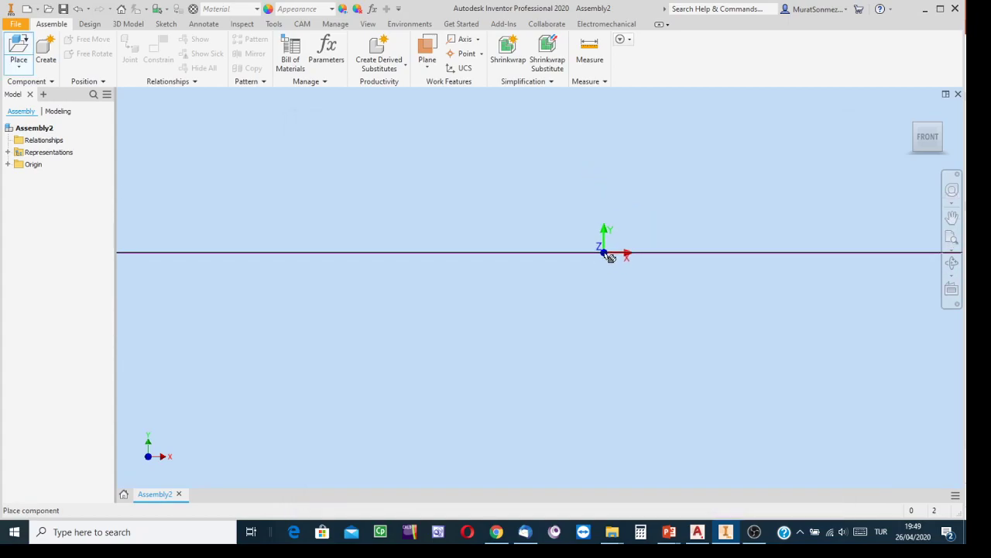
pyautogui.click(655, 243)
pyautogui.press('F6')
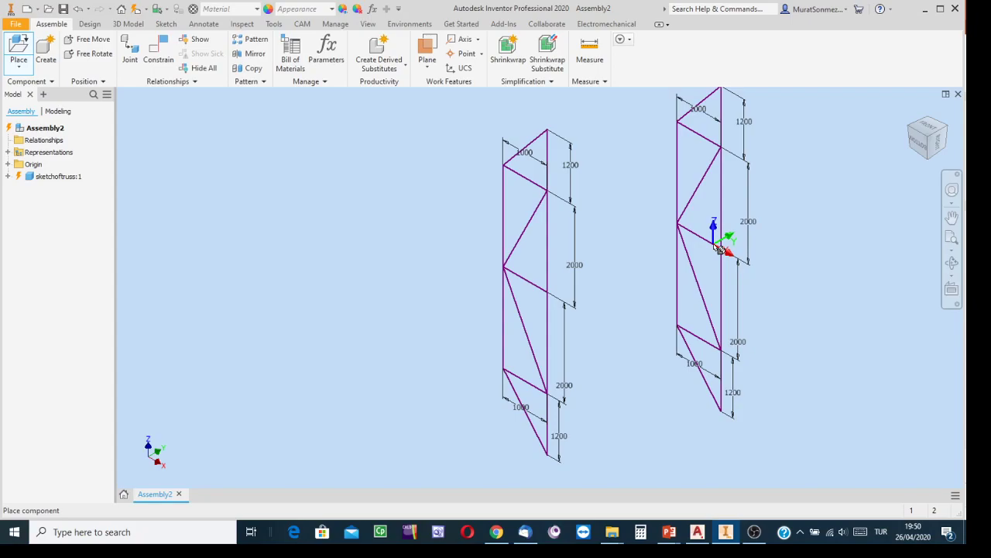
pyautogui.moveTo(721, 249); pyautogui.dragTo(612, 311)
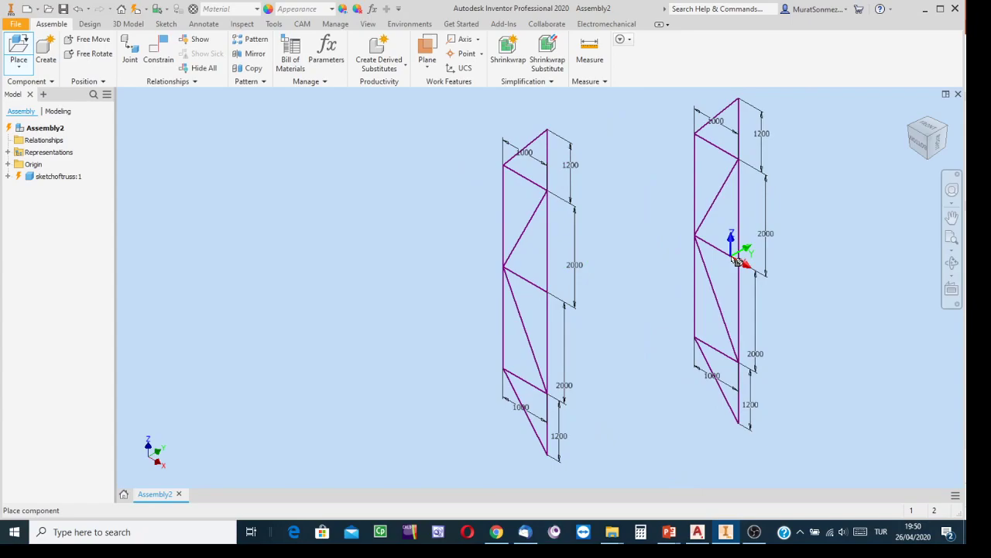
pyautogui.press('Escape')
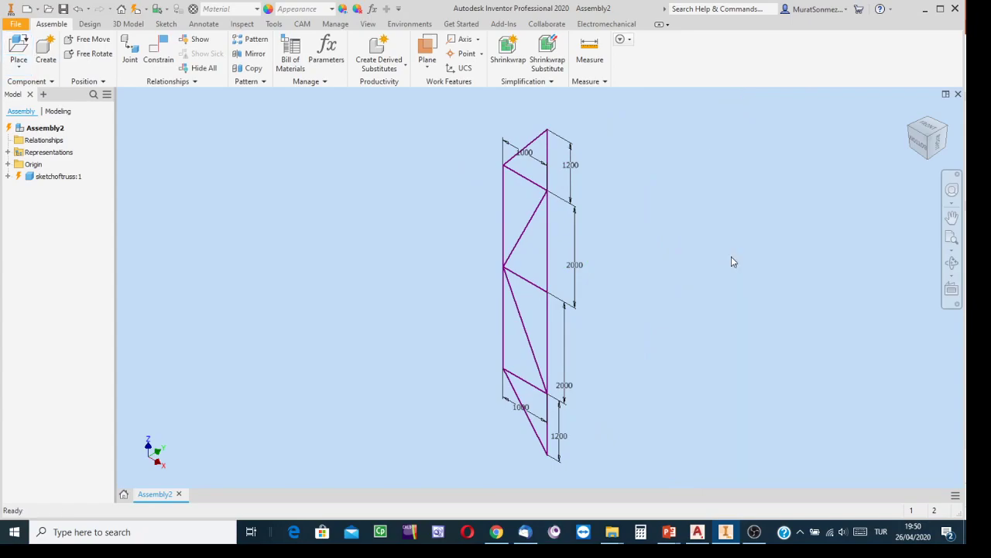
# - Orient the truss upright in an isometric view and set that view as Home with Fit to View
pyautogui.click(954, 262)
pyautogui.moveTo(594, 317); pyautogui.dragTo(658, 223)
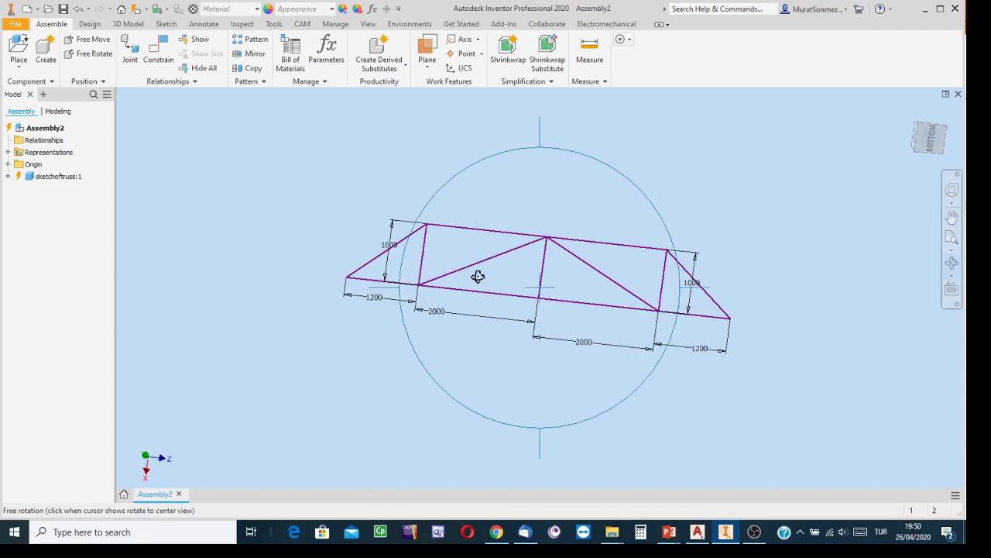
pyautogui.moveTo(476, 277); pyautogui.dragTo(566, 294)
pyautogui.scroll(4, 565, 294)
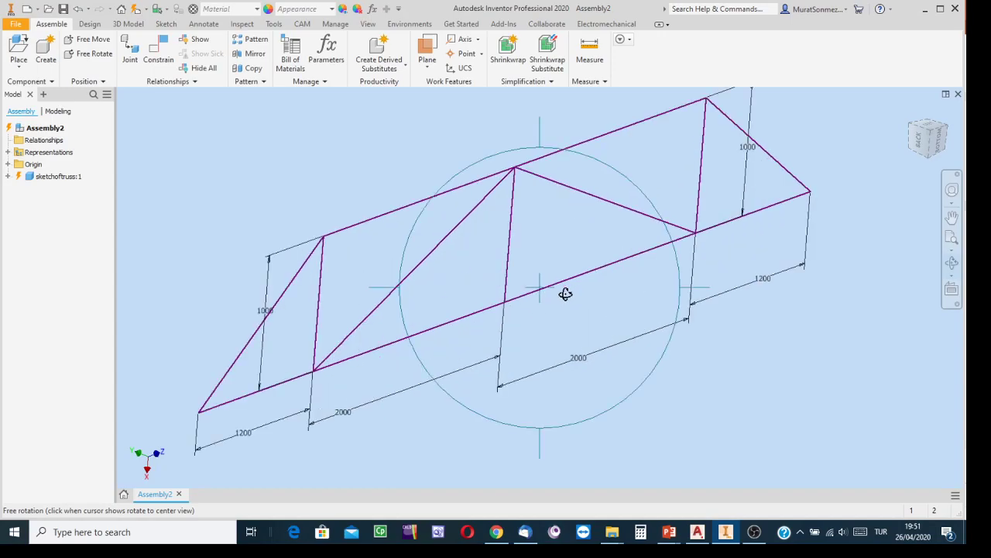
pyautogui.scroll(-2, 566, 294)
pyautogui.press('Escape')
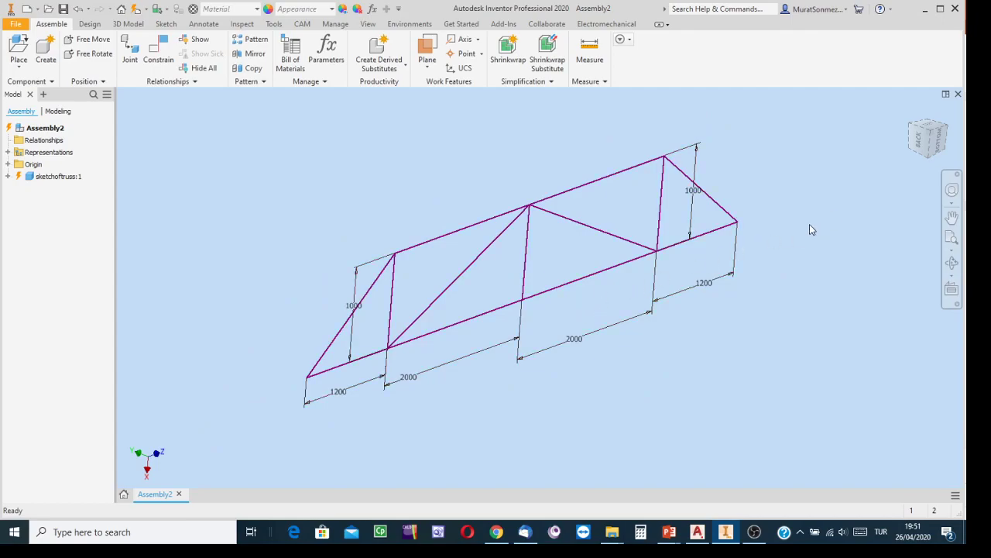
pyautogui.click(932, 136)
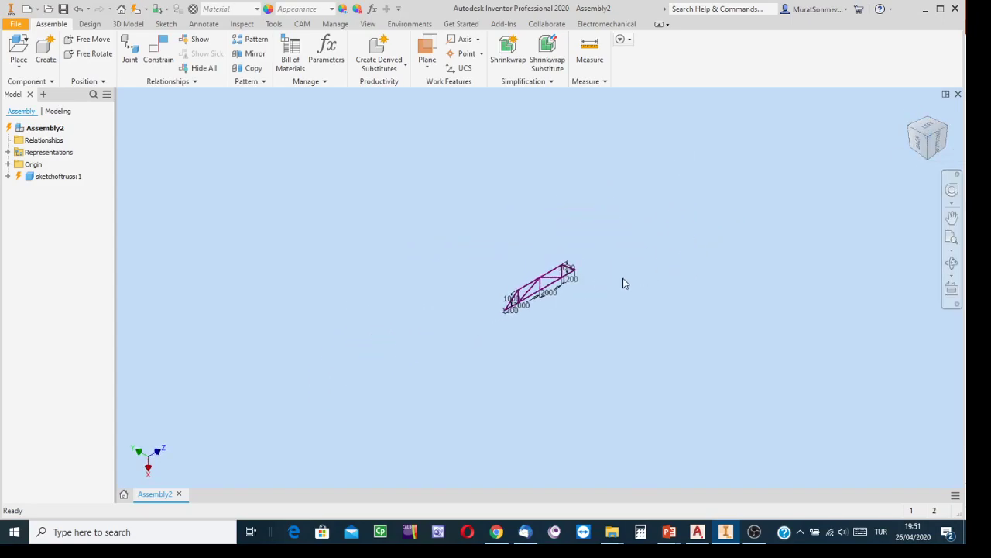
pyautogui.scroll(4, 552, 286)
pyautogui.scroll(-2, 551, 286)
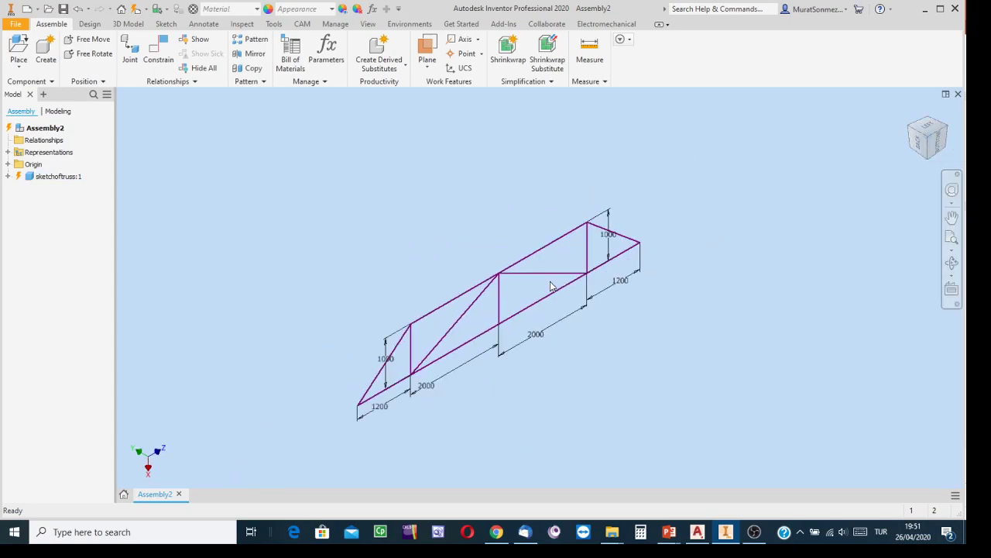
pyautogui.scroll(3, 550, 284)
pyautogui.scroll(-3, 551, 284)
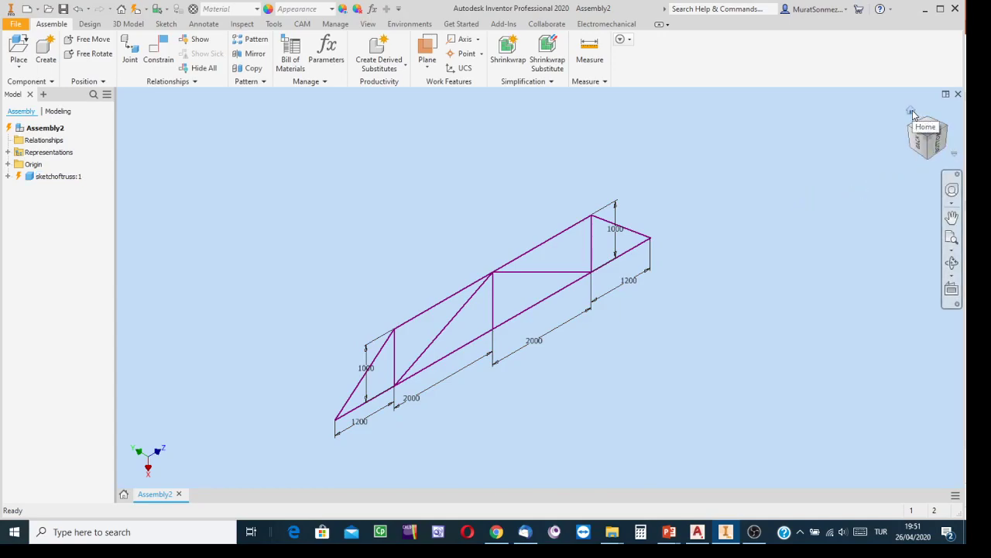
pyautogui.rightClick(913, 114)
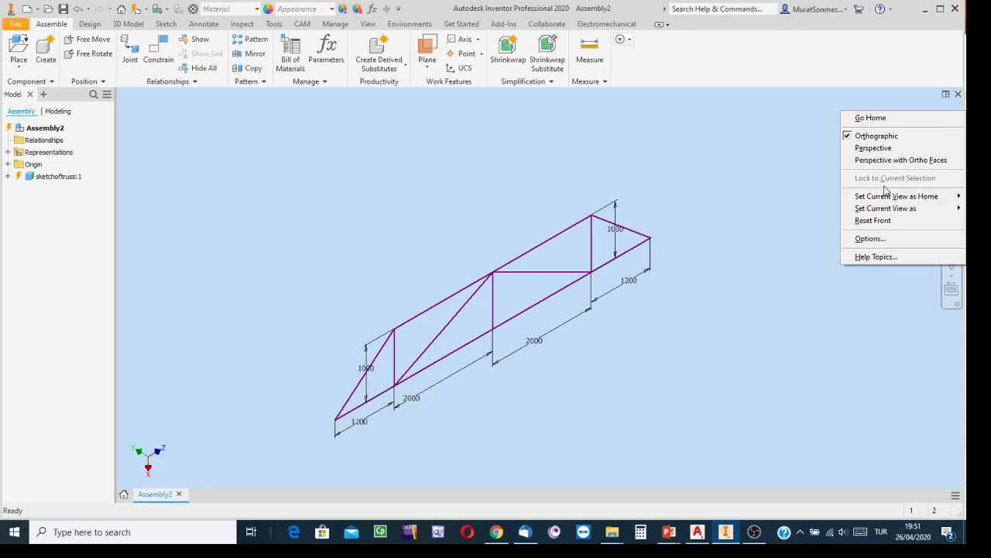
pyautogui.moveTo(886, 198)
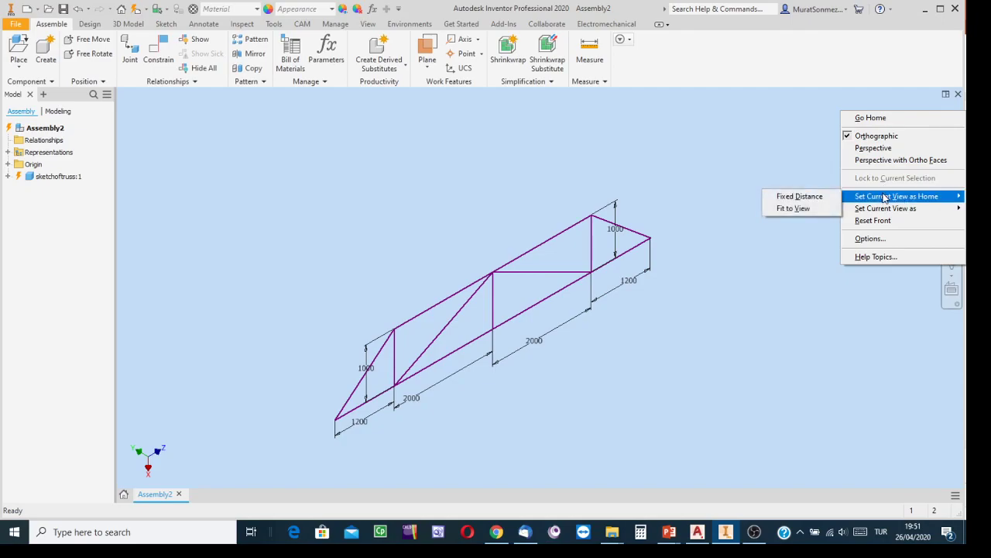
pyautogui.click(800, 209)
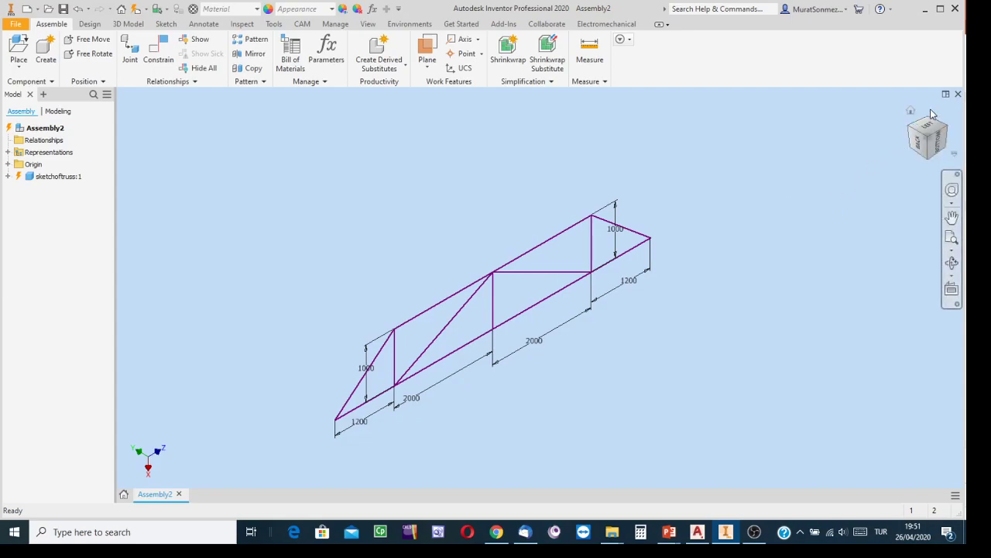
pyautogui.click(912, 113)
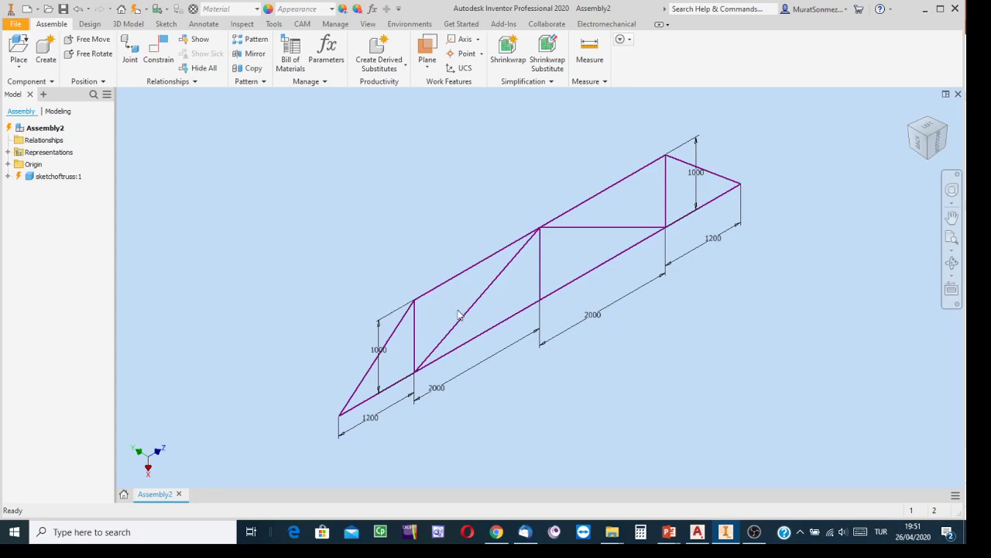
pyautogui.click(541, 339)
pyautogui.moveTo(617, 325)
pyautogui.mouseDown(button='middle')
pyautogui.moveTo(674, 336)
pyautogui.moveTo(658, 340)
pyautogui.mouseUp(button='middle')
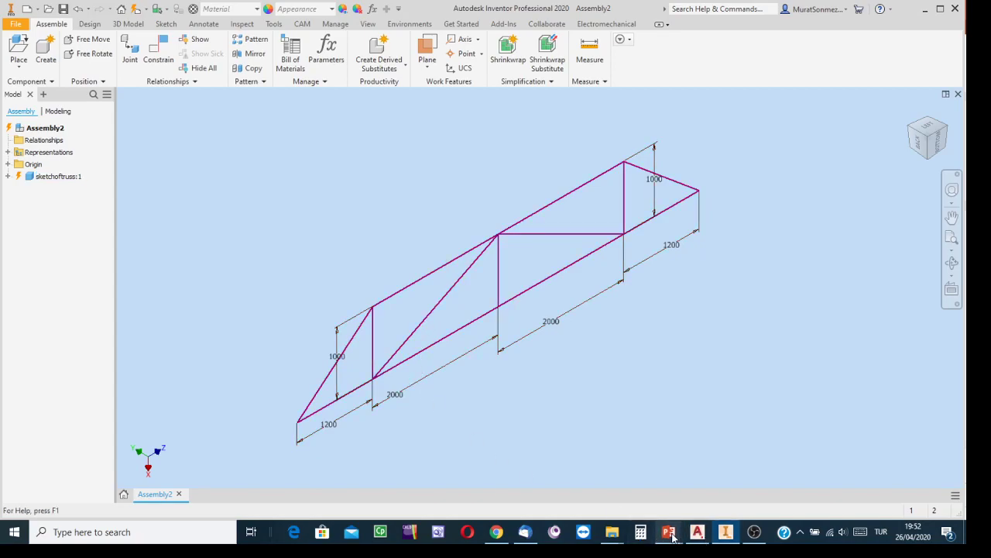
# - Examine the truss bridge photos on slides 15 and 16 of Structural Beams.ppt in PowerPoint, and return to the Inventor assembly
pyautogui.moveTo(673, 536)
pyautogui.click(616, 493)
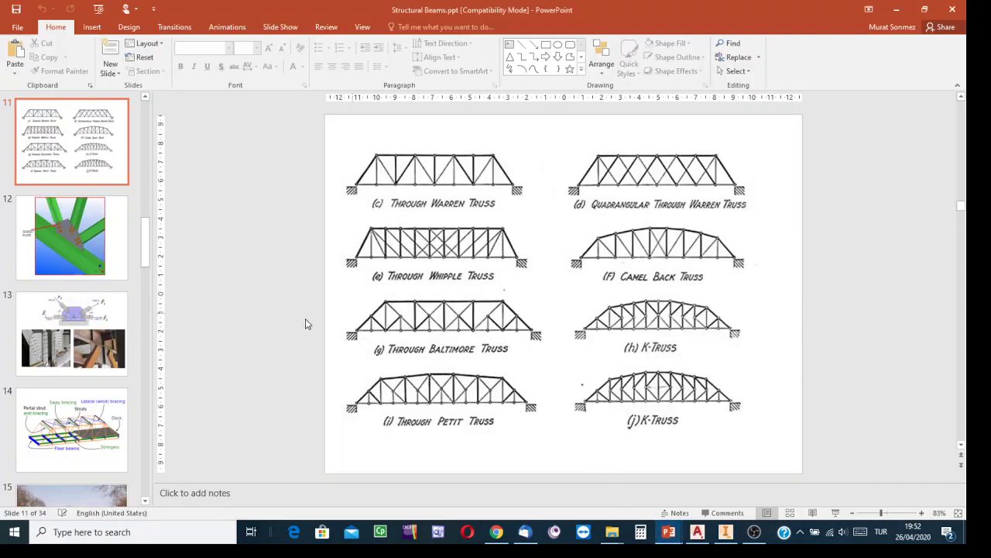
pyautogui.click(128, 422)
pyautogui.click(56, 494)
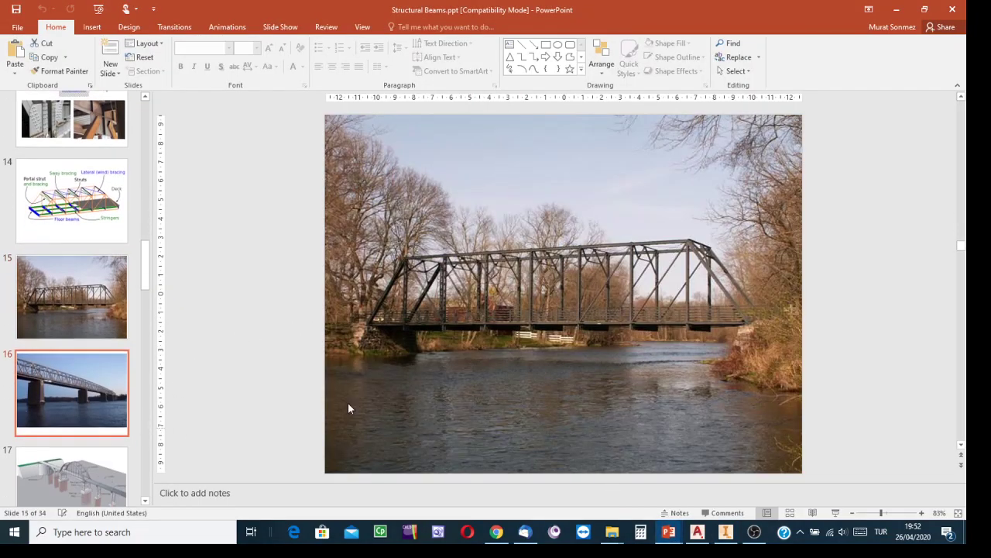
pyautogui.scroll(-1, 348, 402)
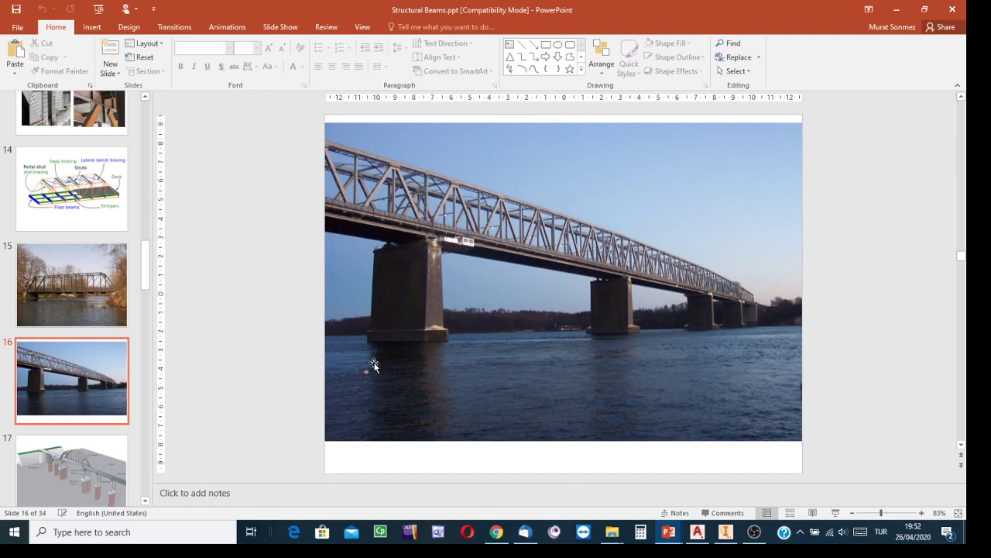
pyautogui.click(724, 532)
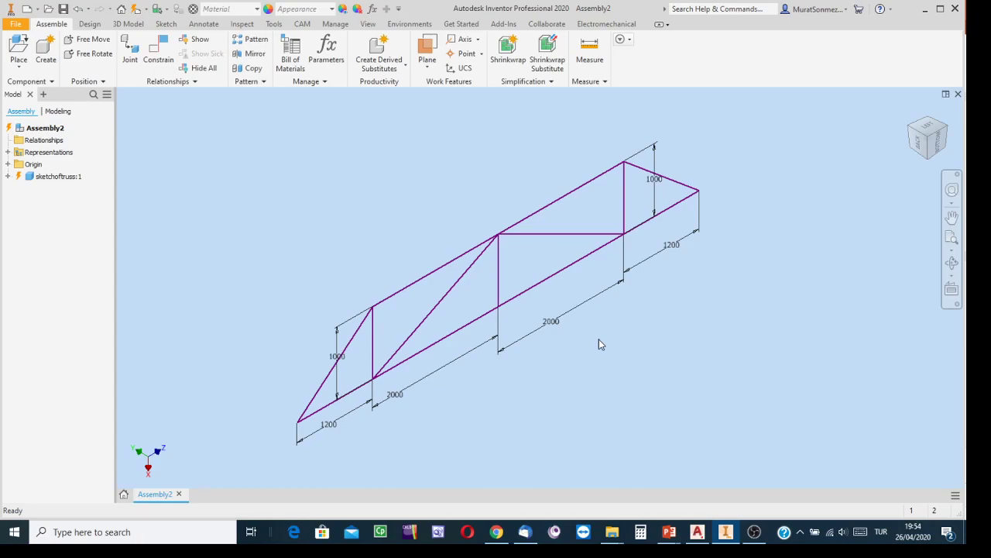
pyautogui.click(89, 24)
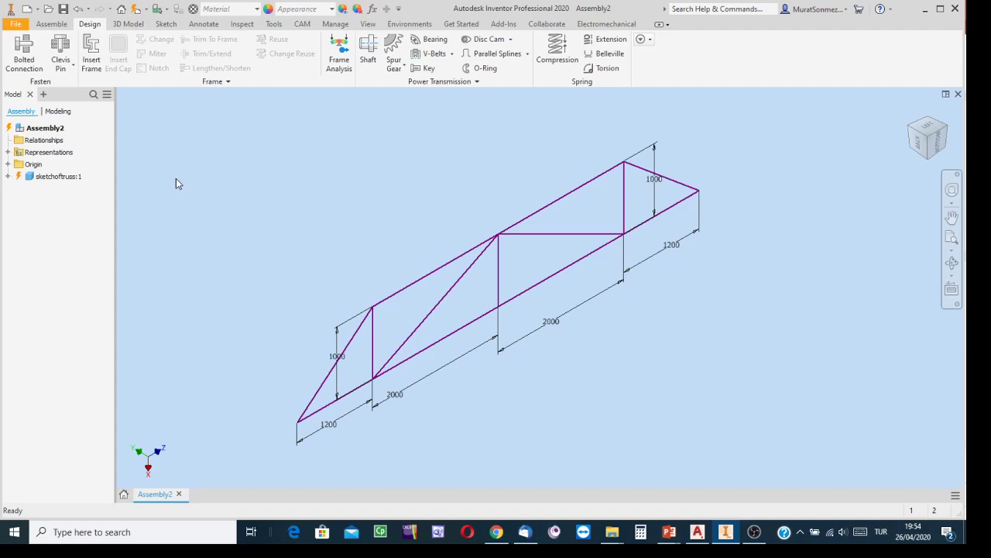
pyautogui.click(90, 45)
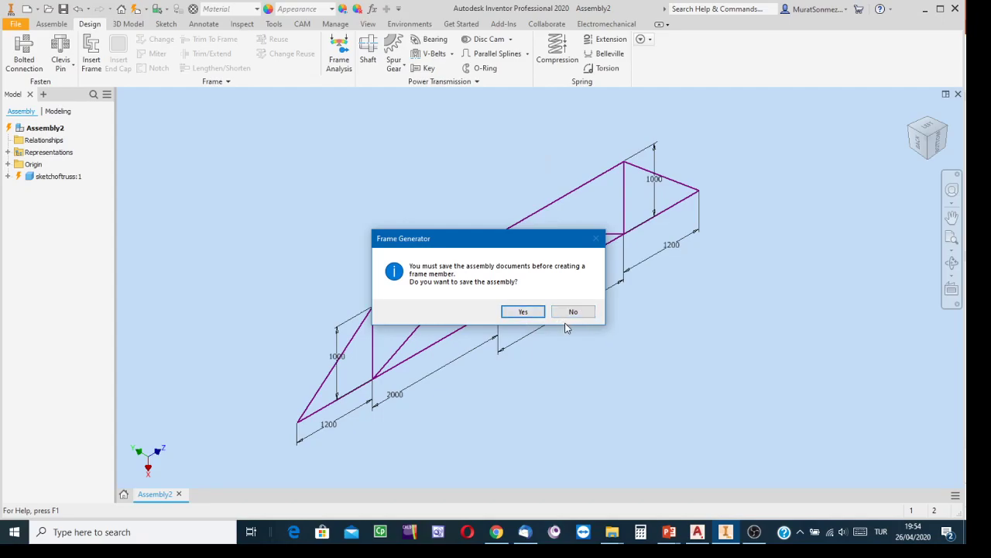
pyautogui.click(523, 312)
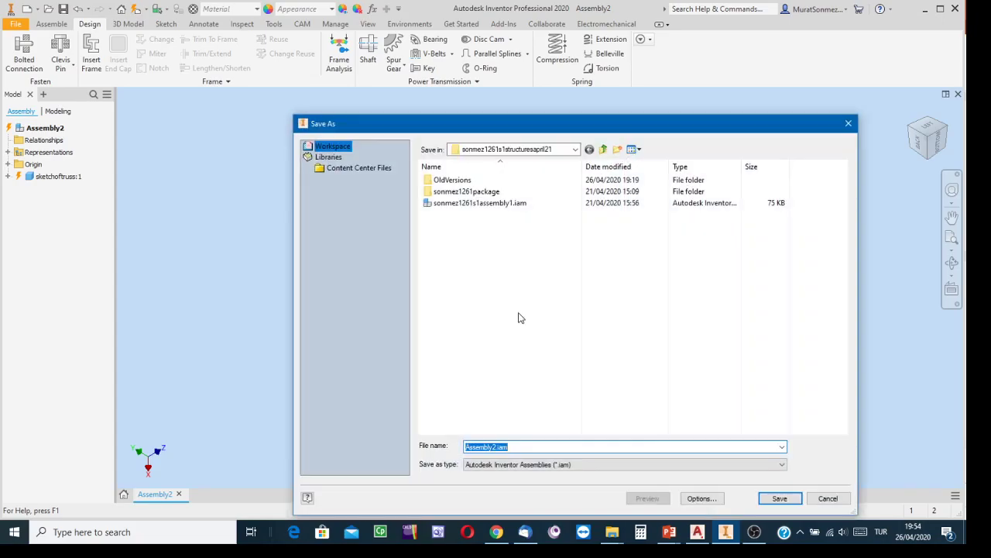
pyautogui.moveTo(435, 128); pyautogui.dragTo(336, 59)
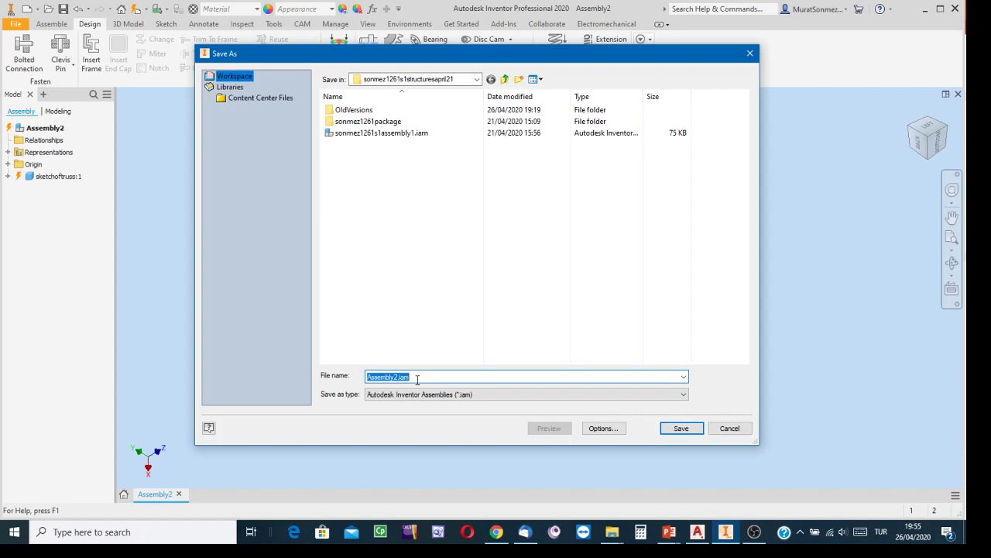
pyautogui.write('so')
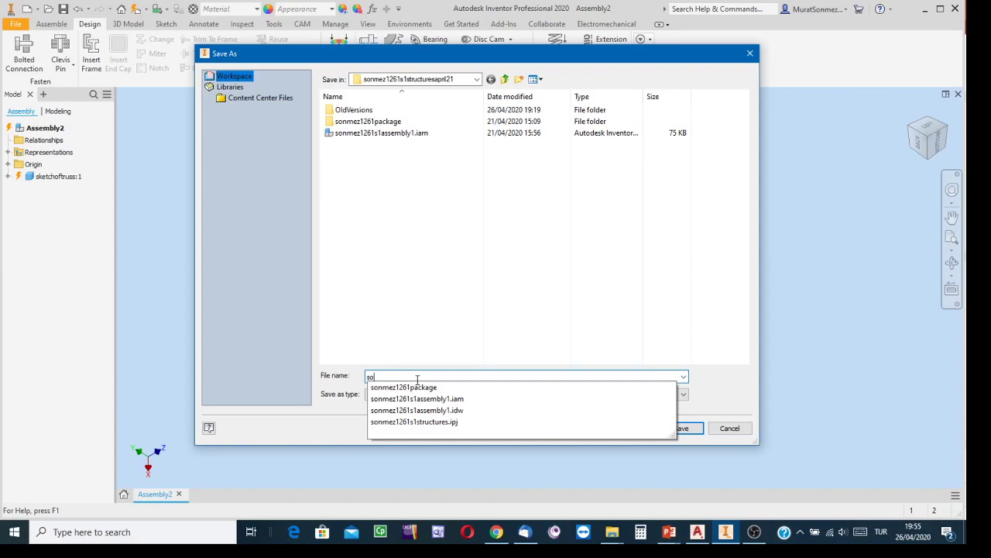
pyautogui.write('nmez1261truss')
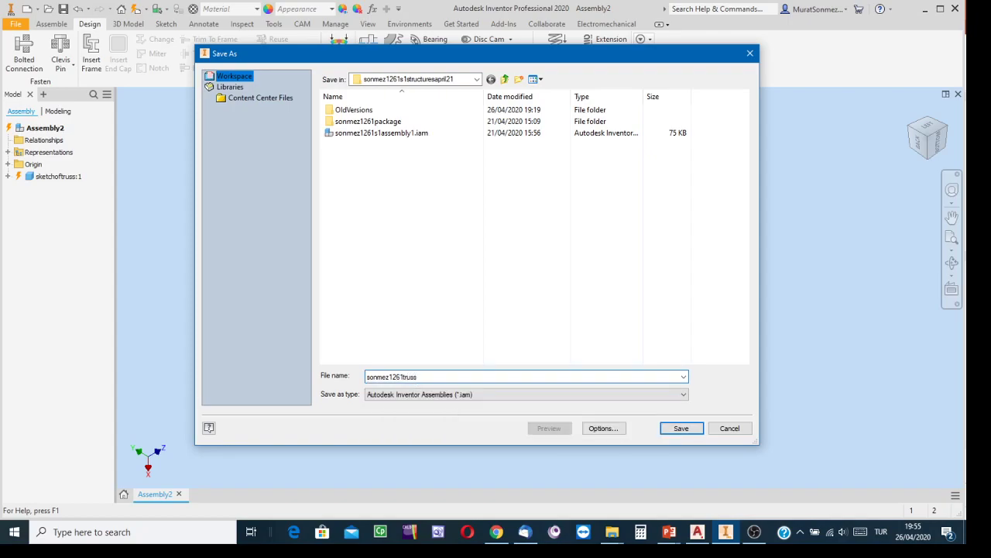
pyautogui.write('1')
pyautogui.click(679, 429)
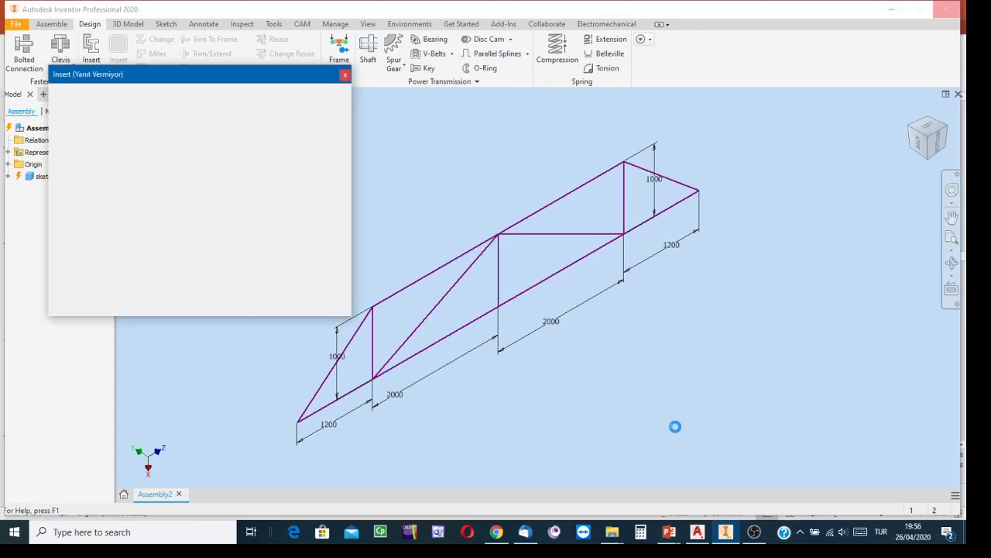
pyautogui.moveTo(239, 79); pyautogui.dragTo(245, 149)
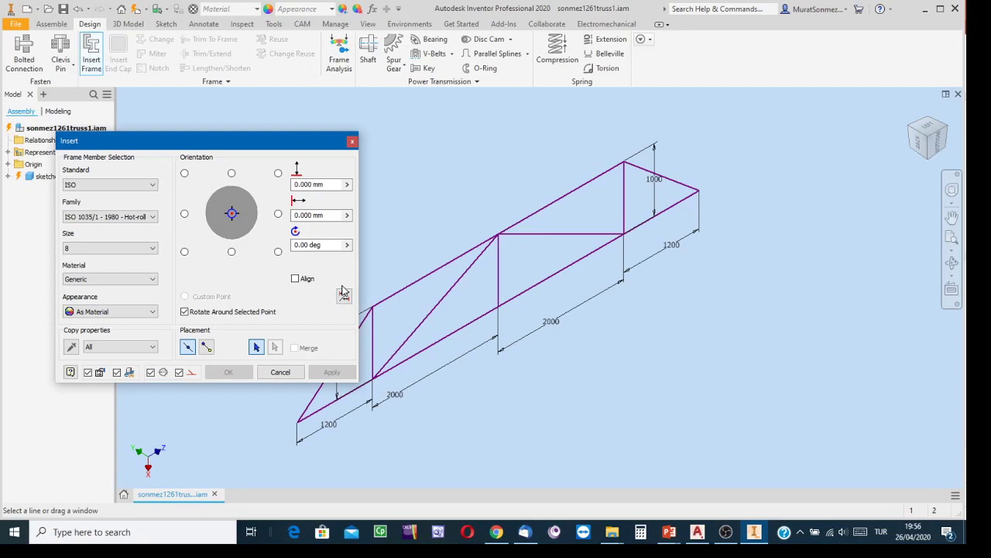
pyautogui.moveTo(183, 141); pyautogui.dragTo(251, 130)
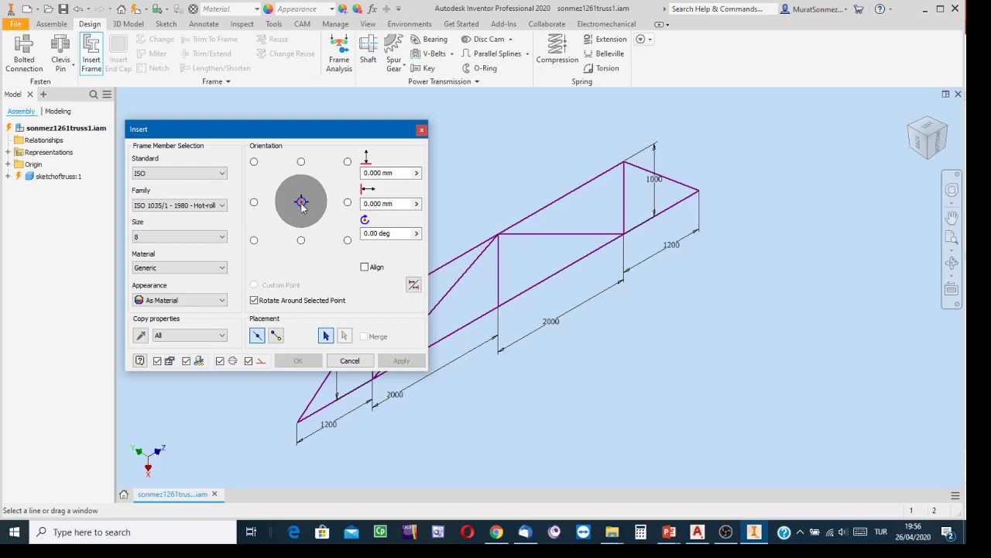
# - Try different anchor points around the round profile with a horizontal offset of 10 mm and a vertical offset of 20 mm
pyautogui.click(301, 241)
pyautogui.click(302, 202)
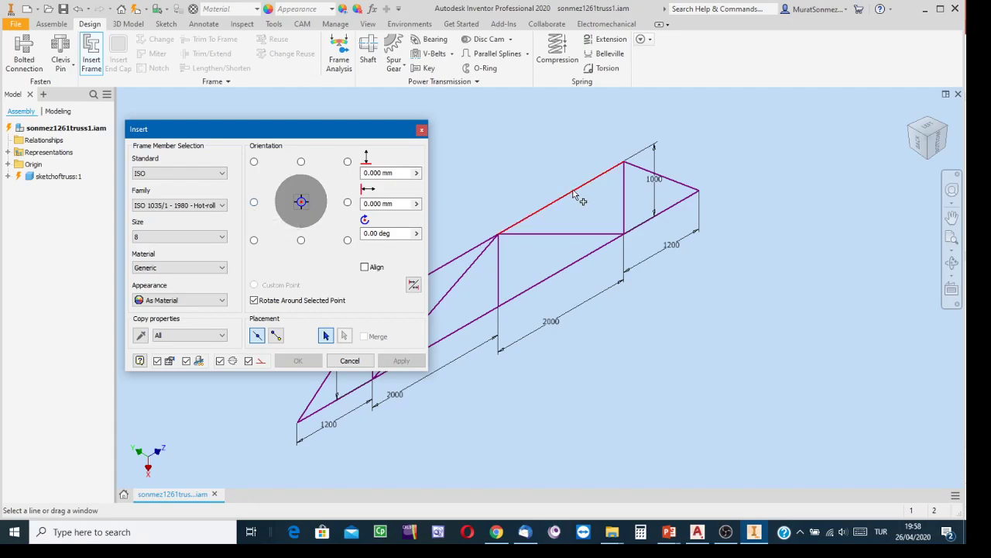
pyautogui.click(347, 202)
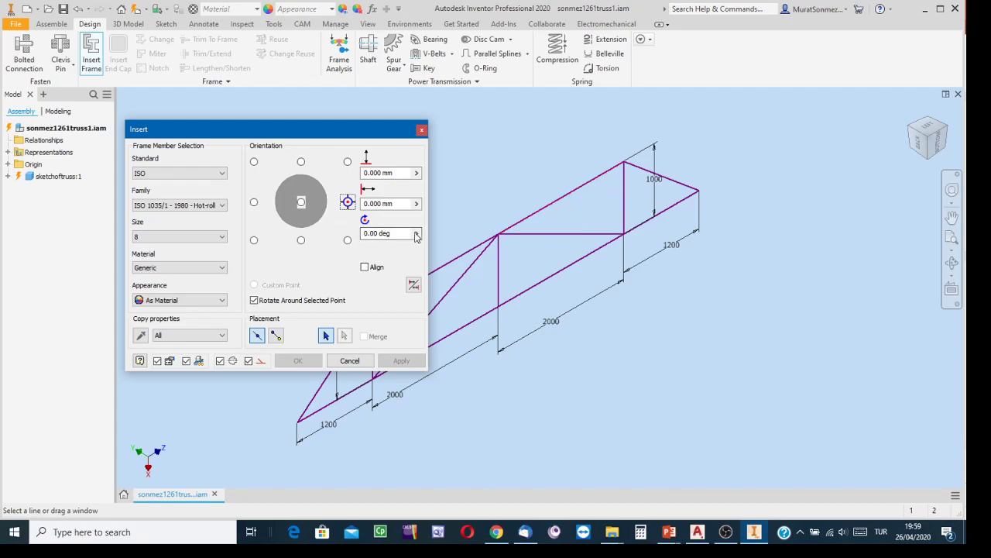
pyautogui.click(383, 204)
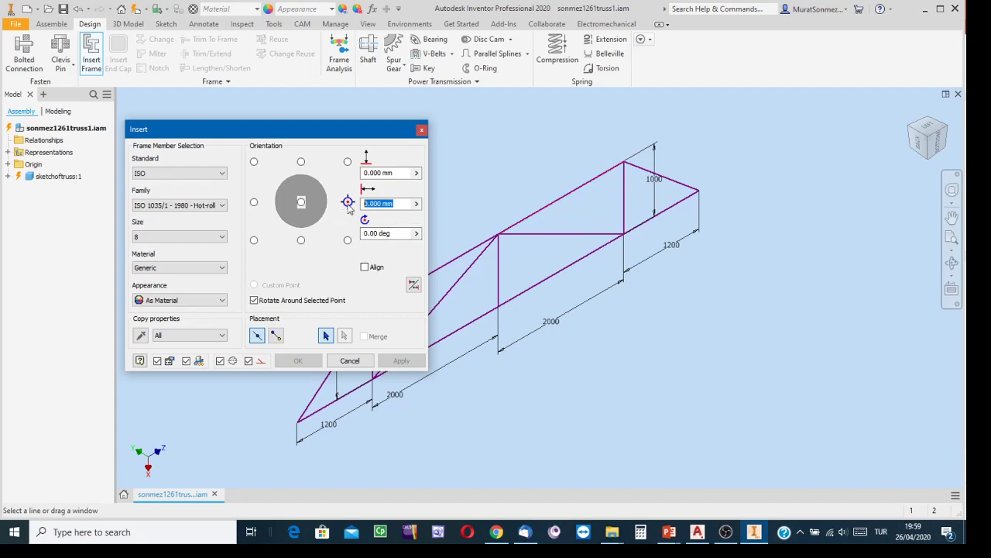
pyautogui.write('100')
pyautogui.press('BackSpace')
pyautogui.click(254, 203)
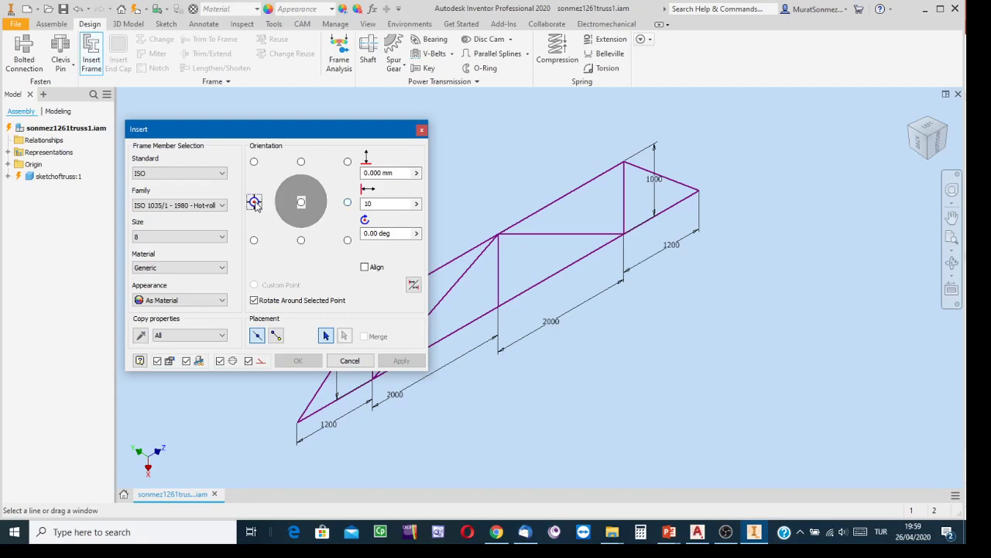
pyautogui.click(302, 162)
pyautogui.click(395, 173)
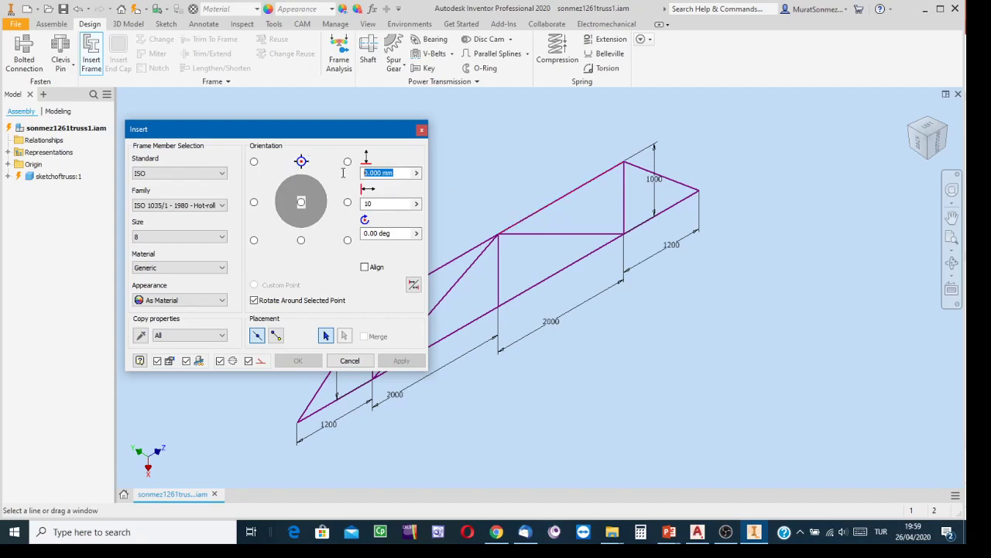
pyautogui.write('20')
pyautogui.click(301, 240)
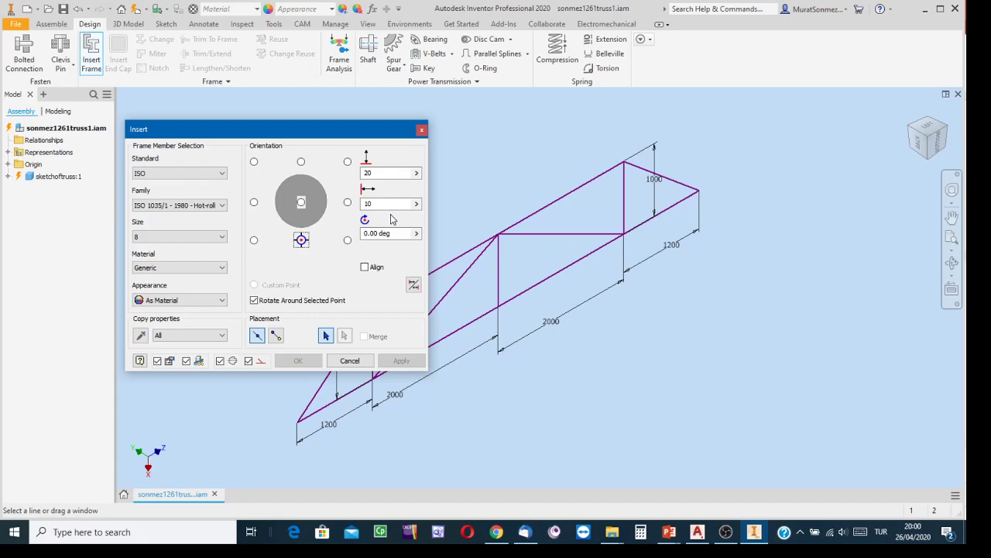
# - Anchor the profile at its centre and set the horizontal and vertical offsets to 0, keeping placement on edges
pyautogui.click(302, 202)
pyautogui.click(380, 203)
pyautogui.write('0')
pyautogui.doubleClick(392, 174)
pyautogui.write('0')
pyautogui.click(258, 336)
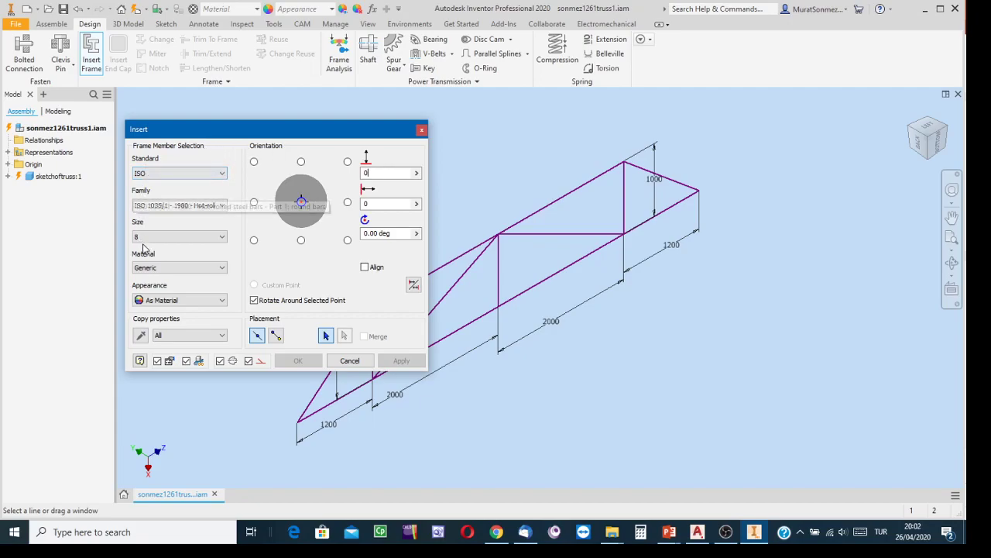
# - Try the ISO families for round bars, square bars, ISO 10799-2 circular and rectangular hollow sections, and ISO 657-1 equal-leg angles
pyautogui.click(223, 173)
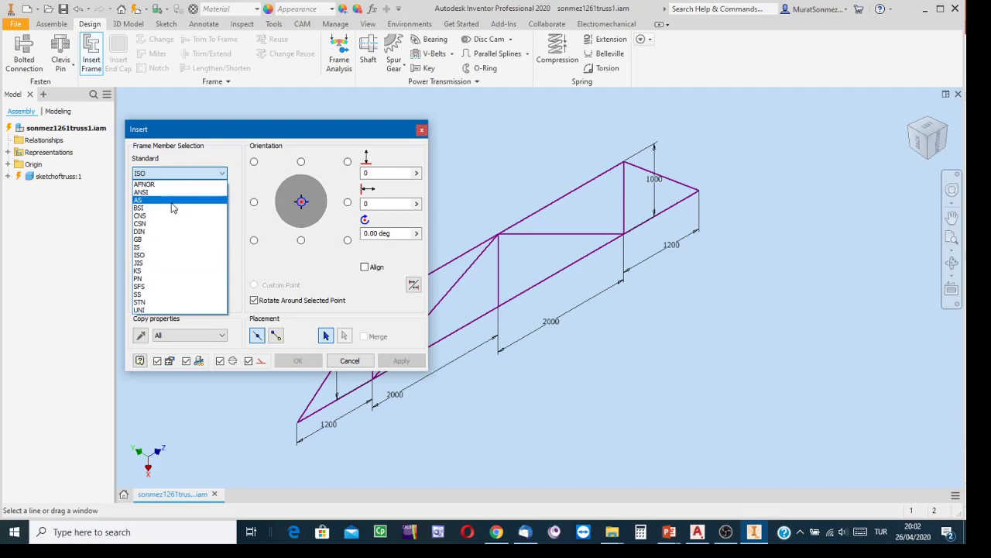
pyautogui.click(140, 256)
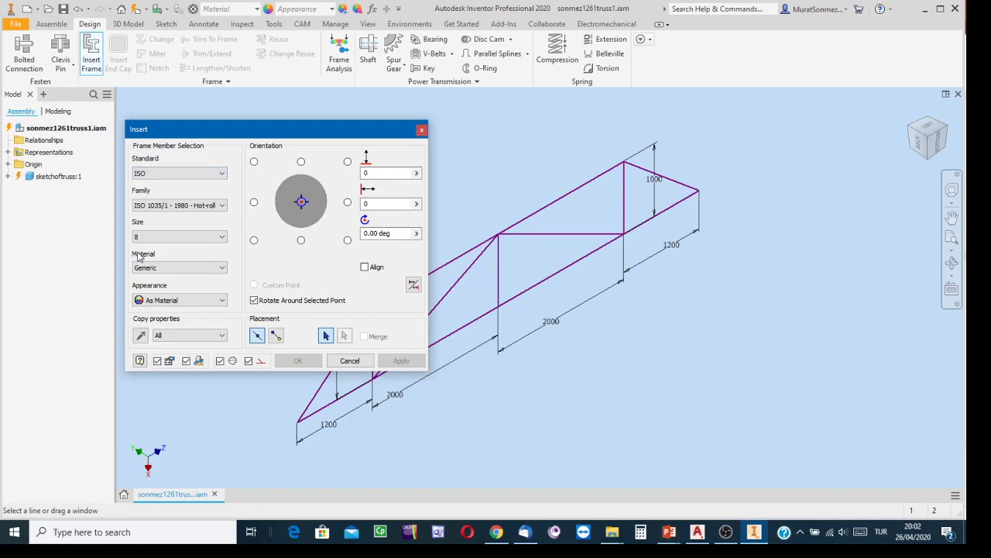
pyautogui.click(222, 206)
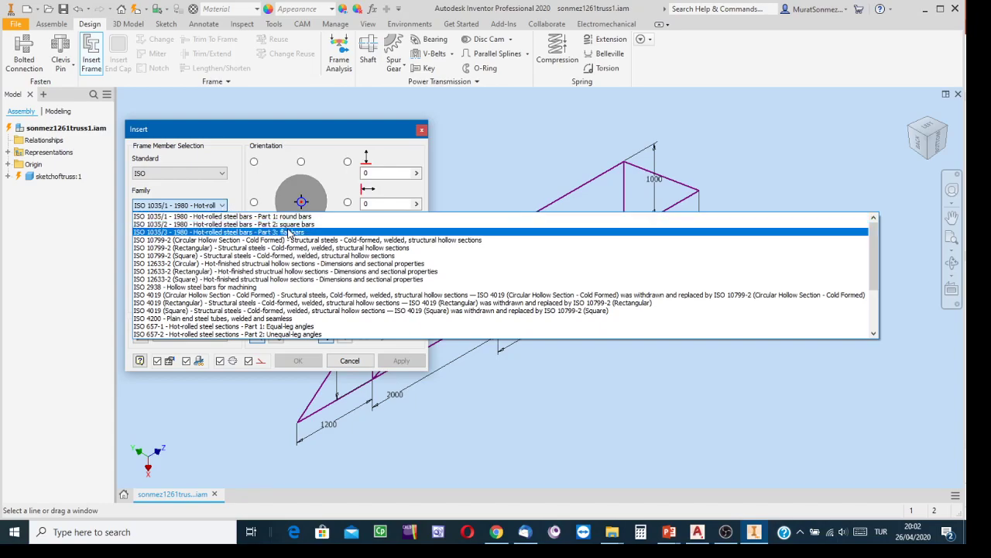
pyautogui.click(200, 219)
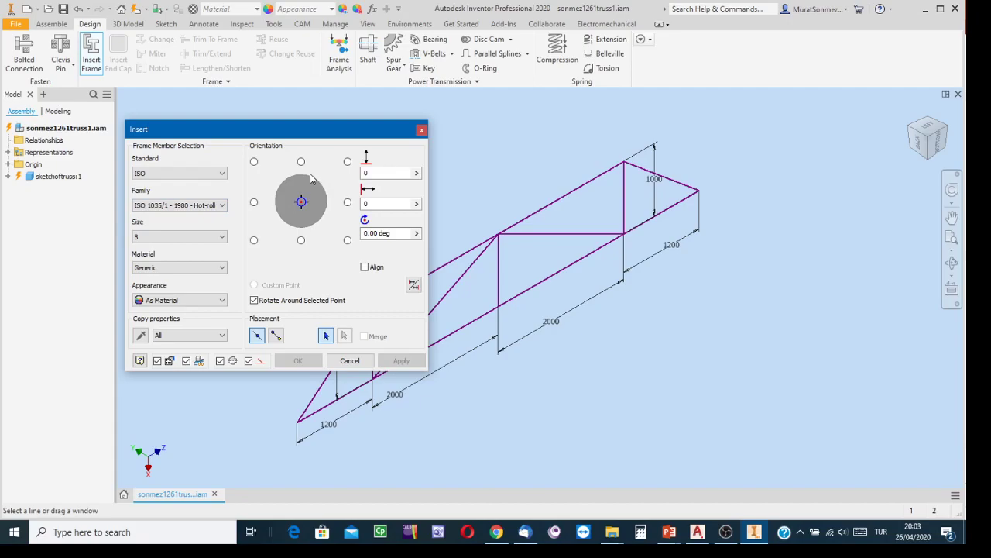
pyautogui.click(223, 205)
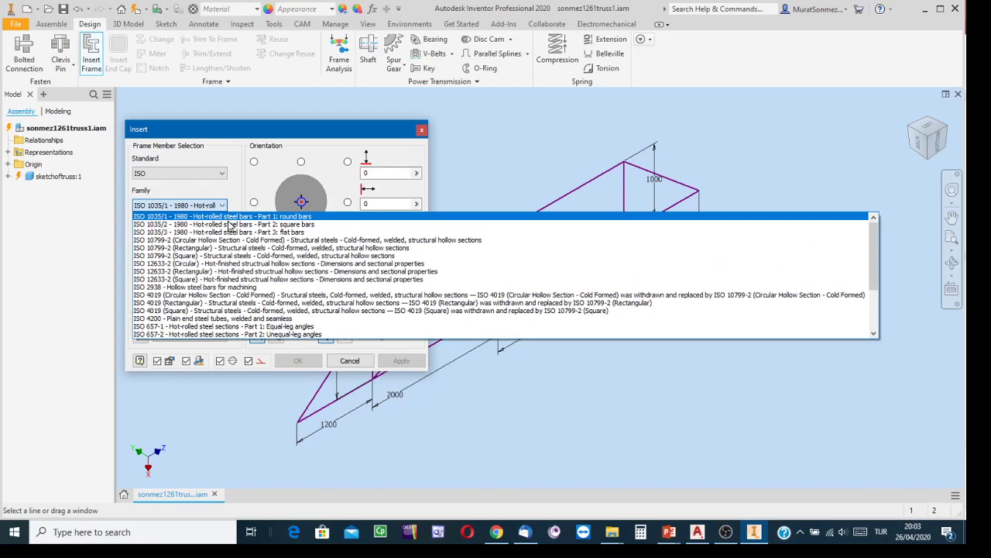
pyautogui.click(229, 224)
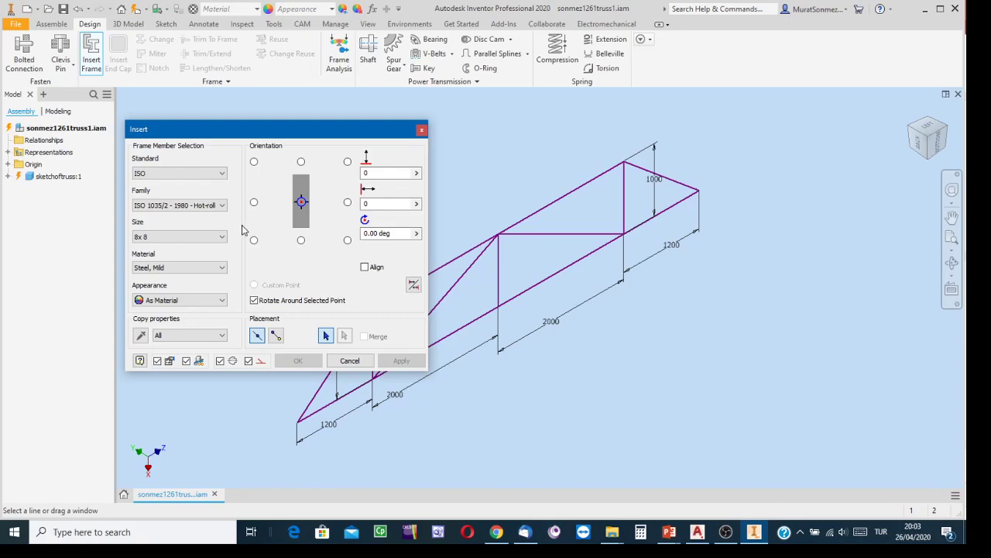
pyautogui.click(223, 205)
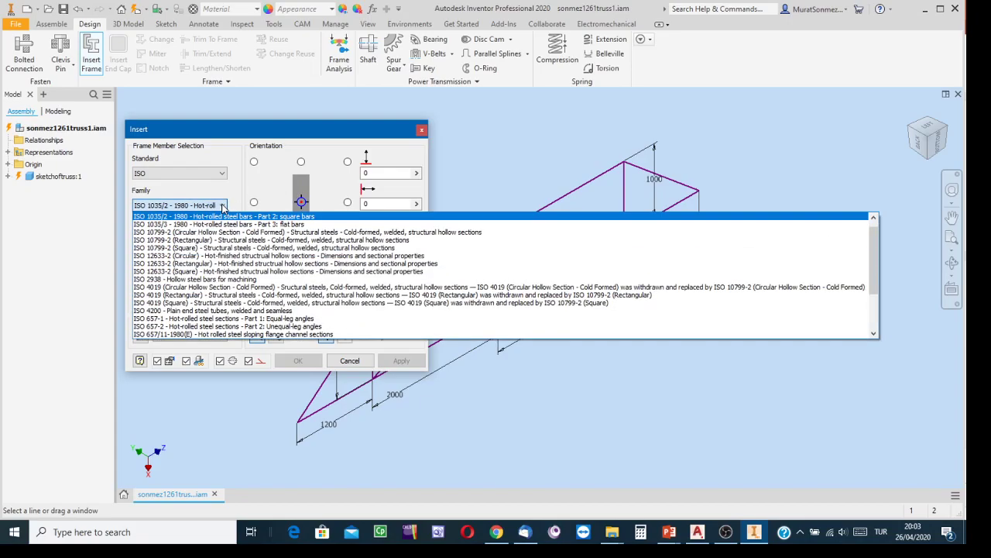
pyautogui.click(212, 232)
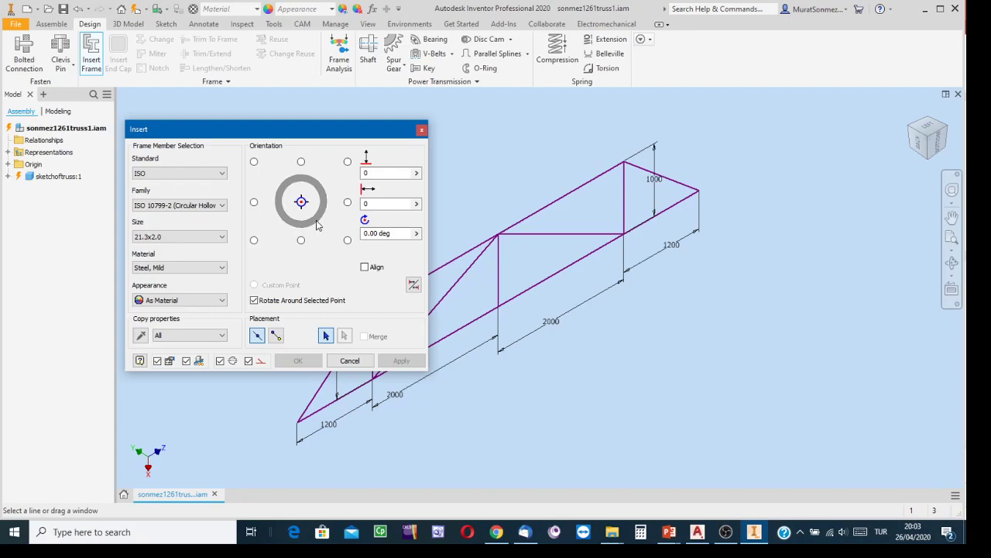
pyautogui.click(223, 206)
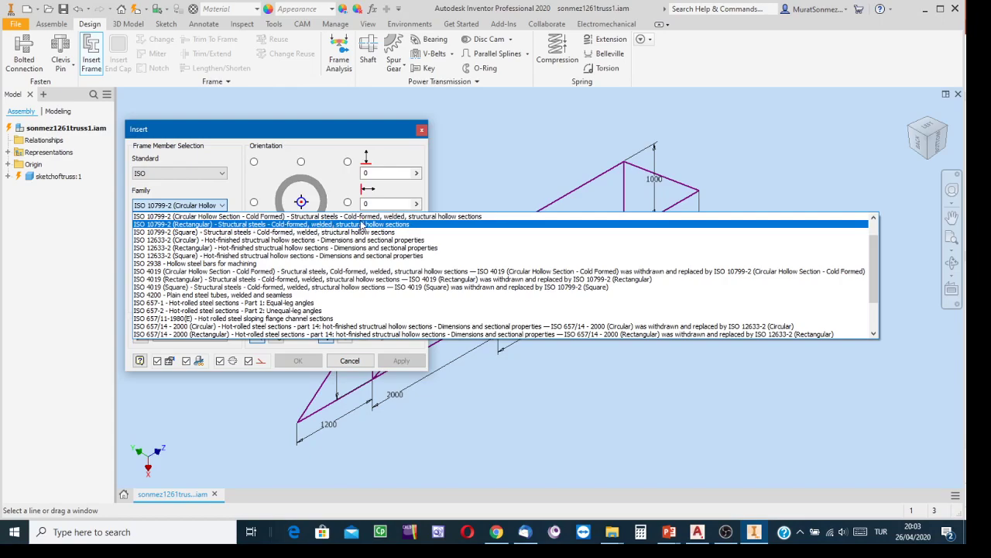
pyautogui.click(330, 225)
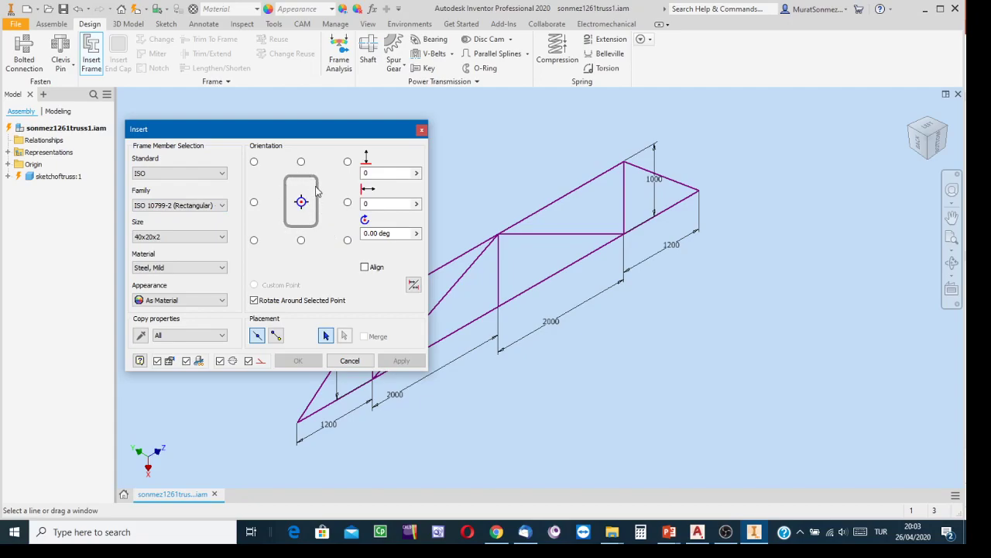
pyautogui.click(222, 205)
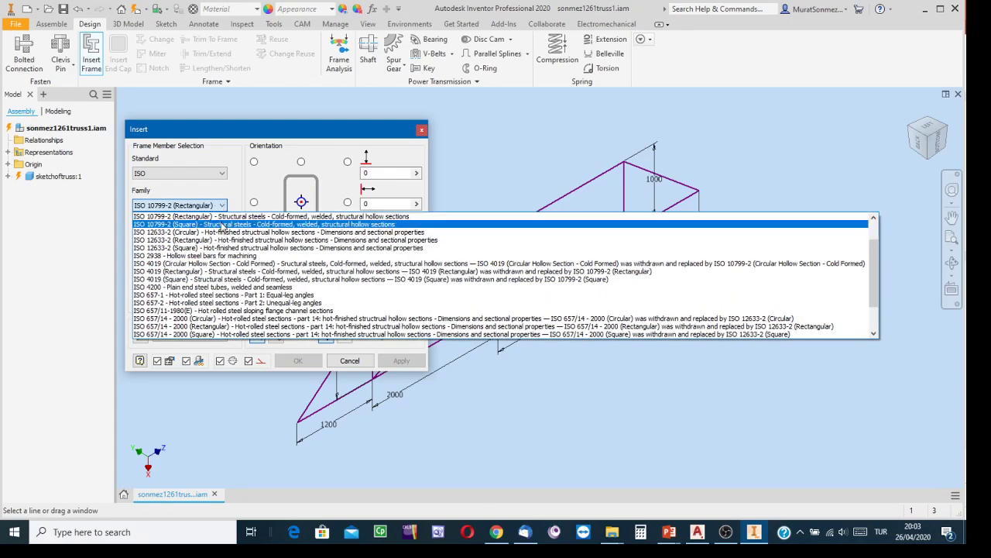
pyautogui.click(221, 296)
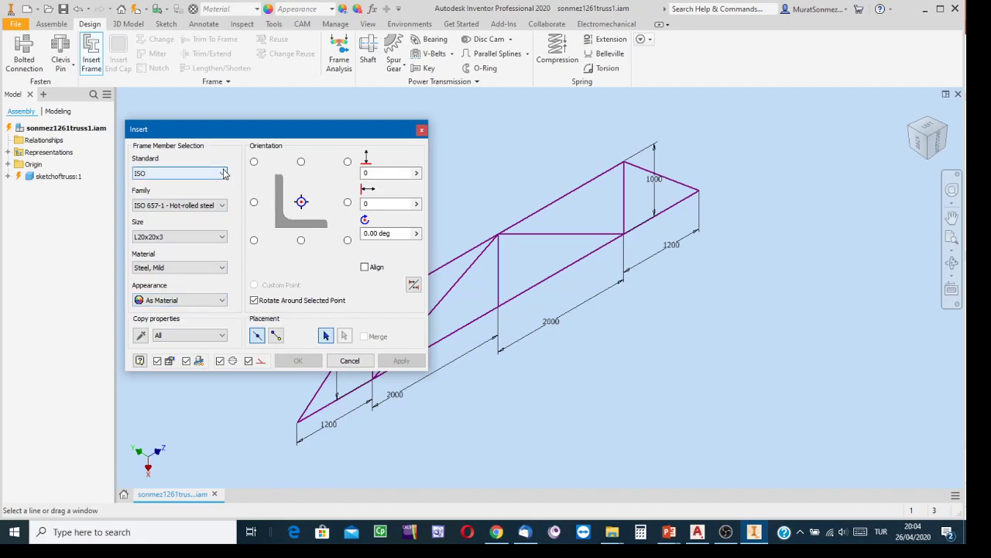
# - Choose the ISO 657/11-1980(E) hot rolled steel sloping flange channel family in size CH 100 x 10 for the frame member
pyautogui.click(221, 206)
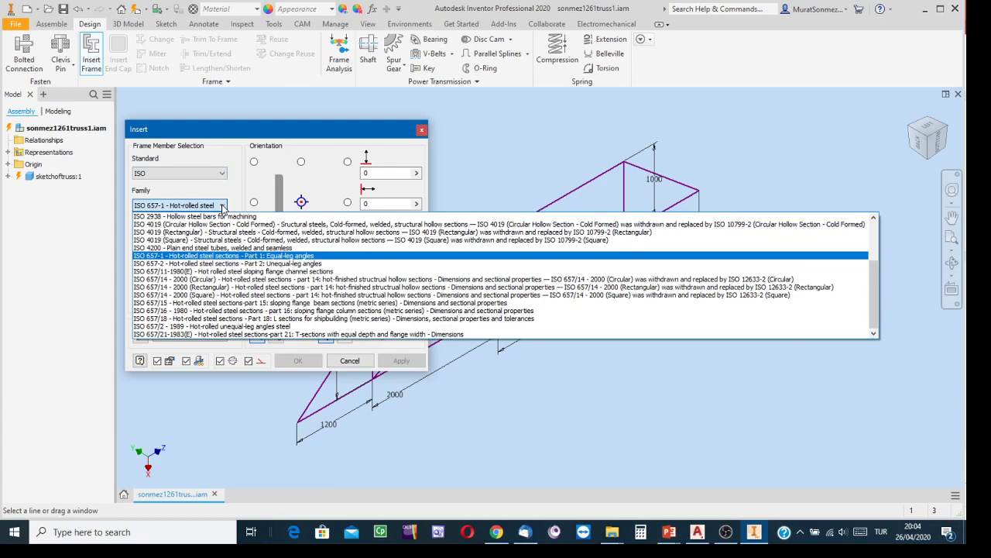
pyautogui.scroll(3, 399, 277)
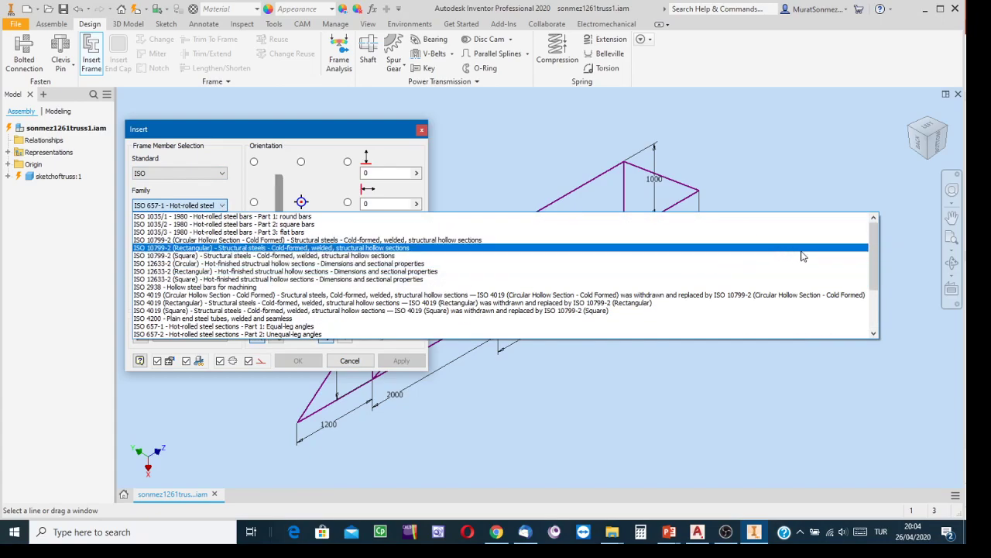
pyautogui.moveTo(876, 250); pyautogui.dragTo(874, 306)
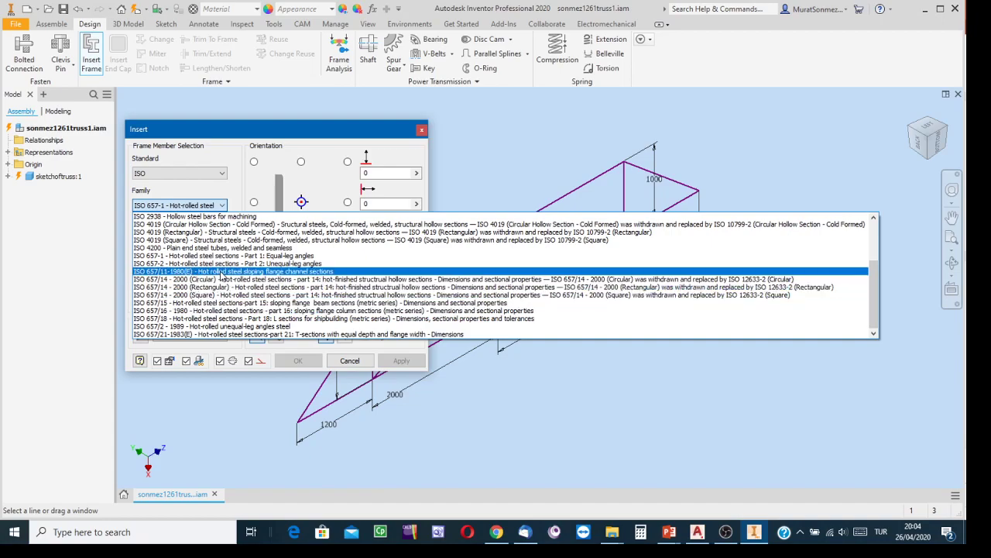
pyautogui.click(269, 272)
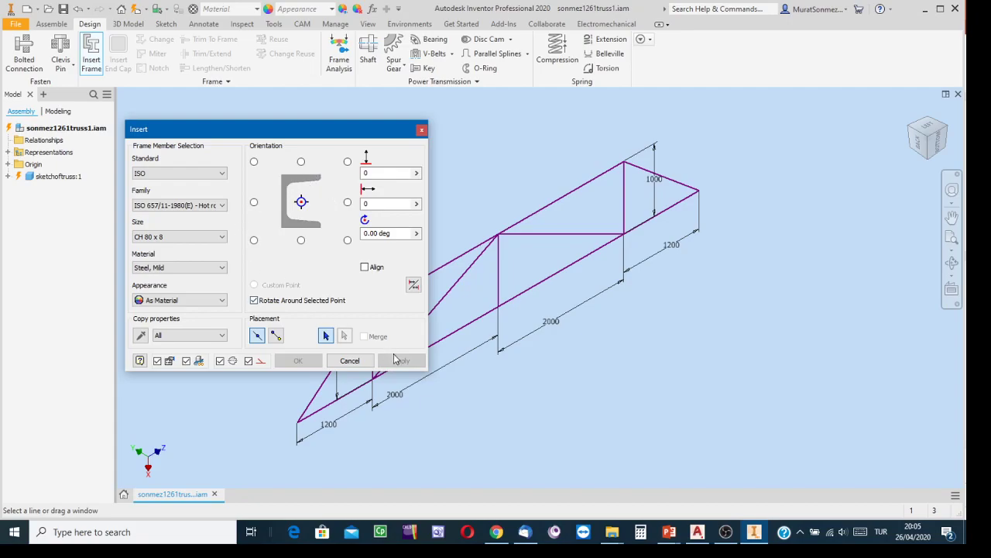
pyautogui.click(223, 237)
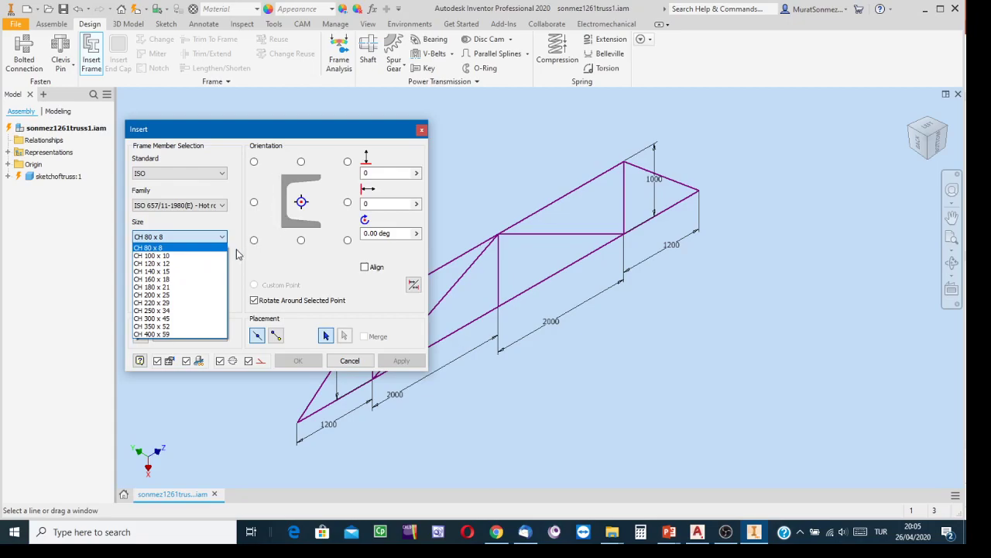
pyautogui.click(156, 255)
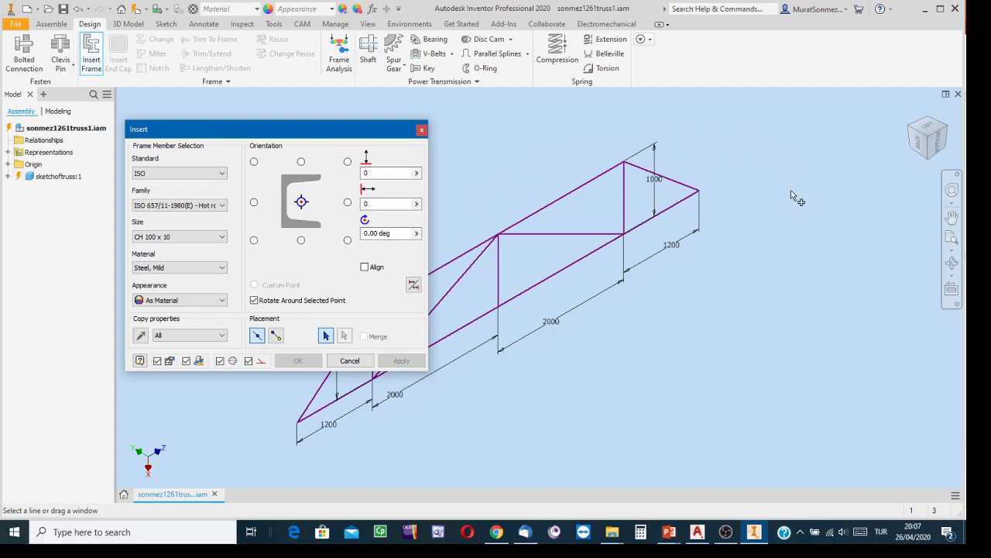
pyautogui.moveTo(777, 258); pyautogui.dragTo(892, 247, button='middle')
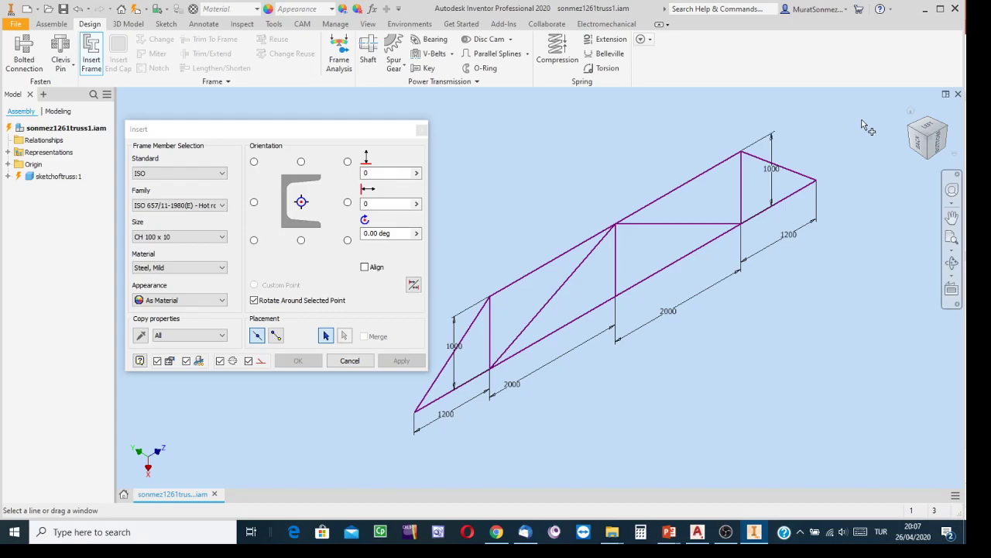
# - Insert the CH 100 x 10 channel along all lines of the truss sketch, accepting the proposed frame, skeleton and member file names
pyautogui.moveTo(869, 102); pyautogui.dragTo(410, 471)
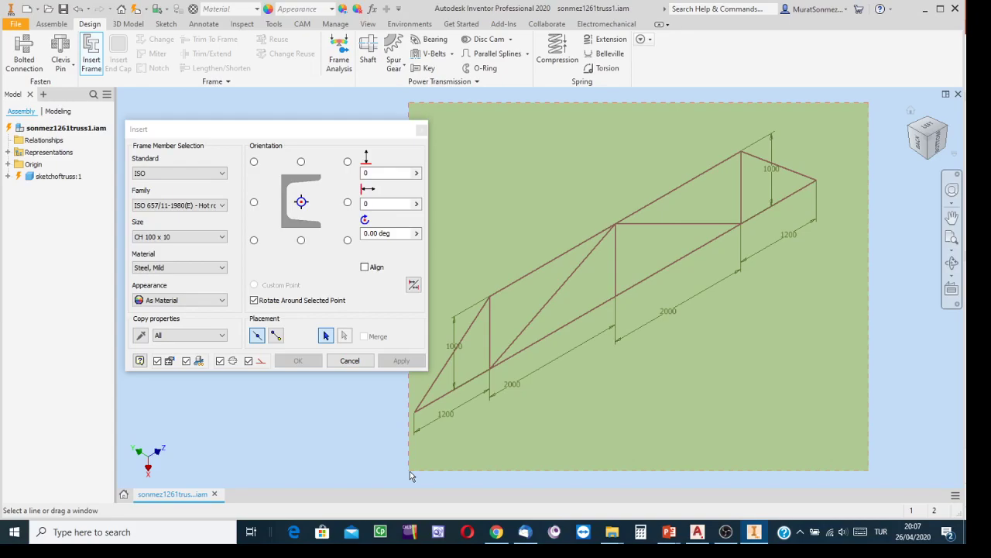
pyautogui.moveTo(410, 471); pyautogui.dragTo(408, 469)
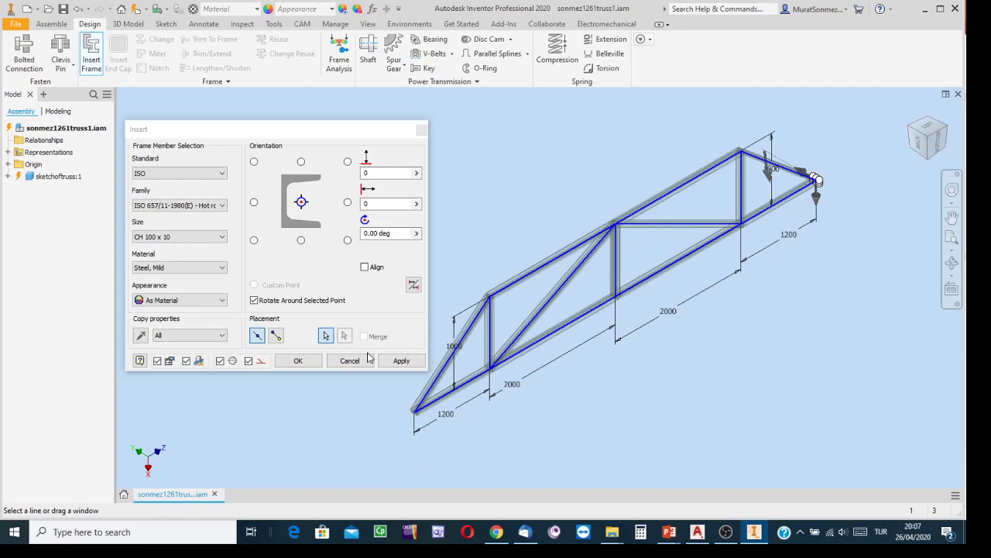
pyautogui.click(294, 362)
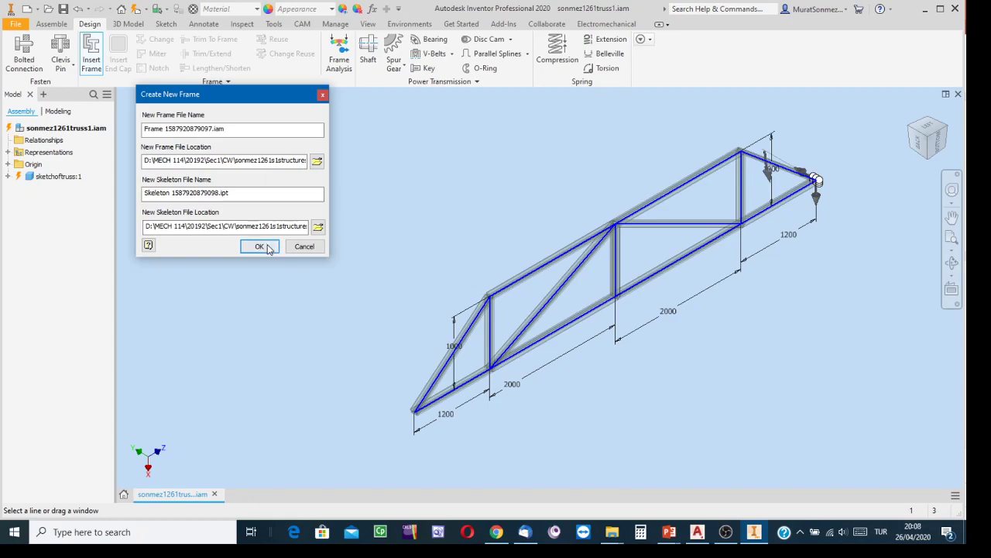
pyautogui.click(260, 246)
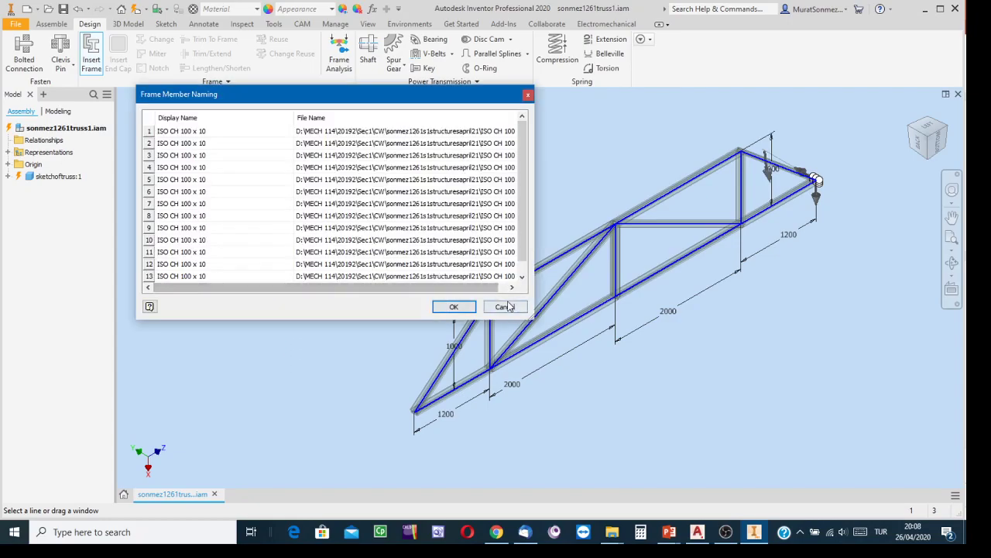
pyautogui.click(455, 308)
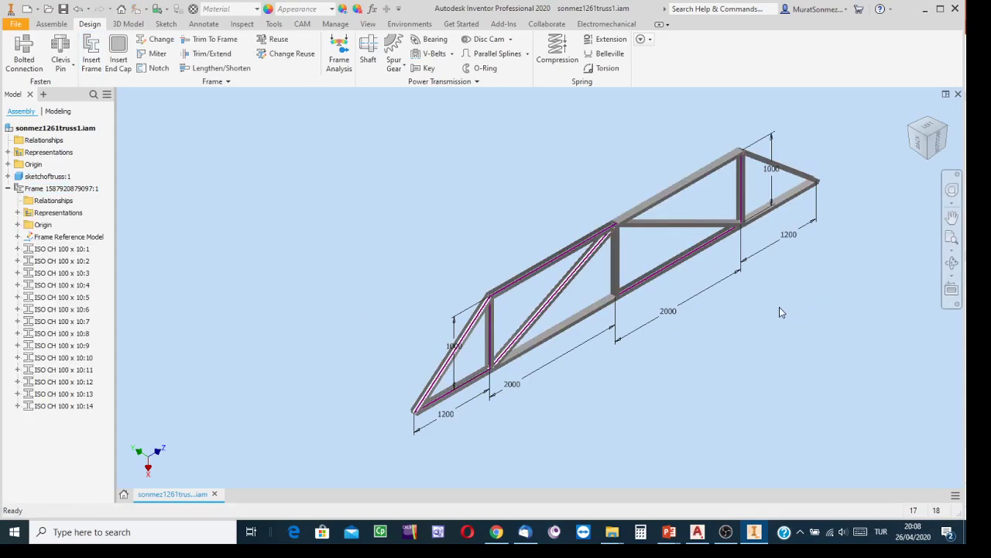
# - Orbit the new truss frame to a nearly face-on view to look over the inserted channel members
pyautogui.click(952, 262)
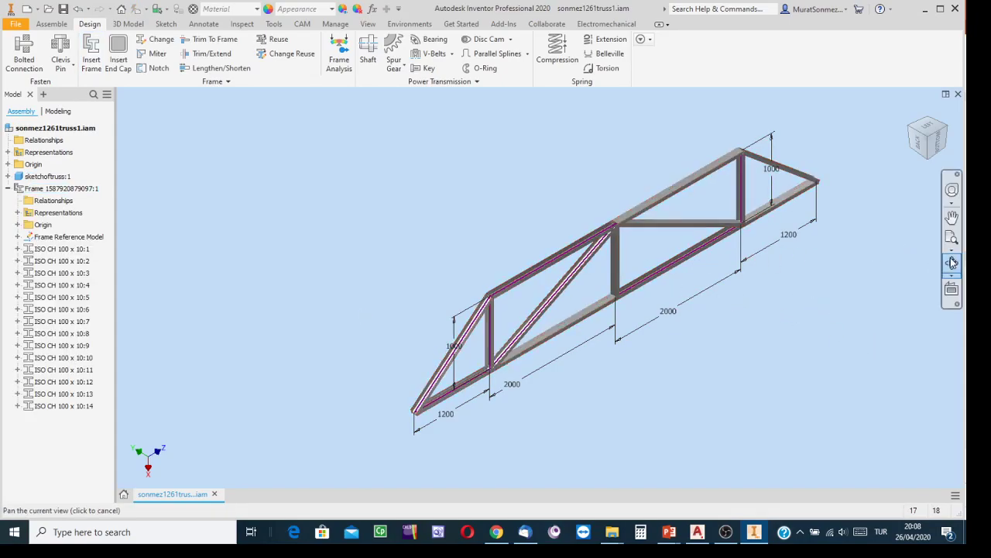
pyautogui.moveTo(734, 294); pyautogui.dragTo(266, 214)
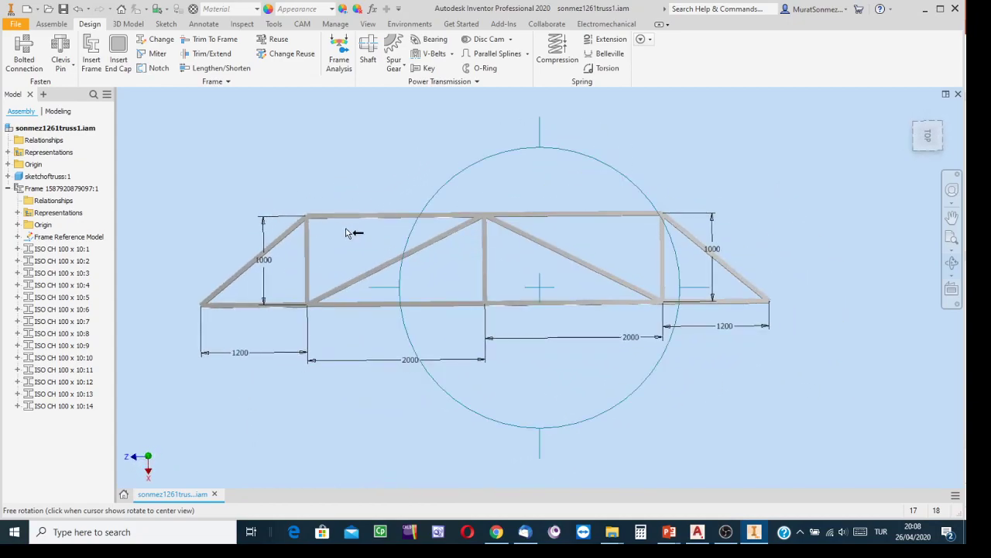
pyautogui.press('Escape')
pyautogui.click(538, 243)
pyautogui.click(513, 243)
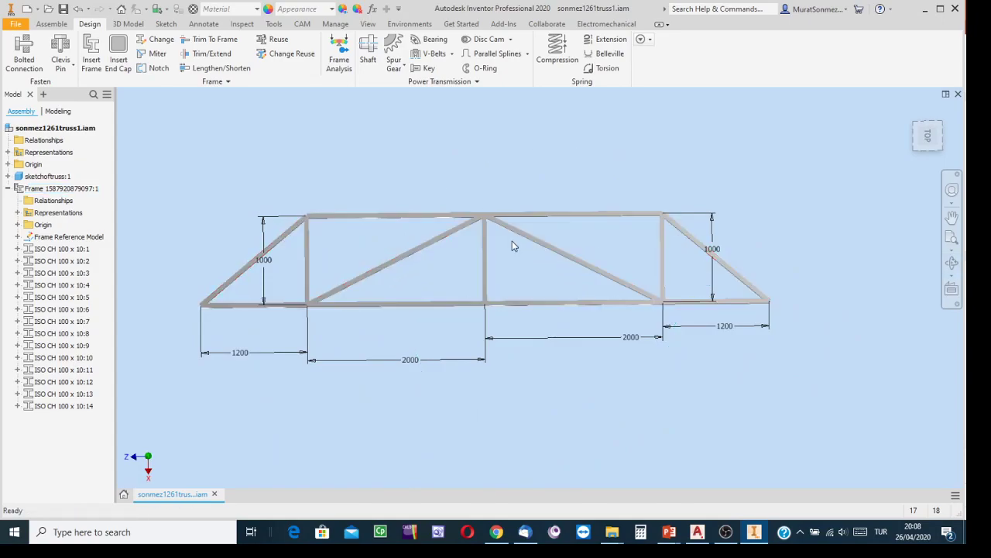
pyautogui.click(51, 24)
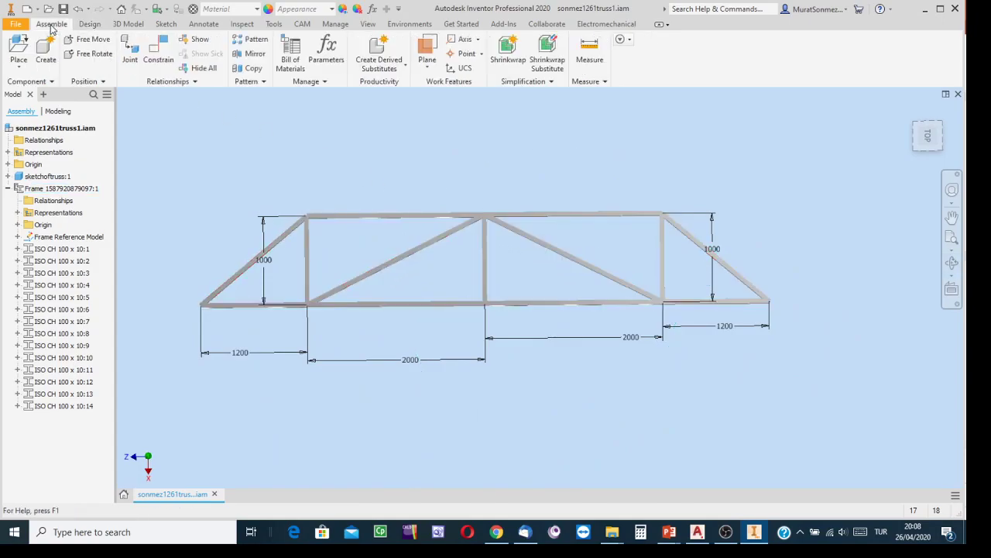
pyautogui.click(172, 60)
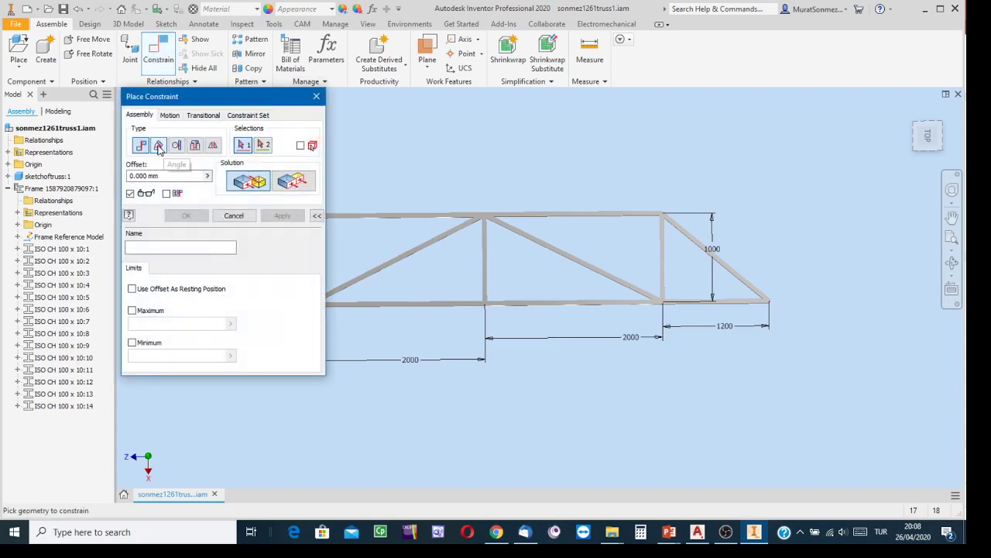
pyautogui.click(318, 99)
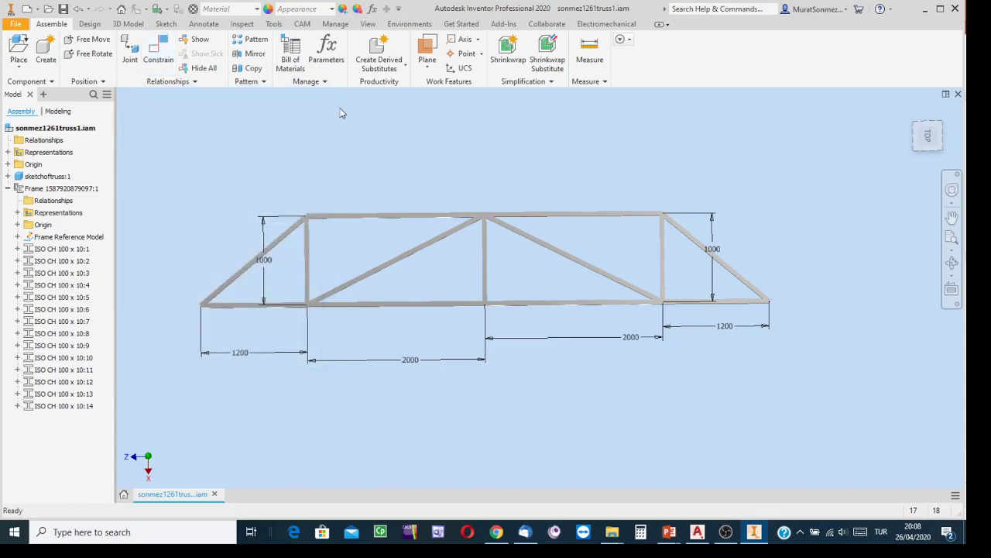
pyautogui.click(431, 240)
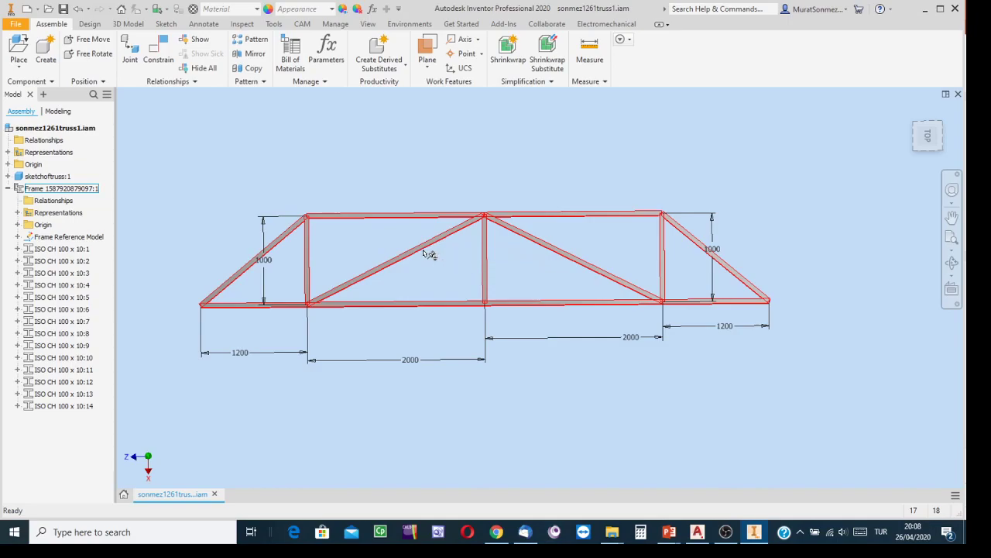
pyautogui.click(430, 254)
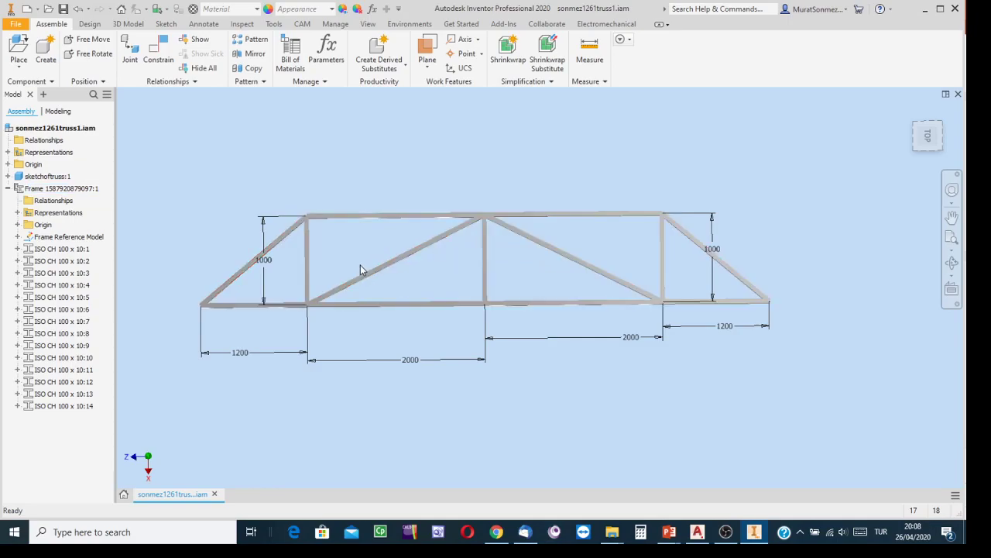
pyautogui.click(372, 271)
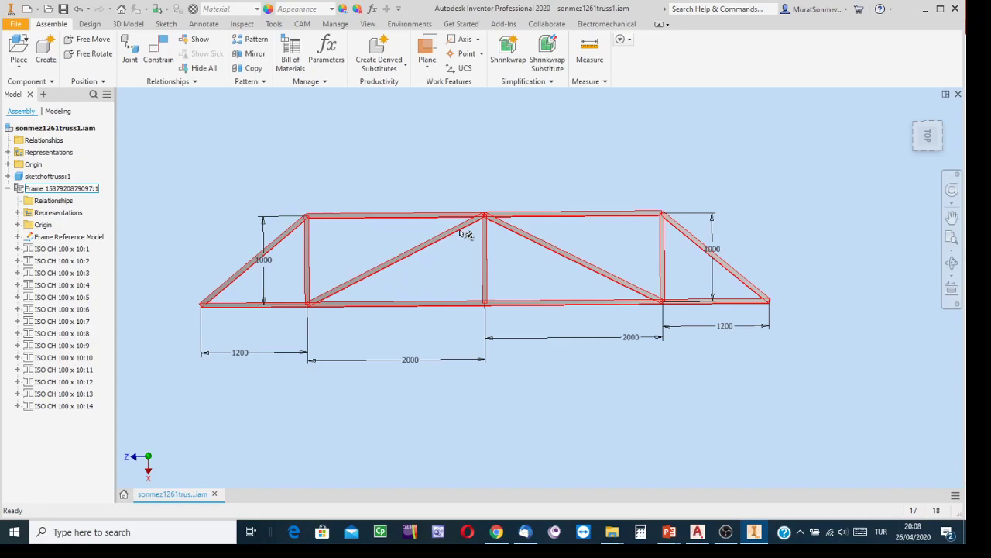
pyautogui.moveTo(481, 255)
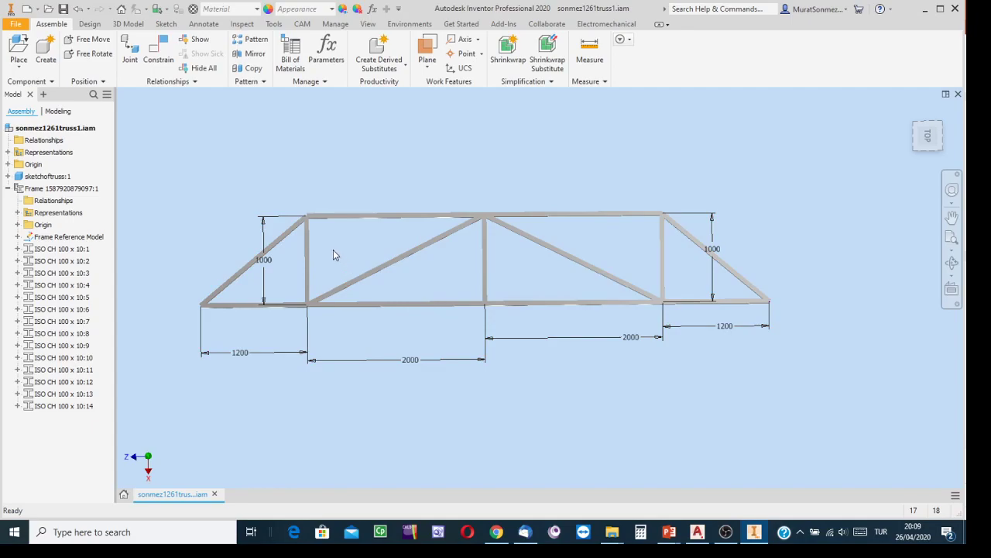
pyautogui.click(385, 264)
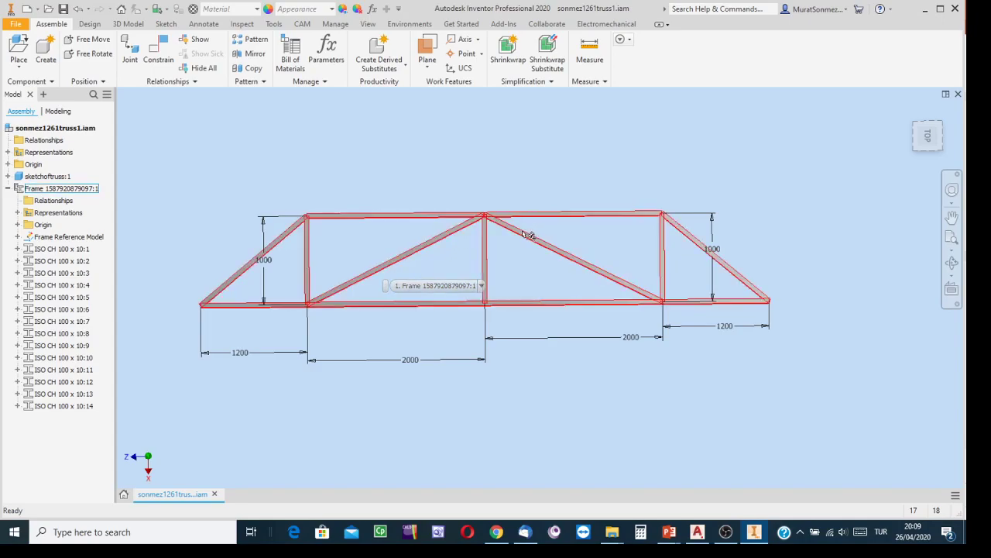
pyautogui.click(519, 254)
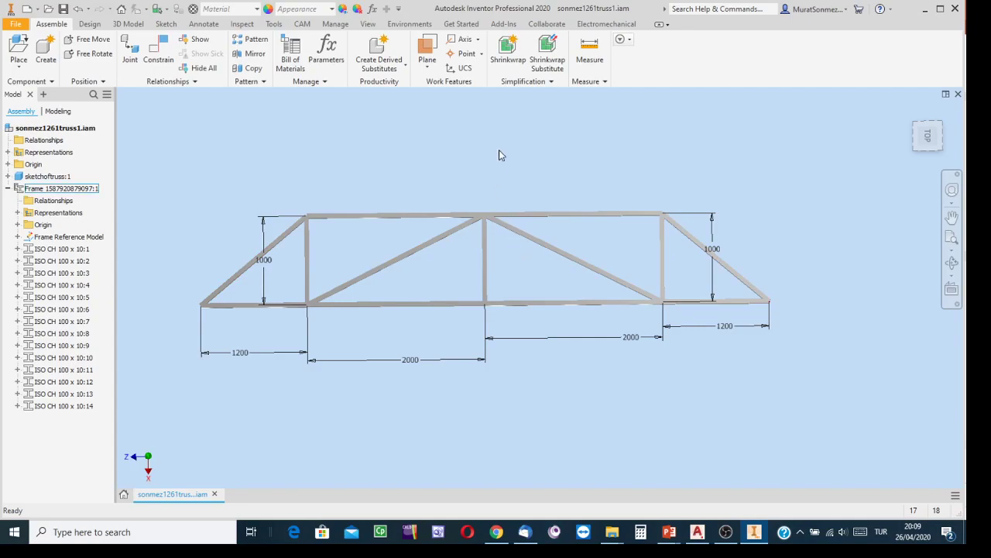
# - Set the visual style of the assembly to Shaded with Edges
pyautogui.click(370, 24)
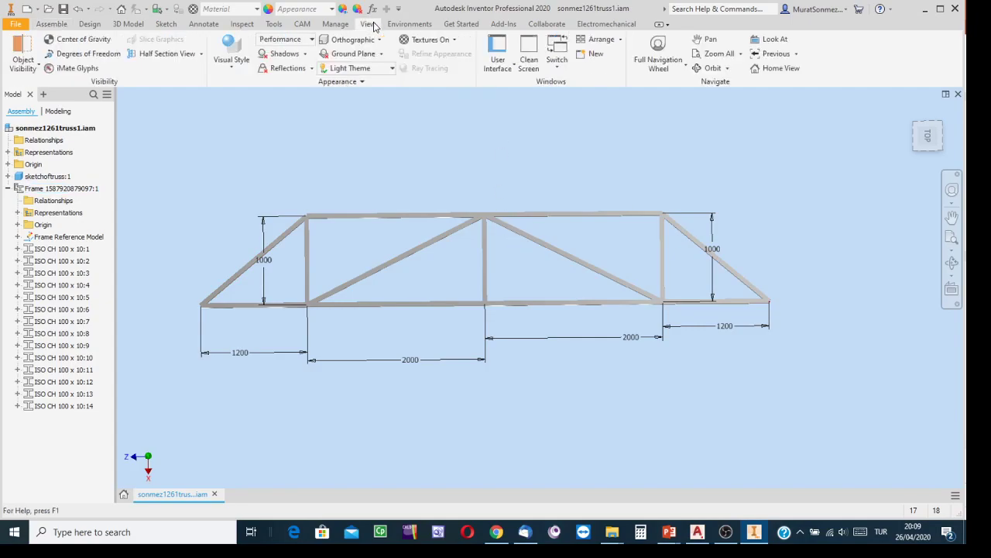
pyautogui.click(237, 71)
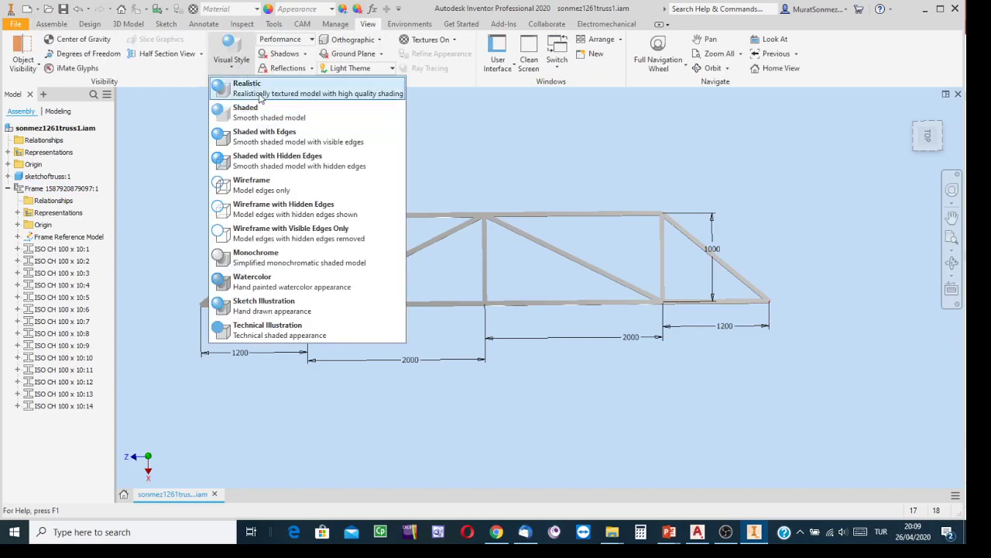
pyautogui.click(268, 138)
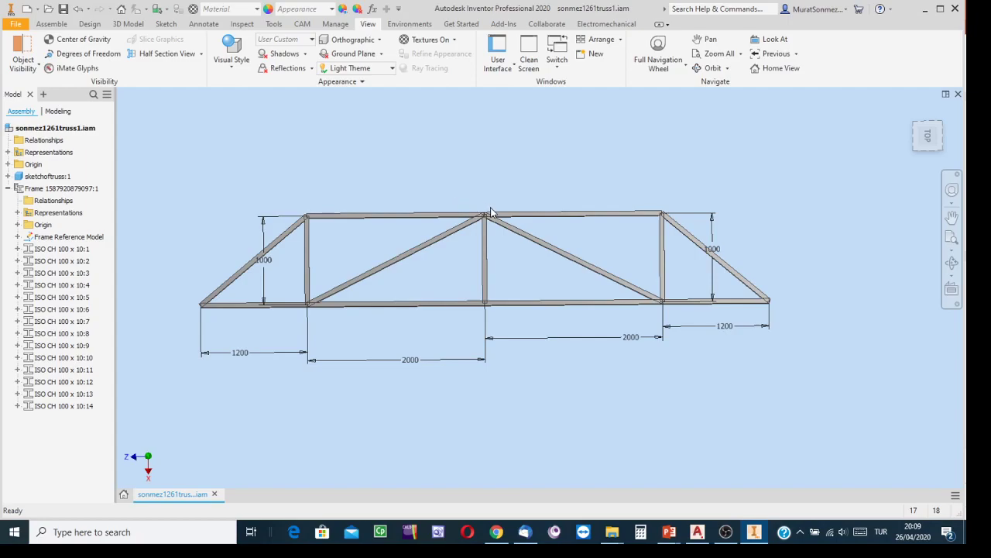
# - Examine the channel member ends up close at the truss's upper middle joint and at the upper and lower joints of its left end
pyautogui.scroll(-5, 491, 216)
pyautogui.scroll(-3, 488, 215)
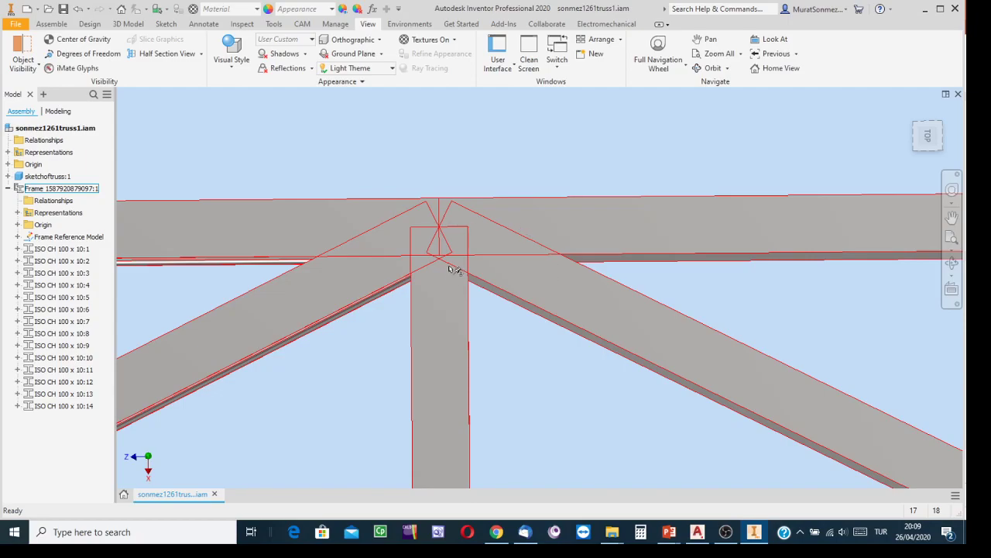
pyautogui.scroll(4, 450, 266)
pyautogui.scroll(4, 449, 263)
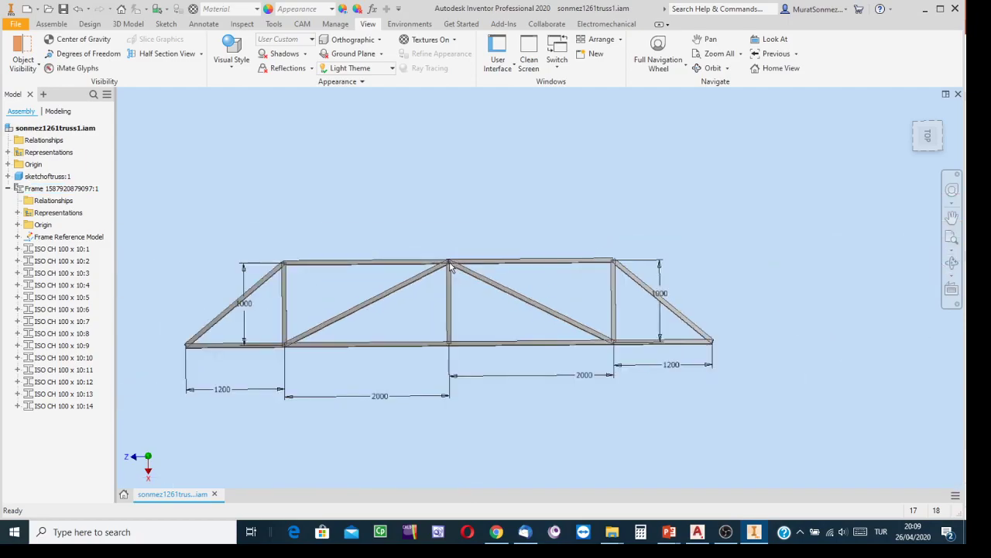
pyautogui.press('F2')
pyautogui.moveTo(442, 245); pyautogui.dragTo(591, 251)
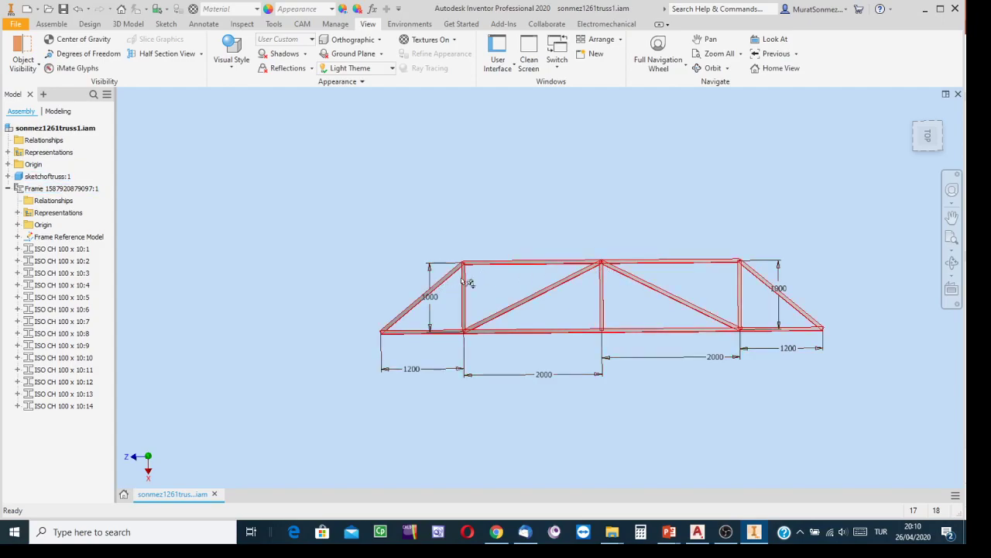
pyautogui.scroll(-3, 463, 278)
pyautogui.scroll(-4, 462, 279)
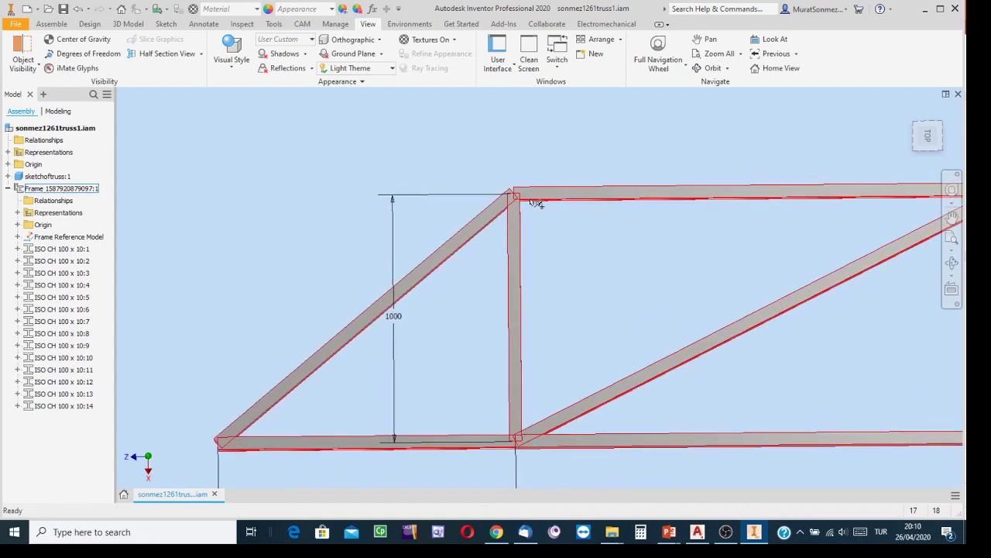
pyautogui.scroll(-2, 521, 199)
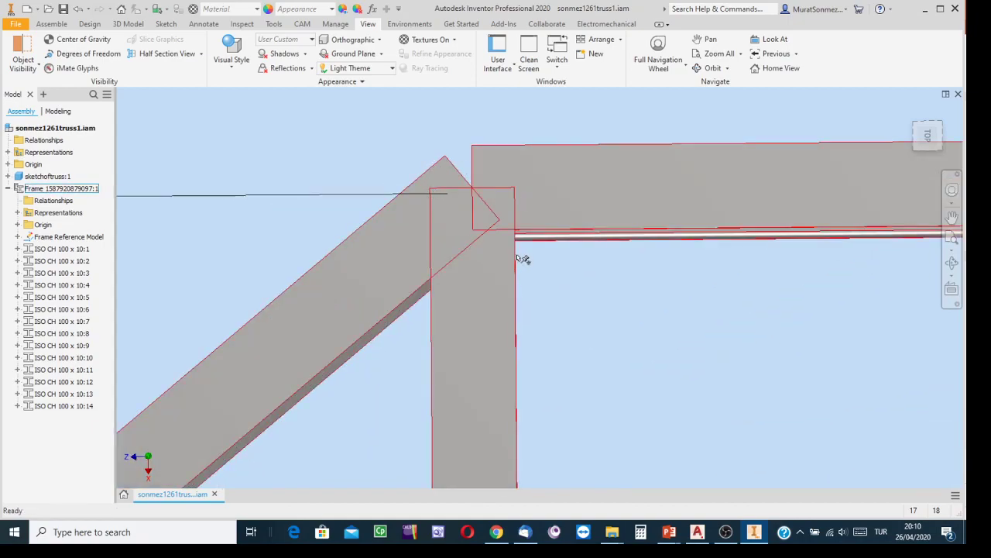
pyautogui.scroll(5, 511, 272)
pyautogui.scroll(-1, 473, 225)
pyautogui.scroll(-2, 339, 308)
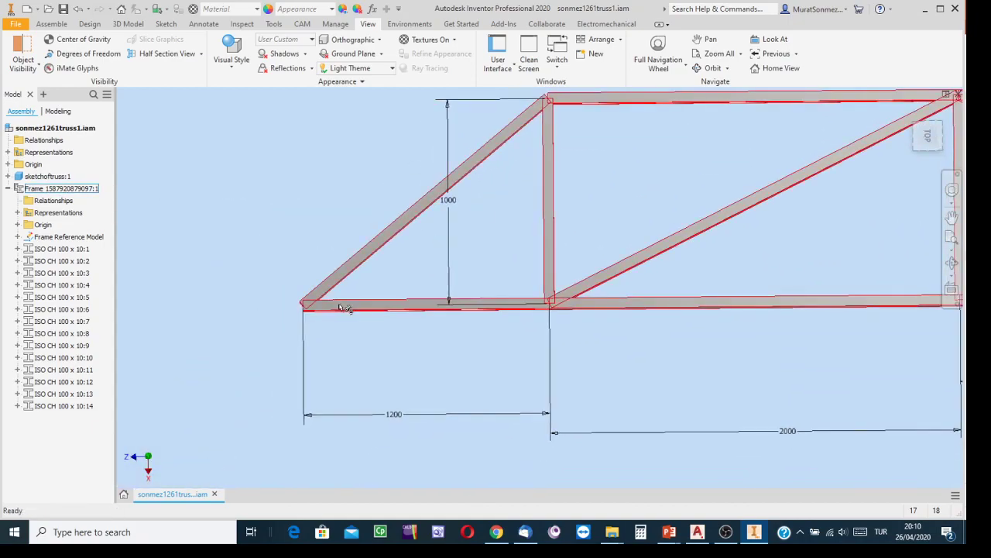
pyautogui.scroll(-5, 308, 308)
pyautogui.scroll(3, 475, 254)
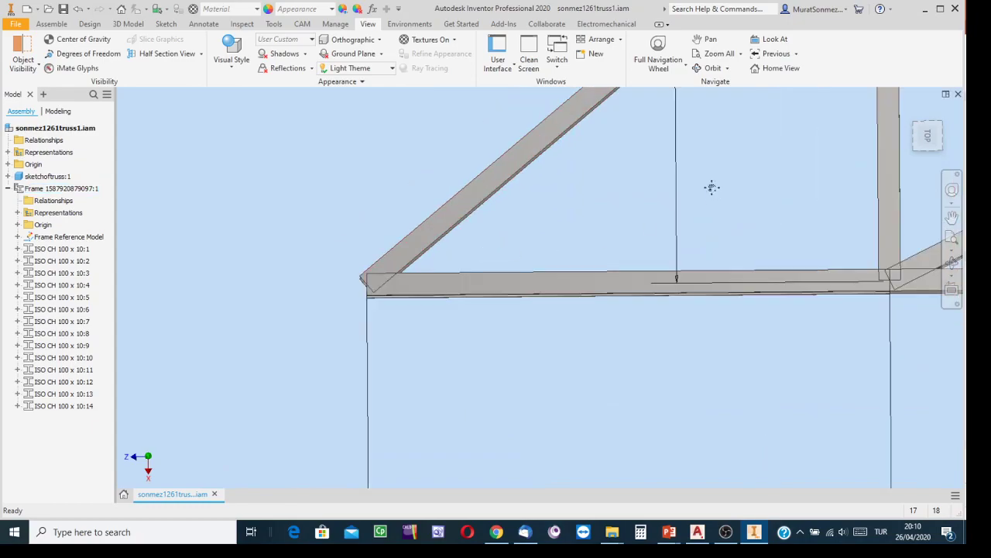
pyautogui.scroll(1, 711, 188)
pyautogui.moveTo(711, 188); pyautogui.dragTo(467, 279, button='middle')
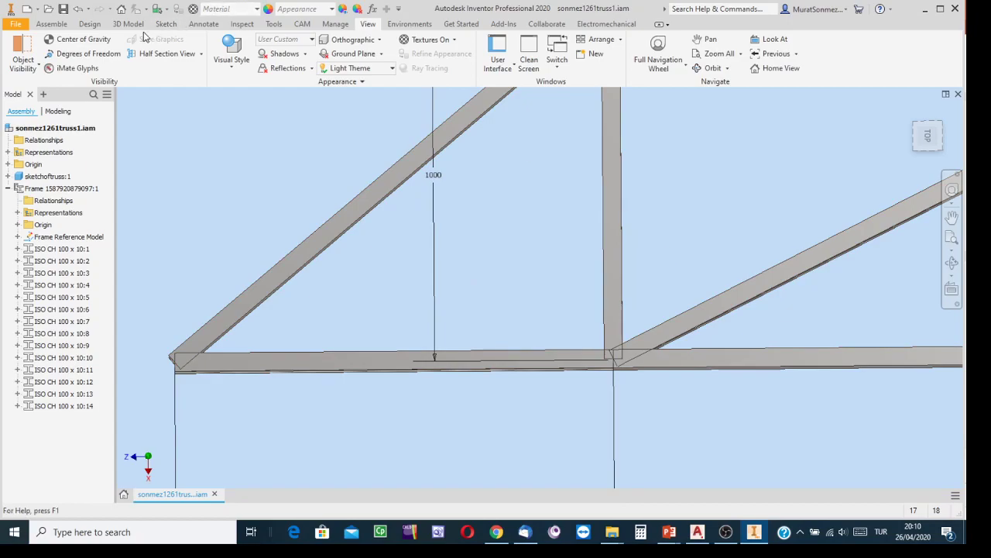
# - Inspect the whole truss face-on, then orbit to a tilted view to compare the channel orientations around its left end panel
pyautogui.click(89, 25)
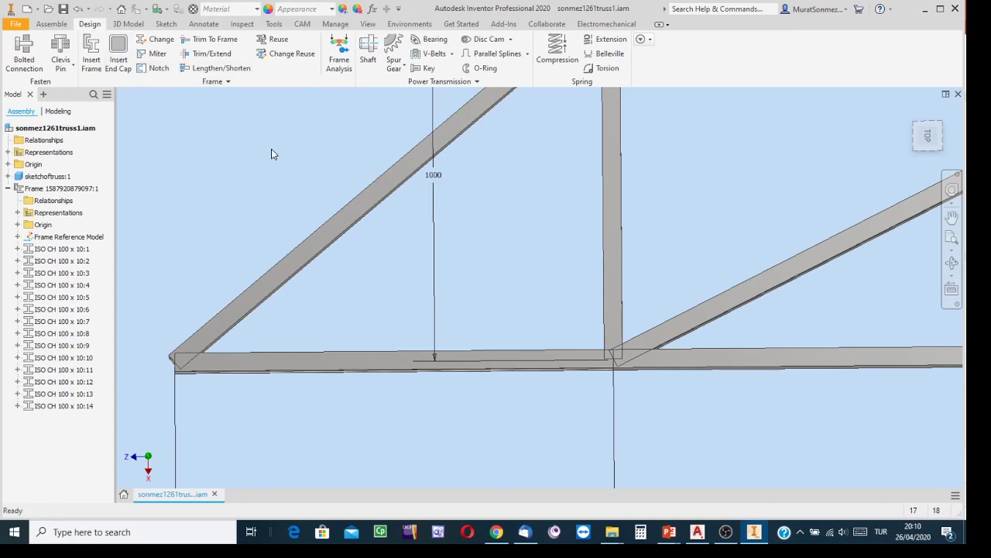
pyautogui.scroll(-4, 465, 203)
pyautogui.moveTo(423, 184); pyautogui.dragTo(237, 279, button='middle')
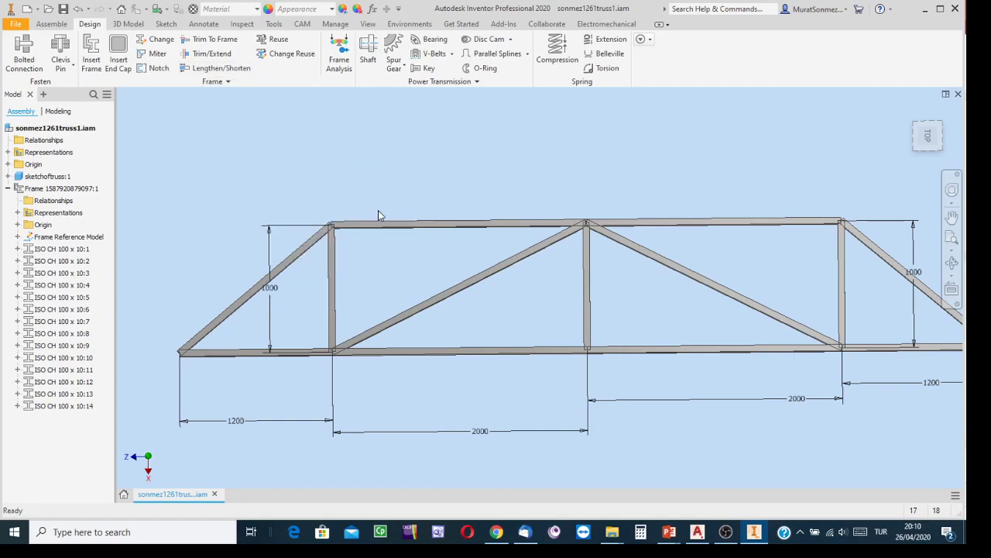
pyautogui.scroll(-3, 339, 227)
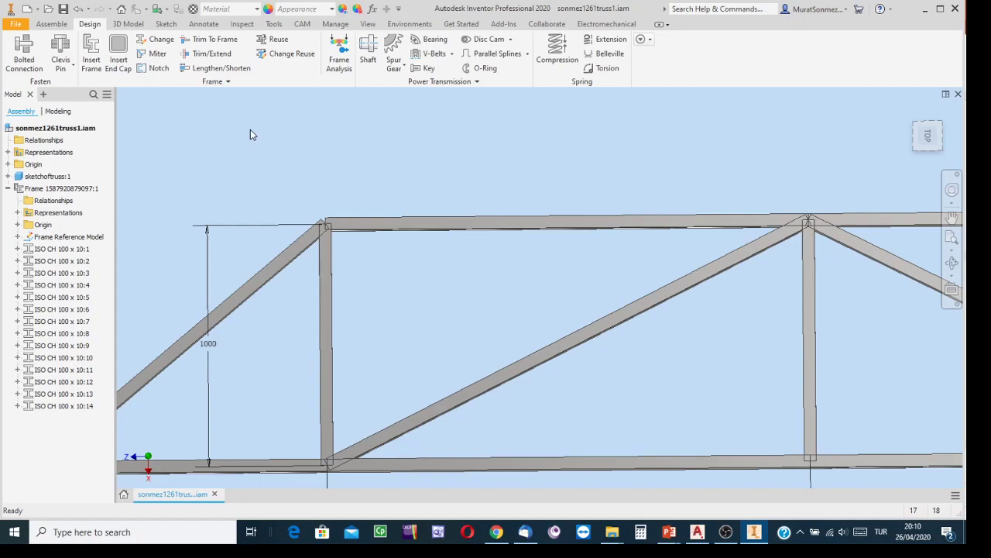
pyautogui.scroll(3, 275, 132)
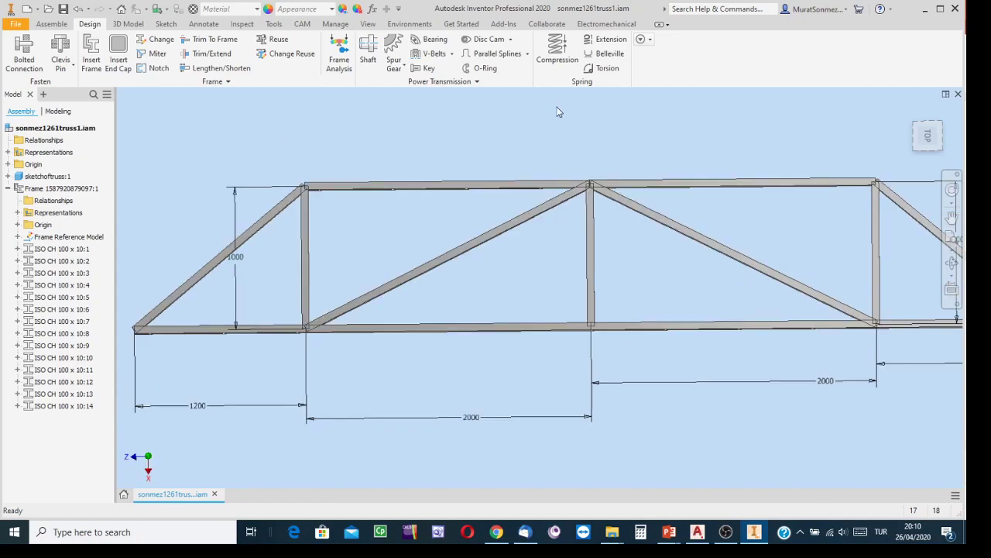
pyautogui.click(951, 263)
pyautogui.moveTo(540, 255); pyautogui.dragTo(627, 329)
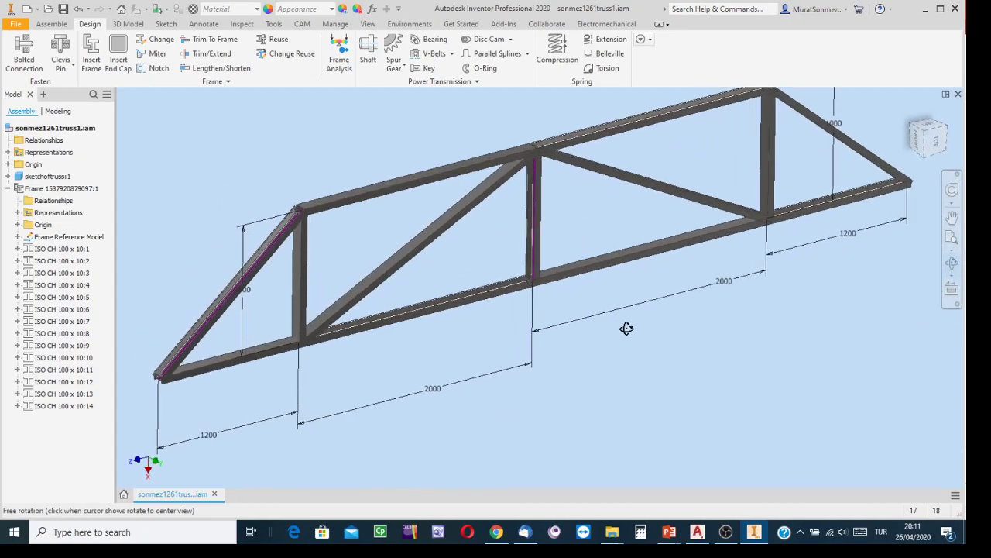
pyautogui.moveTo(516, 283); pyautogui.dragTo(633, 316, button='middle')
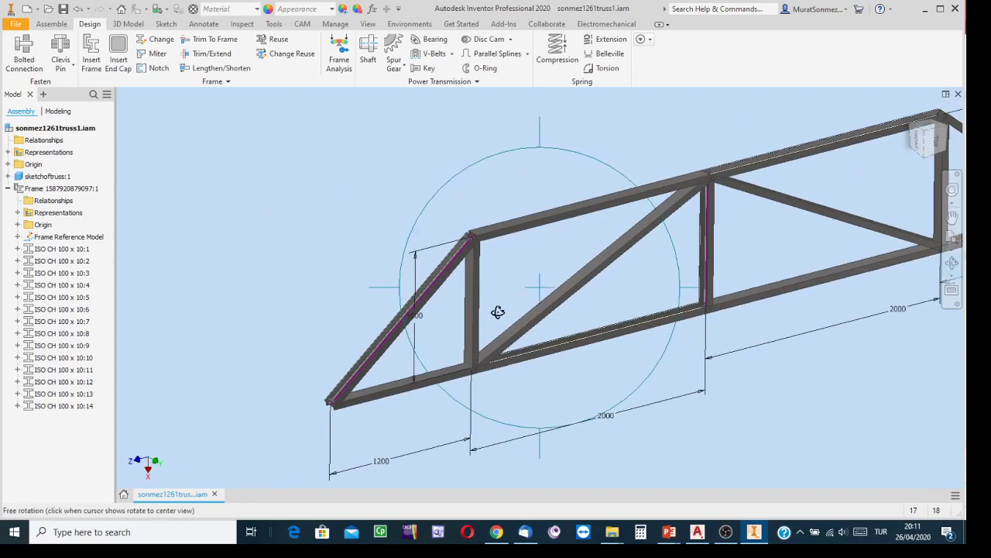
pyautogui.scroll(-3, 497, 312)
pyautogui.scroll(1, 491, 309)
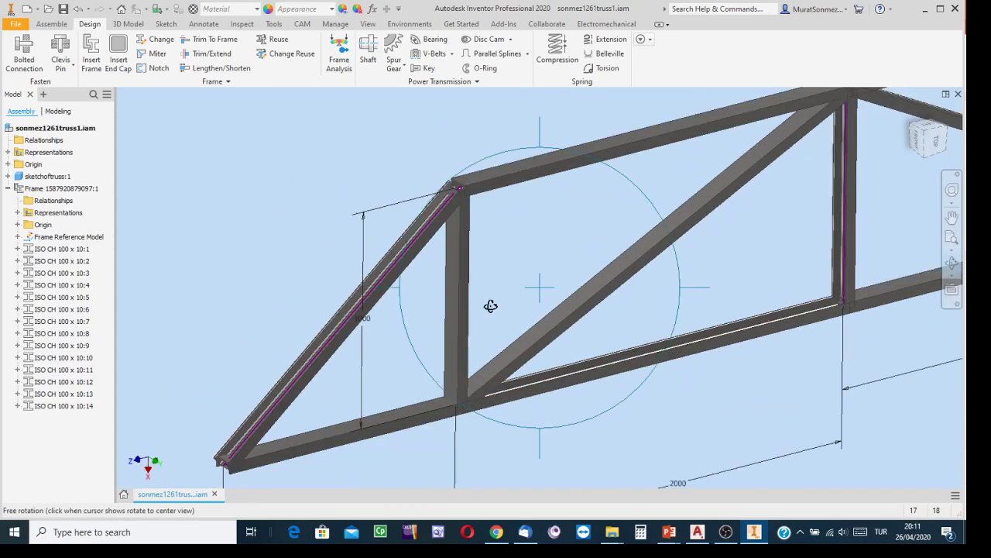
pyautogui.press('Escape')
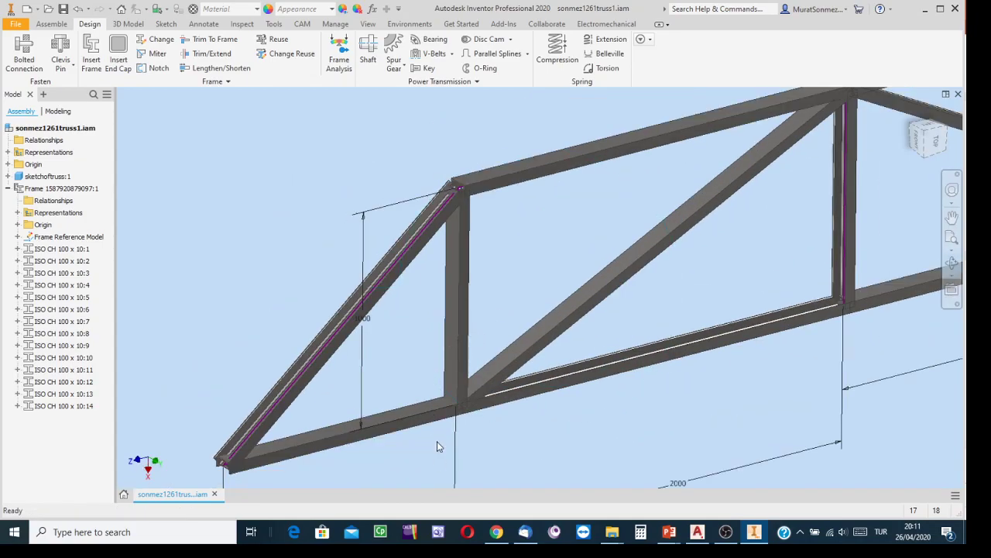
# - Examine the first bottom chord channel from the left end joint to the neighbouring lower joint and the adjoining 2000 mm bay
pyautogui.scroll(-4, 422, 444)
pyautogui.press('F2')
pyautogui.moveTo(427, 419); pyautogui.dragTo(740, 323)
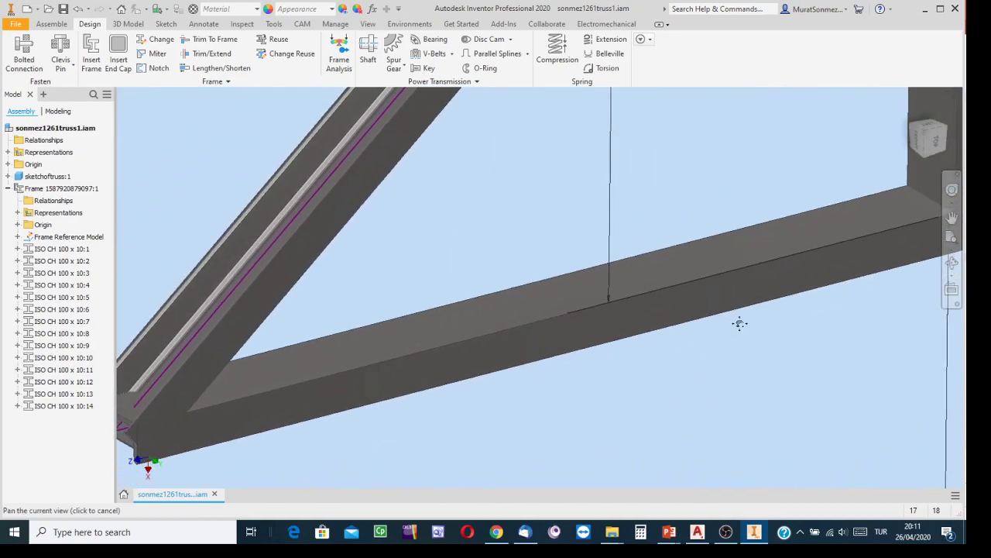
pyautogui.scroll(4, 914, 292)
pyautogui.press('Escape')
pyautogui.scroll(2, 747, 284)
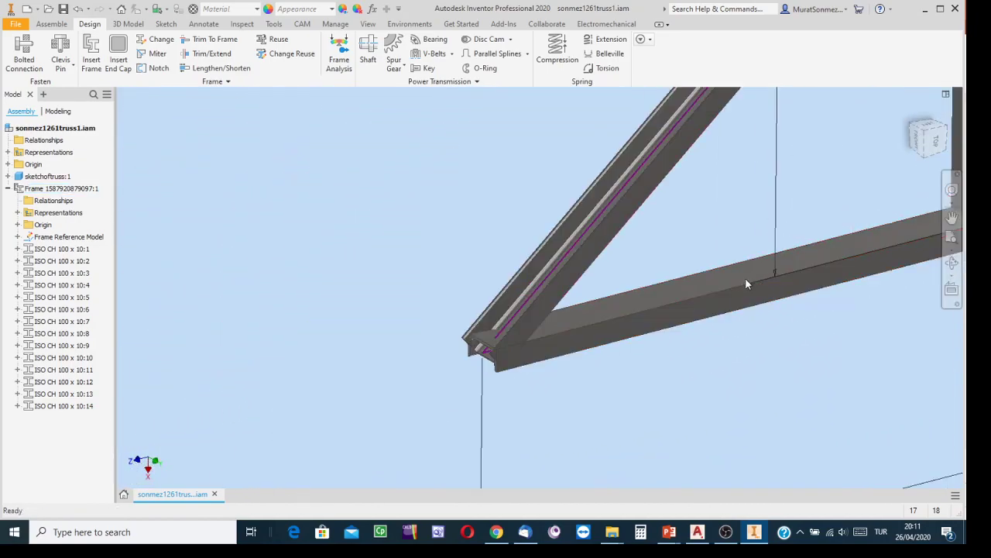
pyautogui.scroll(2, 746, 284)
pyautogui.press('F2')
pyautogui.moveTo(734, 276); pyautogui.dragTo(410, 348)
pyautogui.scroll(3, 786, 294)
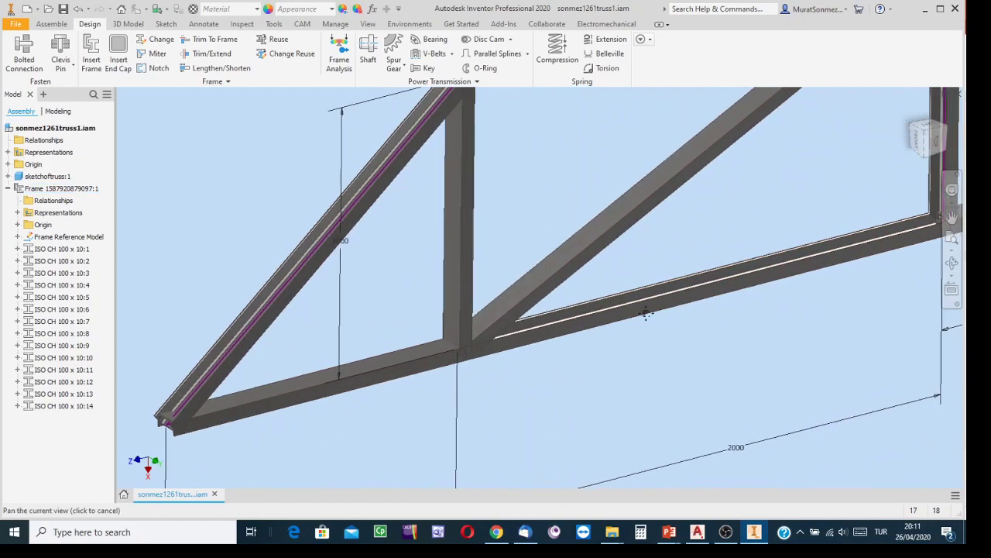
pyautogui.scroll(-3, 891, 267)
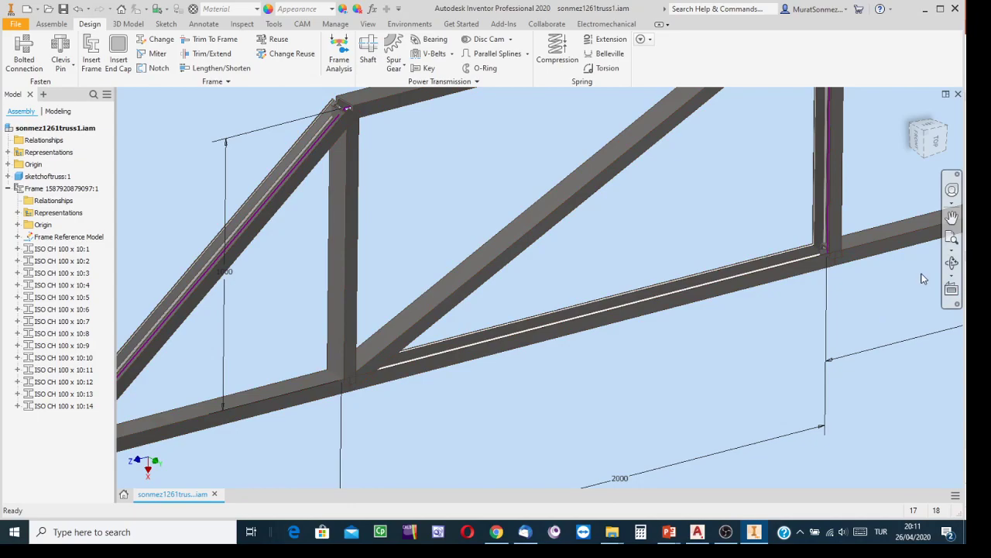
# - Orbit the truss to show its opposite faces and examine the overlapping channel ends at the left end joint up close
pyautogui.click(953, 264)
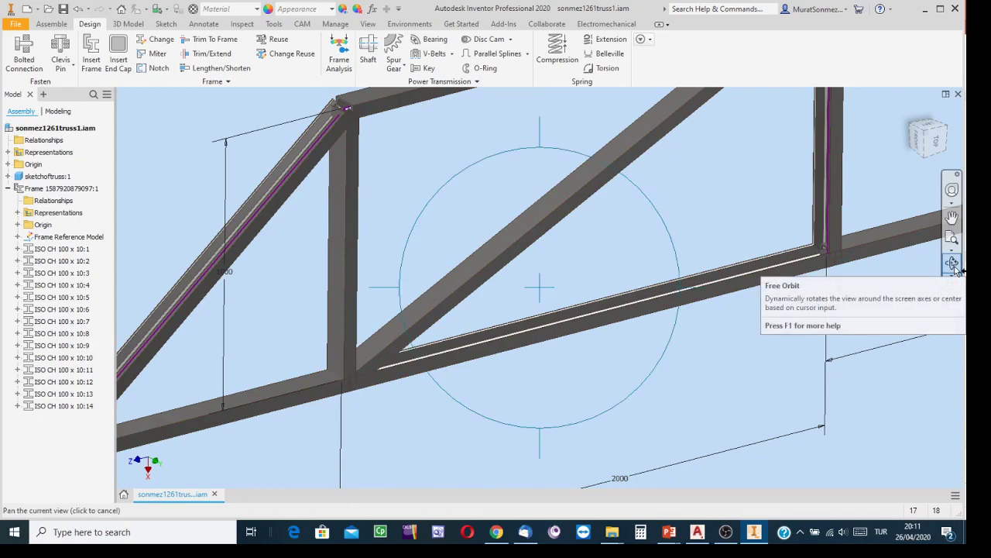
pyautogui.moveTo(618, 343); pyautogui.dragTo(587, 194)
pyautogui.press('Escape')
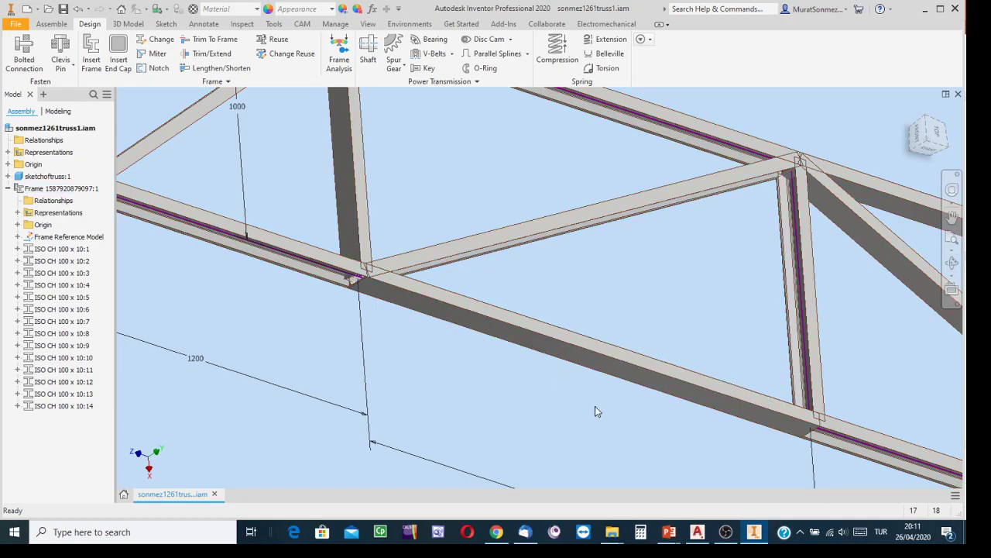
pyautogui.scroll(3, 647, 383)
pyautogui.scroll(-3, 645, 350)
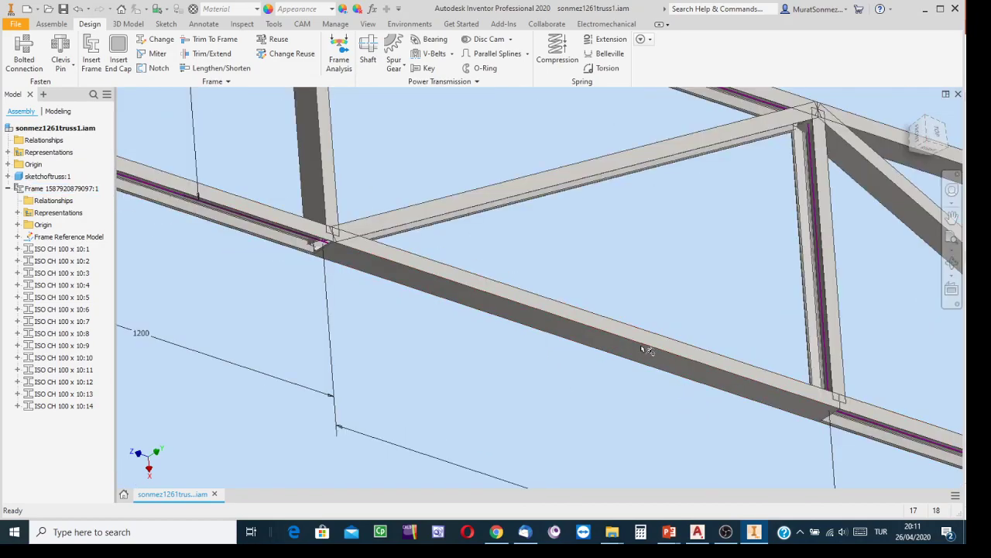
pyautogui.scroll(-5, 460, 261)
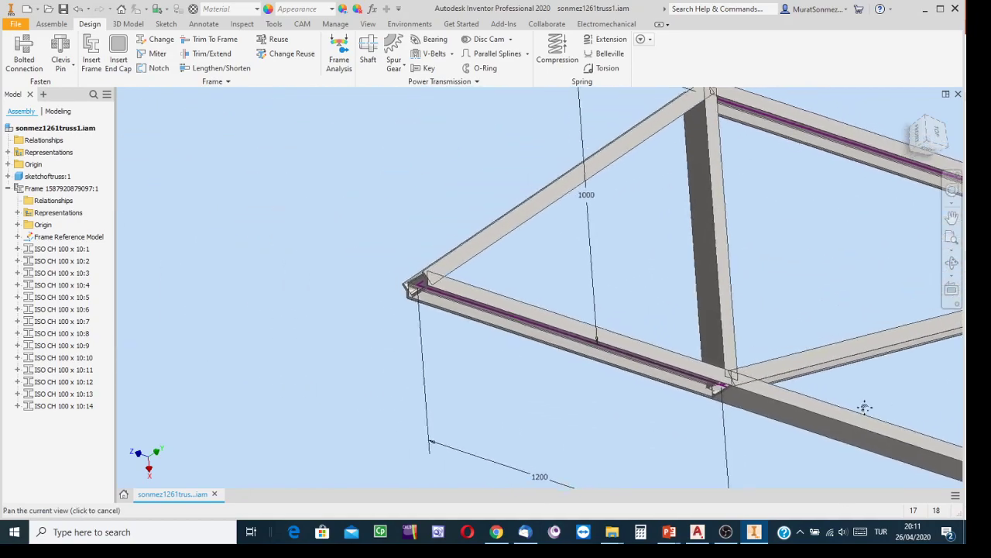
pyautogui.scroll(8, 425, 294)
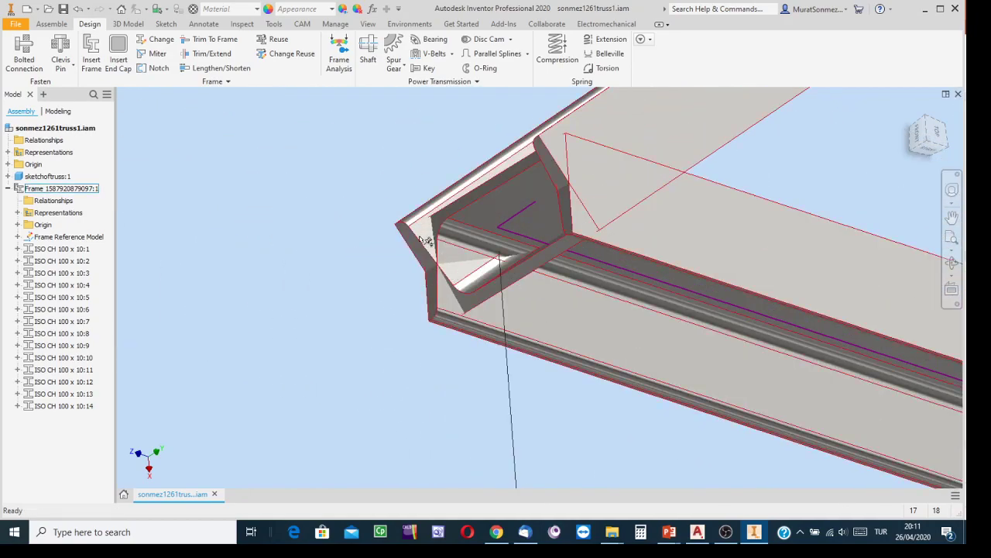
pyautogui.scroll(-5, 724, 284)
pyautogui.moveTo(739, 275); pyautogui.dragTo(216, 207, button='middle')
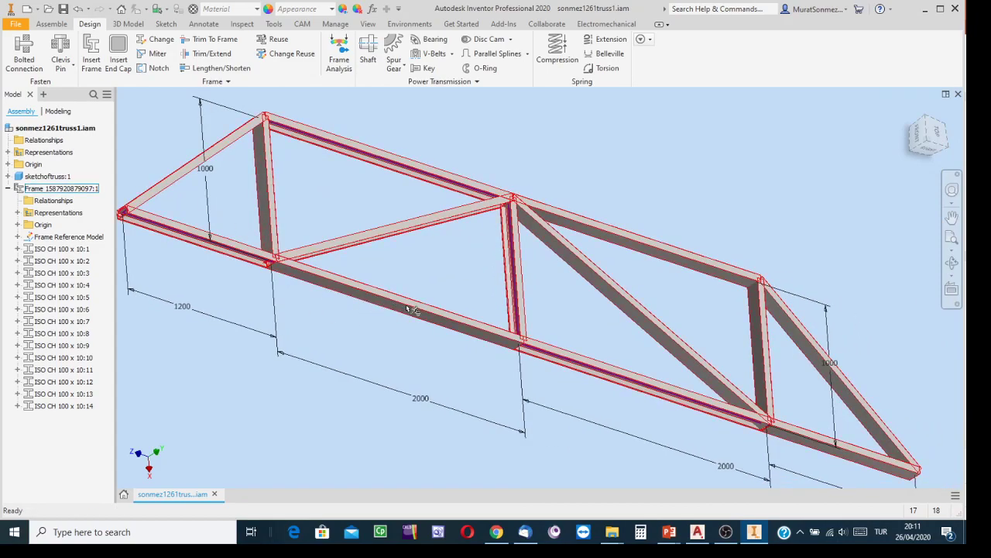
# - Examine the bottom chord channels on both sides of the truss's lower middle joint and compare their facing directions
pyautogui.scroll(5, 411, 310)
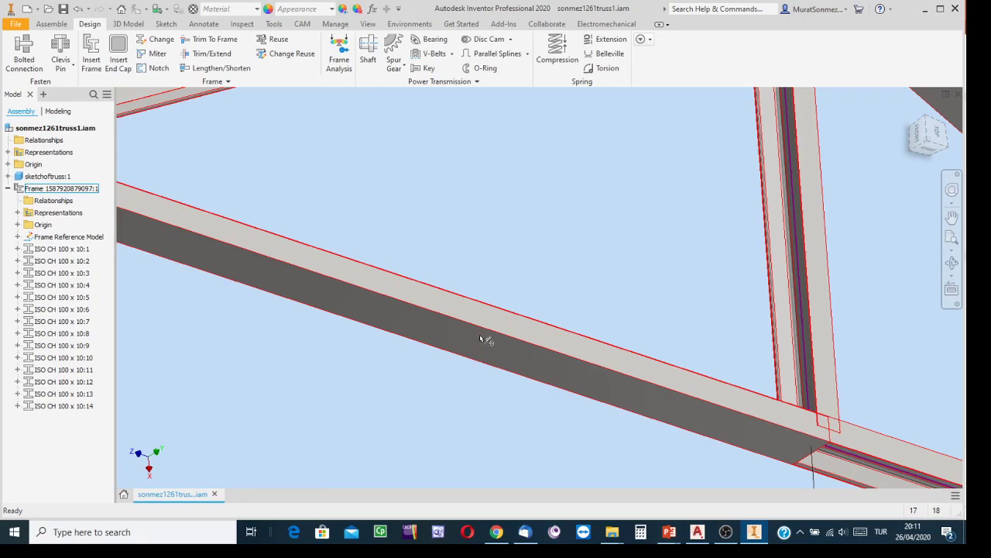
pyautogui.scroll(5, 605, 271)
pyautogui.scroll(-3, 612, 276)
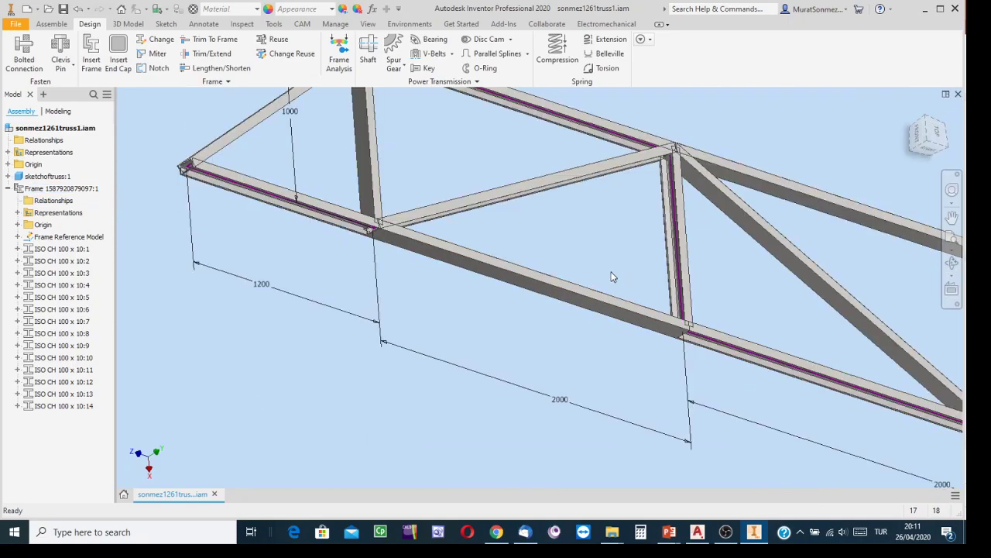
pyautogui.moveTo(613, 277); pyautogui.dragTo(411, 269, button='middle')
pyautogui.scroll(4, 411, 268)
pyautogui.scroll(-7, 517, 356)
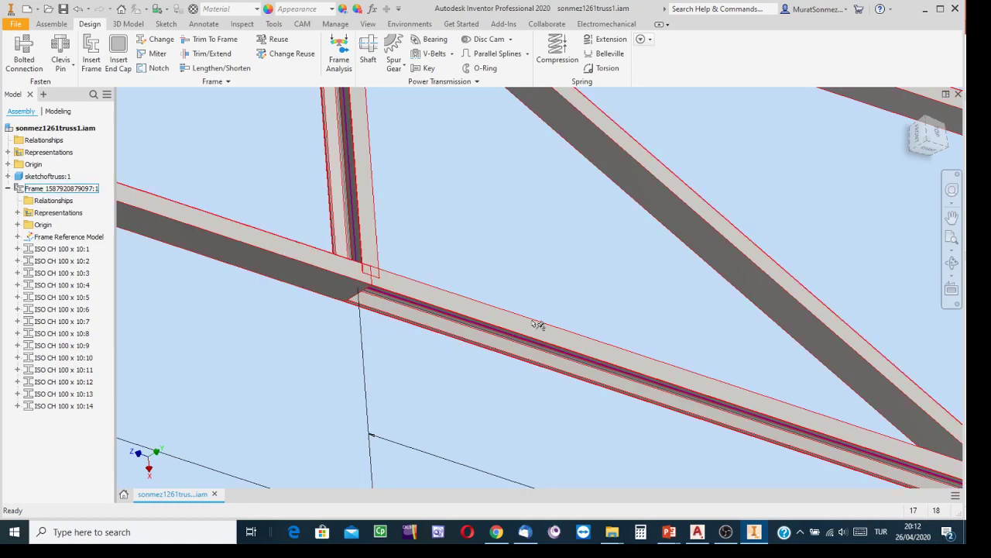
pyautogui.scroll(-3, 552, 343)
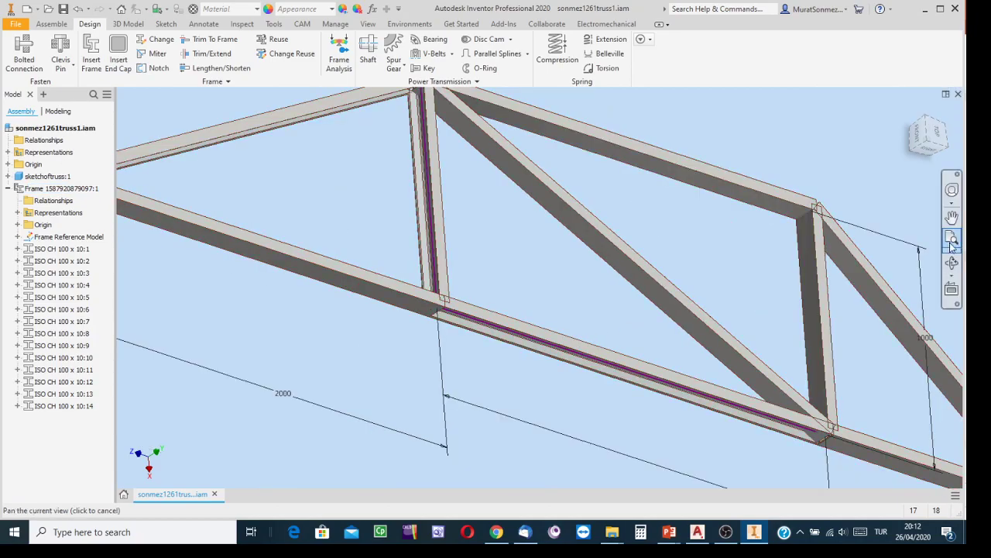
# - Orbit the truss to a steeper view and compare the facing directions of the bottom chord channels along its full length
pyautogui.click(952, 265)
pyautogui.moveTo(605, 313); pyautogui.dragTo(633, 416)
pyautogui.moveTo(573, 262); pyautogui.dragTo(560, 436)
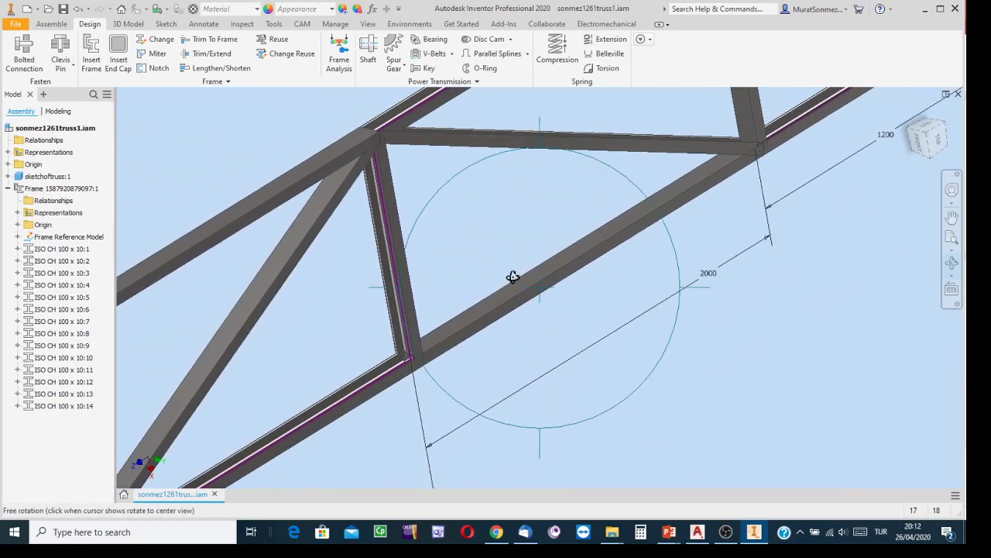
pyautogui.press('Escape')
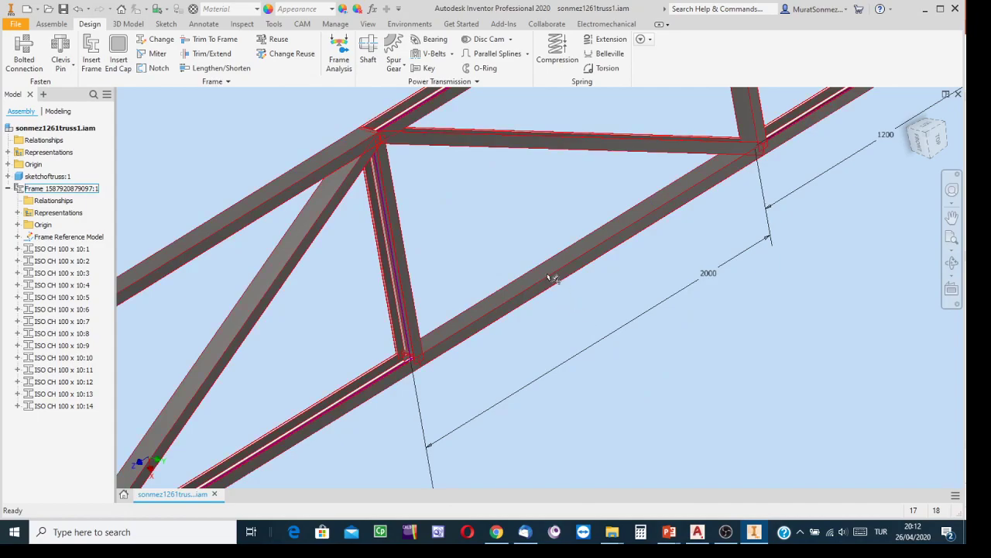
pyautogui.scroll(-3, 552, 279)
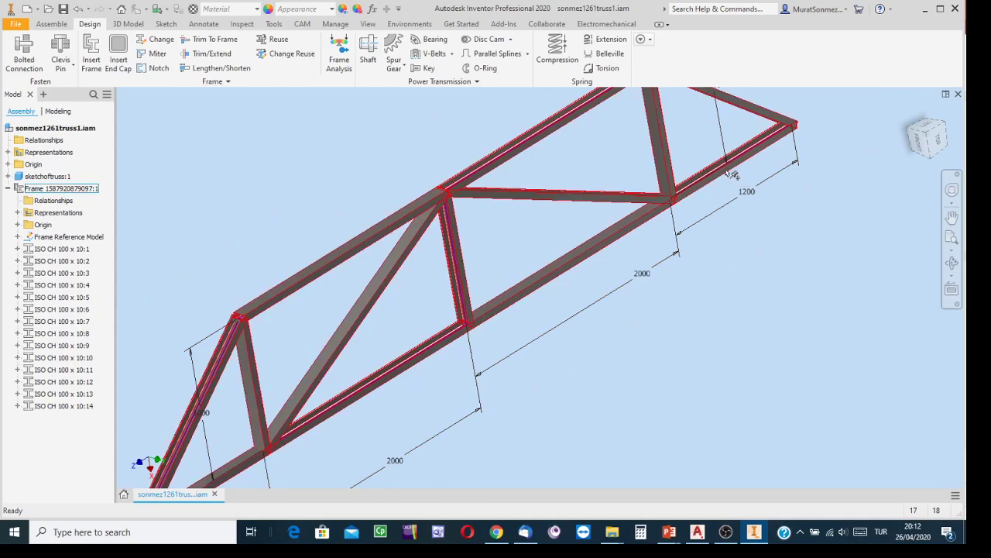
pyautogui.moveTo(714, 174); pyautogui.dragTo(807, 136, button='middle')
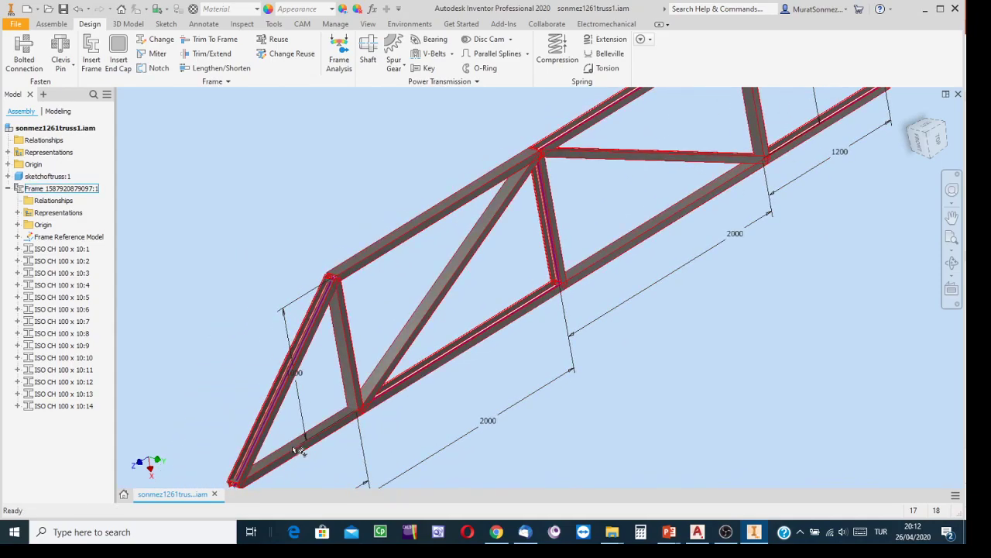
pyautogui.scroll(2, 299, 452)
pyautogui.scroll(-2, 298, 452)
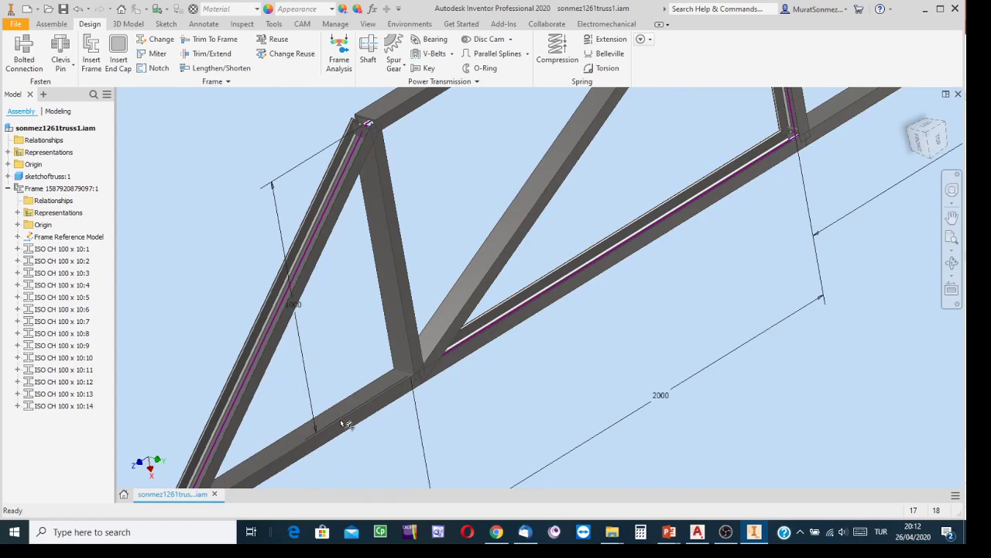
pyautogui.scroll(-3, 353, 428)
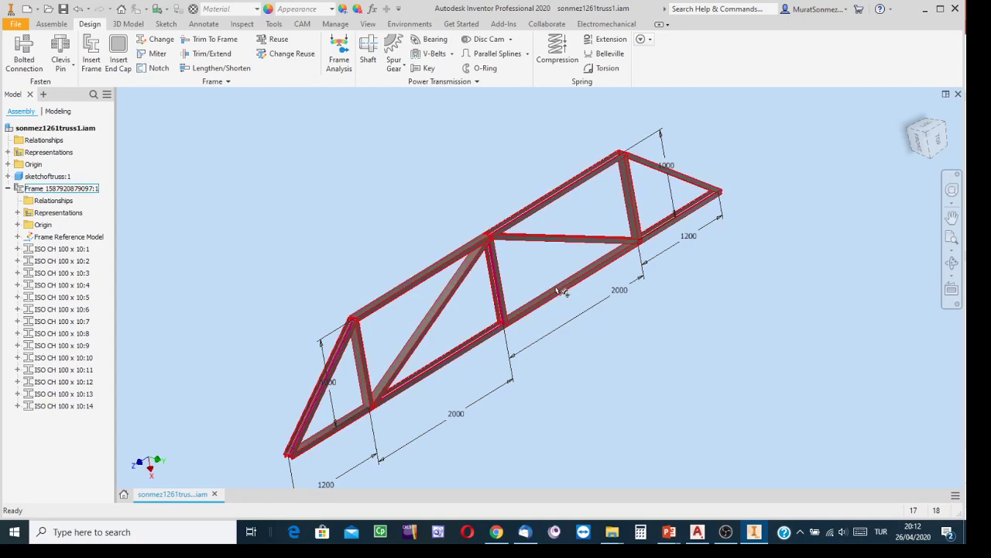
pyautogui.scroll(3, 341, 430)
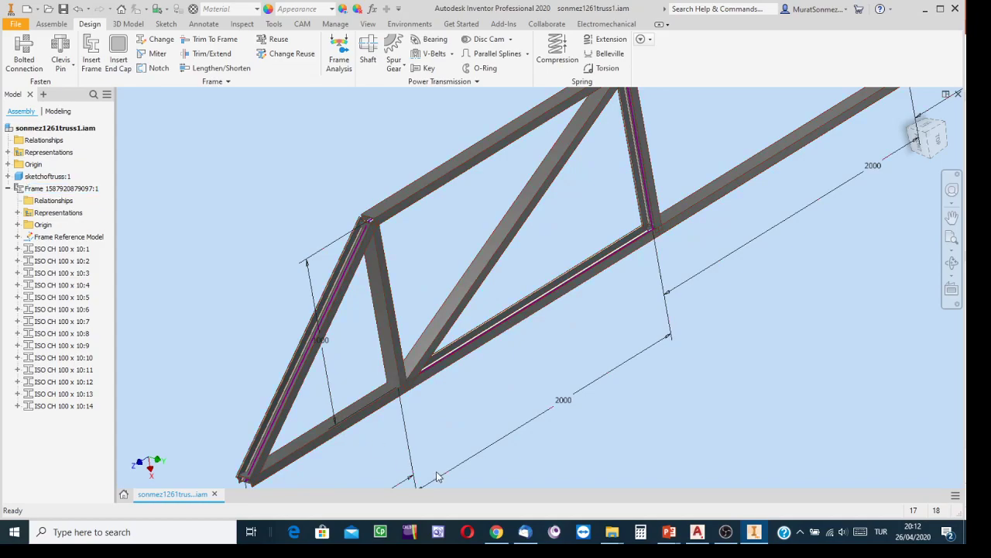
# - Examine the top chord channels from the left upper joint through the middle joint to the truss's far end
pyautogui.moveTo(421, 303); pyautogui.dragTo(303, 395, button='middle')
pyautogui.scroll(-5, 337, 349)
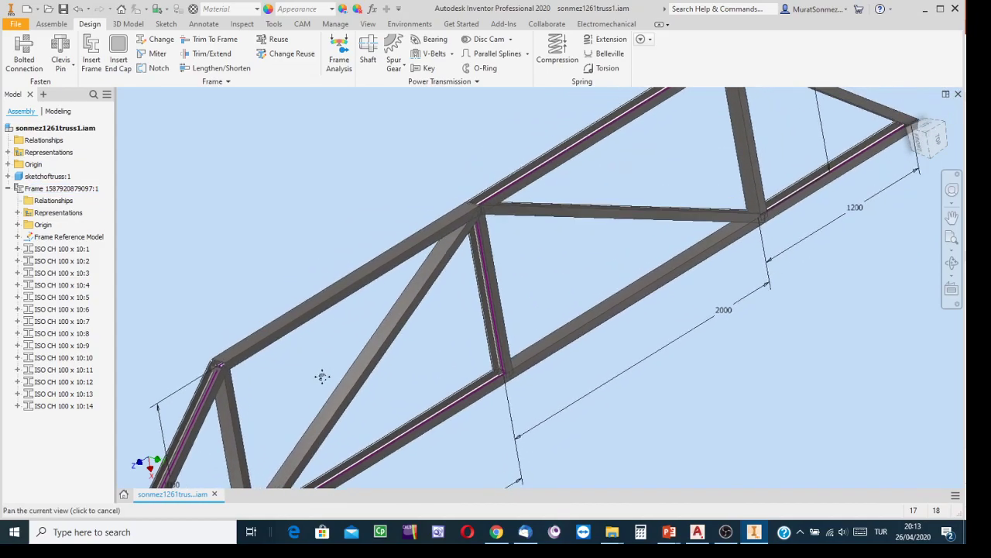
pyautogui.scroll(5, 331, 350)
pyautogui.click(330, 349)
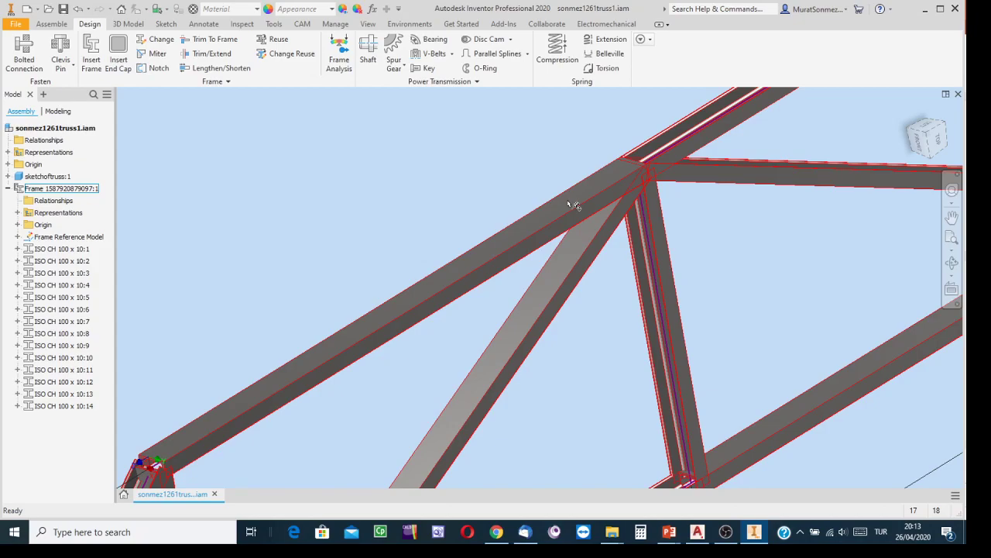
pyautogui.moveTo(565, 253); pyautogui.dragTo(322, 417, button='middle')
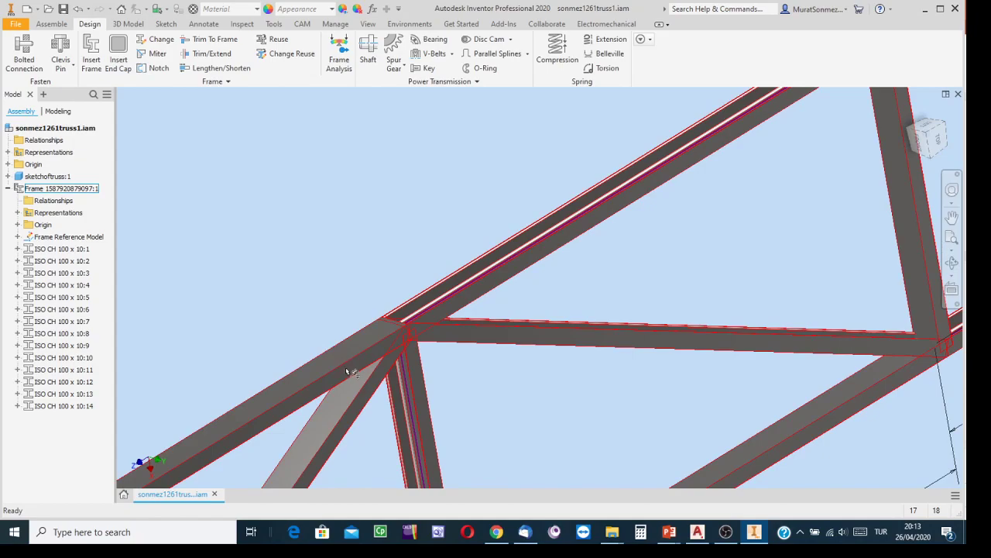
pyautogui.scroll(-3, 608, 259)
pyautogui.moveTo(622, 255); pyautogui.dragTo(529, 281, button='middle')
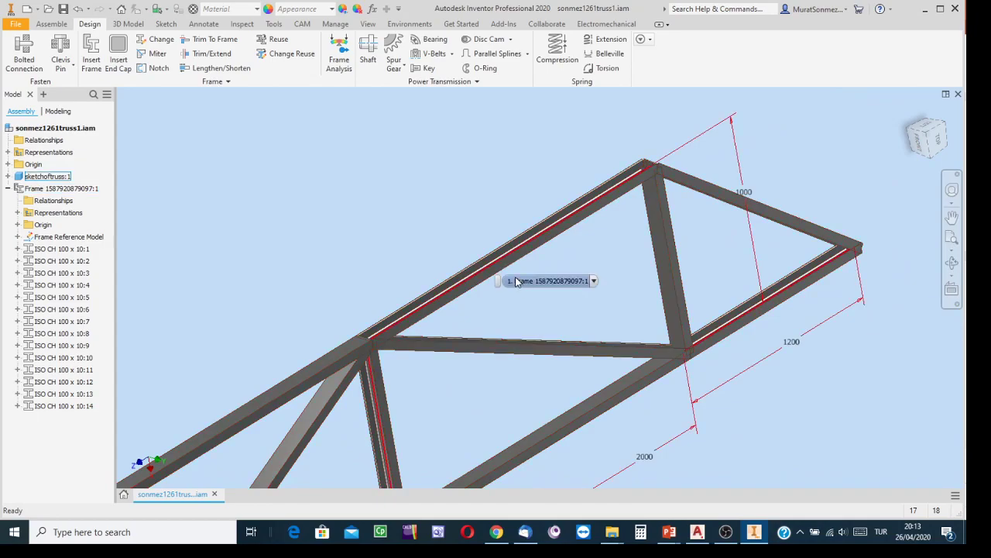
# - Orbit the truss around its far end bay and compare the chord channel orientations from the opposite side
pyautogui.click(952, 262)
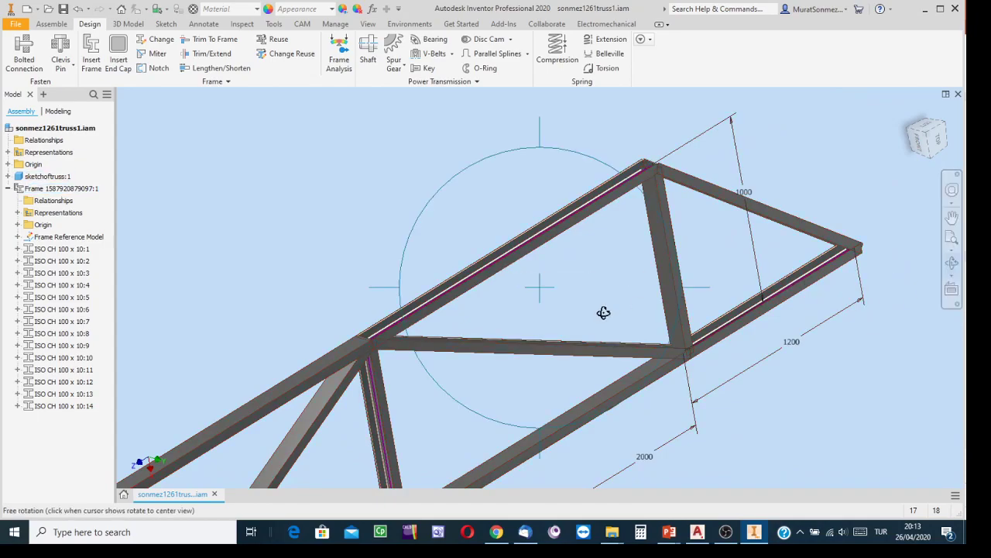
pyautogui.moveTo(602, 312); pyautogui.dragTo(710, 284)
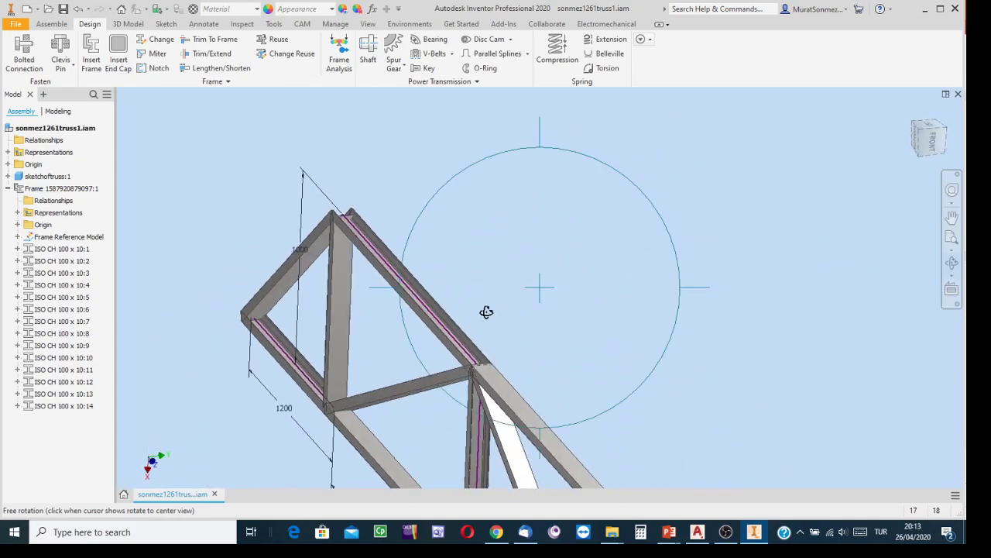
pyautogui.moveTo(487, 312); pyautogui.dragTo(447, 303)
pyautogui.scroll(-3, 447, 305)
pyautogui.scroll(3, 447, 306)
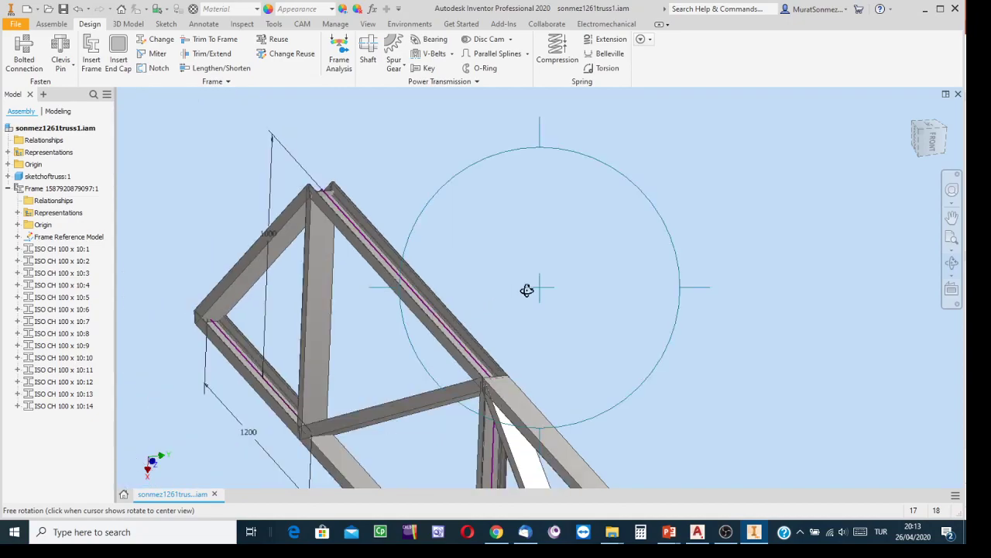
pyautogui.moveTo(527, 287); pyautogui.dragTo(580, 250)
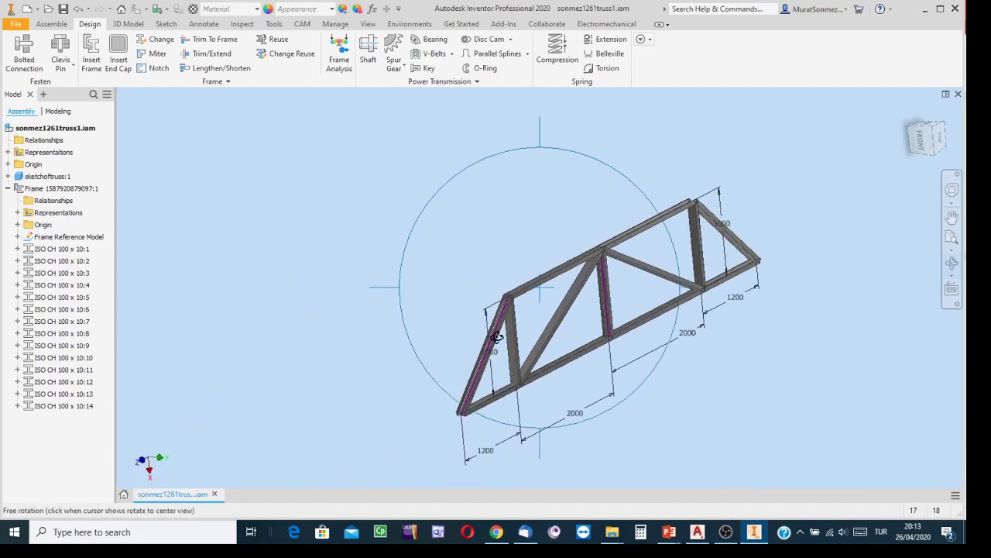
# - Examine the inclined end channel and its upper joint with the top chord and first vertical up close
pyautogui.scroll(-4, 497, 339)
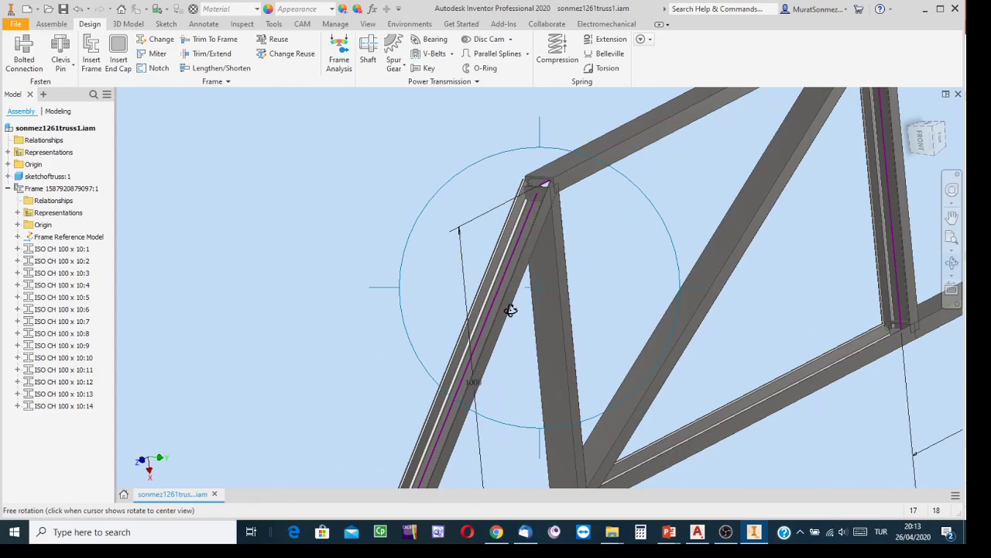
pyautogui.press('Escape')
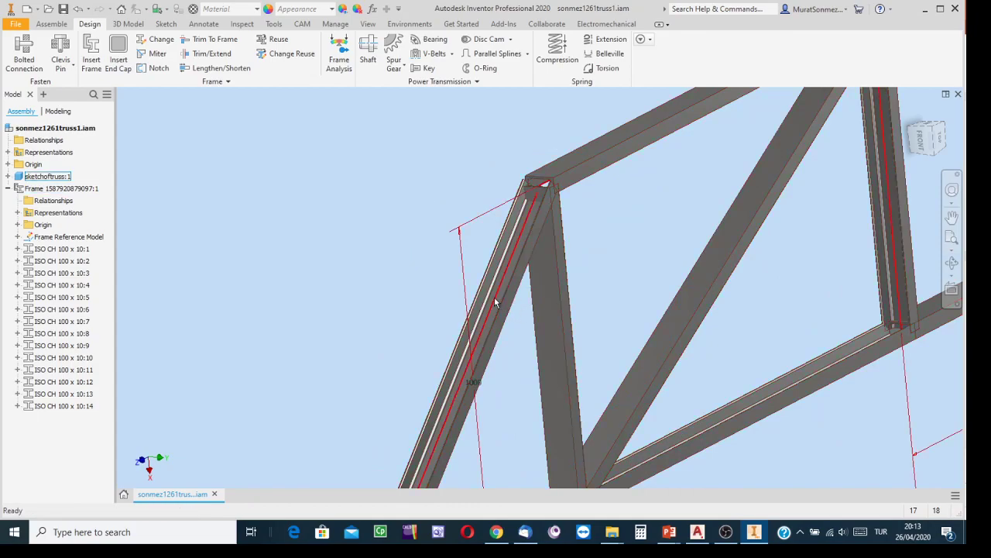
pyautogui.click(511, 257)
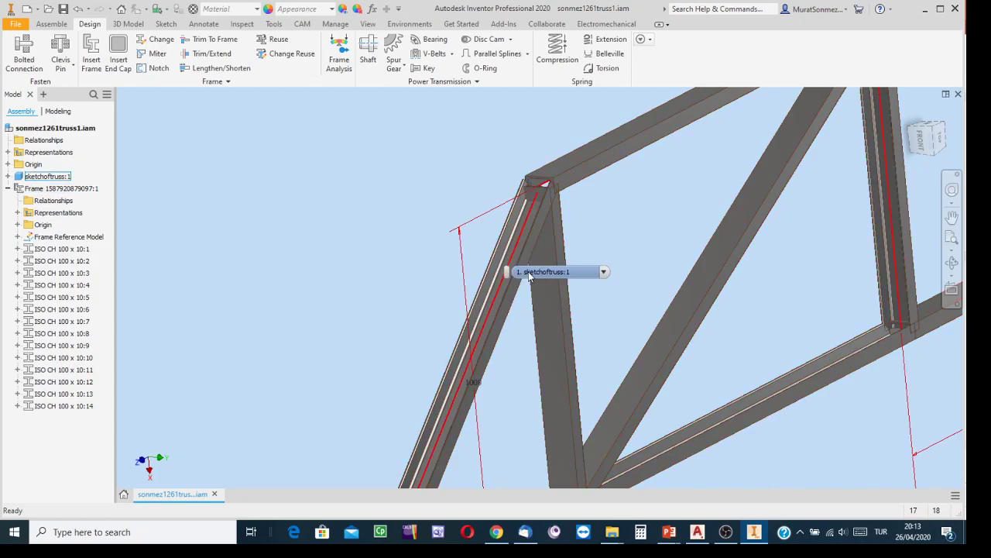
pyautogui.click(627, 252)
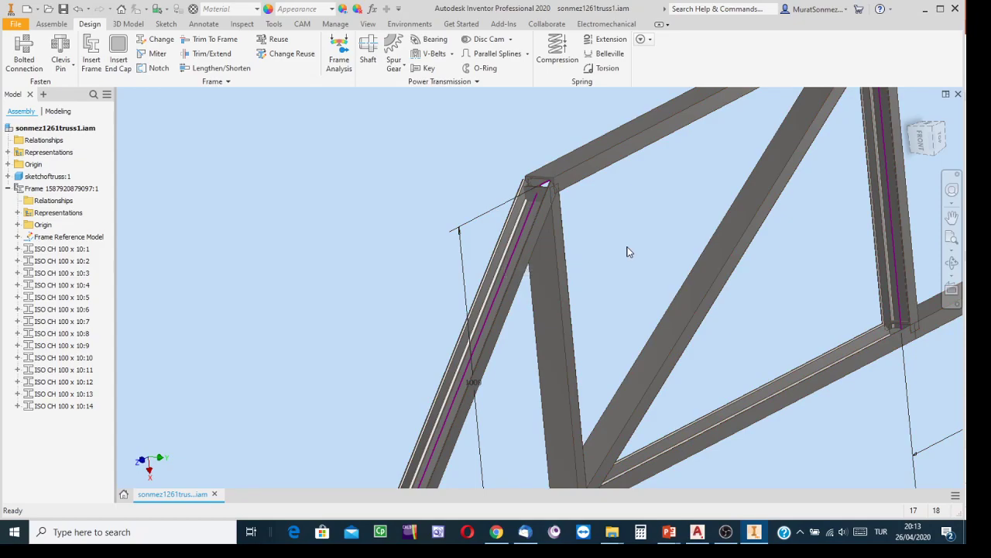
pyautogui.scroll(-5, 629, 252)
pyautogui.keyDown('shift'); pyautogui.moveTo(629, 252); pyautogui.dragTo(443, 308, button='middle'); pyautogui.keyUp('shift')
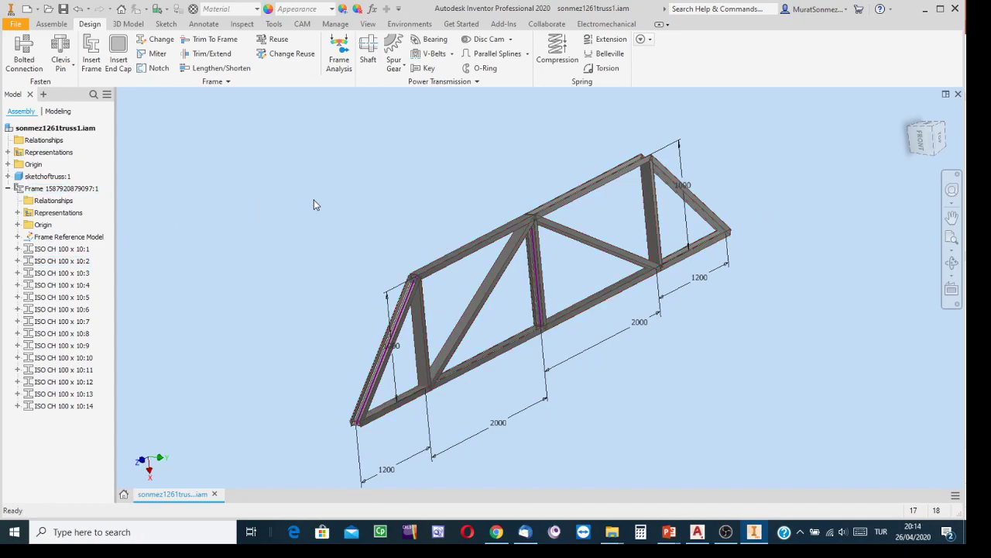
pyautogui.moveTo(769, 122); pyautogui.dragTo(813, 249)
pyautogui.click(573, 243)
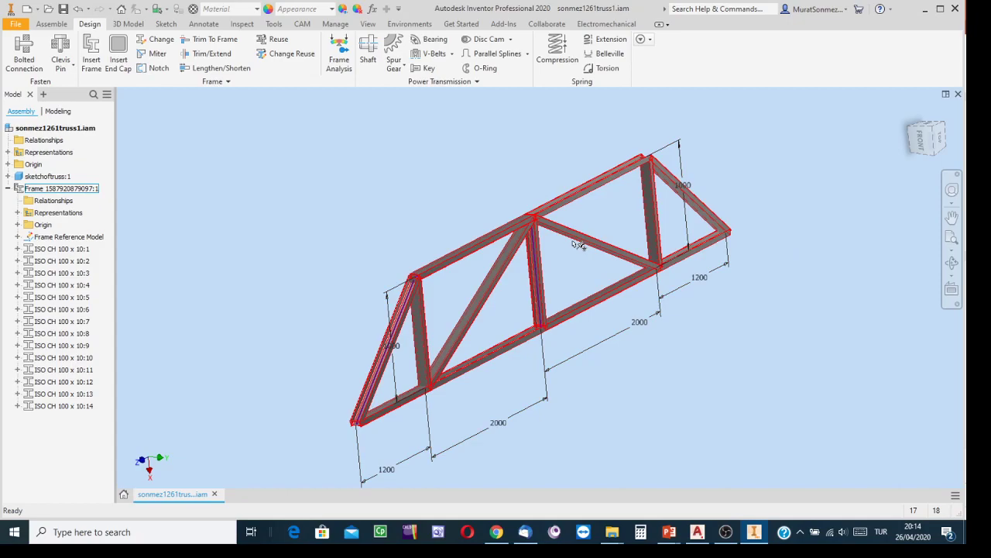
pyautogui.click(748, 306)
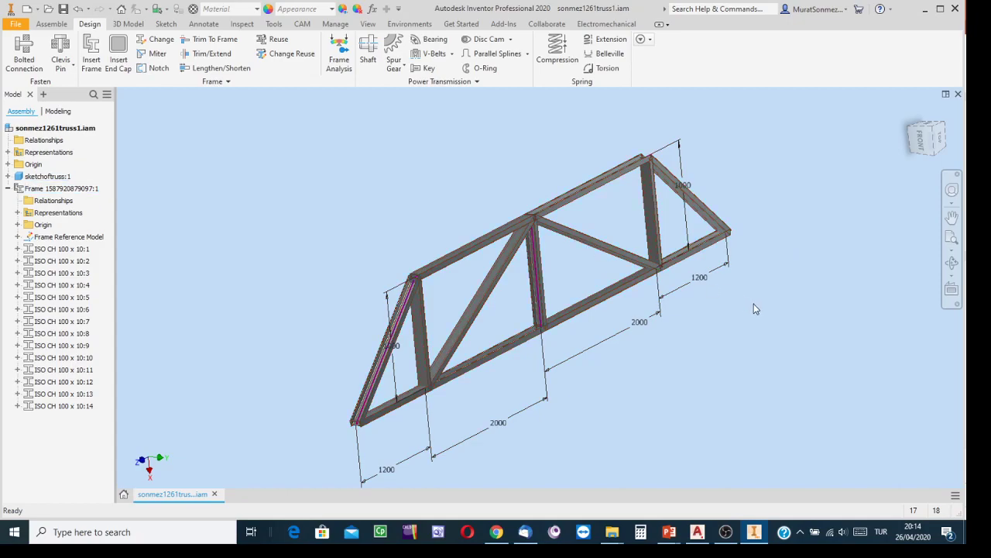
pyautogui.click(432, 281)
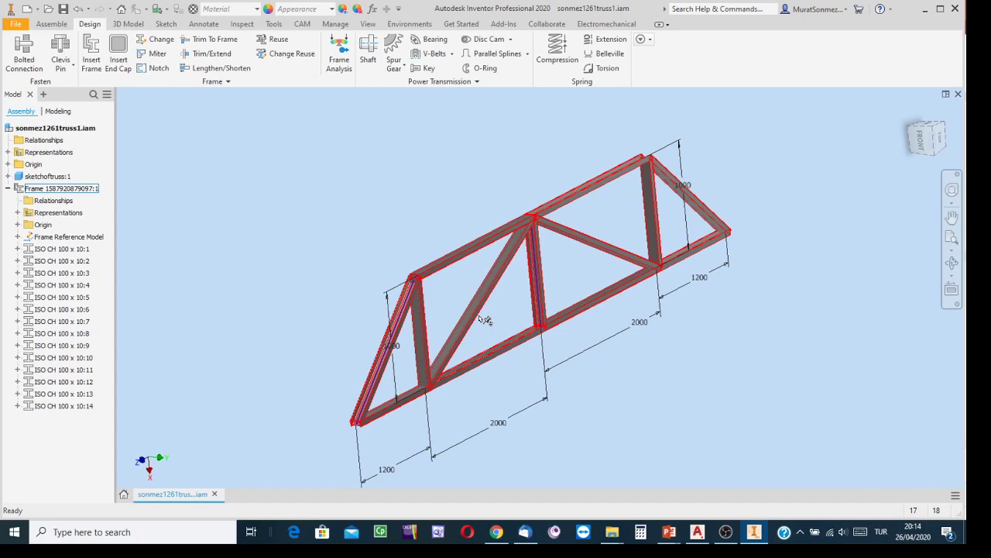
pyautogui.click(723, 333)
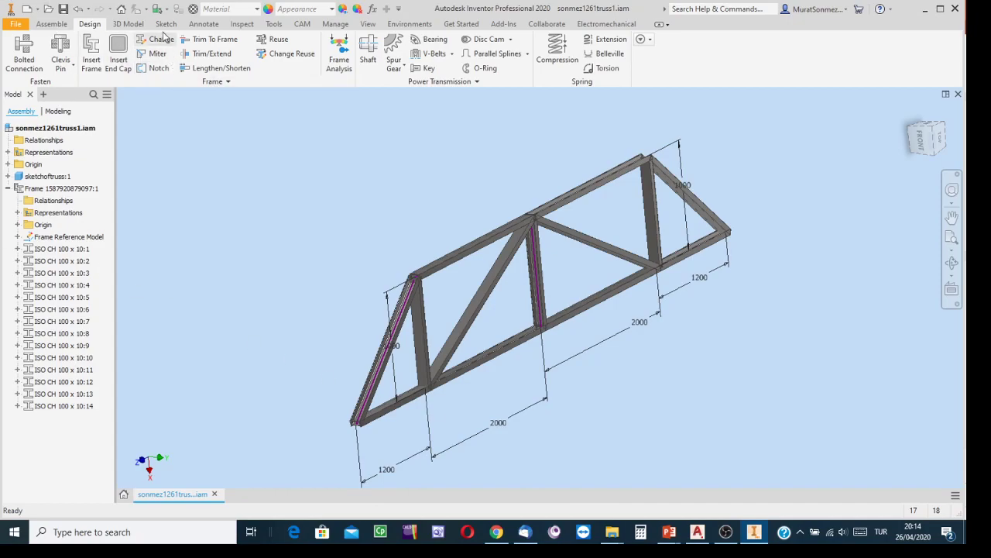
# - Undo the insertion of the whole channel frame and return the bare truss sketch to the home view
pyautogui.click(78, 11)
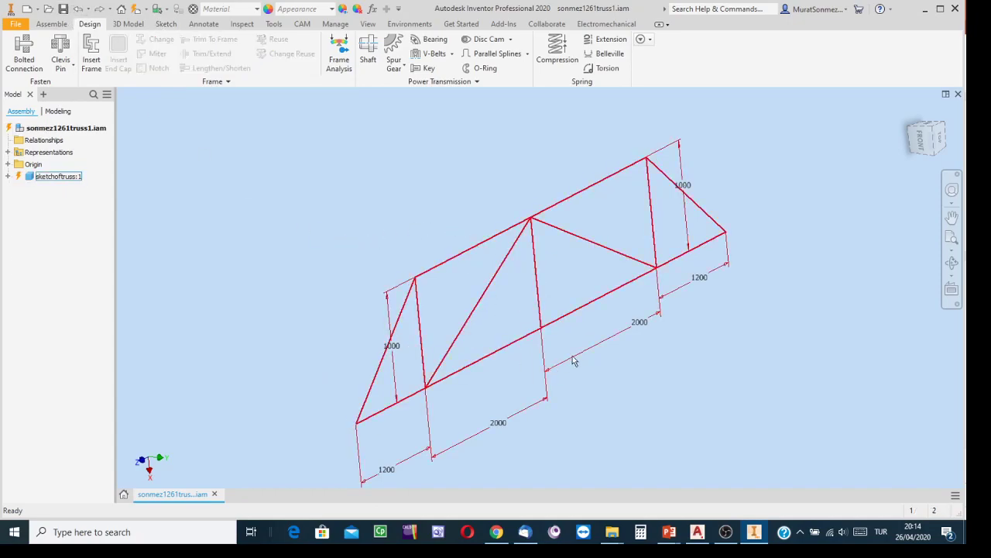
pyautogui.click(911, 115)
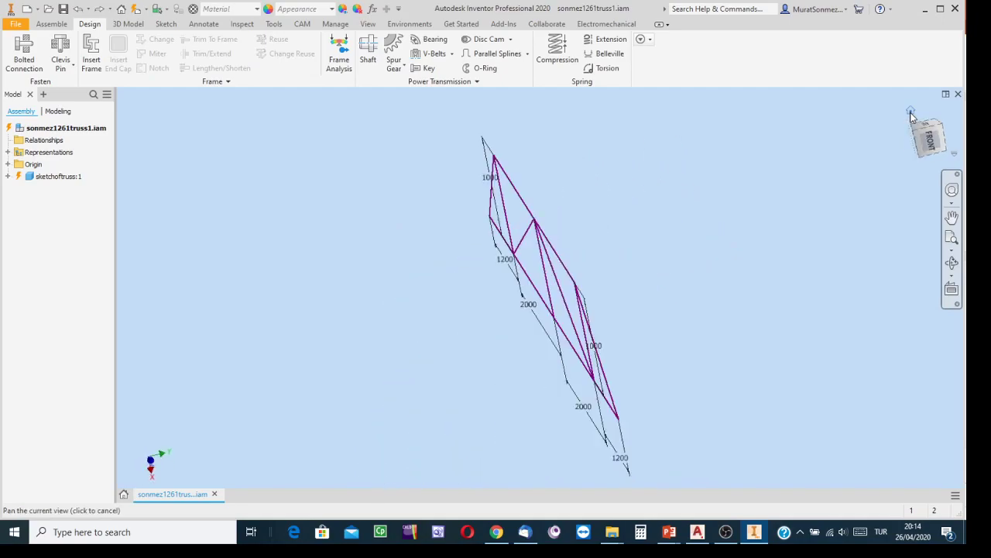
pyautogui.moveTo(538, 402); pyautogui.dragTo(621, 401, button='middle')
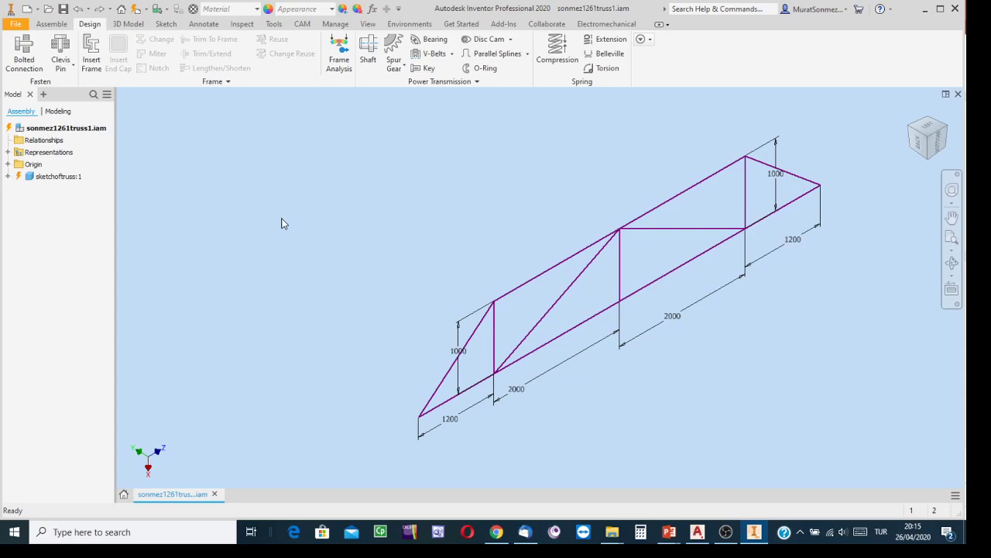
pyautogui.click(496, 309)
# - Start a new frame insertion with the ISO 657/11-1980(E) hot rolled sloping flange channel family in size CH 100 x 10
pyautogui.click(90, 47)
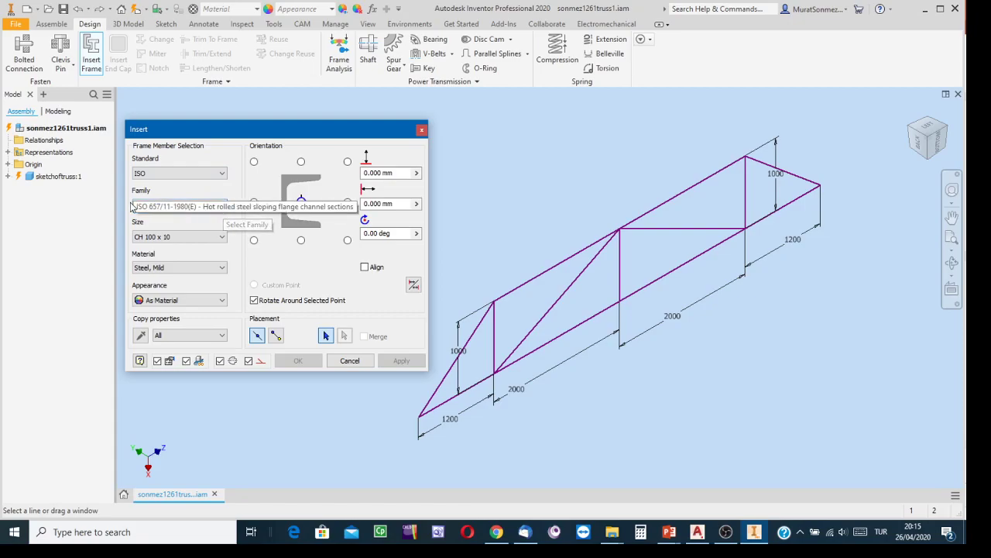
pyautogui.click(225, 206)
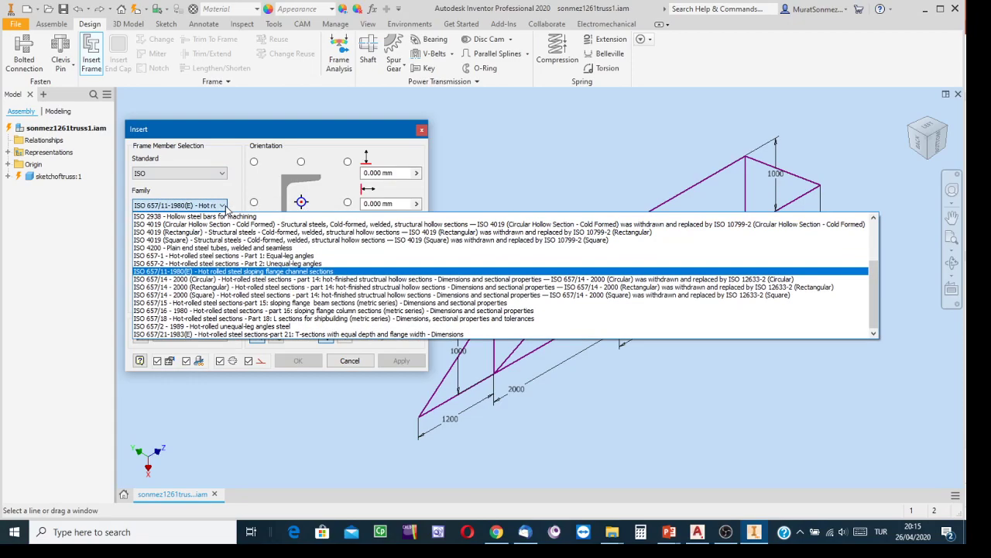
pyautogui.click(196, 274)
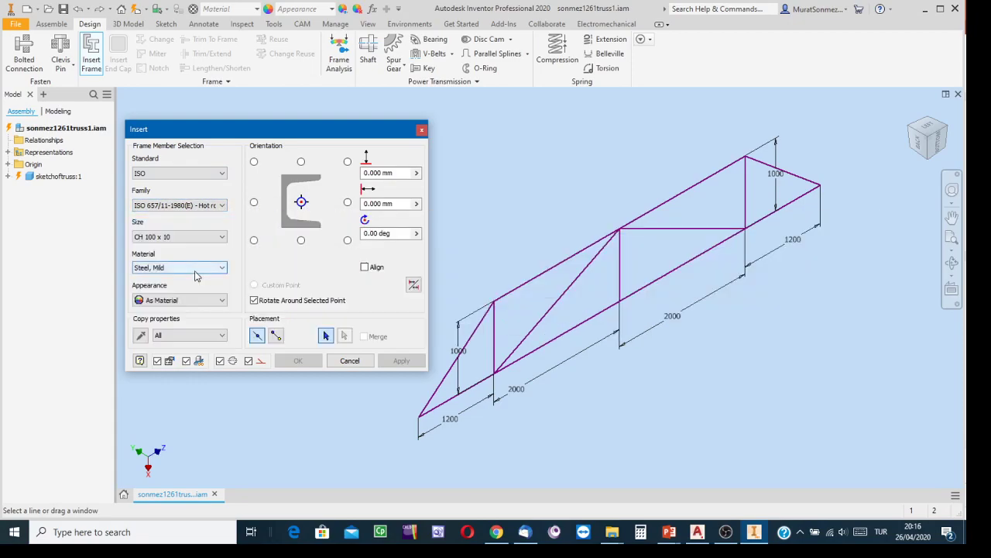
pyautogui.click(223, 237)
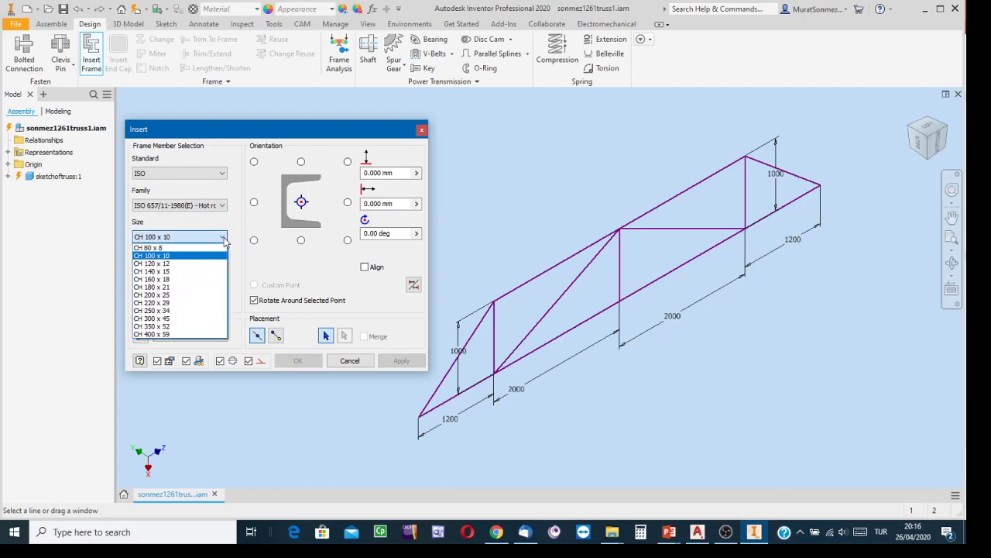
pyautogui.click(153, 256)
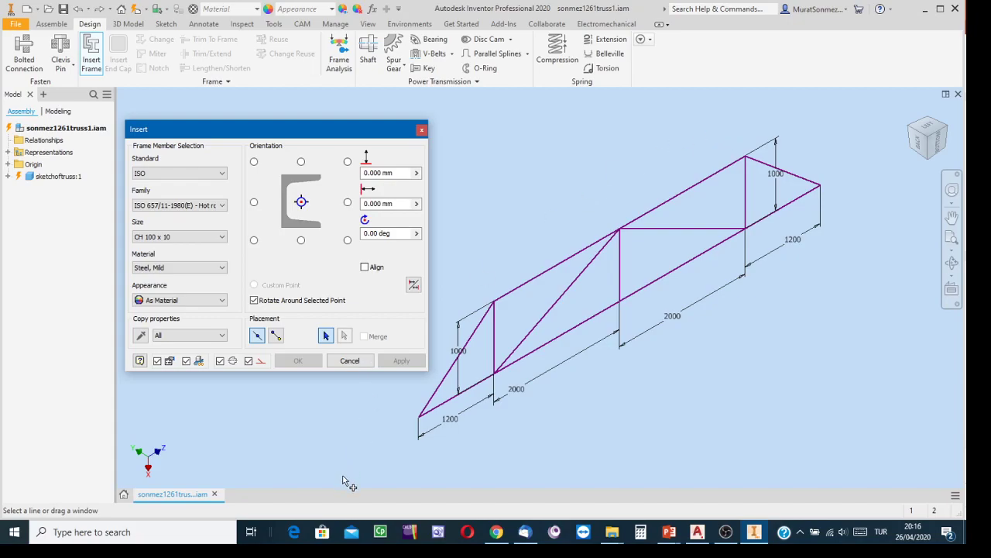
# - Target the 1200 mm bottom chord line at the truss's left end for the first channel
pyautogui.moveTo(518, 418); pyautogui.dragTo(584, 390, button='middle')
pyautogui.scroll(-1, 527, 382)
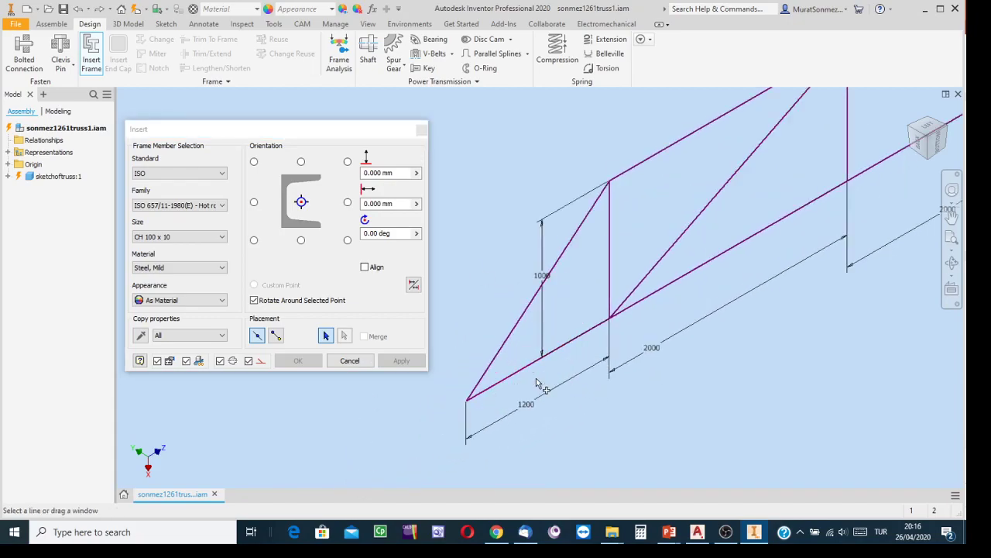
pyautogui.scroll(-1, 540, 382)
pyautogui.scroll(-4, 540, 382)
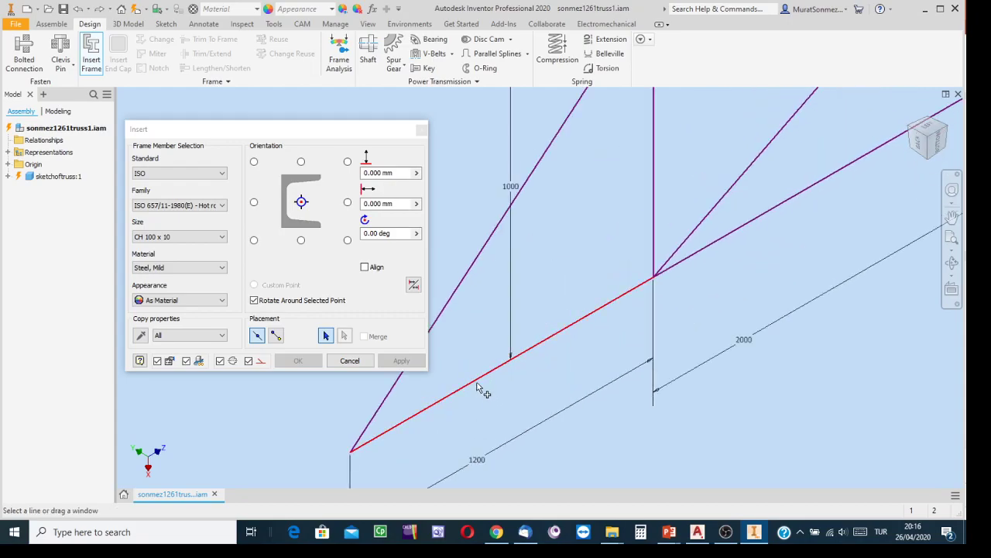
# - Insert an ISO CH 100 x 10 mild steel member along the first 1200 mm bottom chord line, accepting the default frame, skeleton and member names
pyautogui.click(475, 379)
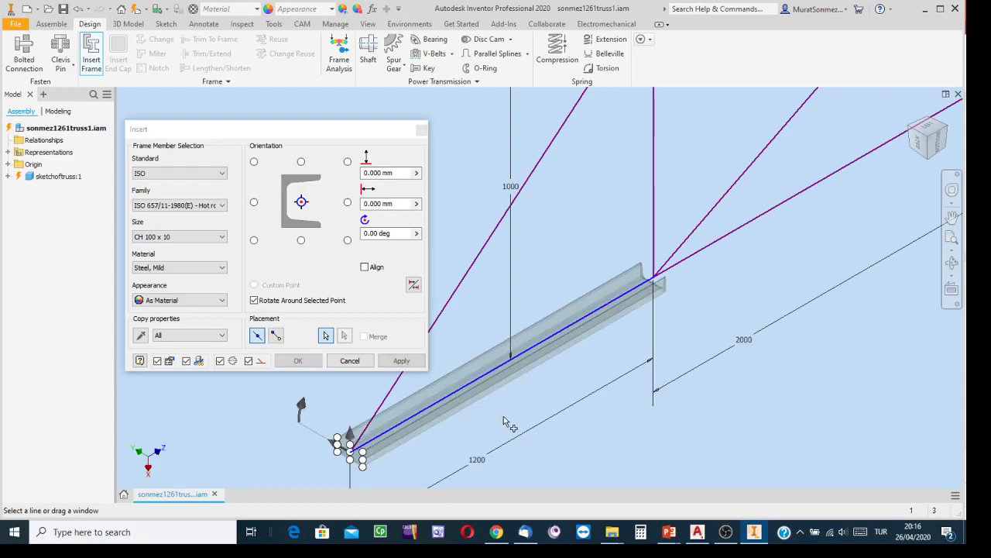
pyautogui.moveTo(503, 387); pyautogui.dragTo(620, 362, button='middle')
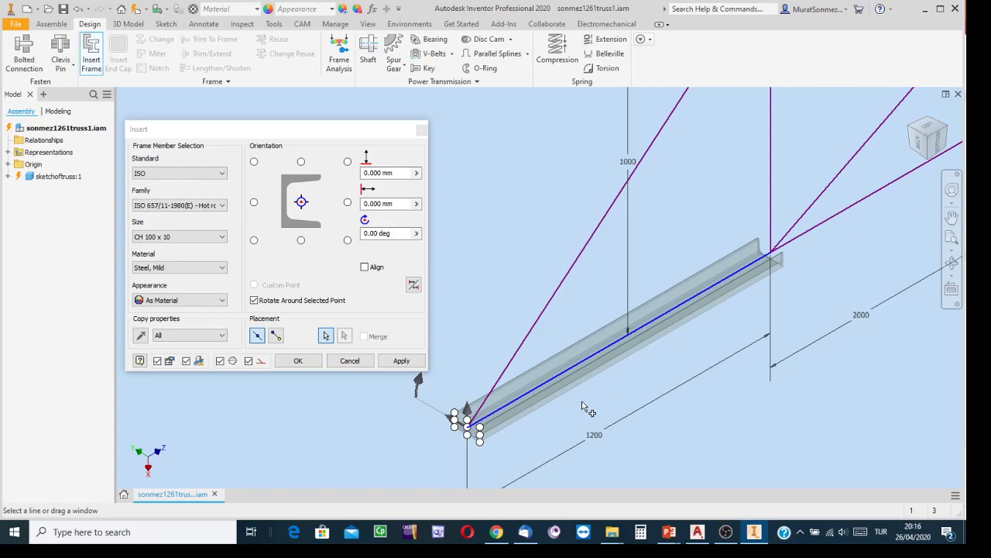
pyautogui.click(401, 361)
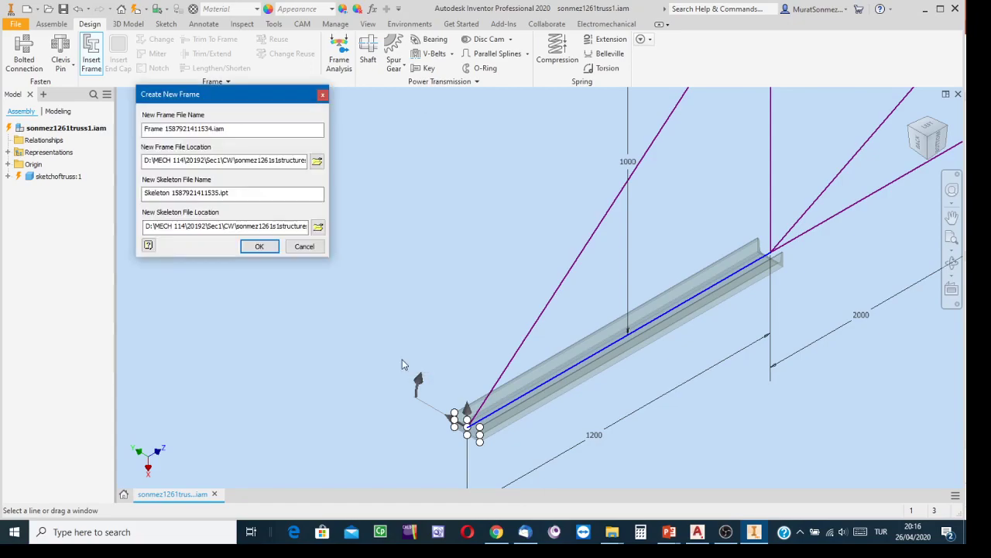
pyautogui.click(259, 246)
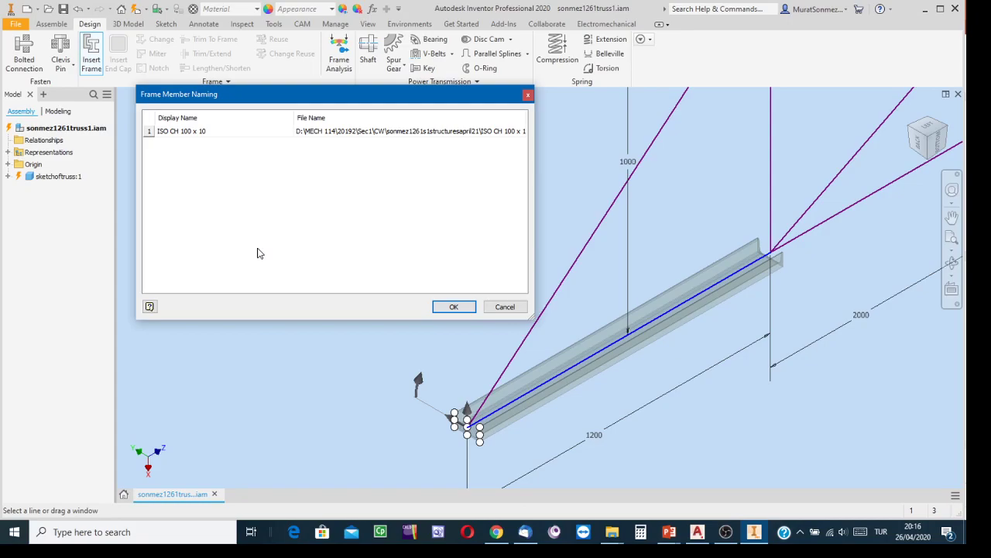
pyautogui.click(451, 306)
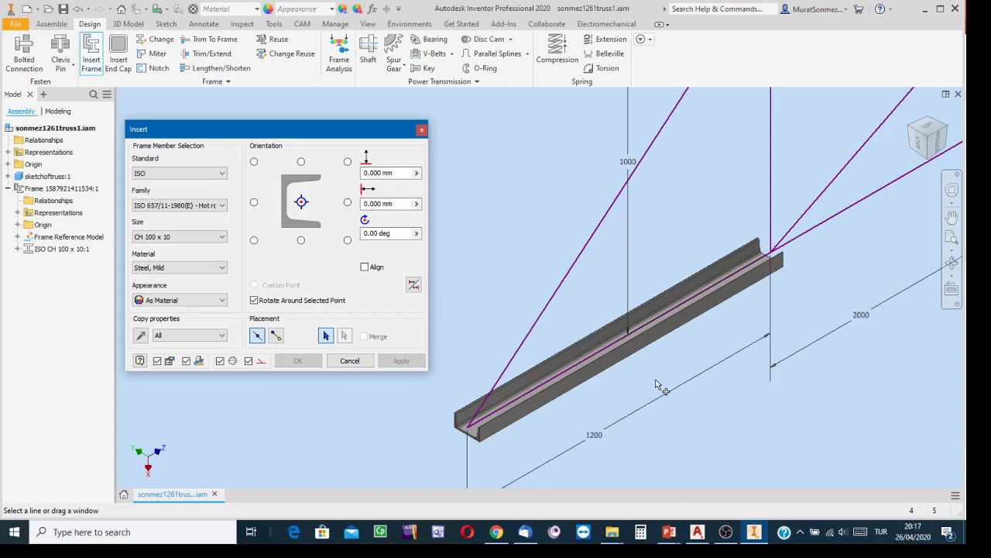
# - Select the adjacent 2000 mm bottom chord line as the path for the second CH 100 x 10 member
pyautogui.moveTo(790, 301); pyautogui.dragTo(643, 353, button='middle')
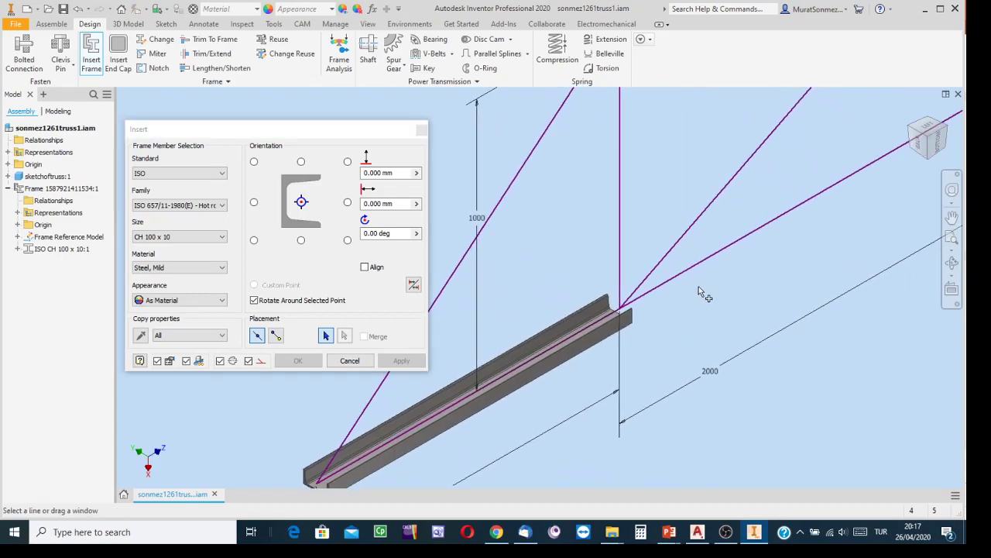
pyautogui.scroll(2, 699, 290)
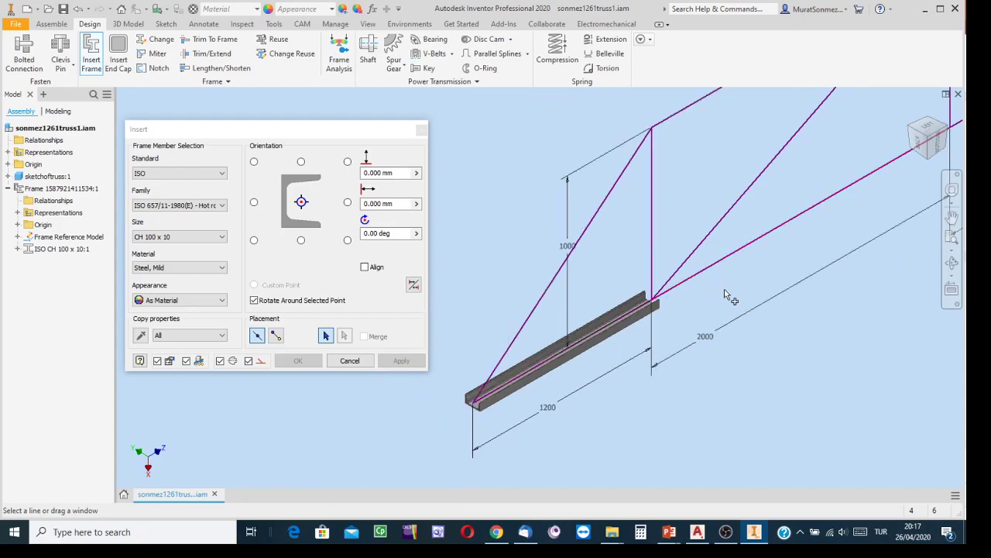
pyautogui.click(728, 296)
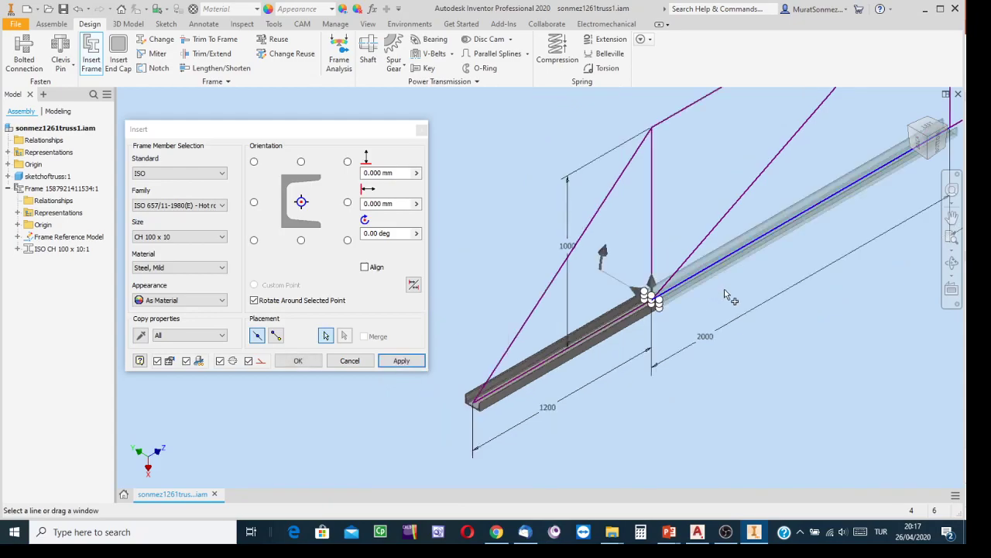
pyautogui.moveTo(740, 286); pyautogui.dragTo(582, 406, button='middle')
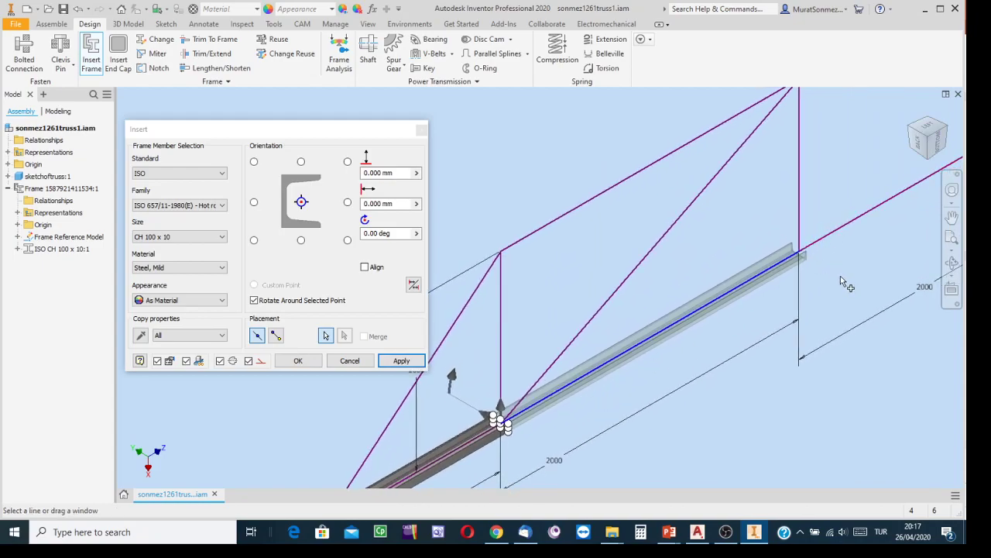
# - Try a 180-degree rotation on the previewed channel member and set it back to 0 degrees
pyautogui.click(416, 236)
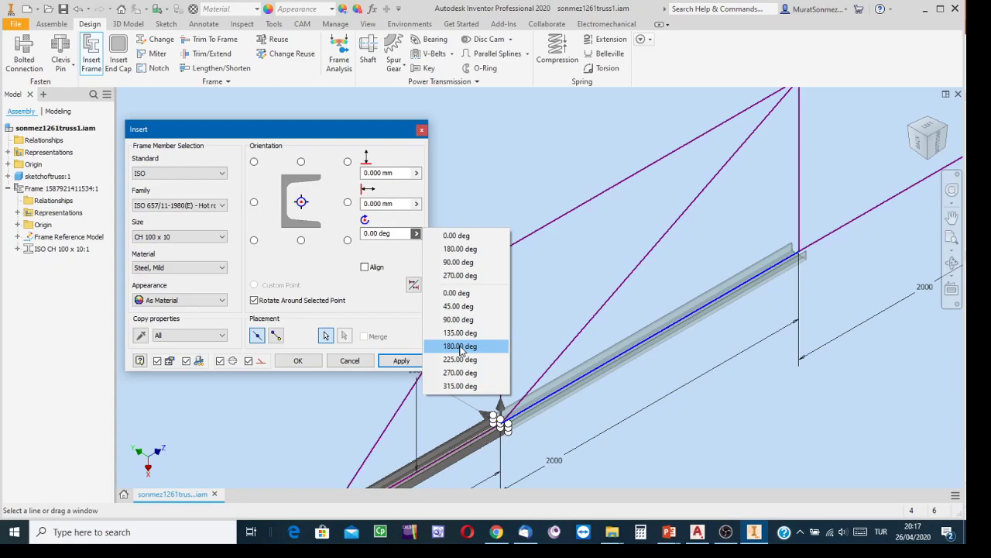
pyautogui.click(463, 346)
pyautogui.scroll(5, 777, 254)
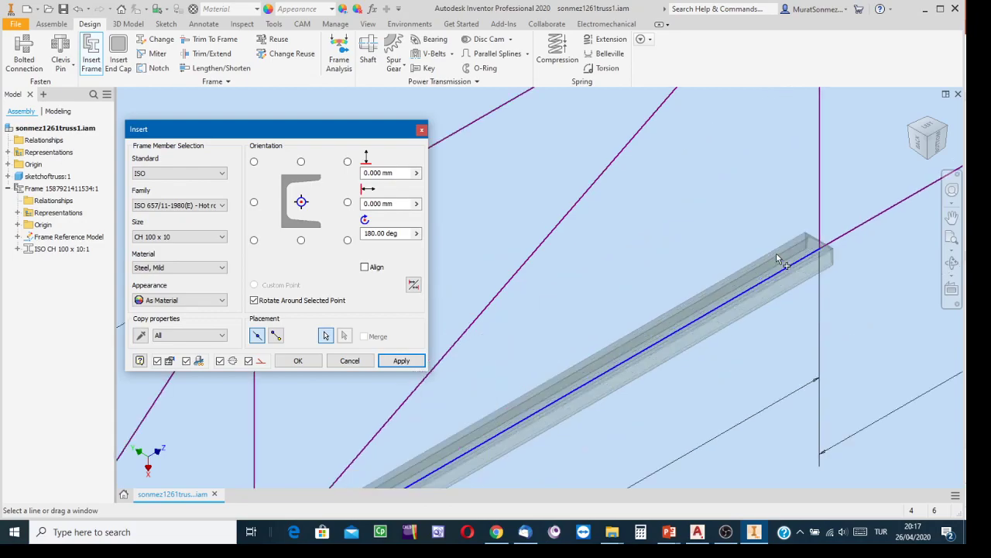
pyautogui.scroll(-5, 777, 254)
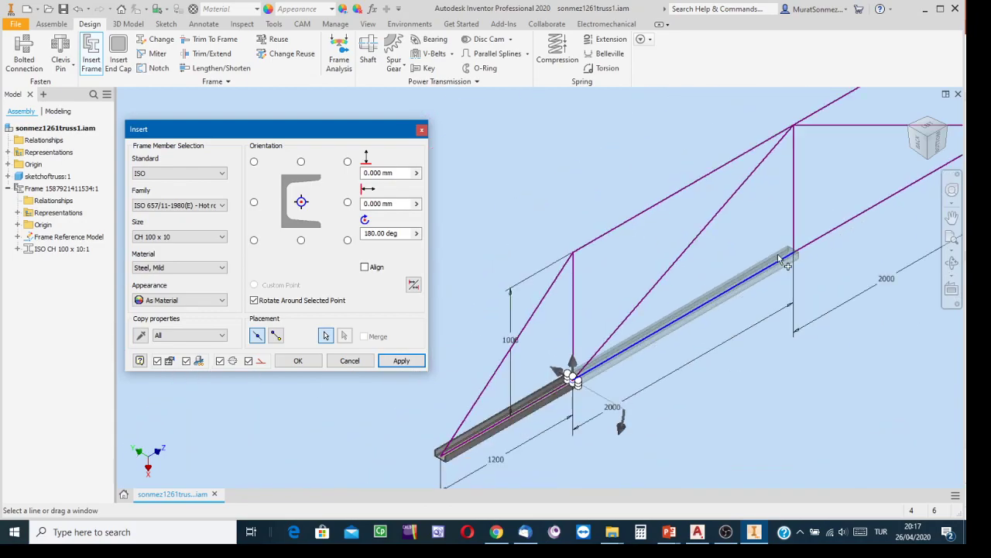
pyautogui.click(417, 234)
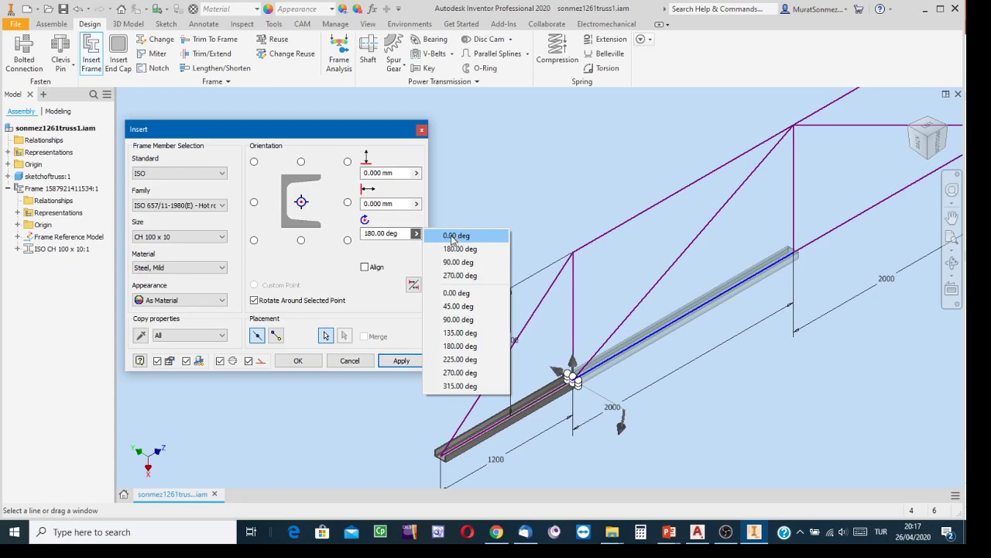
pyautogui.click(454, 237)
pyautogui.scroll(-5, 783, 263)
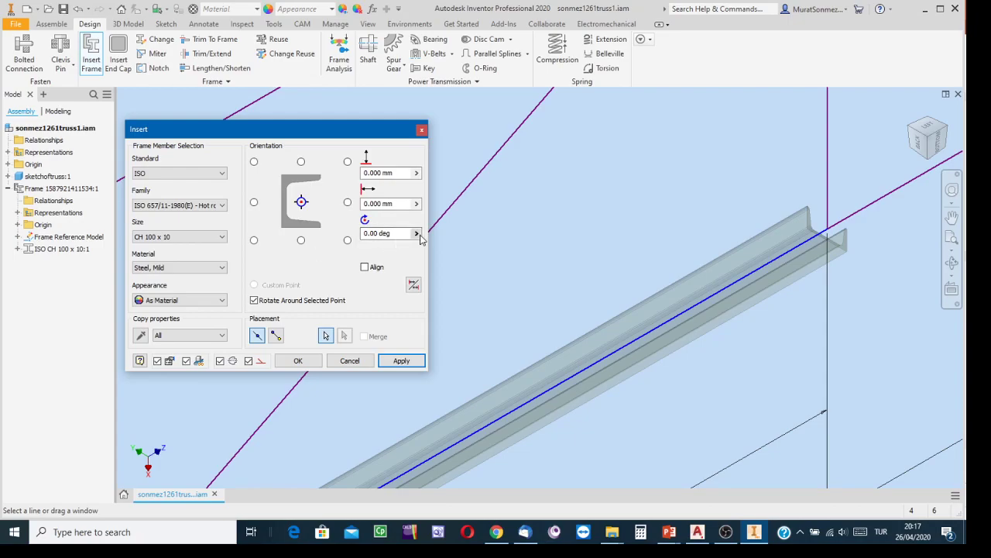
pyautogui.scroll(2, 473, 261)
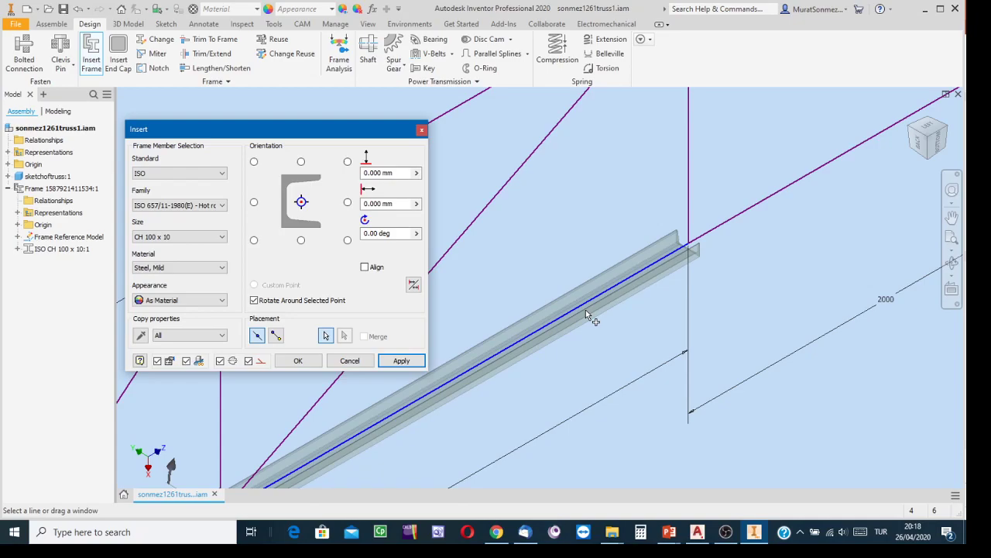
pyautogui.click(417, 234)
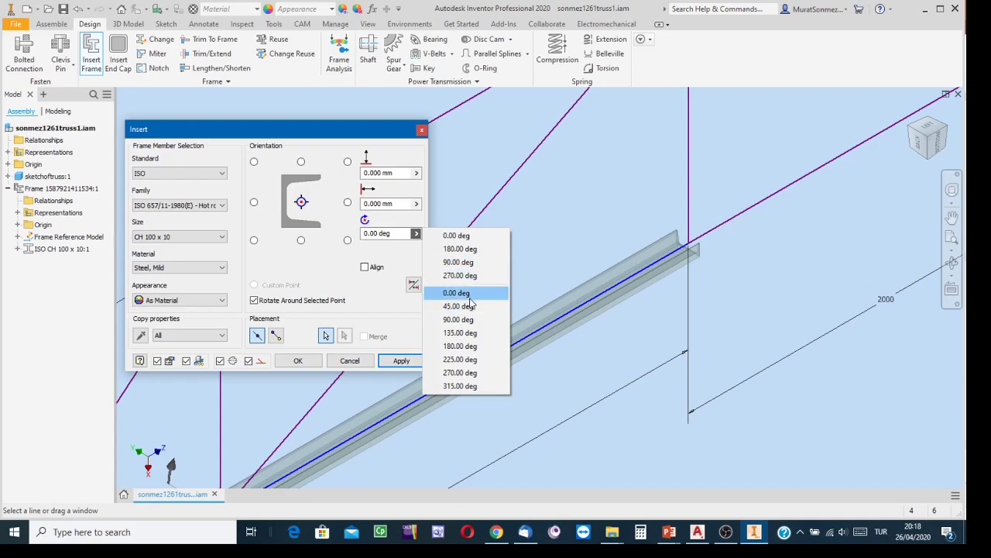
pyautogui.click(531, 240)
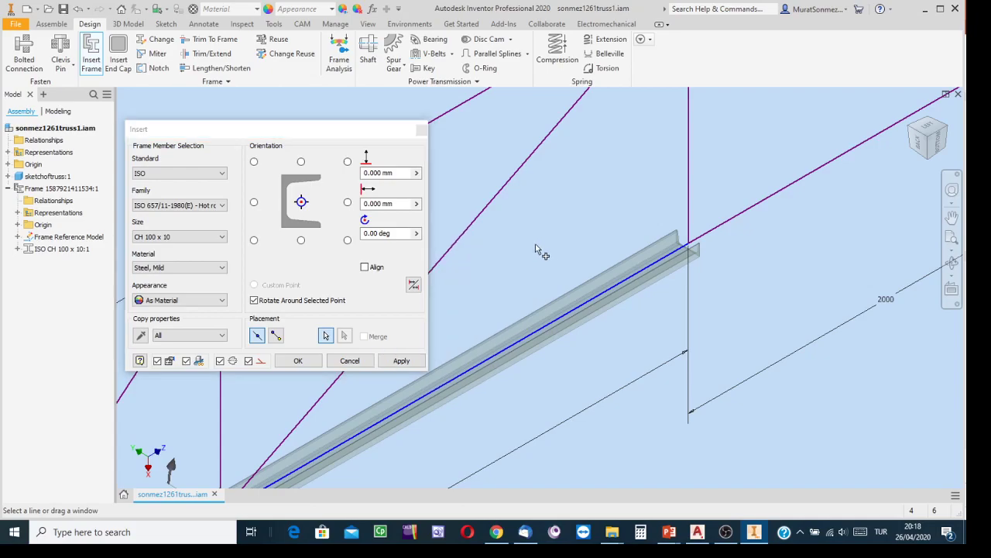
# - Create the previewed channel member on the 2000 mm bottom chord line with its default name
pyautogui.moveTo(739, 305); pyautogui.dragTo(685, 351, button='middle')
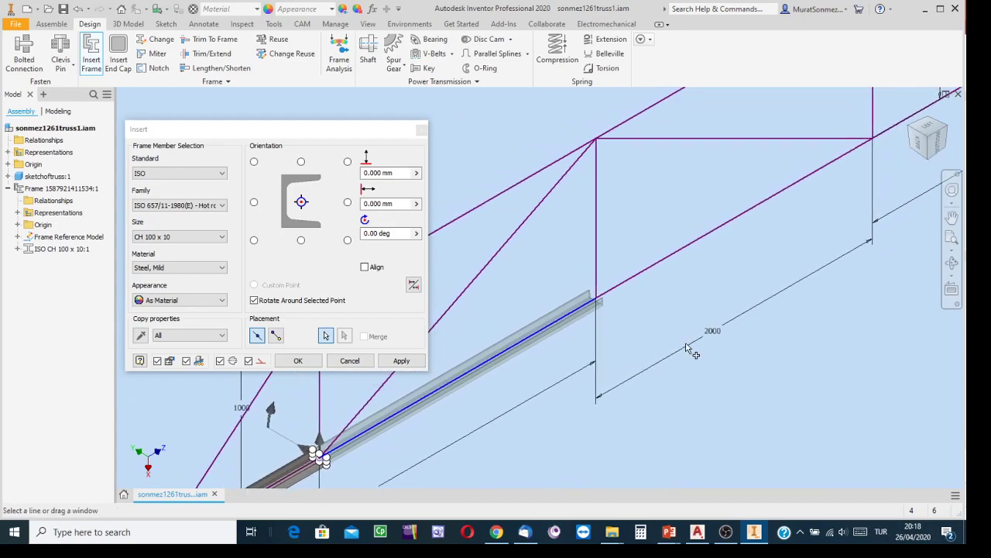
pyautogui.click(403, 362)
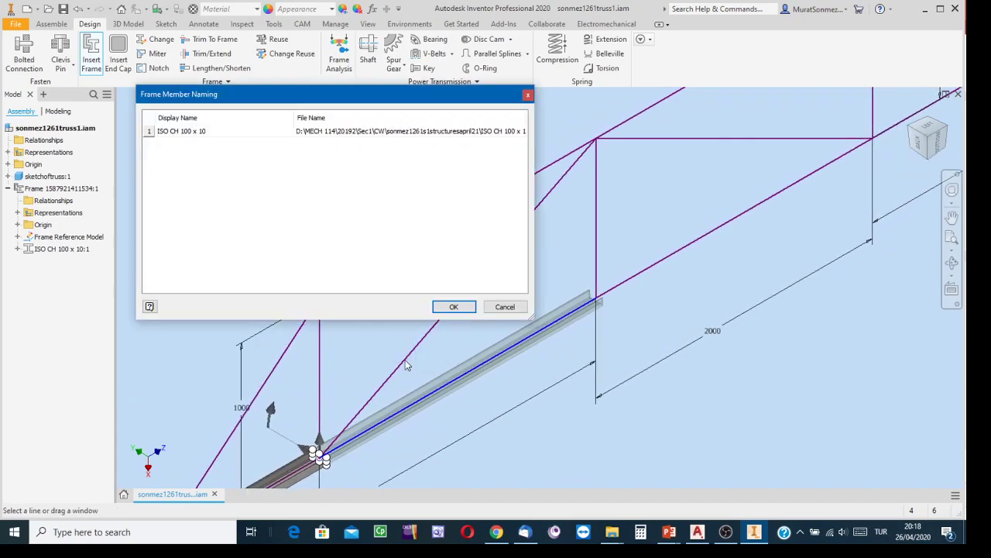
pyautogui.click(453, 308)
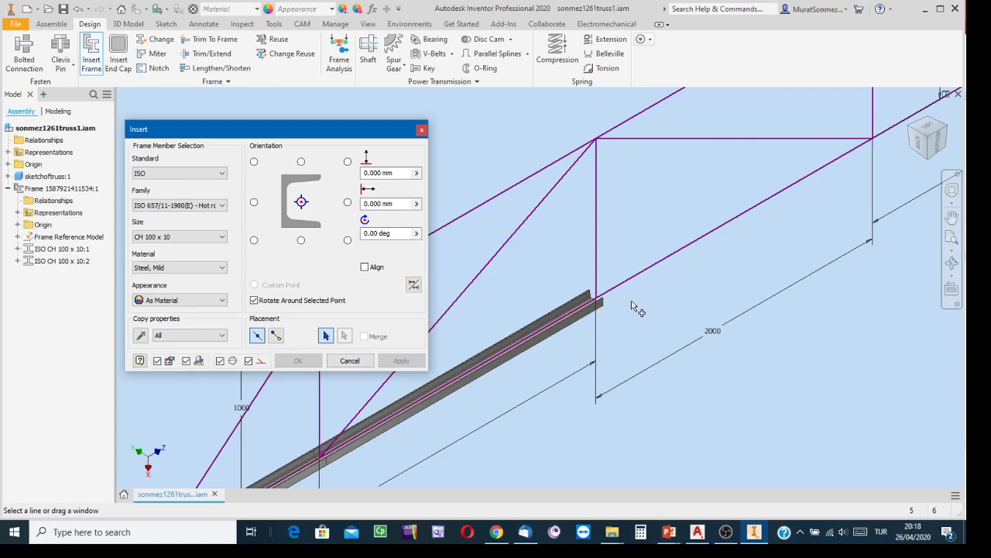
# - Insert CH 100 x 10 members along the remaining 2000 mm and 1200 mm bottom chord lines, accepting the default names
pyautogui.scroll(-3, 636, 309)
pyautogui.moveTo(636, 310); pyautogui.dragTo(591, 340, button='middle')
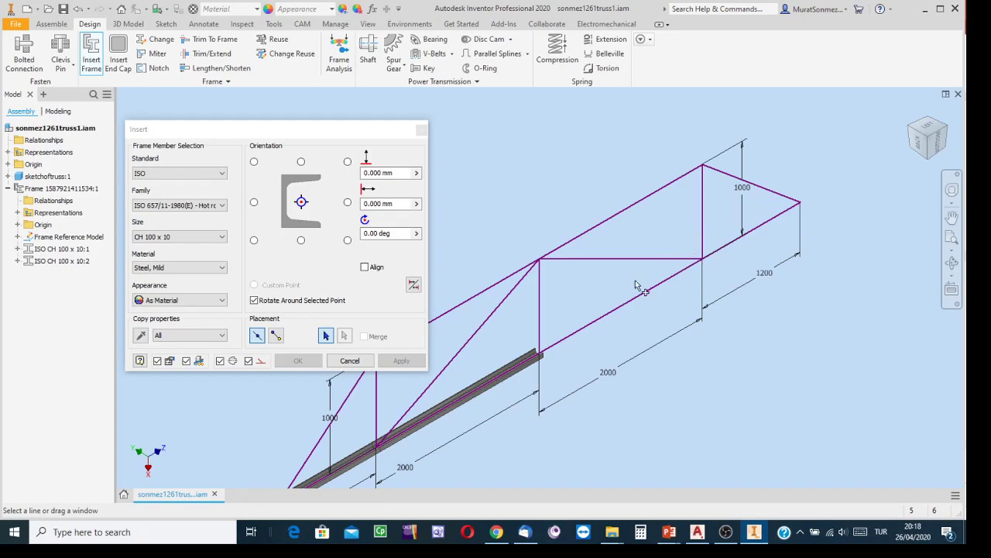
pyautogui.click(596, 333)
pyautogui.scroll(3, 715, 267)
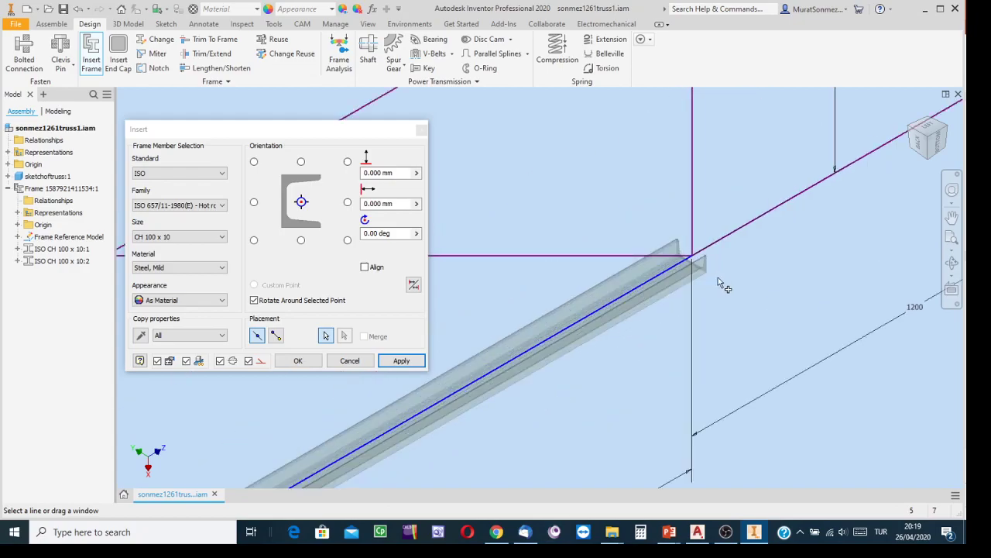
pyautogui.scroll(-2, 748, 296)
pyautogui.moveTo(748, 296); pyautogui.dragTo(680, 332, button='middle')
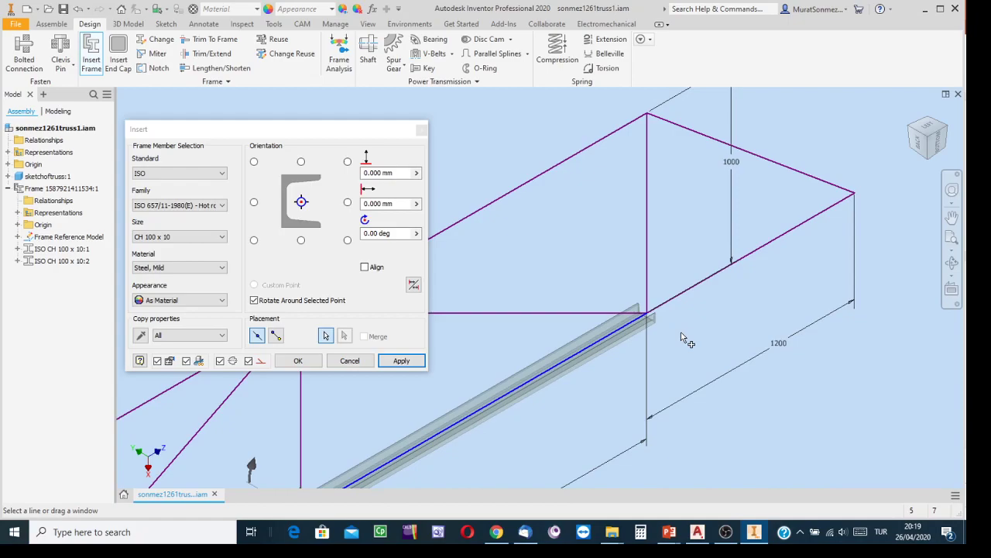
pyautogui.click(699, 288)
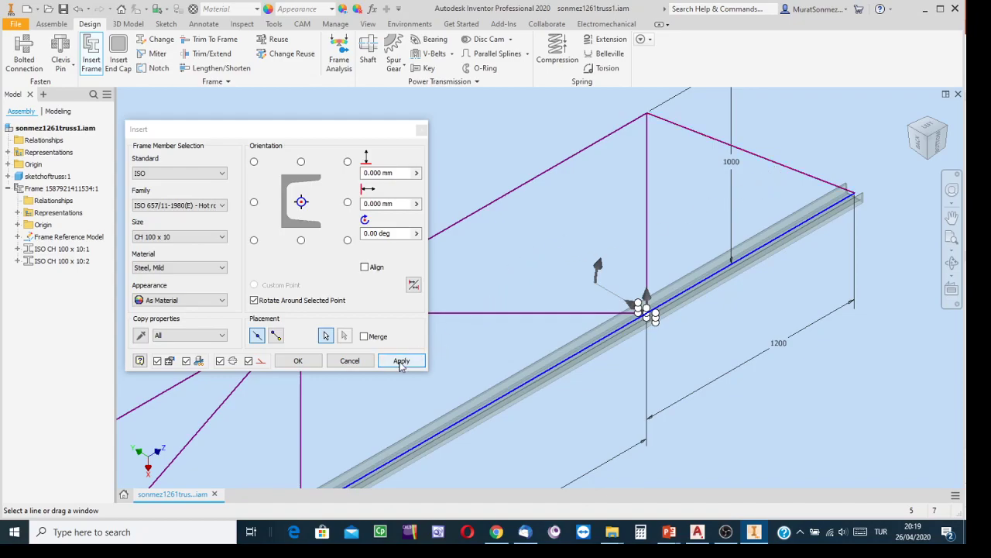
pyautogui.scroll(2, 699, 325)
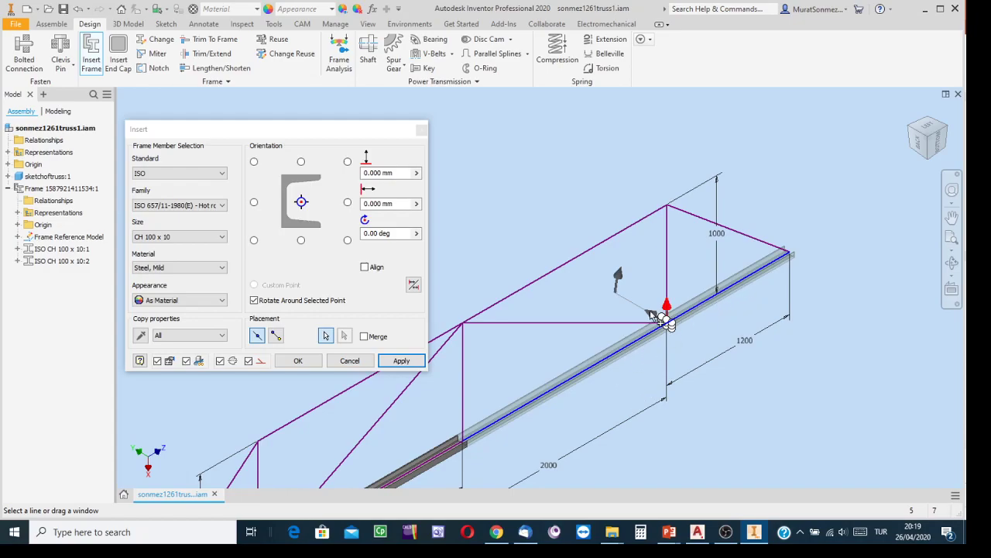
pyautogui.click(401, 361)
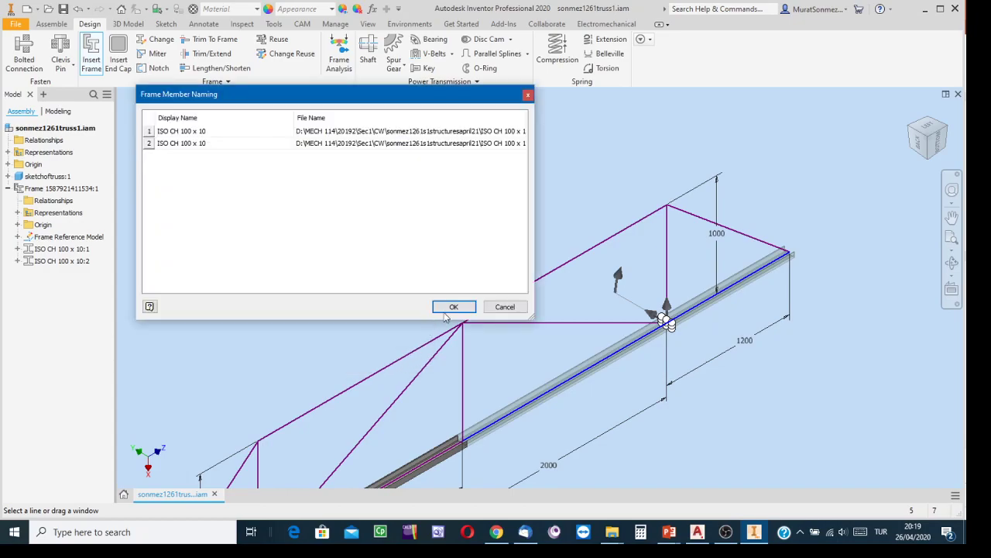
pyautogui.click(454, 307)
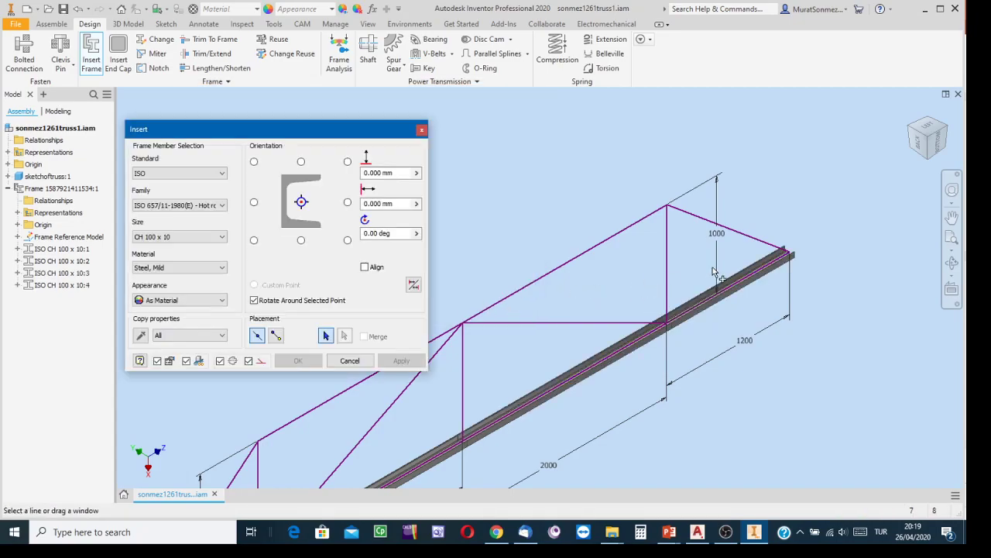
# - Insert a CH 100 x 10 member along the sloping end line at the far end of the truss, accepting its default name
pyautogui.moveTo(714, 272); pyautogui.dragTo(762, 249, button='middle')
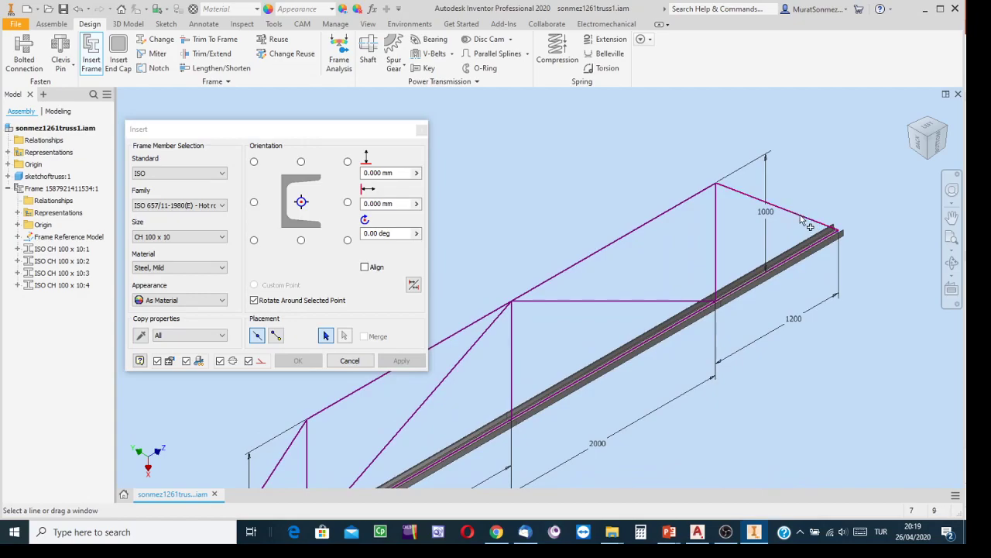
pyautogui.click(806, 224)
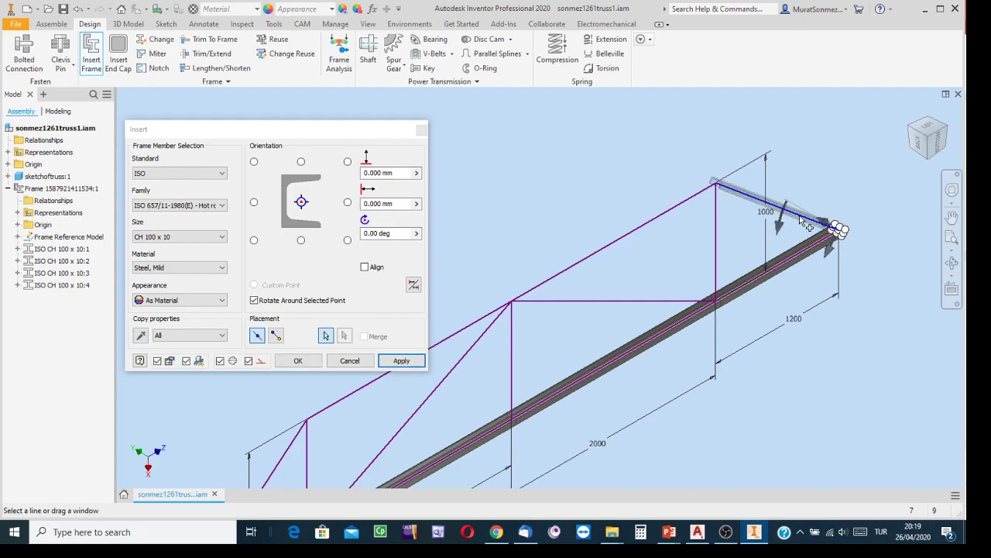
pyautogui.scroll(3, 762, 203)
pyautogui.scroll(2, 740, 183)
pyautogui.moveTo(687, 254); pyautogui.dragTo(863, 323, button='middle')
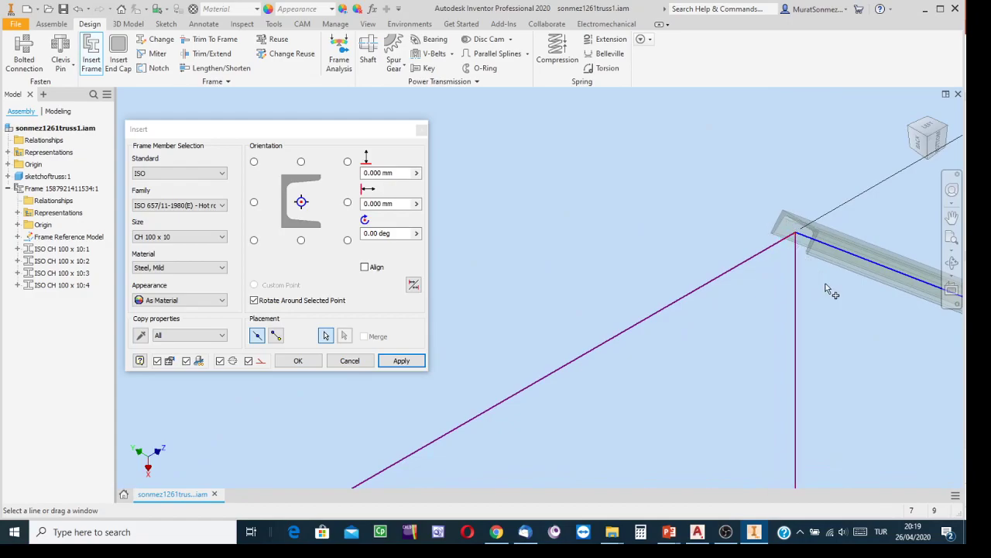
pyautogui.scroll(-3, 828, 288)
pyautogui.moveTo(828, 289); pyautogui.dragTo(768, 217, button='middle')
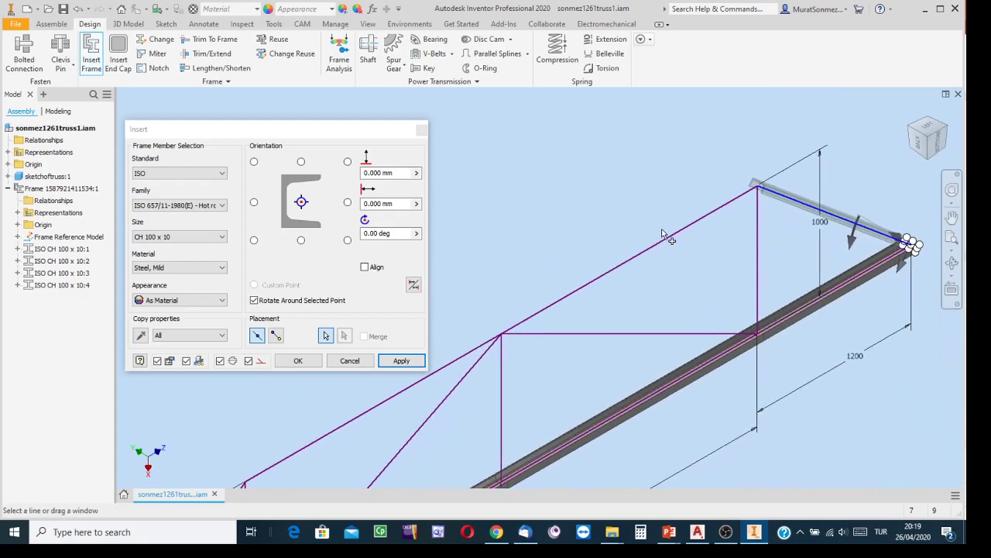
pyautogui.click(400, 360)
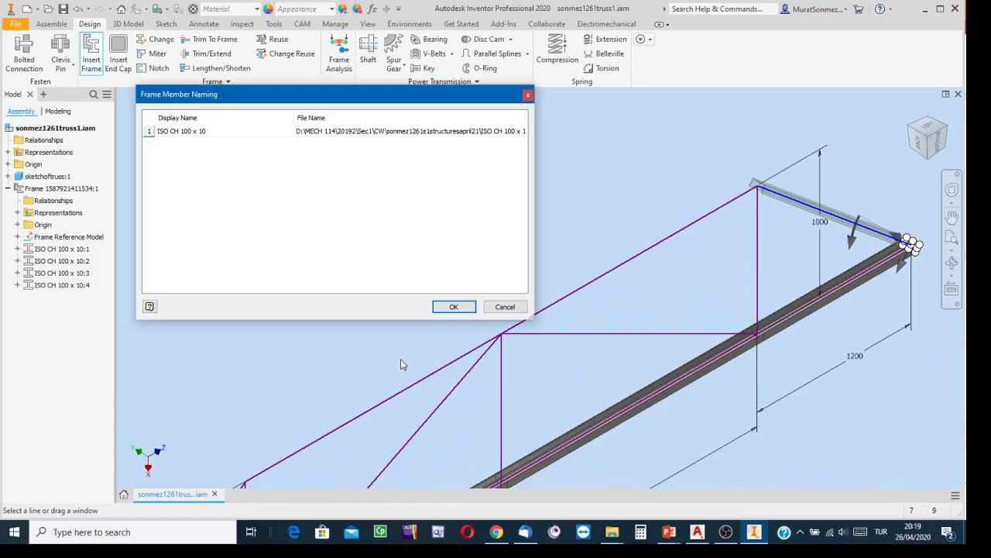
pyautogui.click(453, 306)
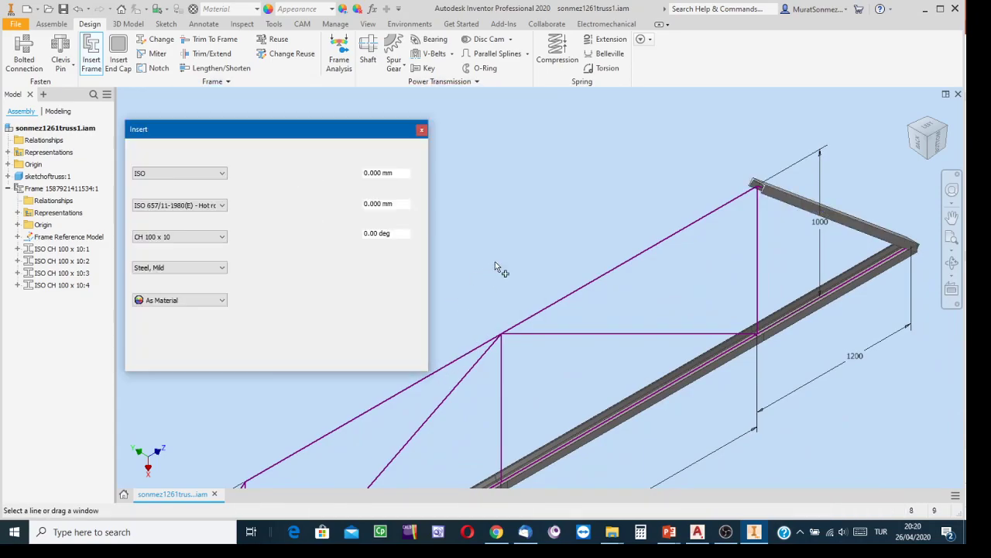
# - Preview a CH 100 x 10 member on the top chord line adjoining the far sloping end member and set its rotation to 180 degrees
pyautogui.scroll(-3, 571, 234)
pyautogui.moveTo(572, 234); pyautogui.dragTo(717, 248, button='middle')
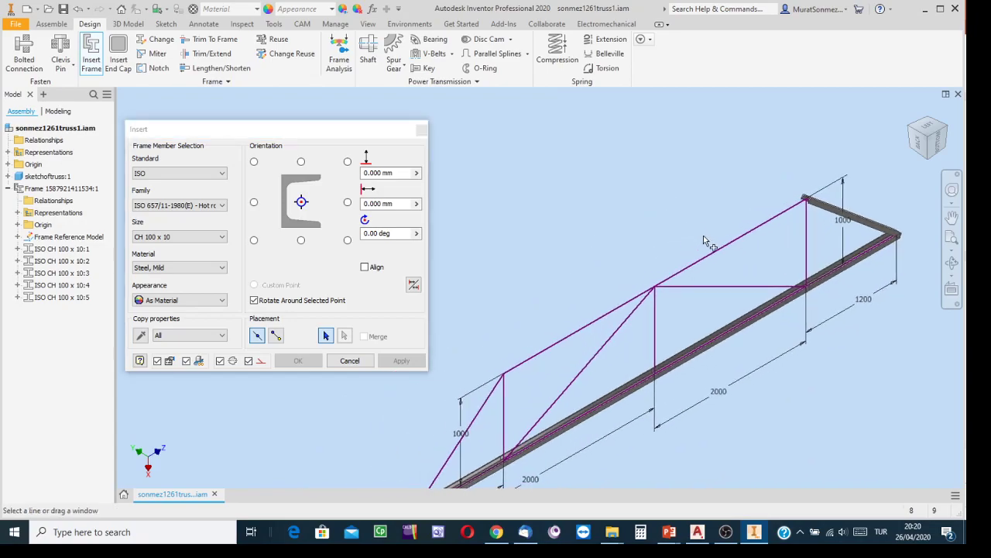
pyautogui.click(736, 260)
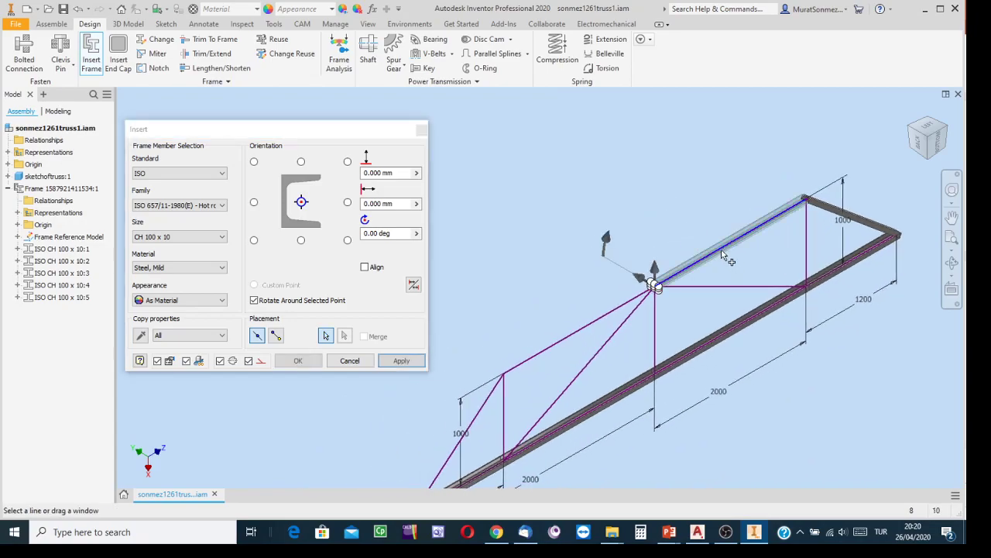
pyautogui.scroll(5, 736, 255)
pyautogui.scroll(-2, 666, 303)
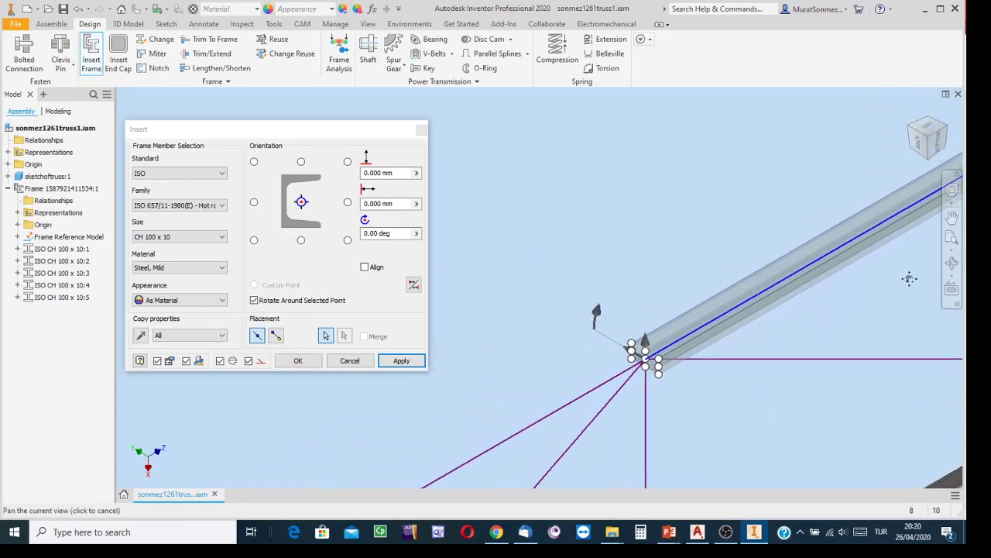
pyautogui.scroll(5, 693, 334)
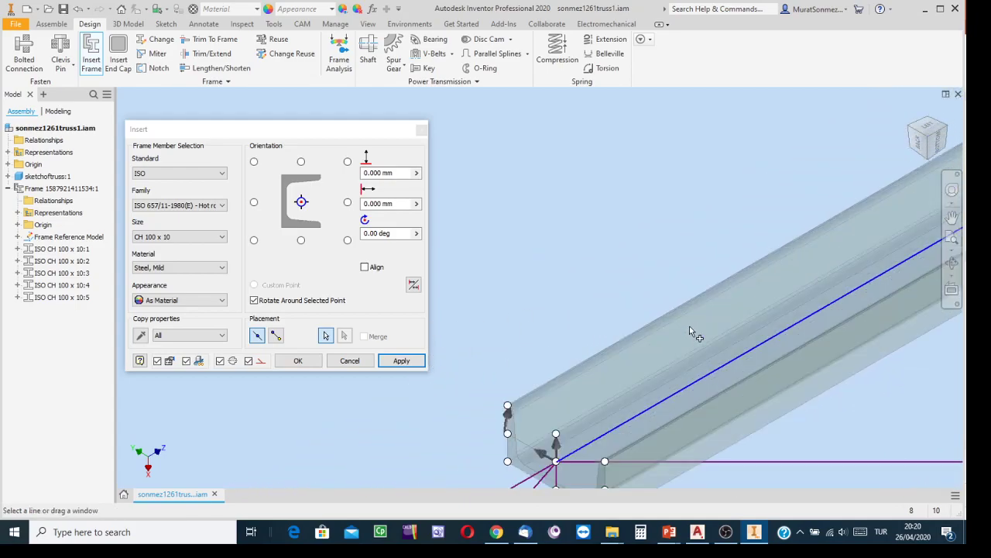
pyautogui.scroll(-2, 691, 331)
pyautogui.scroll(-2, 688, 325)
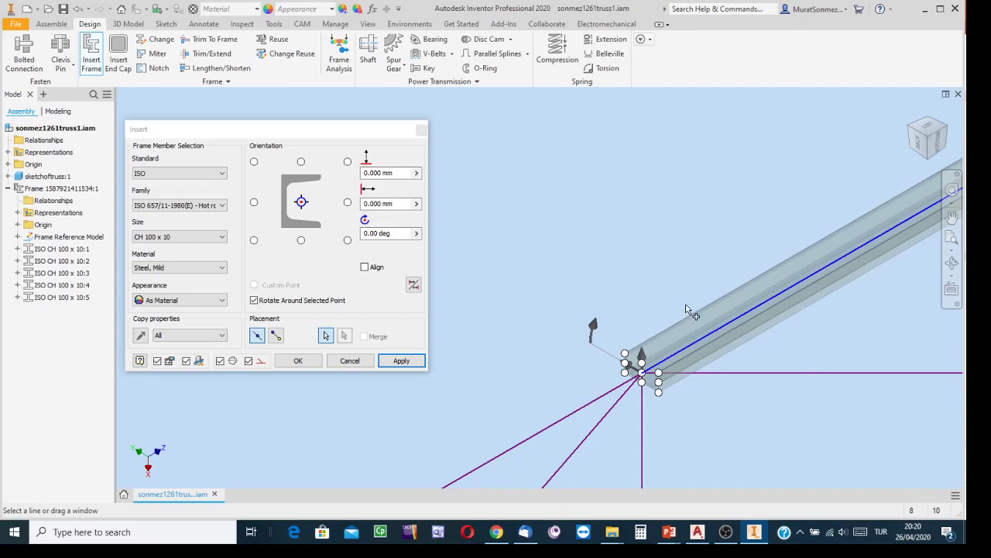
pyautogui.moveTo(639, 260); pyautogui.dragTo(434, 324, button='middle')
pyautogui.scroll(-2, 563, 282)
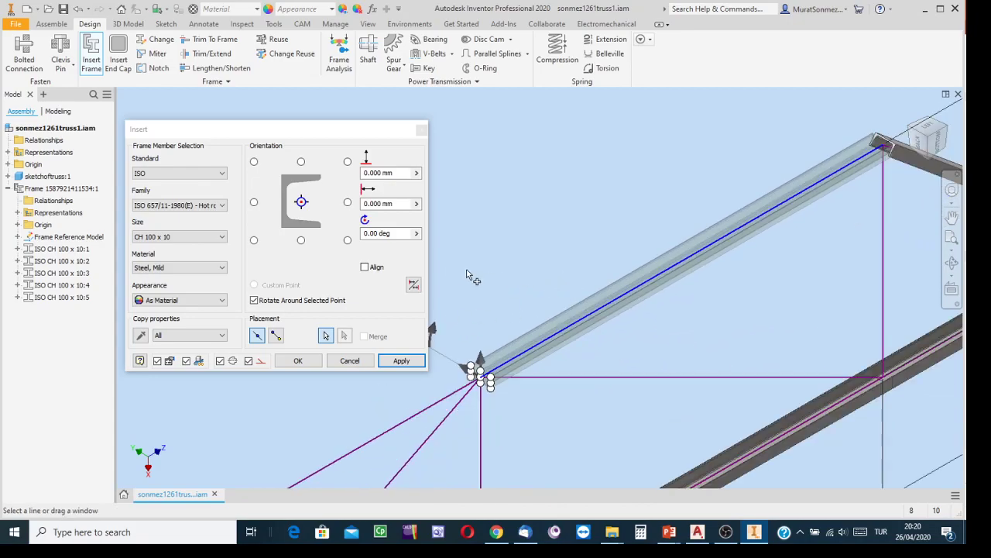
pyautogui.click(417, 234)
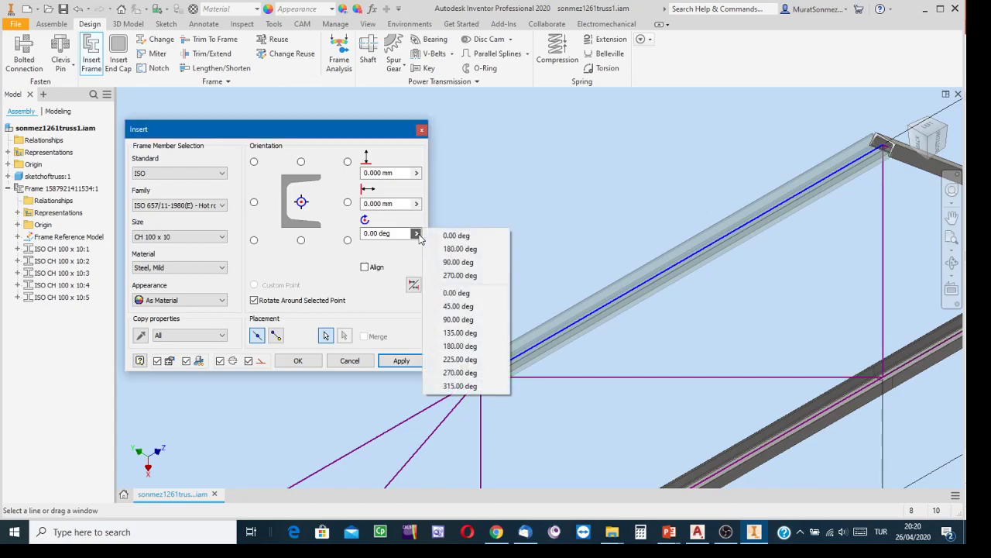
pyautogui.click(460, 248)
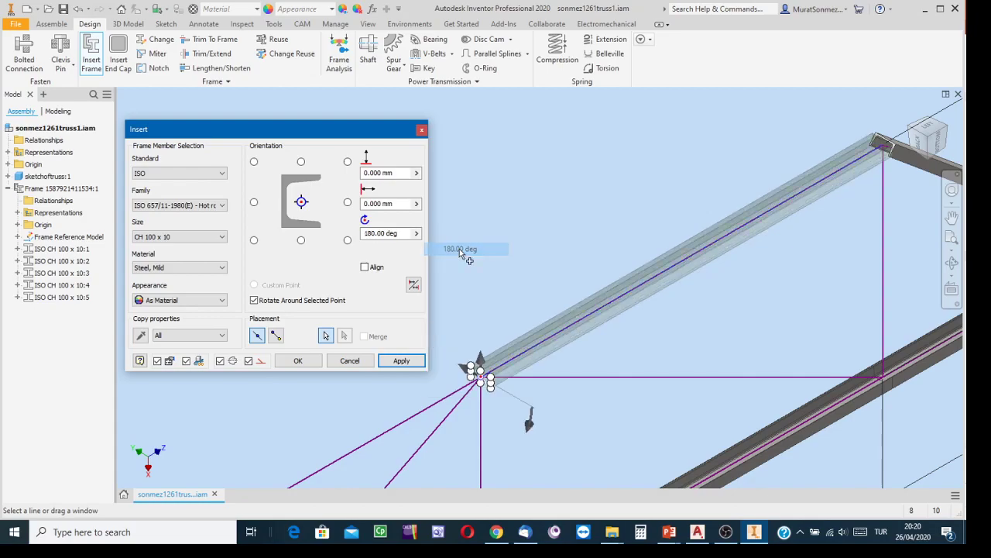
# - Check the rotated channel's open side and create the previewed top chord member with its default name
pyautogui.scroll(5, 653, 248)
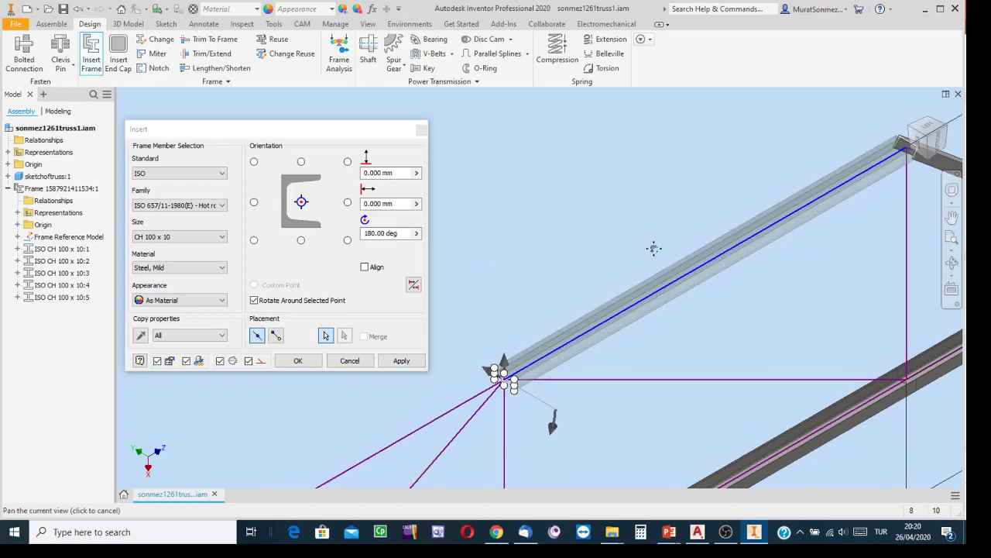
pyautogui.scroll(2, 684, 333)
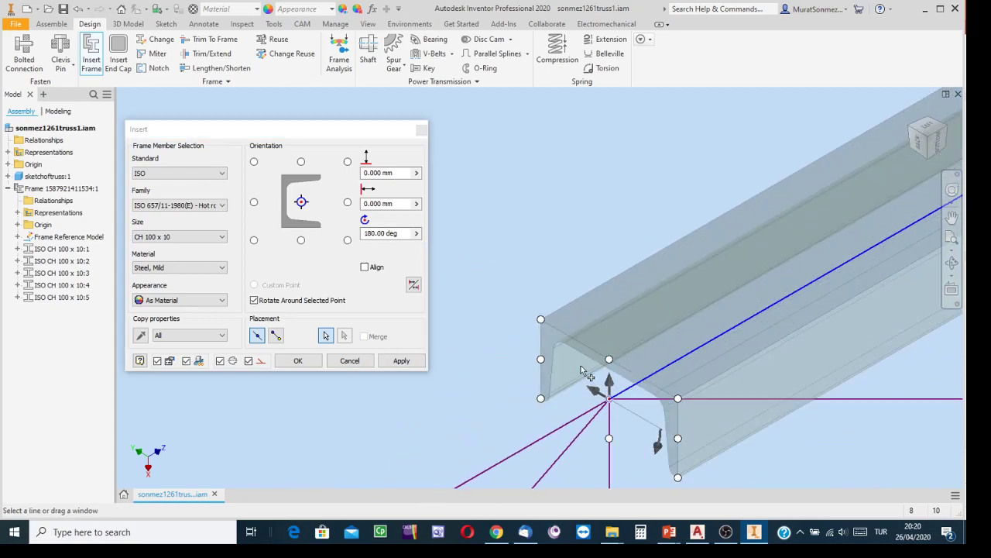
pyautogui.scroll(-3, 580, 360)
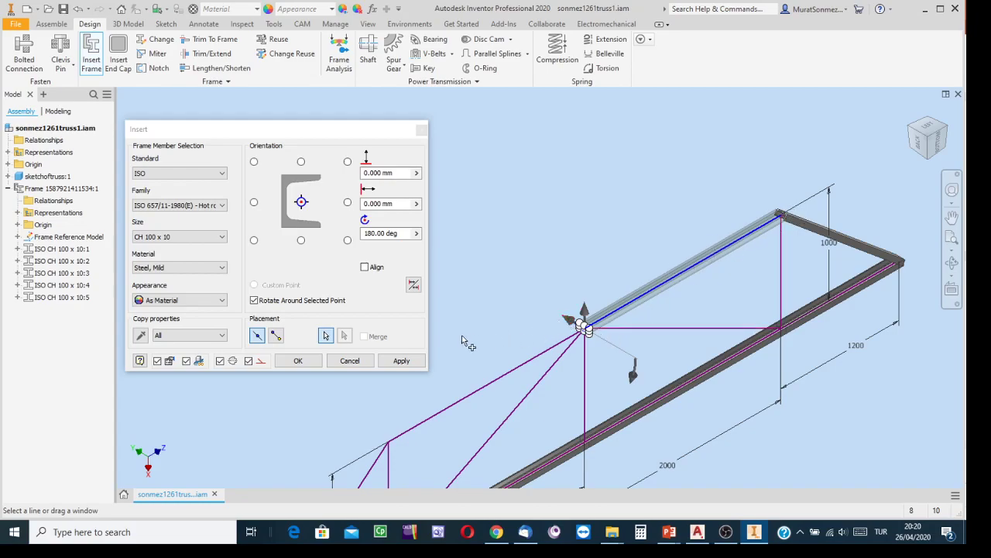
pyautogui.moveTo(465, 329); pyautogui.dragTo(574, 275, button='middle')
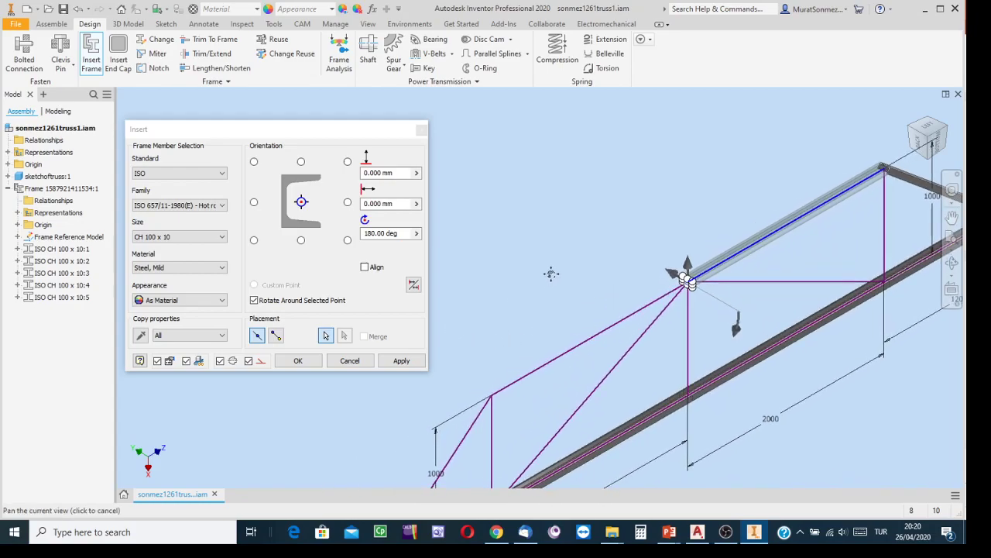
pyautogui.click(400, 362)
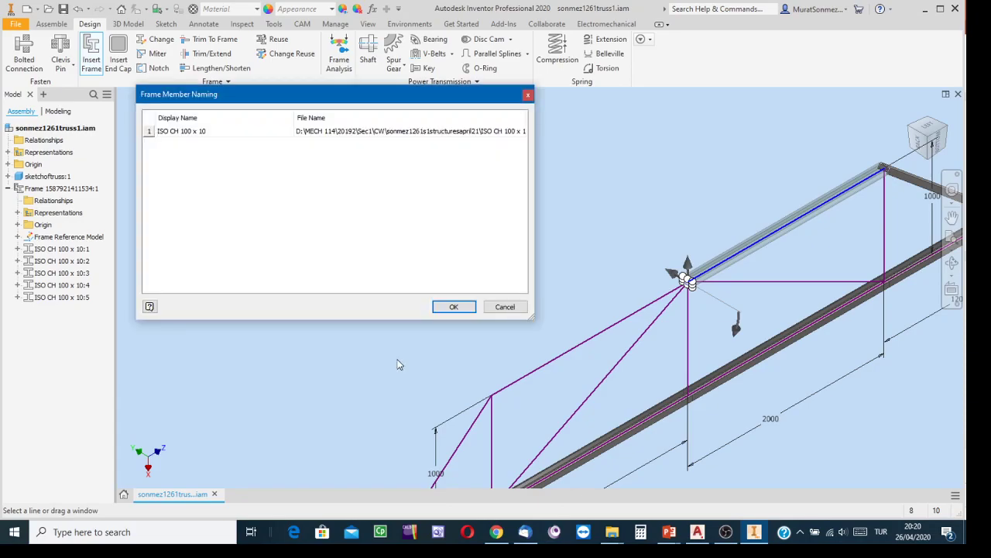
pyautogui.click(471, 308)
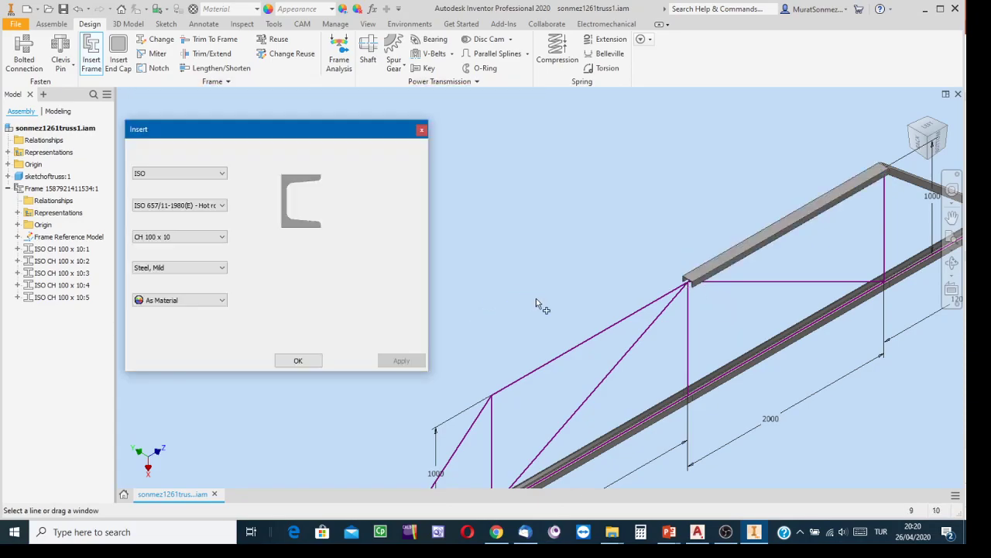
# - Preview a CH 100 x 10 member on the next top chord line and set its rotation to 0 degrees
pyautogui.click(626, 325)
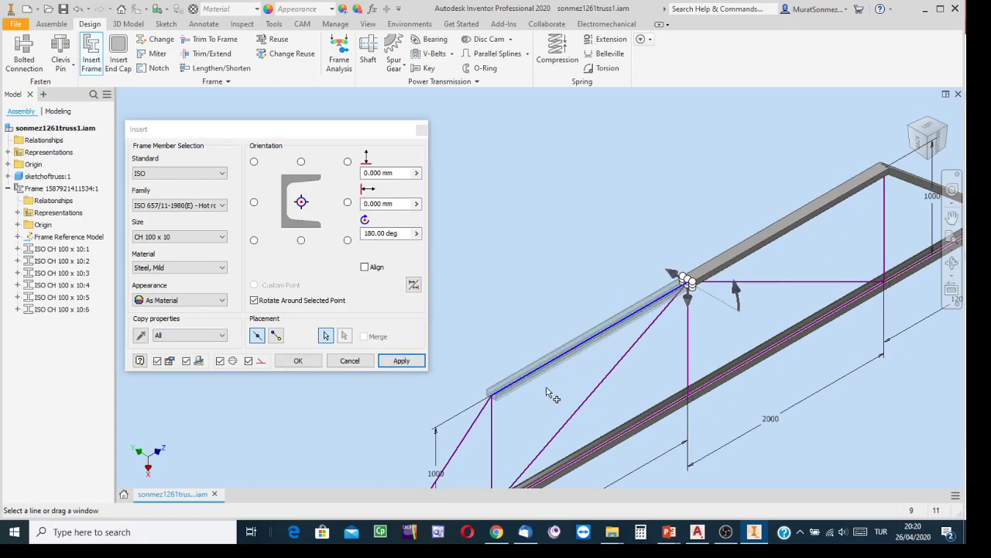
pyautogui.scroll(-3, 546, 393)
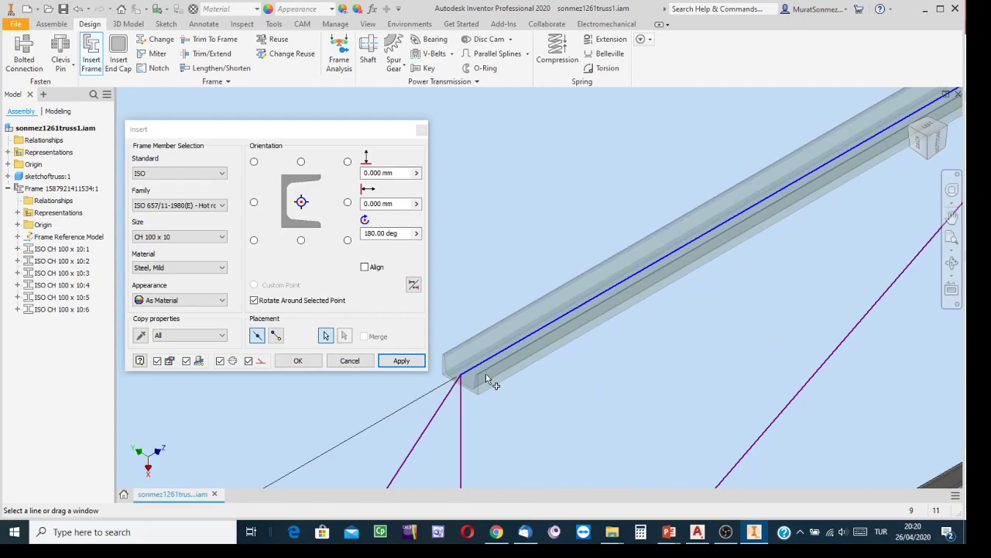
pyautogui.scroll(3, 536, 375)
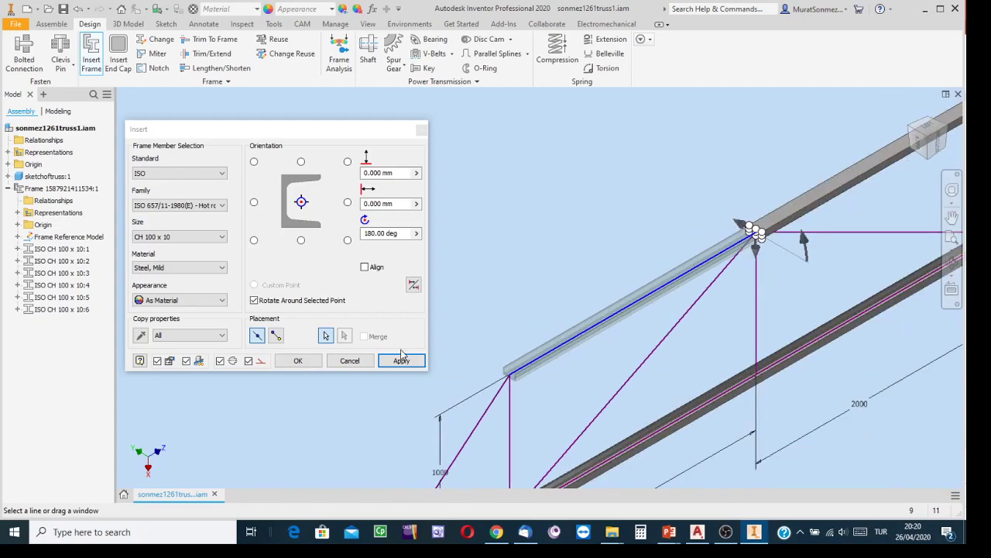
pyautogui.click(417, 234)
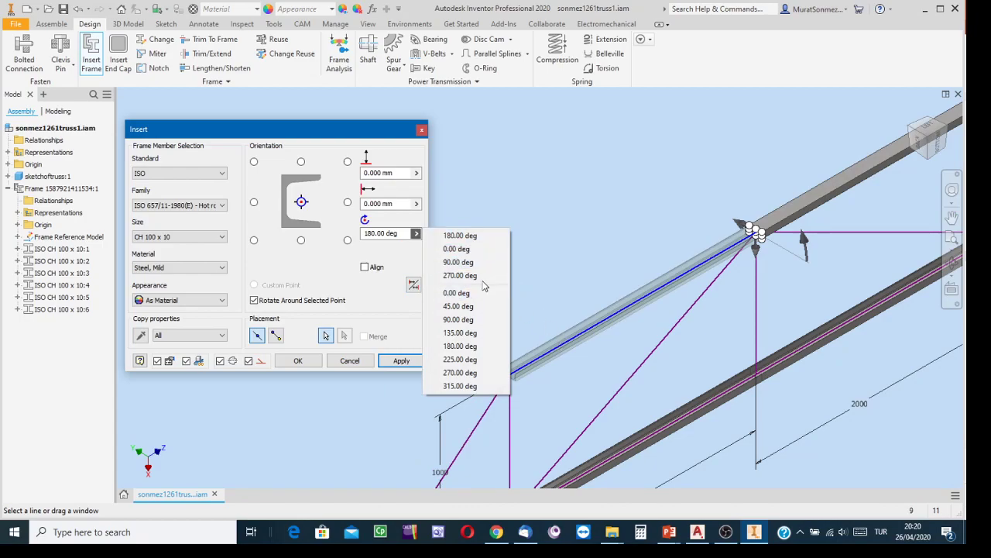
pyautogui.click(539, 205)
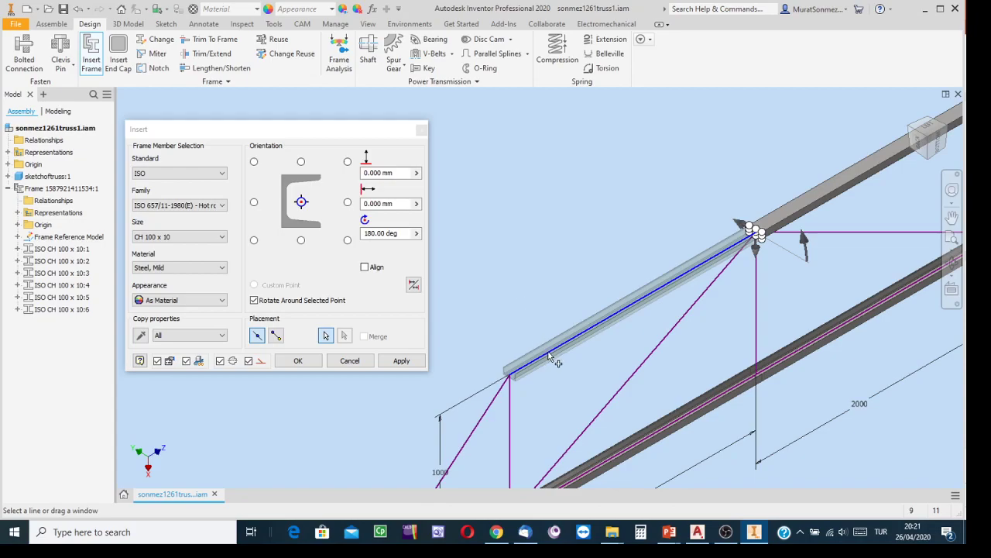
pyautogui.click(416, 233)
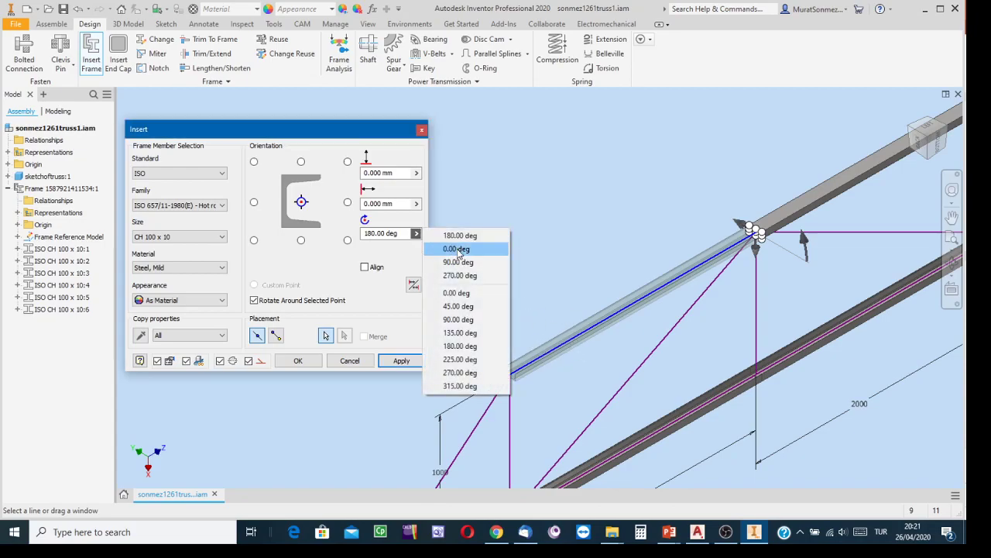
pyautogui.click(455, 248)
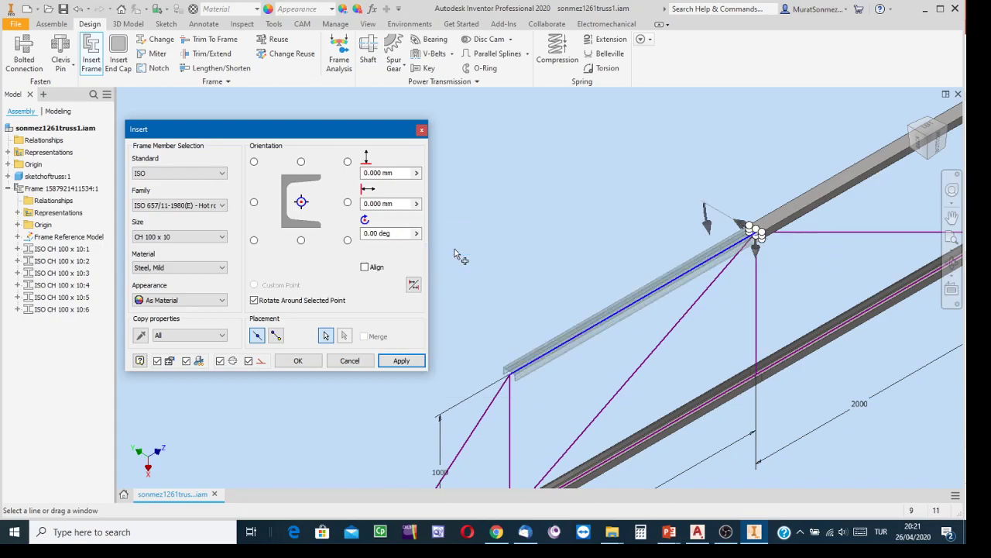
# - Check the orientation of the second top chord channel and create it with its default name
pyautogui.scroll(3, 574, 346)
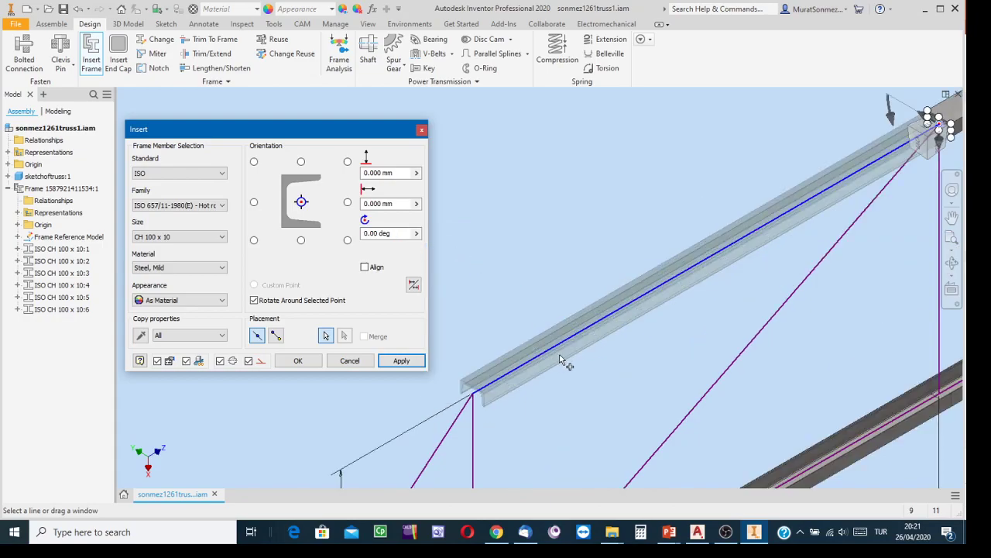
pyautogui.scroll(-3, 498, 304)
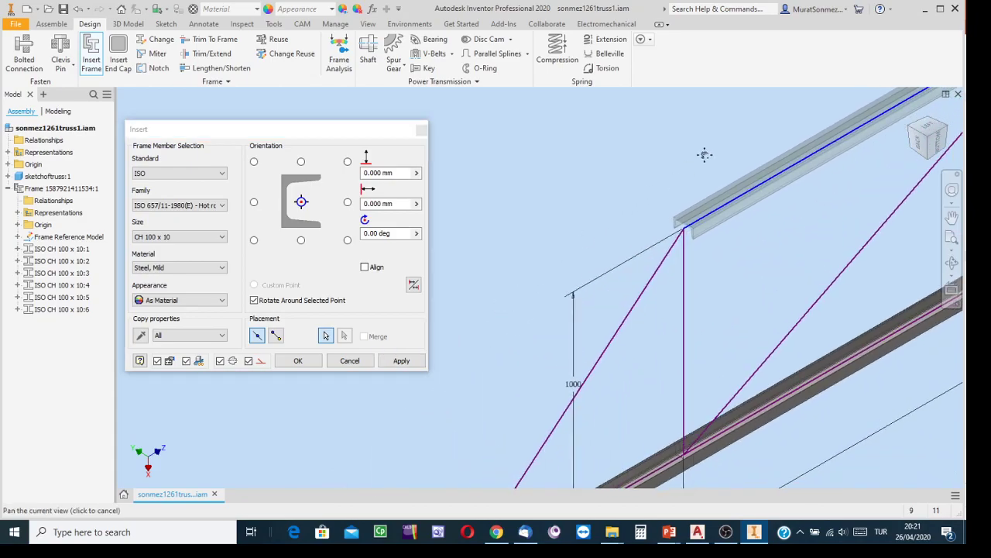
pyautogui.click(397, 361)
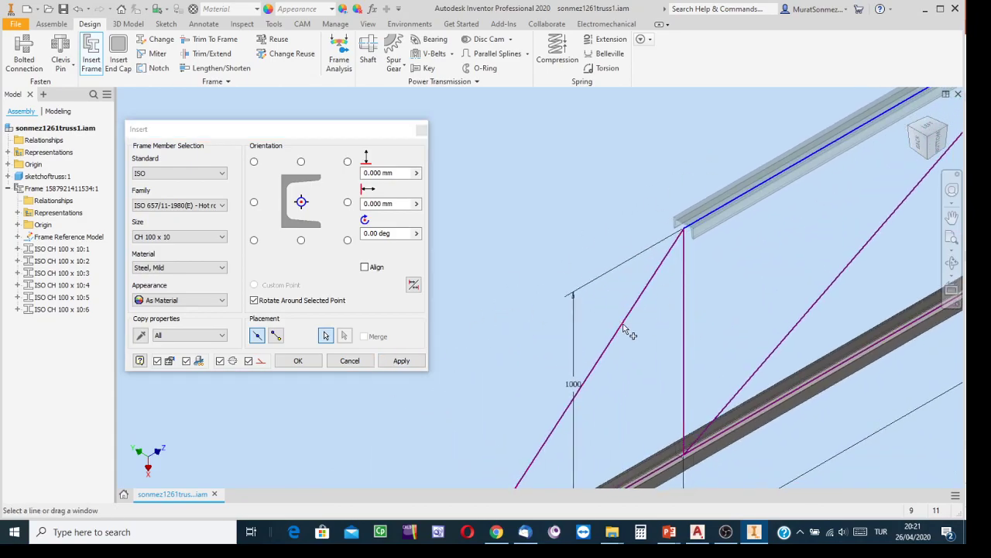
pyautogui.click(400, 361)
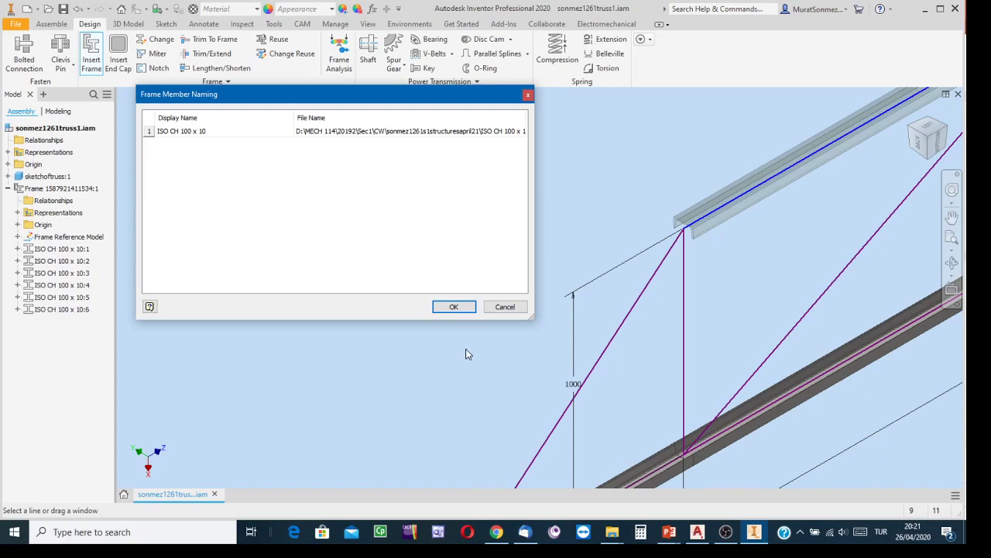
pyautogui.click(460, 307)
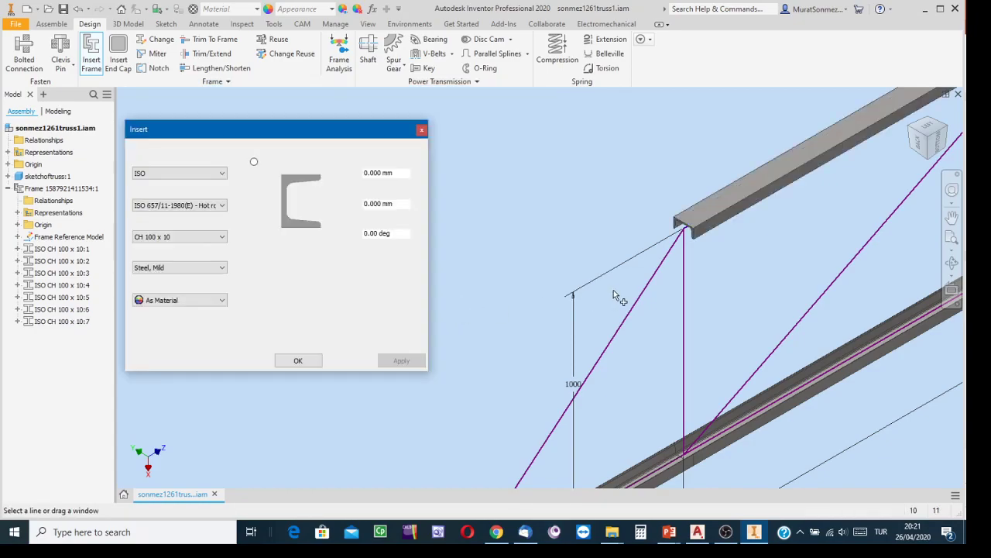
# - Preview a CH 100 x 10 member at 0 degrees on the near sloping end line and examine its joint with the bottom chord
pyautogui.click(649, 333)
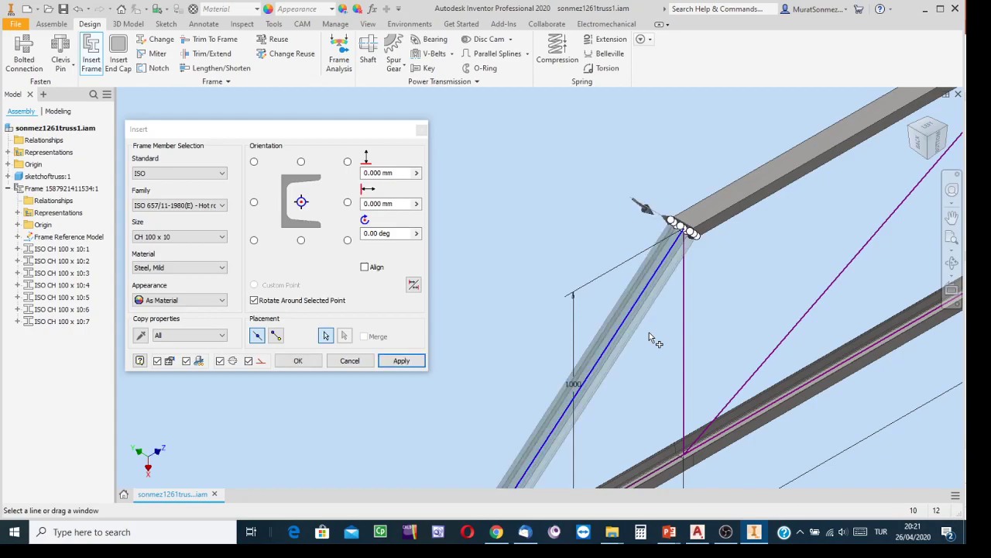
pyautogui.moveTo(655, 339)
pyautogui.mouseDown(button='middle')
pyautogui.moveTo(744, 246)
pyautogui.moveTo(699, 405)
pyautogui.mouseUp(button='middle')
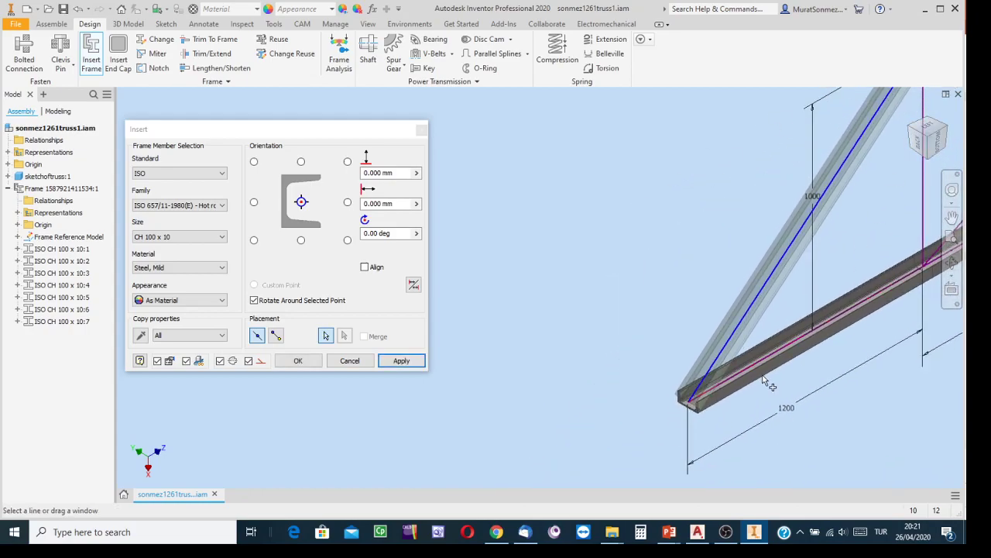
pyautogui.scroll(-5, 698, 405)
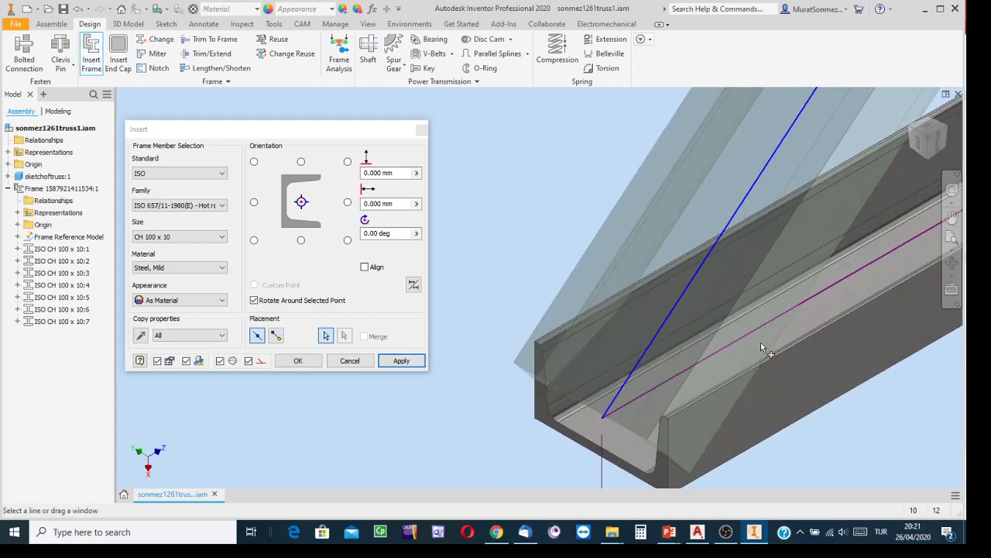
pyautogui.click(952, 262)
pyautogui.moveTo(708, 311); pyautogui.dragTo(720, 290)
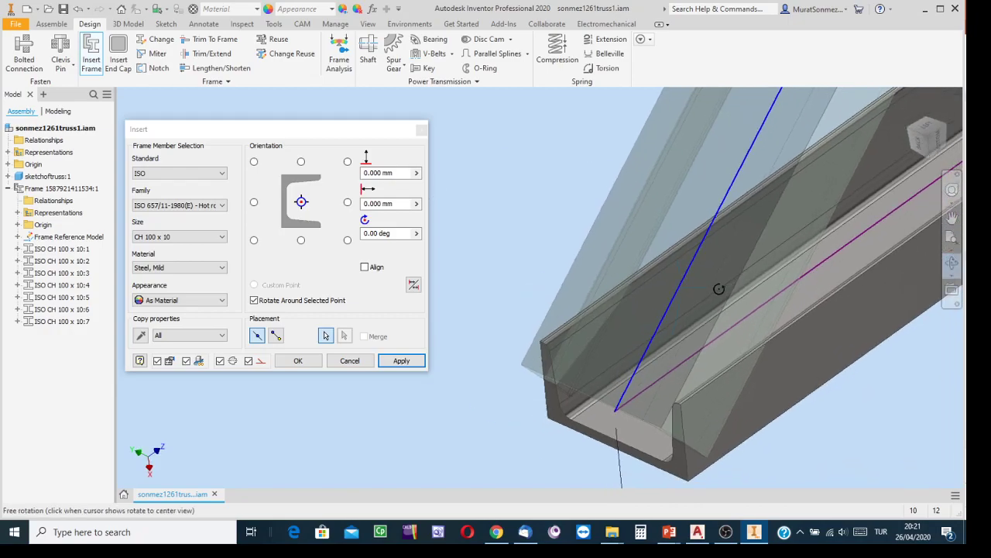
# - Check the previewed sloping end channel's orientation against the whole truss and create the member with its default name
pyautogui.click(579, 271)
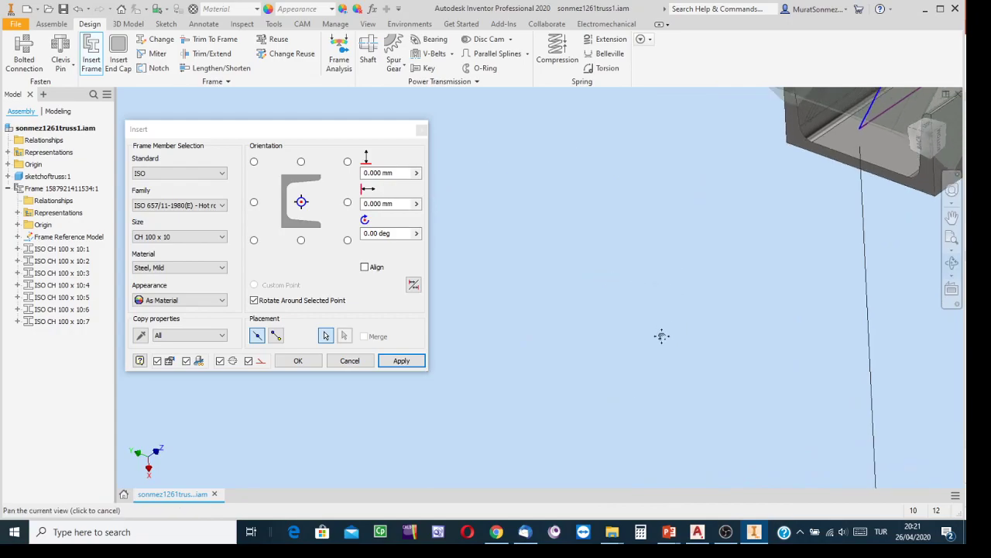
pyautogui.moveTo(660, 336); pyautogui.dragTo(471, 513)
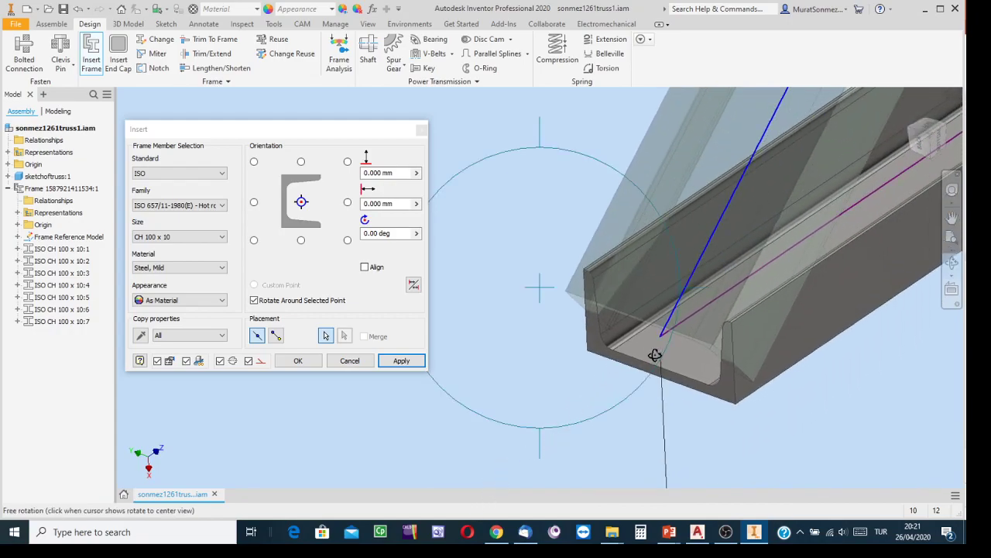
pyautogui.moveTo(555, 296); pyautogui.dragTo(558, 279)
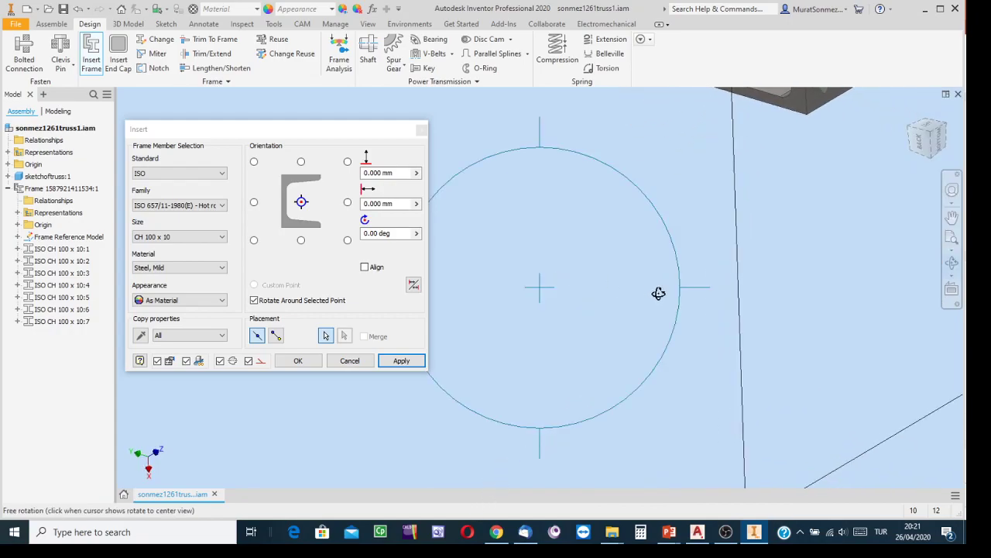
pyautogui.moveTo(658, 293); pyautogui.dragTo(614, 531)
pyautogui.moveTo(656, 367)
pyautogui.mouseDown()
pyautogui.moveTo(653, 322)
pyautogui.moveTo(733, 267)
pyautogui.moveTo(745, 200)
pyautogui.mouseUp()
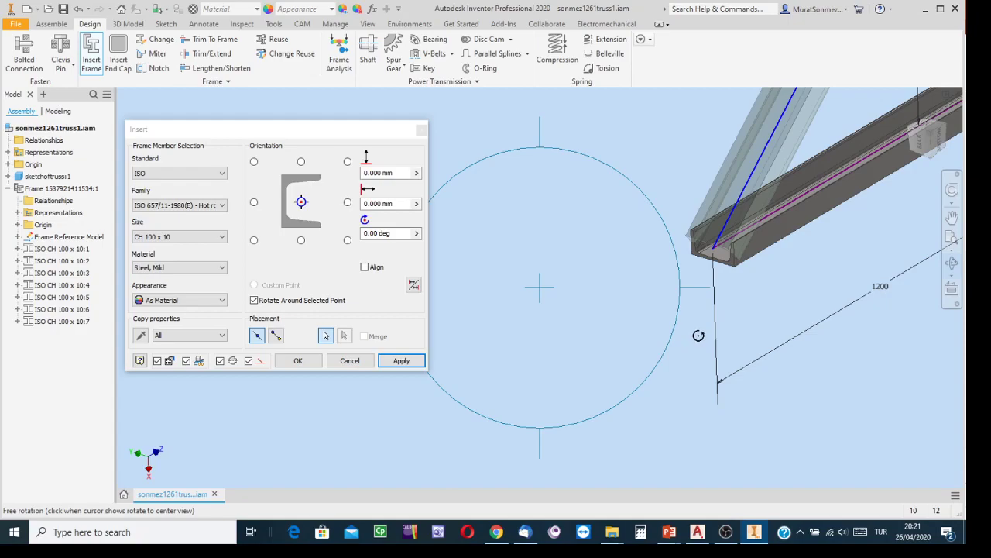
pyautogui.moveTo(693, 332); pyautogui.dragTo(699, 330)
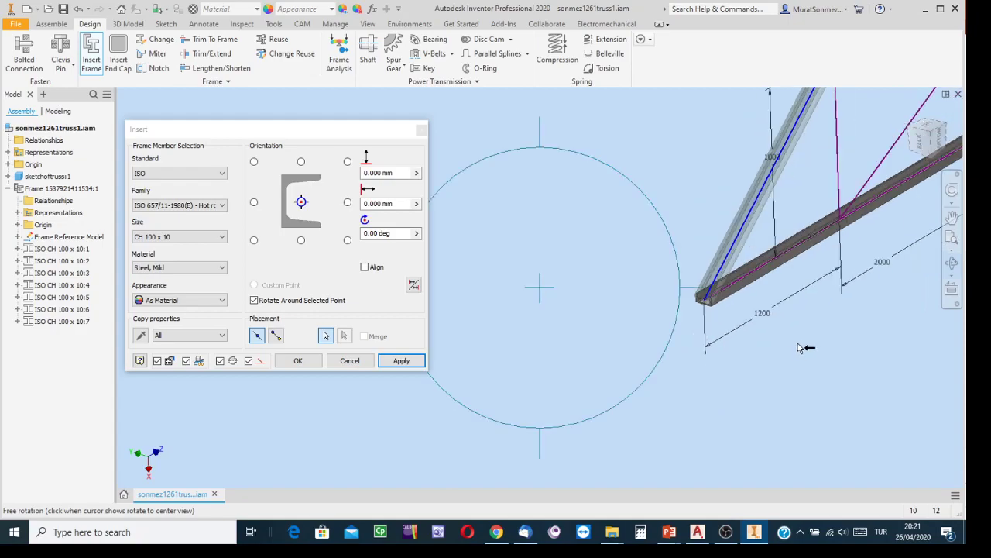
pyautogui.moveTo(798, 347); pyautogui.dragTo(537, 419)
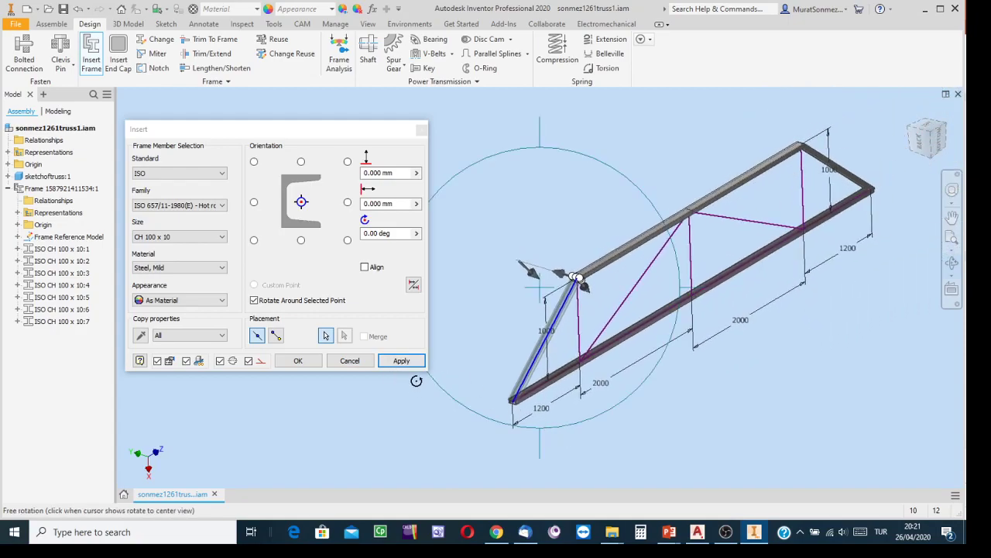
pyautogui.click(400, 360)
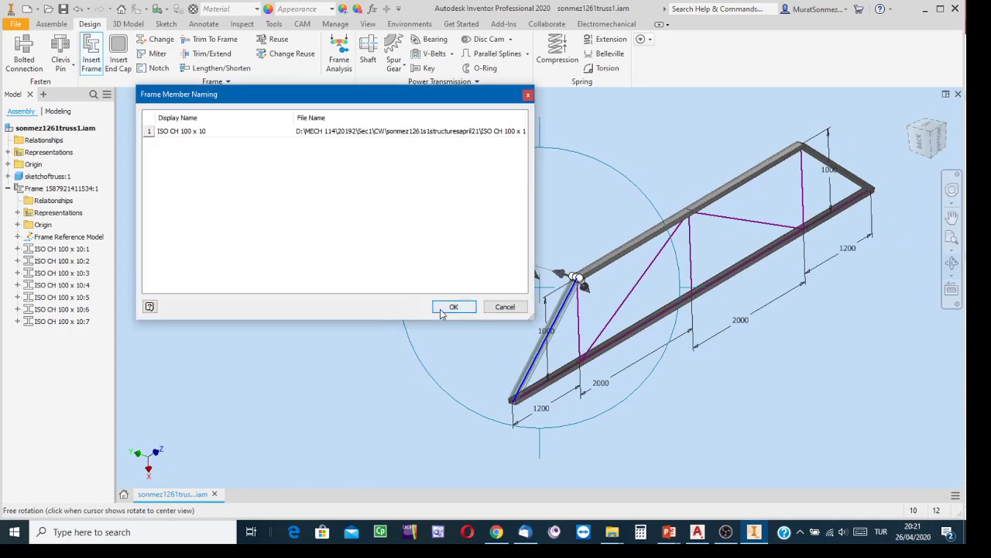
pyautogui.click(453, 308)
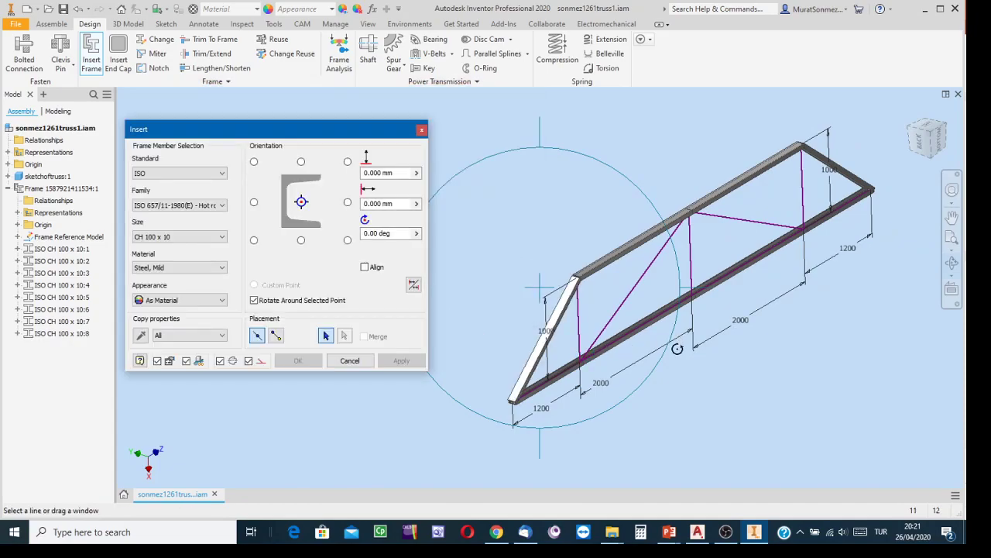
# - Preview a CH 100 x 10 member on the vertical line beside the near sloping end member and check its orientation
pyautogui.scroll(2, 677, 349)
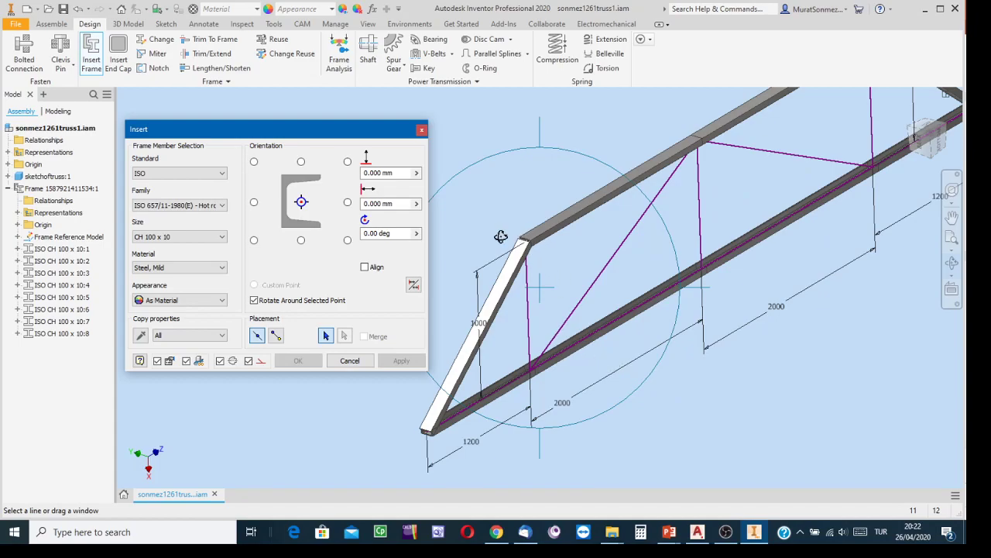
pyautogui.press('F4')
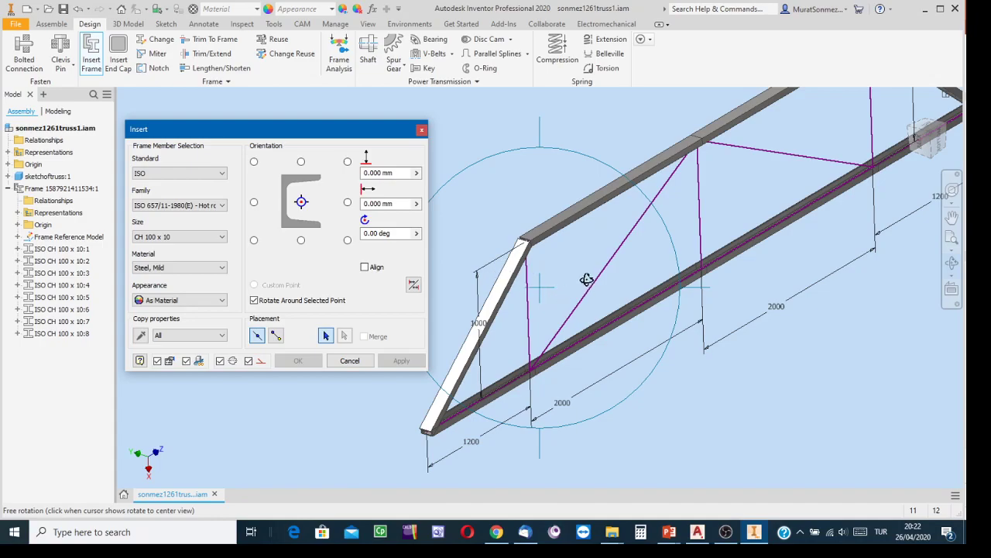
pyautogui.moveTo(580, 268); pyautogui.dragTo(552, 307)
pyautogui.press('Escape')
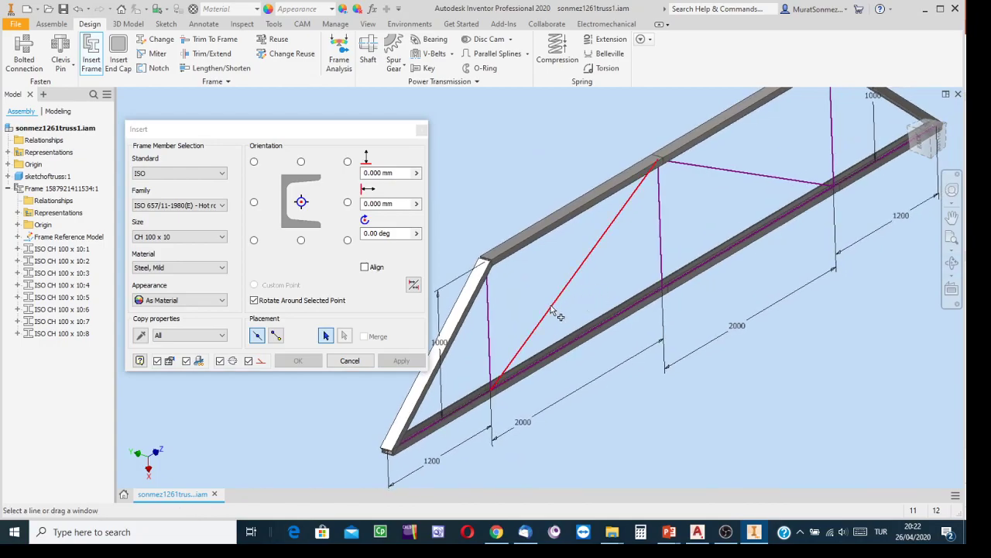
pyautogui.click(489, 327)
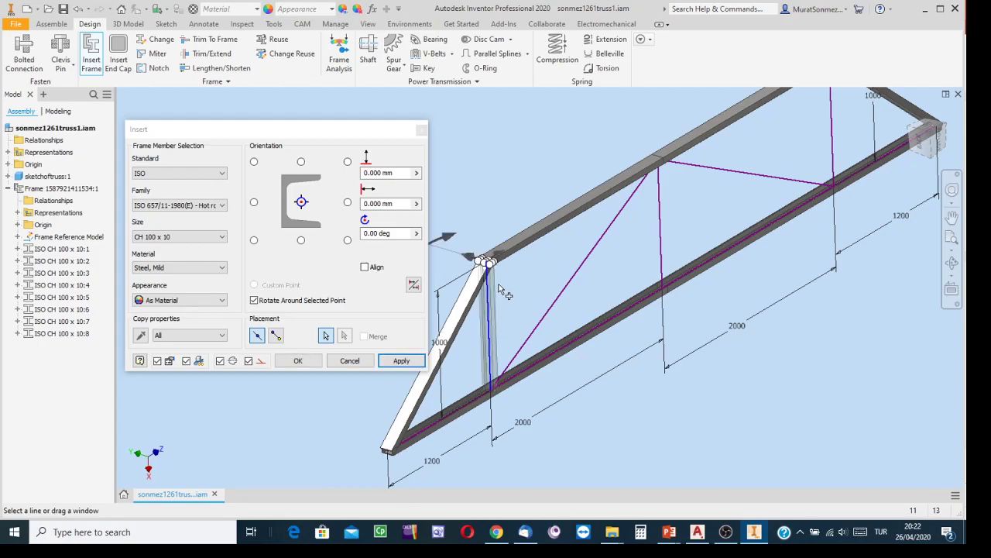
pyautogui.scroll(-3, 501, 291)
pyautogui.moveTo(501, 291); pyautogui.dragTo(615, 115, button='middle')
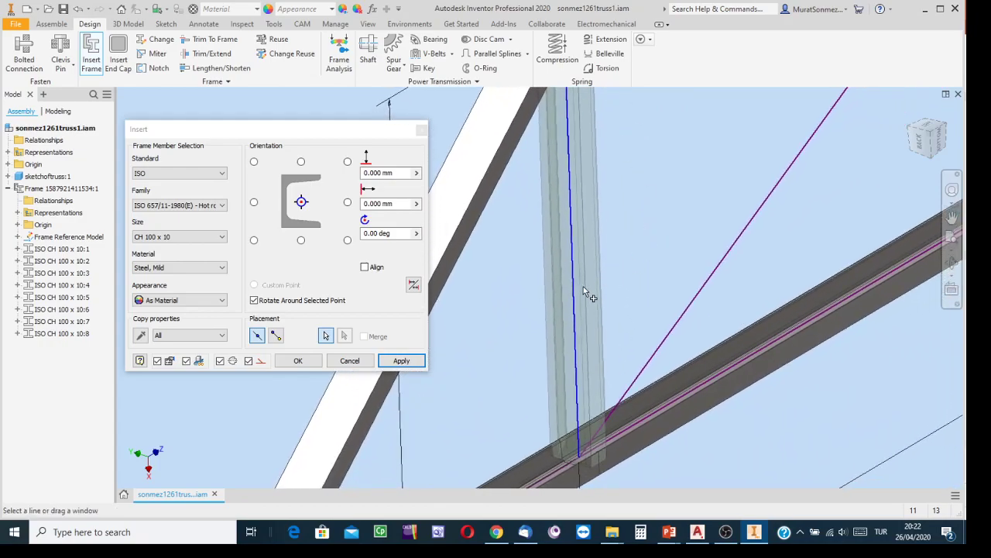
pyautogui.scroll(-5, 597, 288)
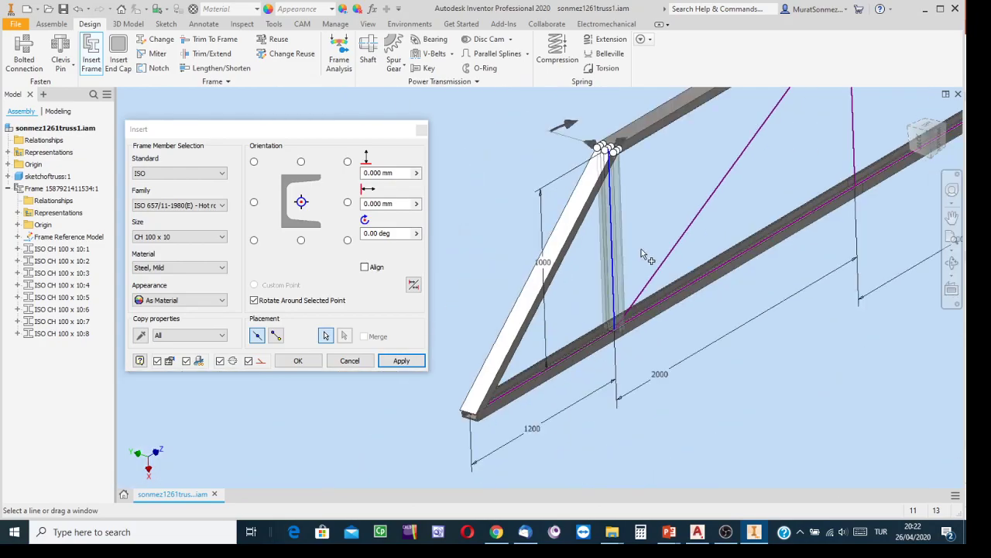
pyautogui.moveTo(642, 256); pyautogui.dragTo(540, 308, button='middle')
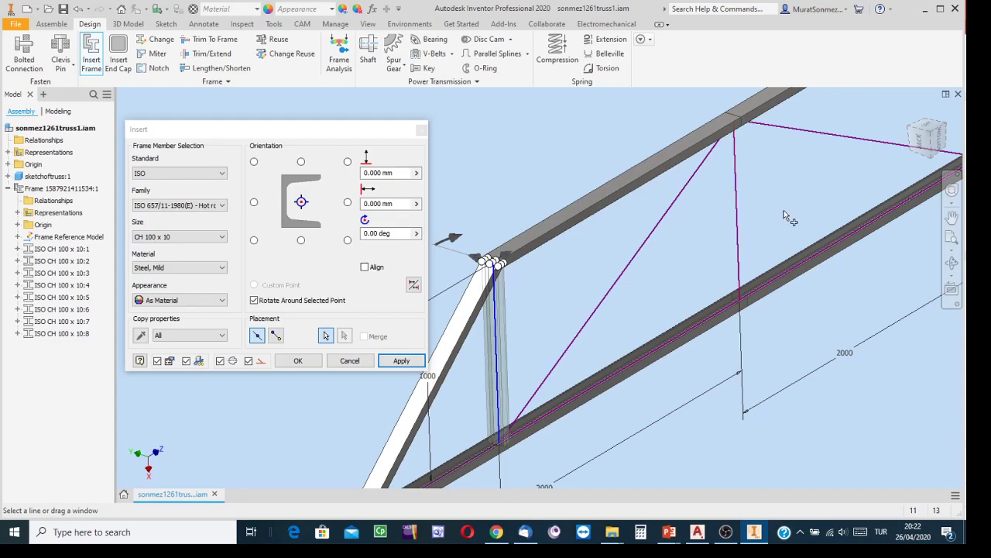
# - Add the middle and far vertical lines to the selection and create all three vertical members with their default names
pyautogui.moveTo(784, 210); pyautogui.dragTo(665, 317, button='middle')
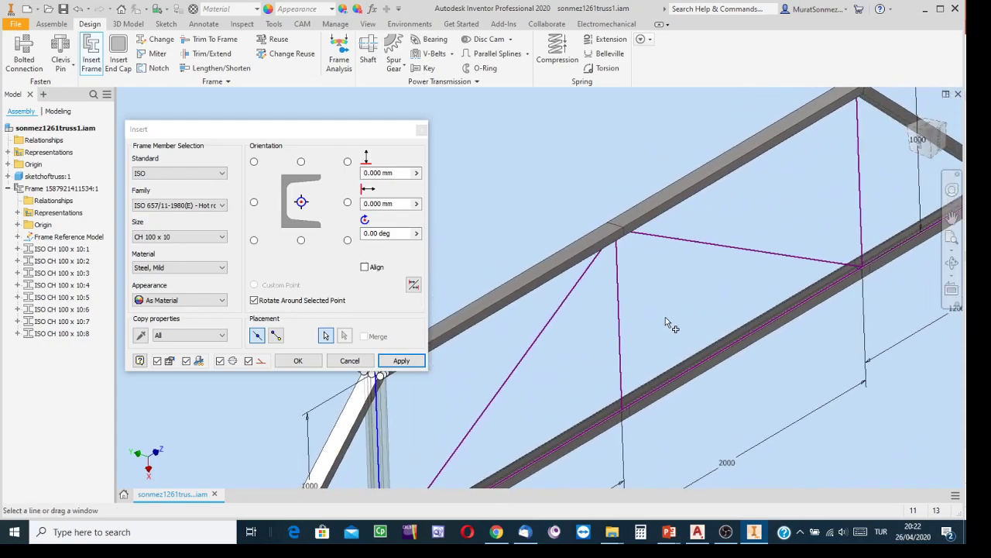
pyautogui.click(619, 321)
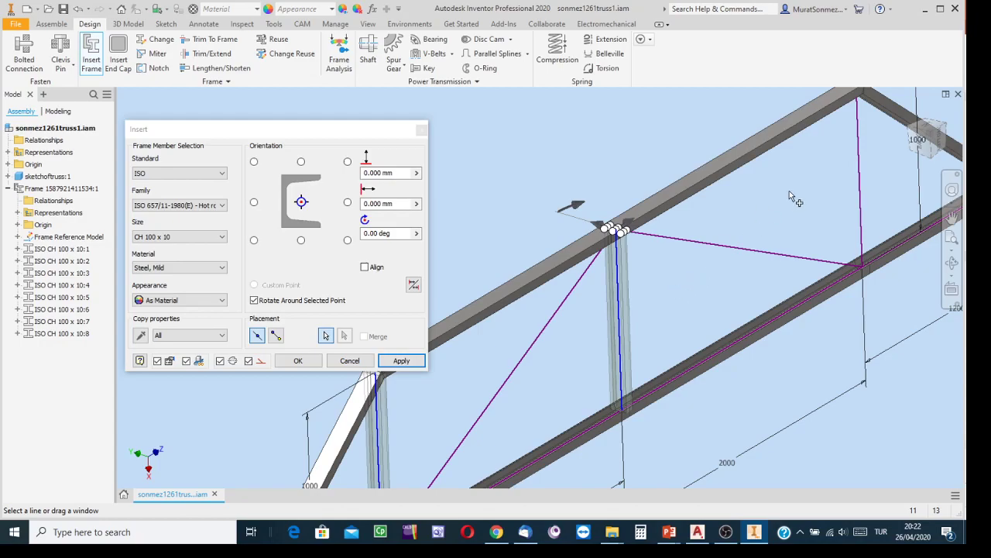
pyautogui.click(860, 177)
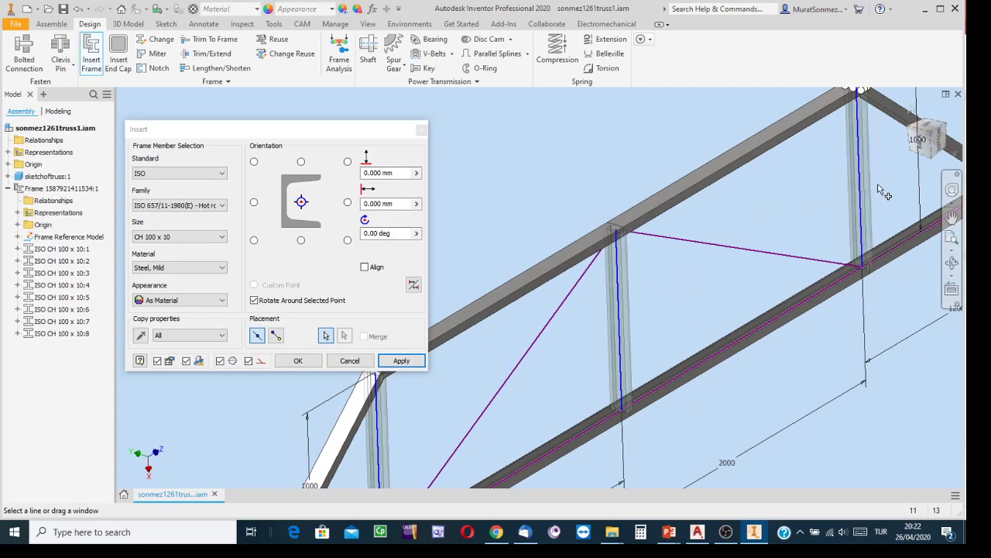
pyautogui.scroll(-2, 781, 222)
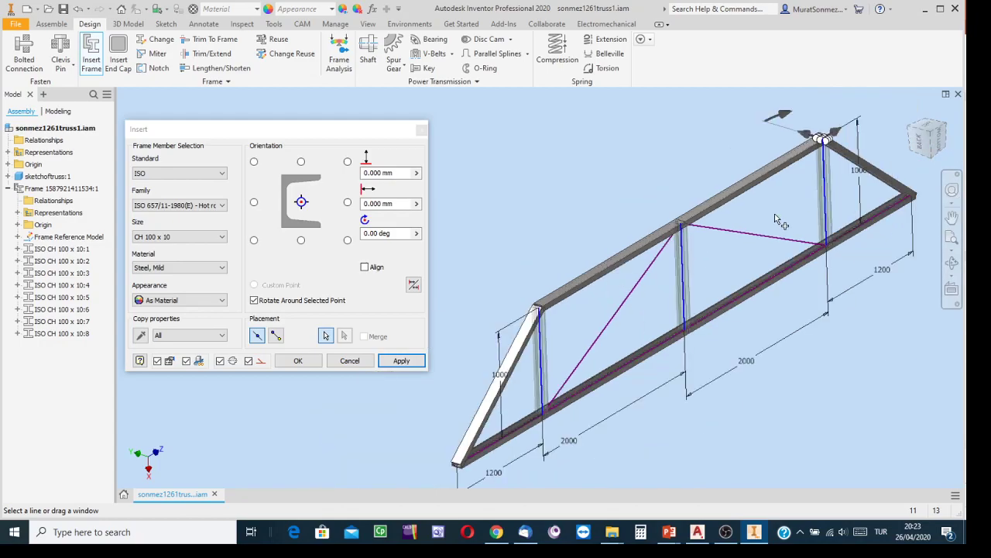
pyautogui.click(400, 361)
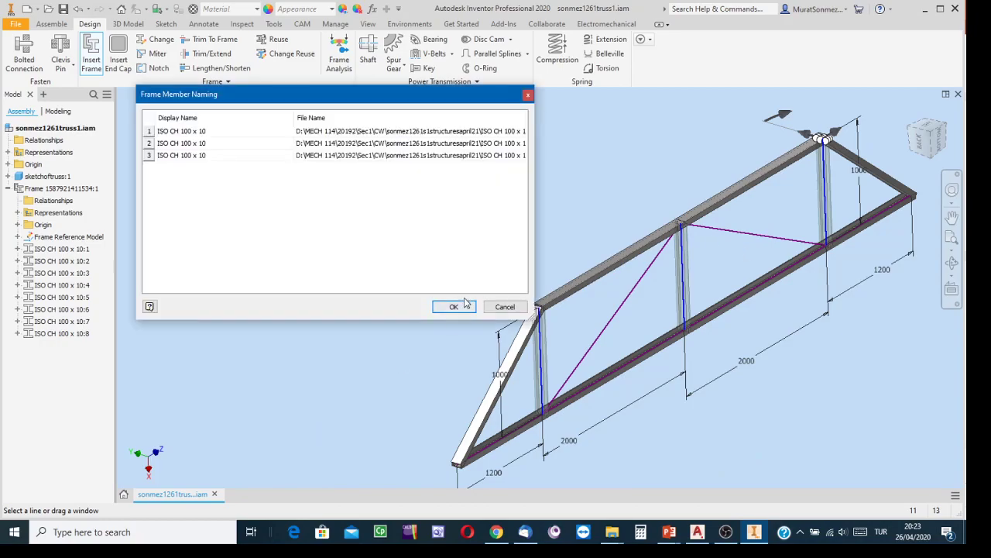
pyautogui.click(460, 306)
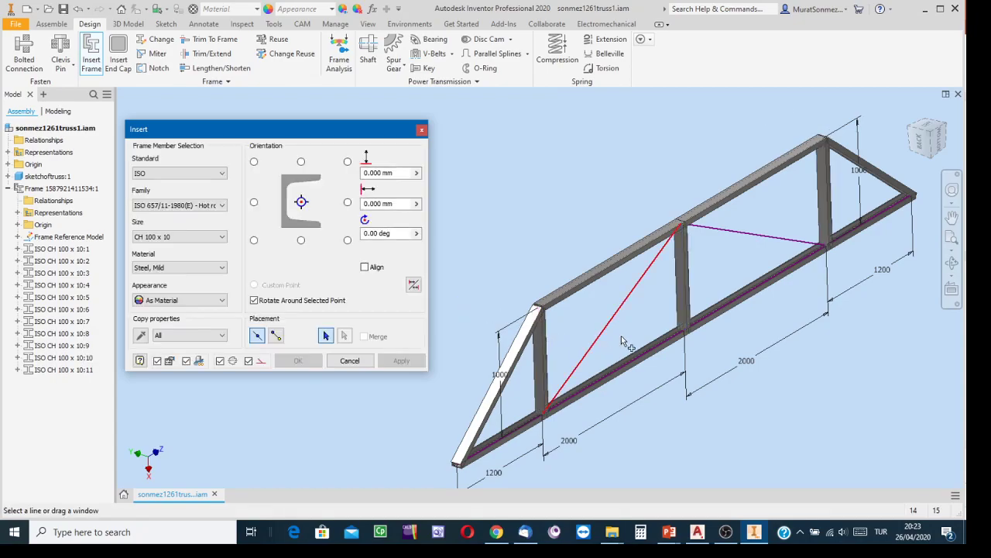
# - Preview a CH 100 x 10 member at 0 degrees on the diagonal line between the near and middle verticals
pyautogui.scroll(3, 722, 351)
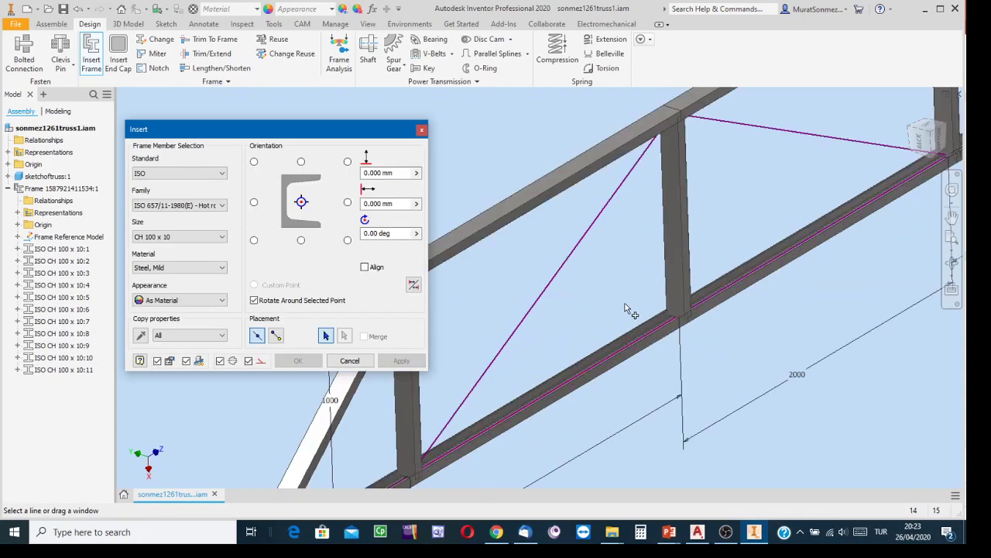
pyautogui.click(558, 277)
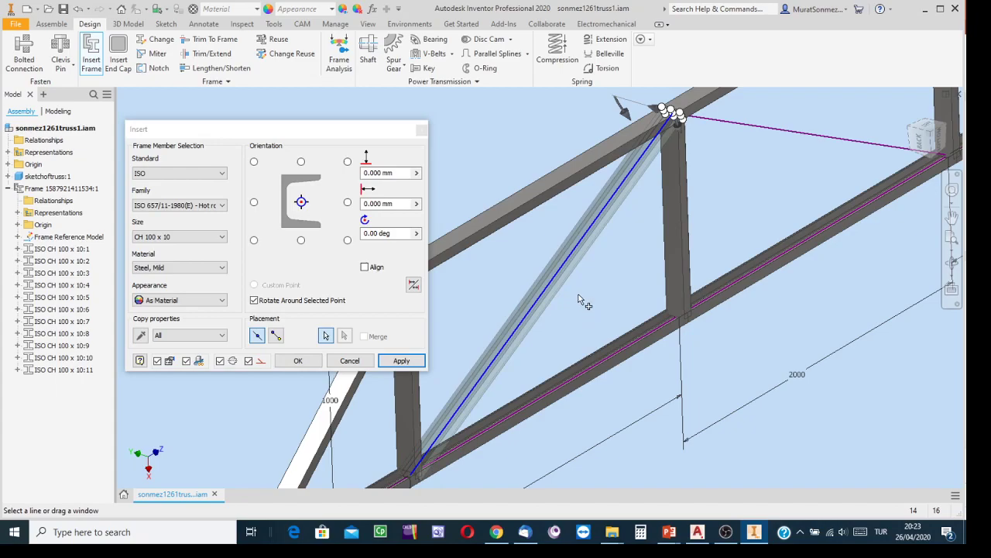
pyautogui.scroll(1, 580, 300)
pyautogui.scroll(-3, 580, 300)
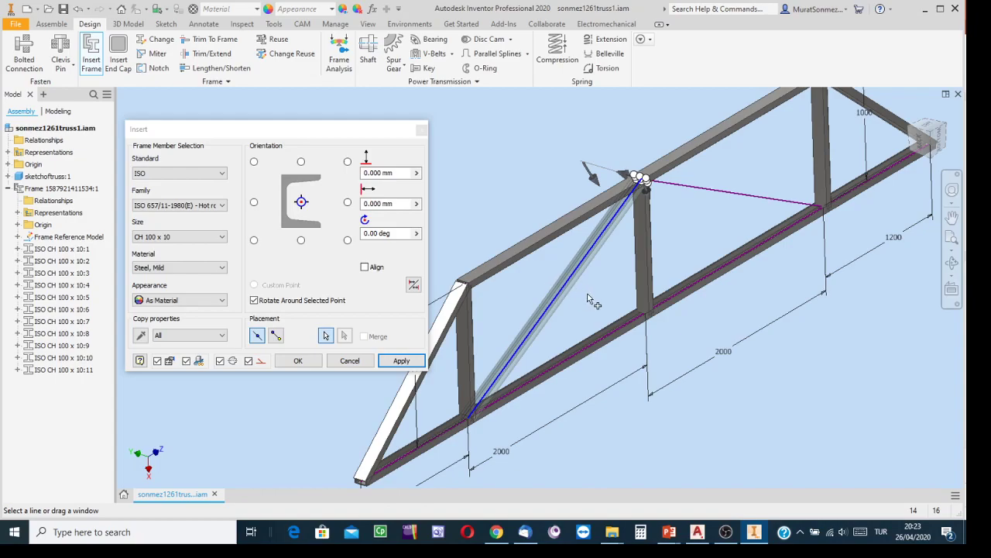
pyautogui.scroll(2, 595, 273)
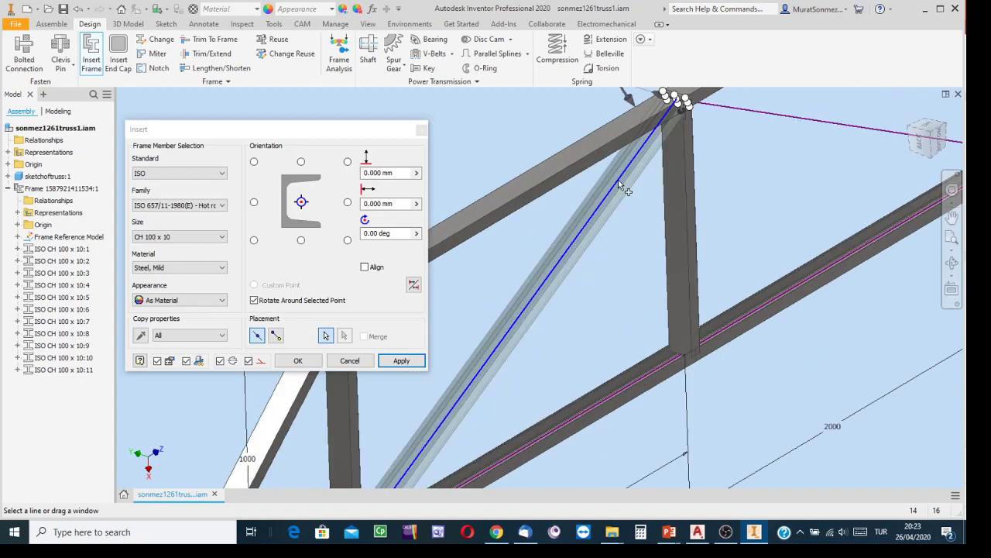
# - Check the diagonal channel's orientation at its lower end and create the member with its default name
pyautogui.moveTo(607, 247); pyautogui.dragTo(783, 110, button='middle')
pyautogui.scroll(5, 529, 408)
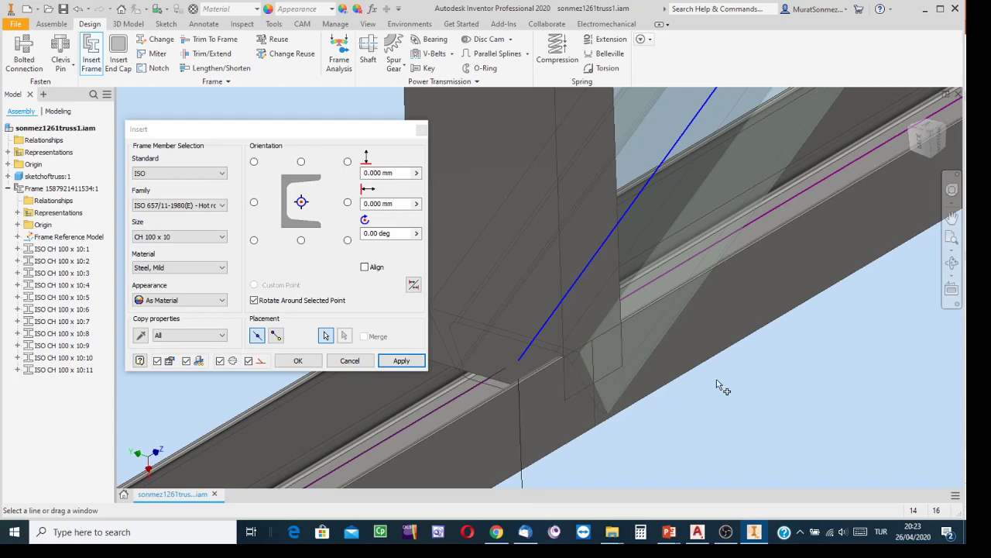
pyautogui.scroll(-4, 719, 384)
pyautogui.scroll(-3, 798, 365)
pyautogui.moveTo(801, 364); pyautogui.dragTo(409, 506, button='middle')
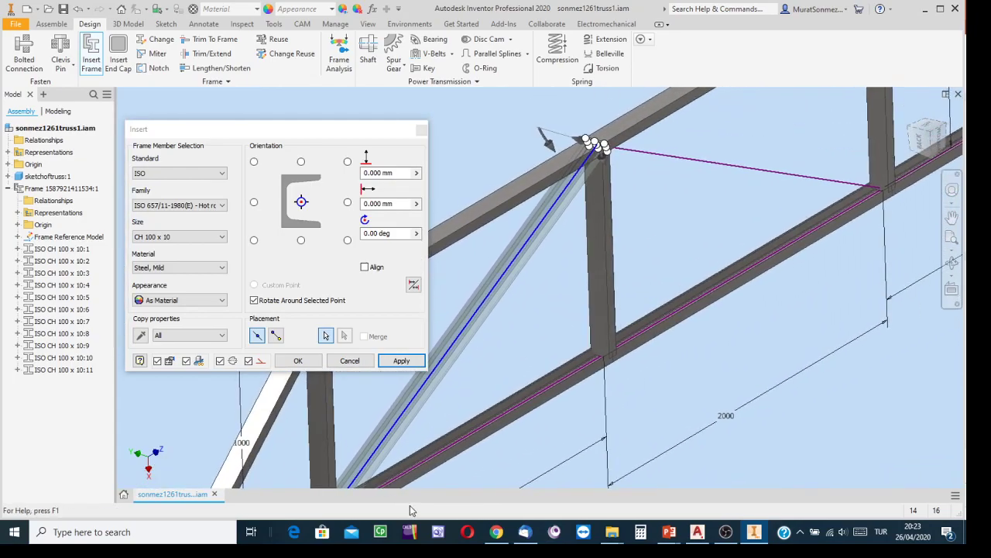
pyautogui.click(393, 359)
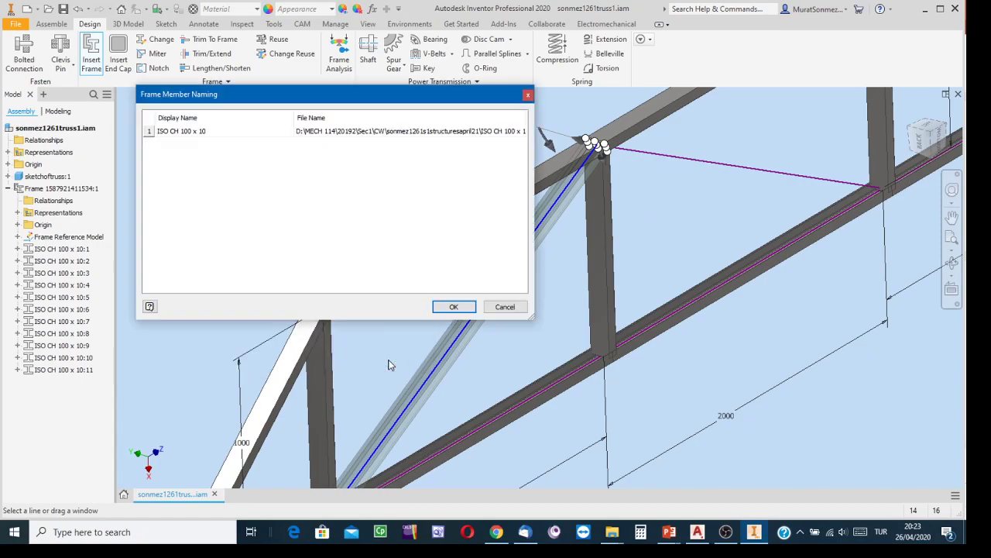
pyautogui.click(464, 309)
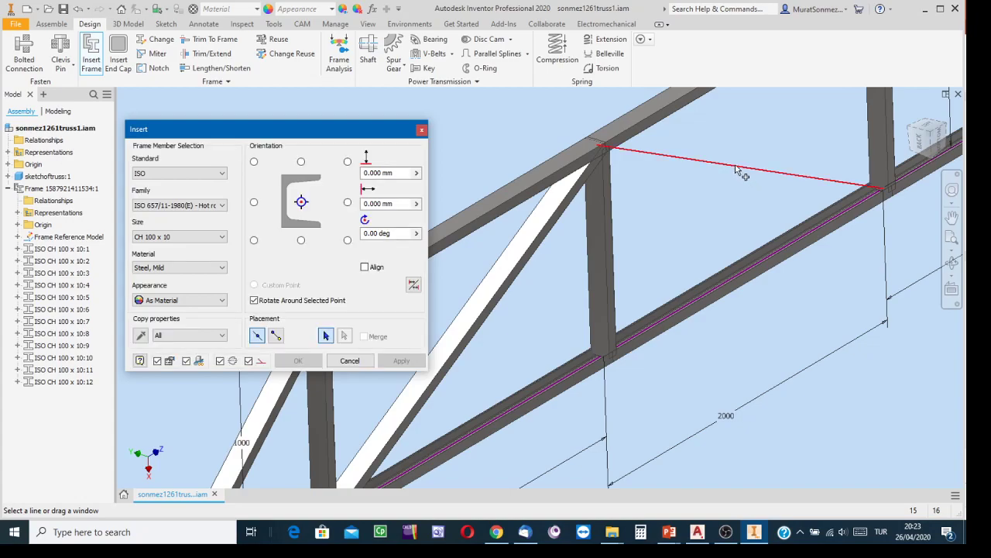
# - Preview a CH 100 x 10 member on the diagonal line between the middle and far verticals and check its orientation
pyautogui.click(737, 170)
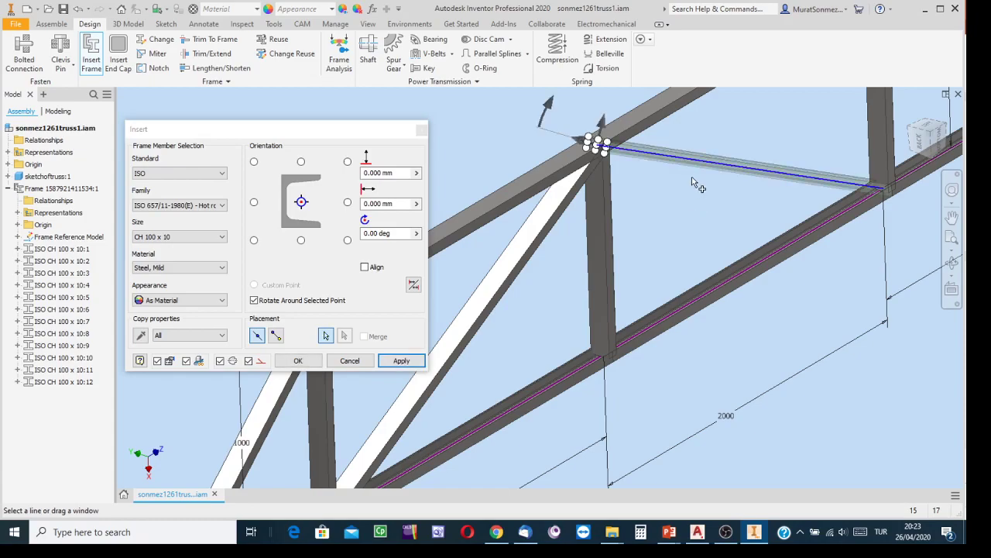
pyautogui.scroll(5, 695, 184)
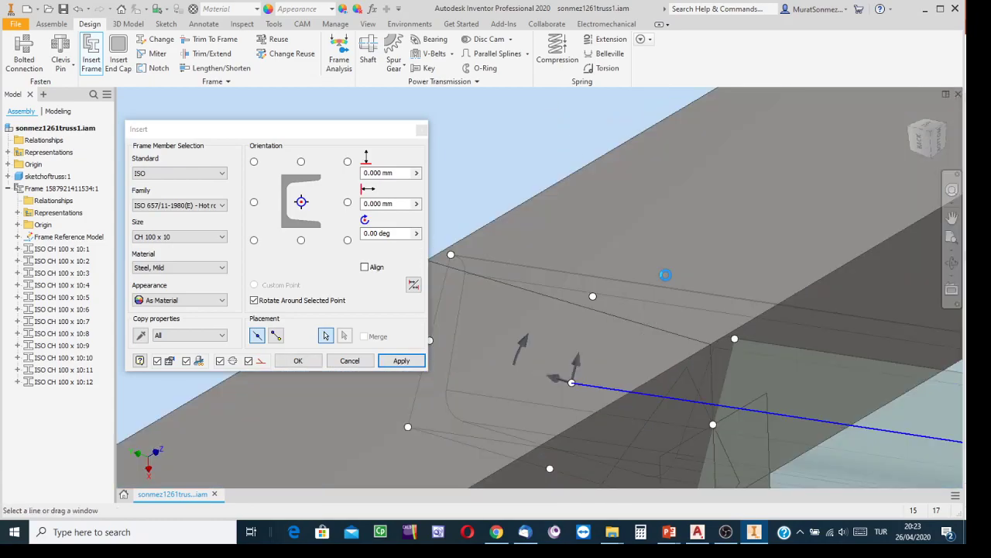
pyautogui.scroll(-2, 666, 274)
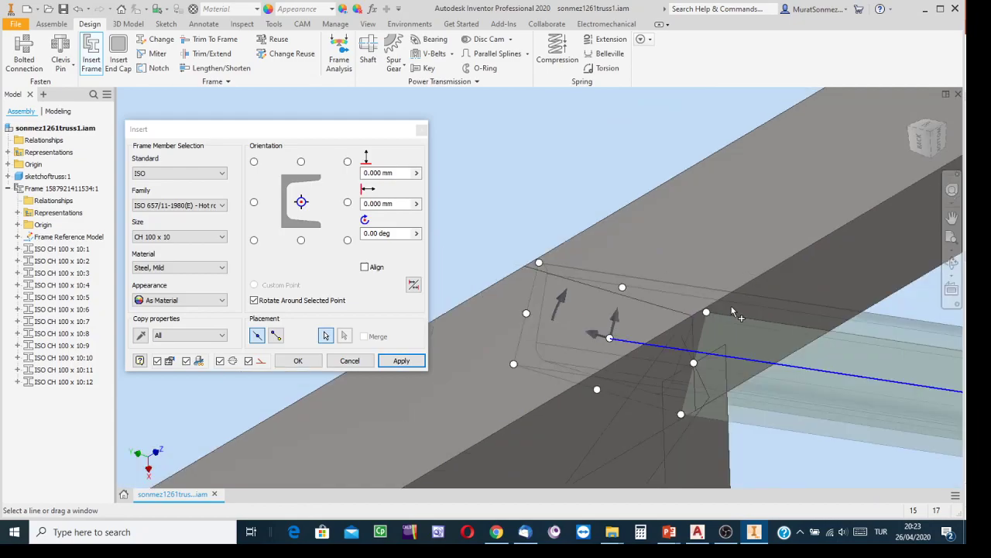
pyautogui.scroll(-3, 820, 324)
pyautogui.scroll(4, 887, 328)
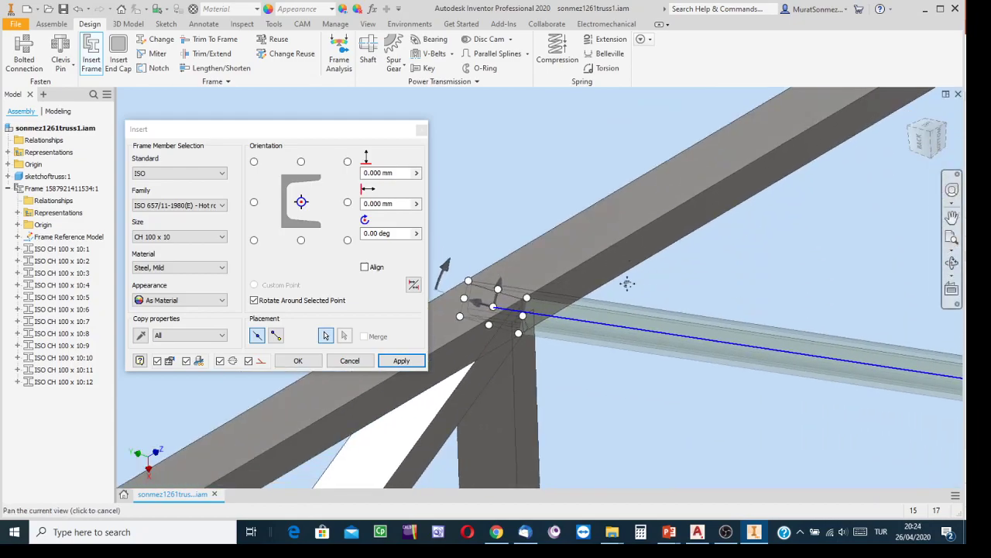
pyautogui.click(952, 264)
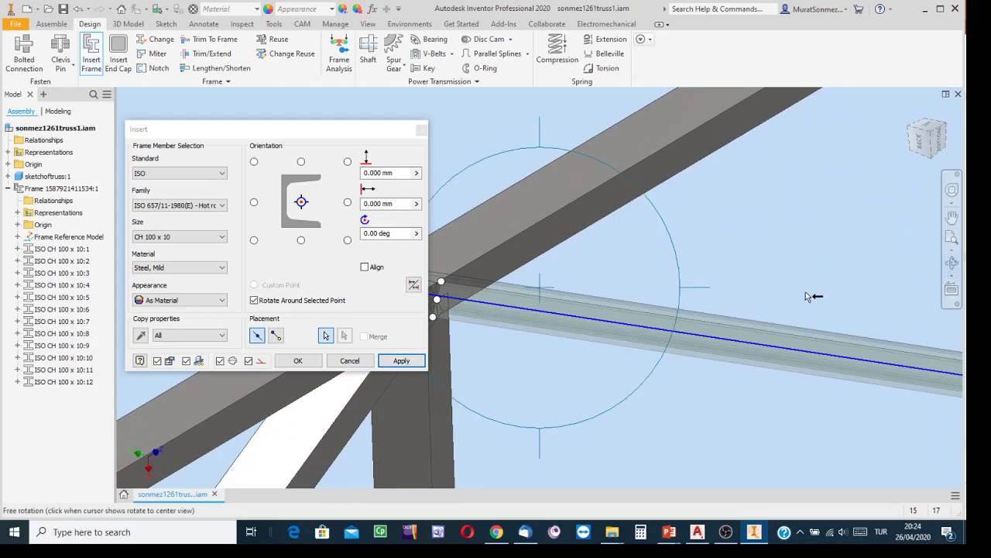
pyautogui.moveTo(759, 291); pyautogui.dragTo(542, 316)
pyautogui.press('Escape')
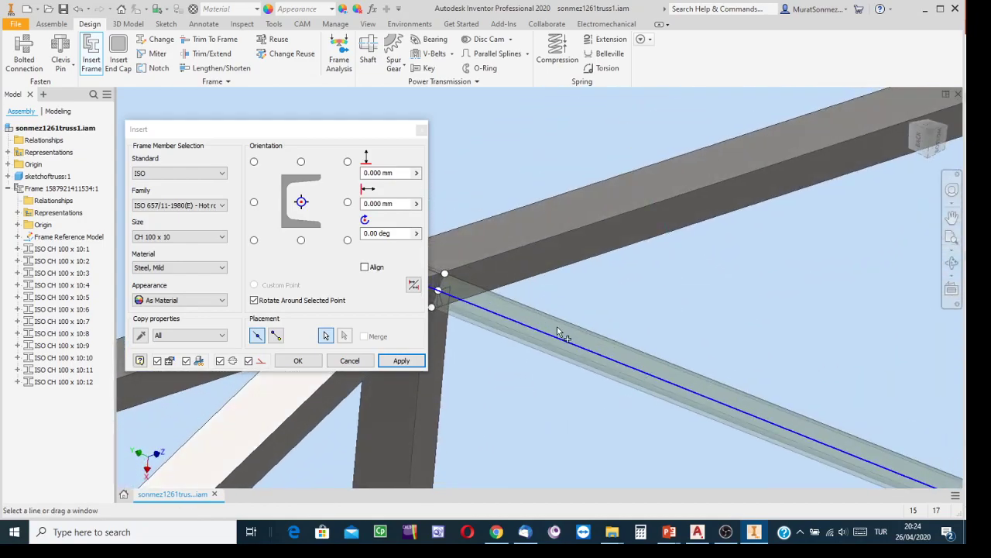
# - Rotate the previewed diagonal channel to 180 degrees, check its upper end and create the member with its default name
pyautogui.click(416, 234)
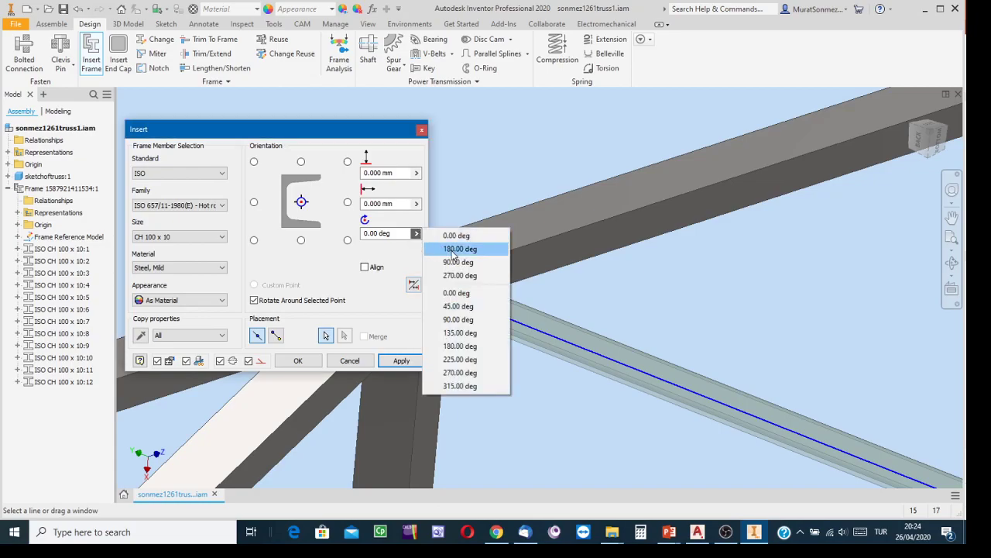
pyautogui.click(460, 248)
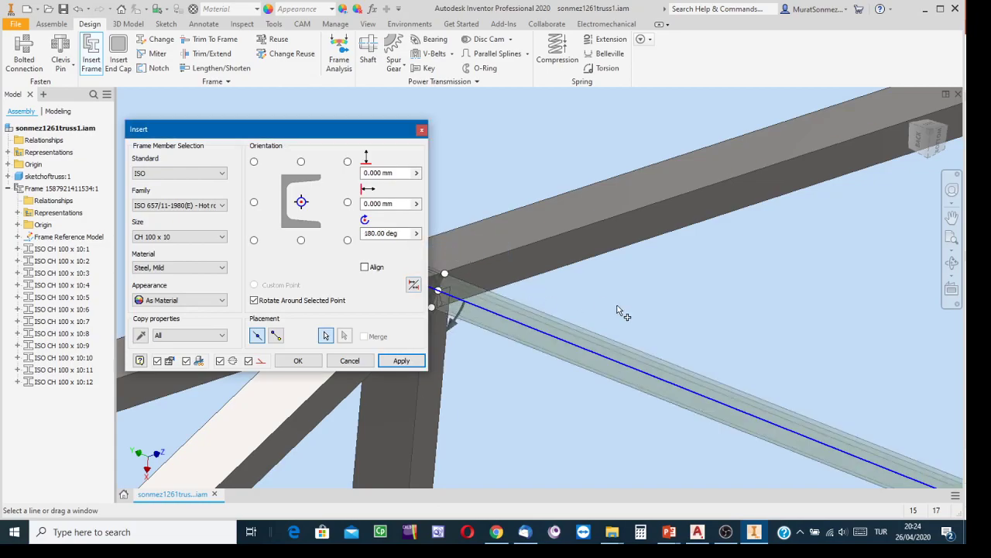
pyautogui.scroll(-2, 496, 287)
pyautogui.scroll(-2, 504, 283)
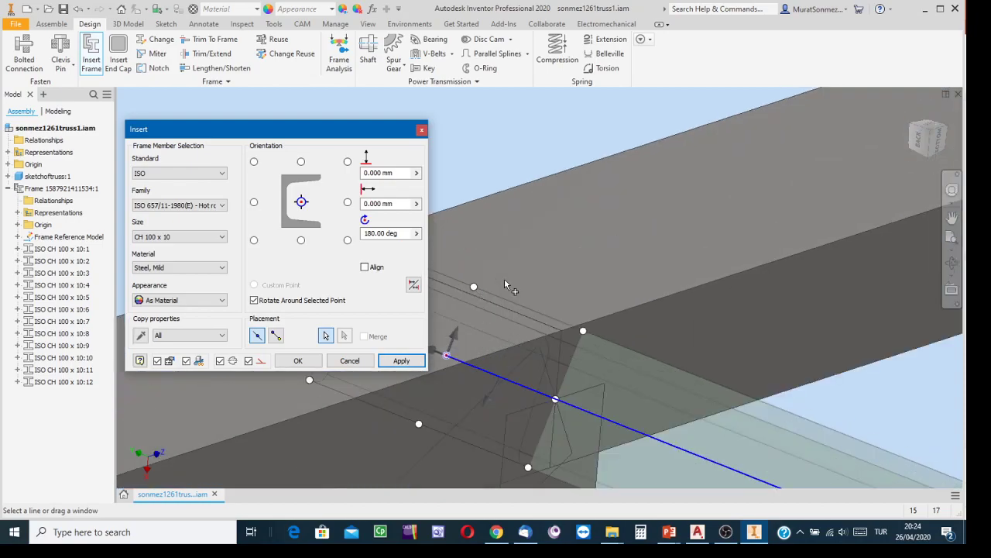
pyautogui.scroll(3, 504, 286)
pyautogui.scroll(2, 735, 304)
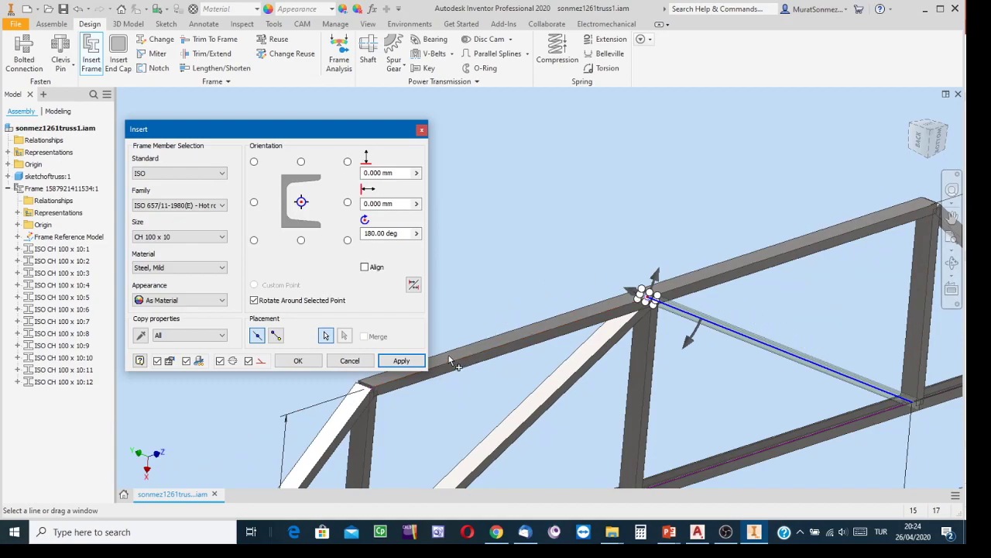
pyautogui.click(399, 362)
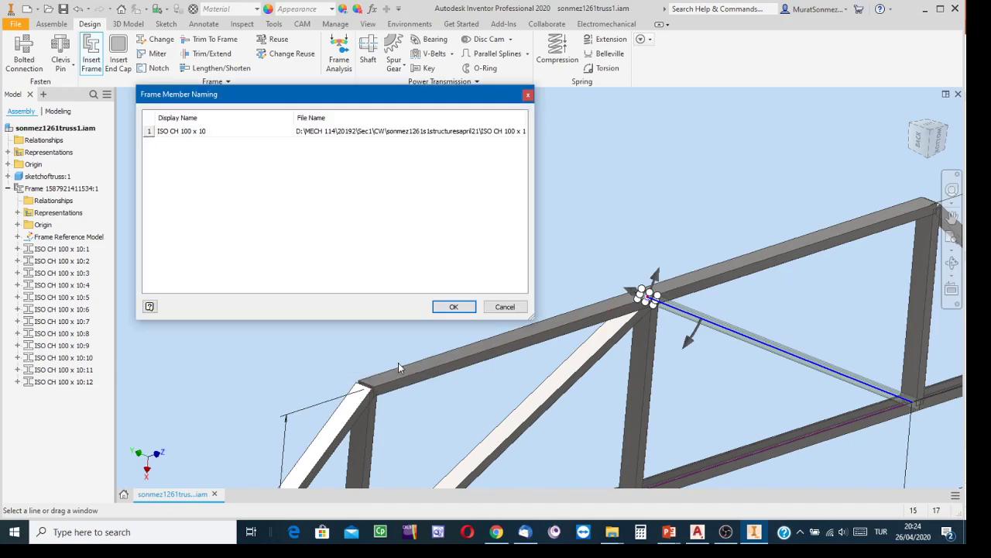
pyautogui.click(458, 306)
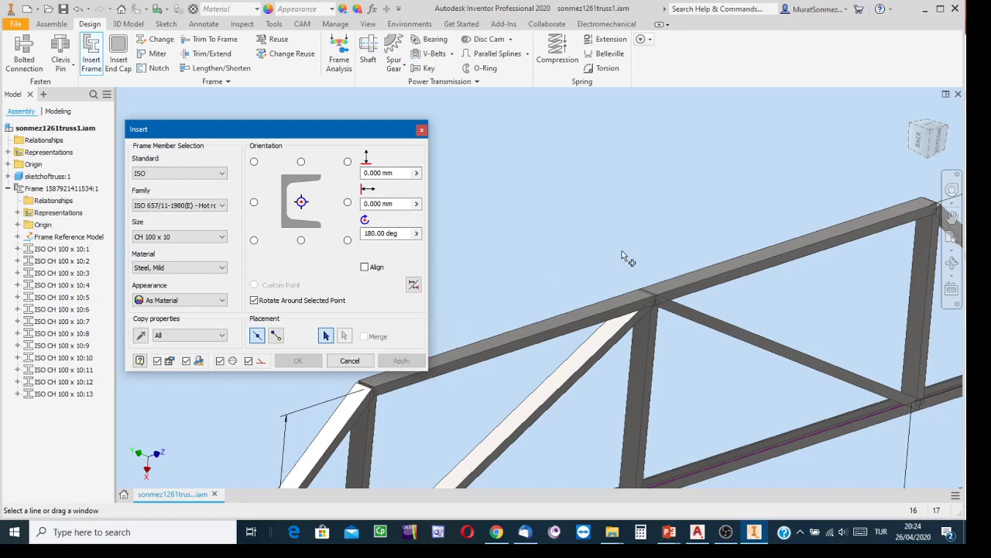
# - Check the truss for lines still lacking a member and end the frame member insertion
pyautogui.scroll(-5, 622, 250)
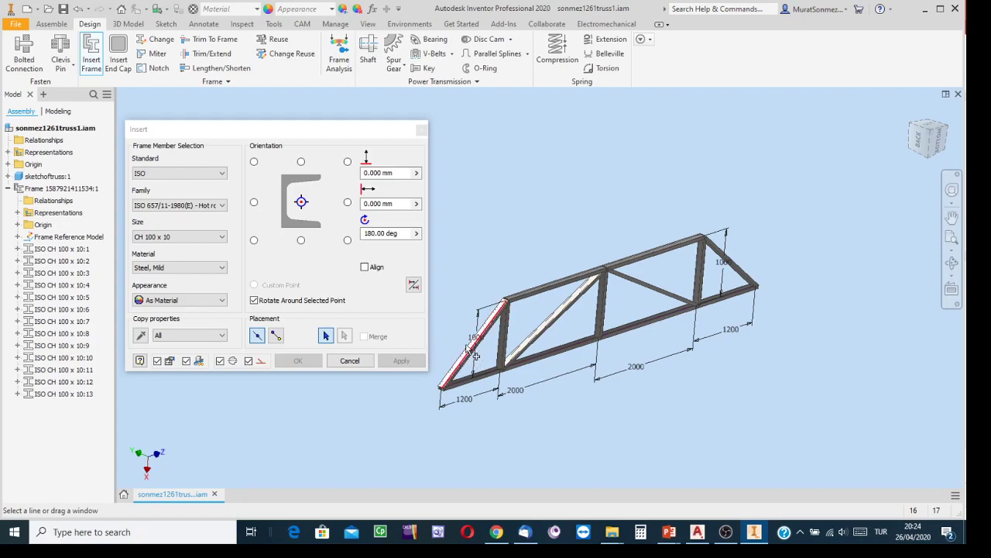
pyautogui.click(378, 233)
pyautogui.scroll(-5, 623, 283)
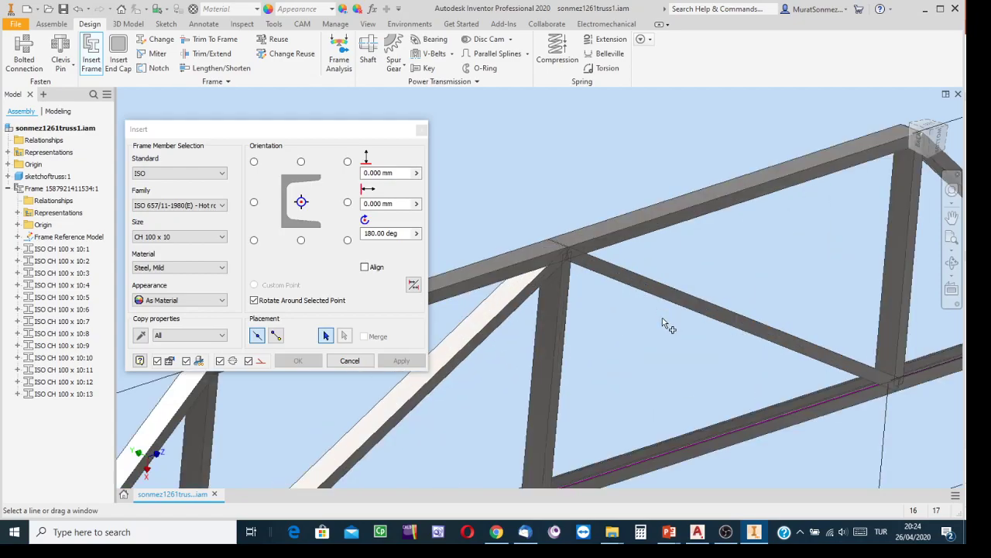
pyautogui.click(350, 362)
pyautogui.scroll(-5, 513, 336)
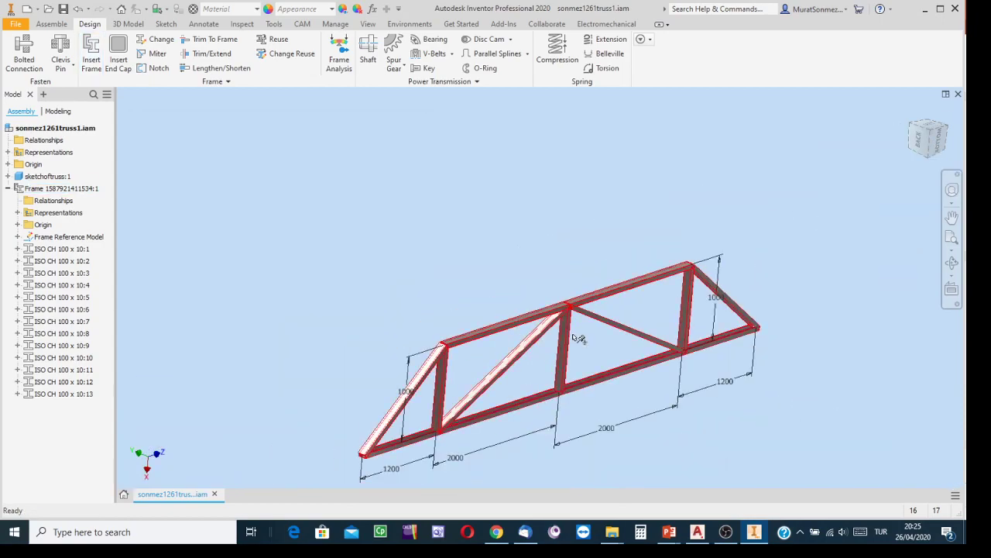
pyautogui.moveTo(665, 326); pyautogui.dragTo(642, 273, button='middle')
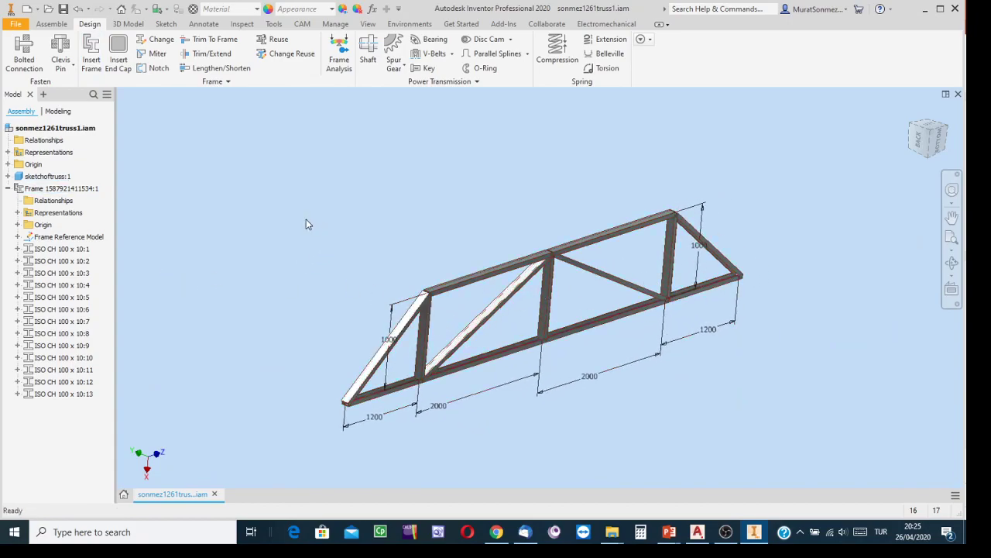
# - Save the truss assembly together with all its dependent files
pyautogui.click(64, 9)
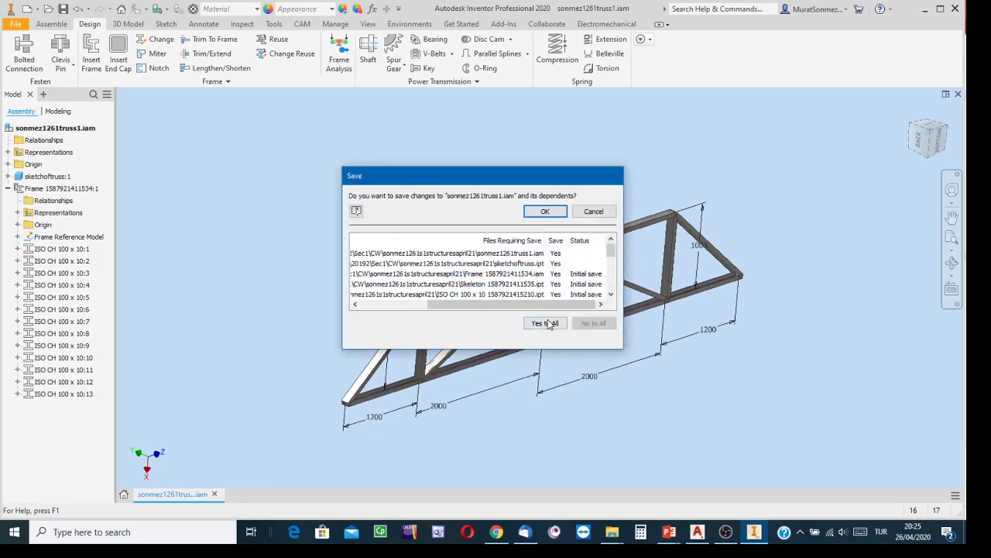
pyautogui.click(549, 327)
pyautogui.click(543, 326)
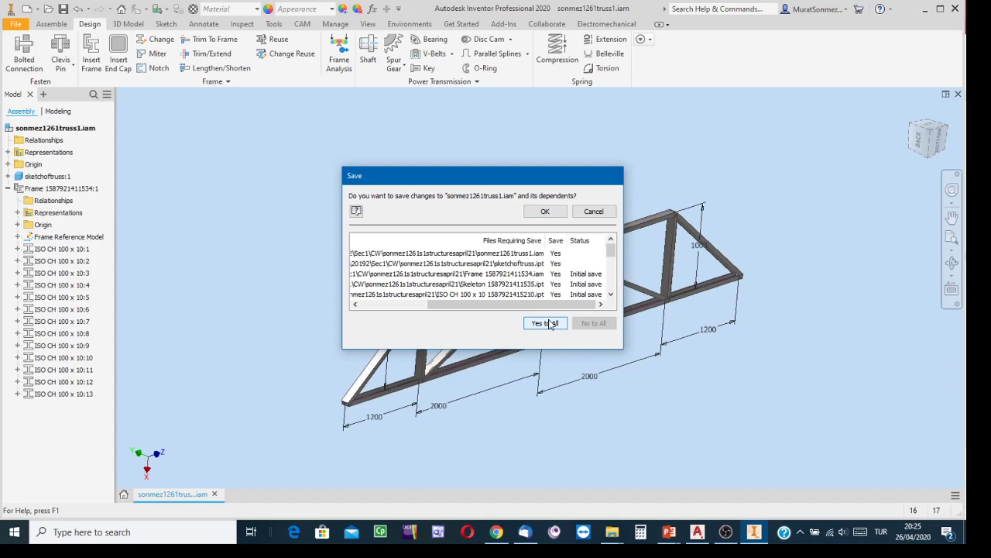
pyautogui.click(552, 324)
pyautogui.click(550, 211)
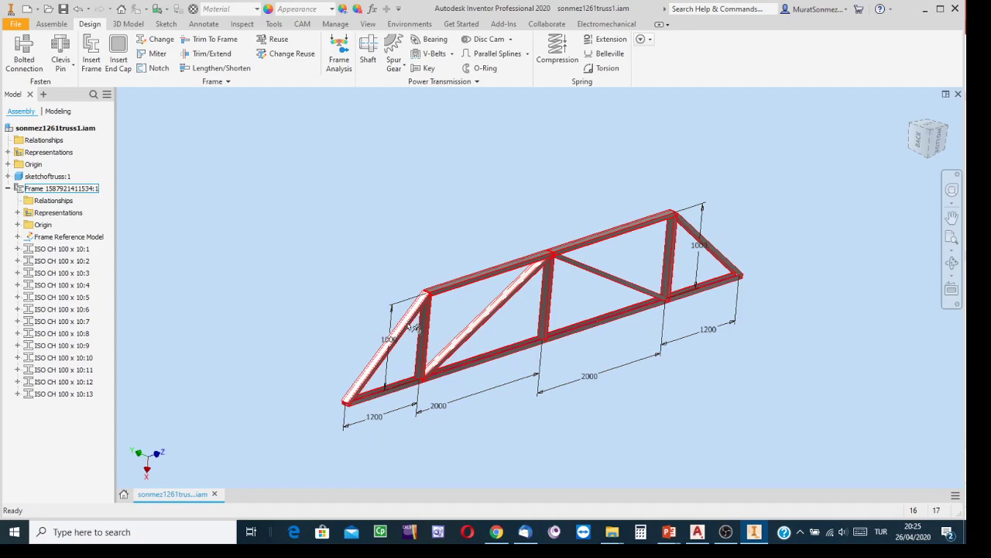
# - Examine the complete truss and the joints along its upper and lower chords
pyautogui.scroll(5, 413, 329)
pyautogui.scroll(-3, 415, 328)
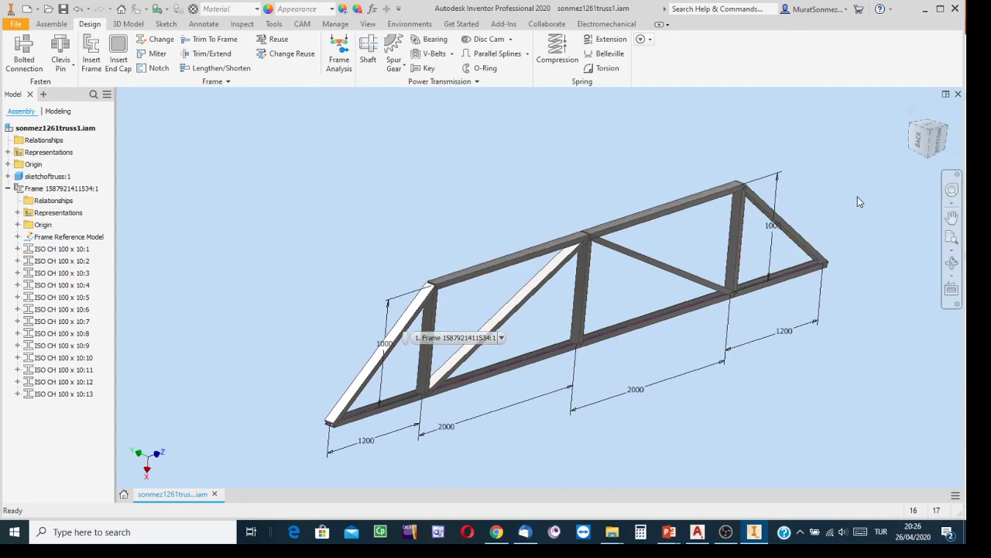
pyautogui.scroll(4, 537, 232)
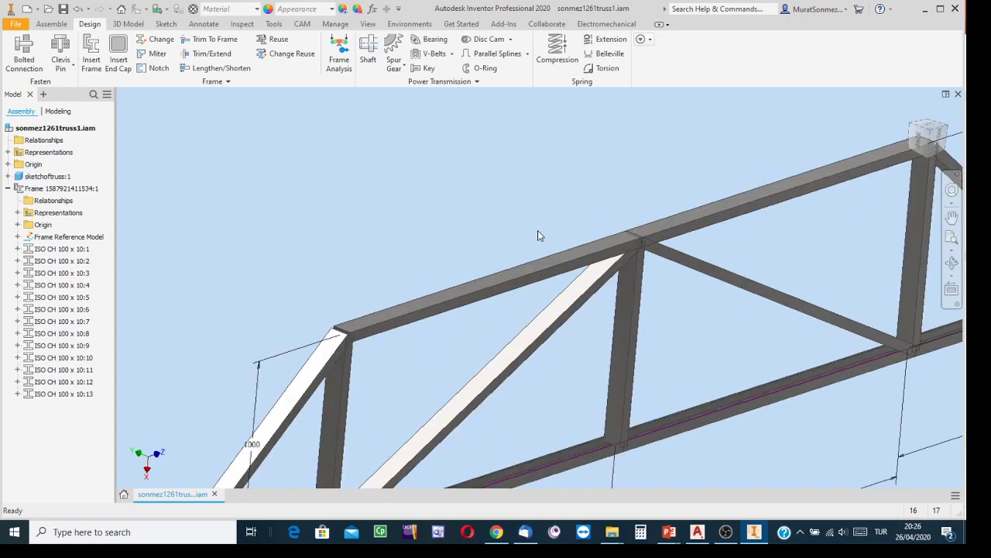
pyautogui.scroll(-3, 542, 234)
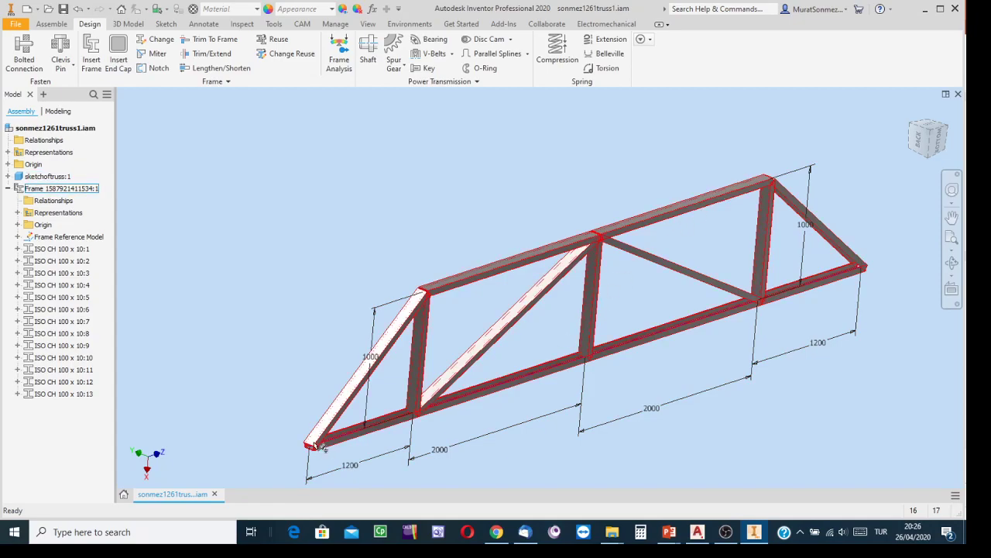
pyautogui.scroll(-4, 340, 423)
pyautogui.scroll(3, 340, 423)
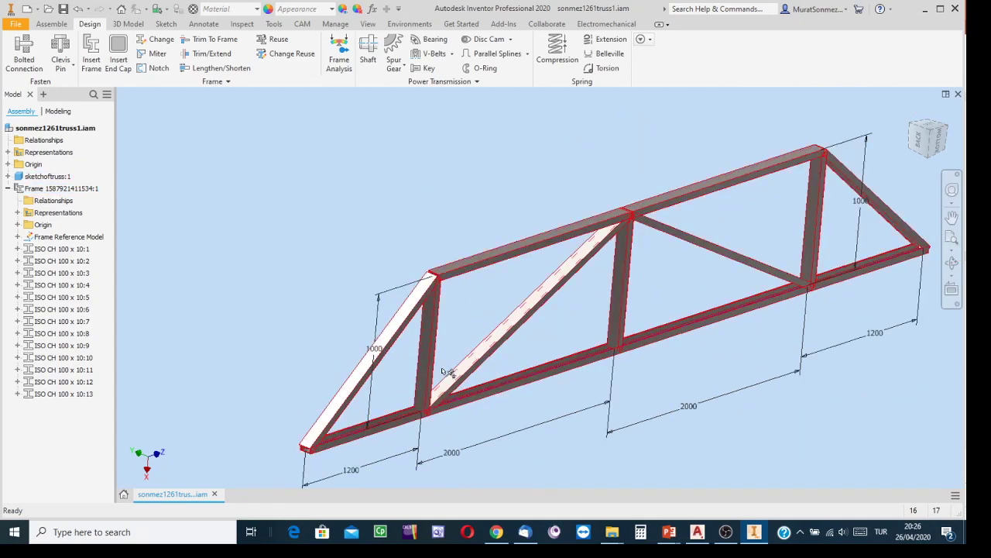
pyautogui.moveTo(446, 372); pyautogui.dragTo(421, 271, button='middle')
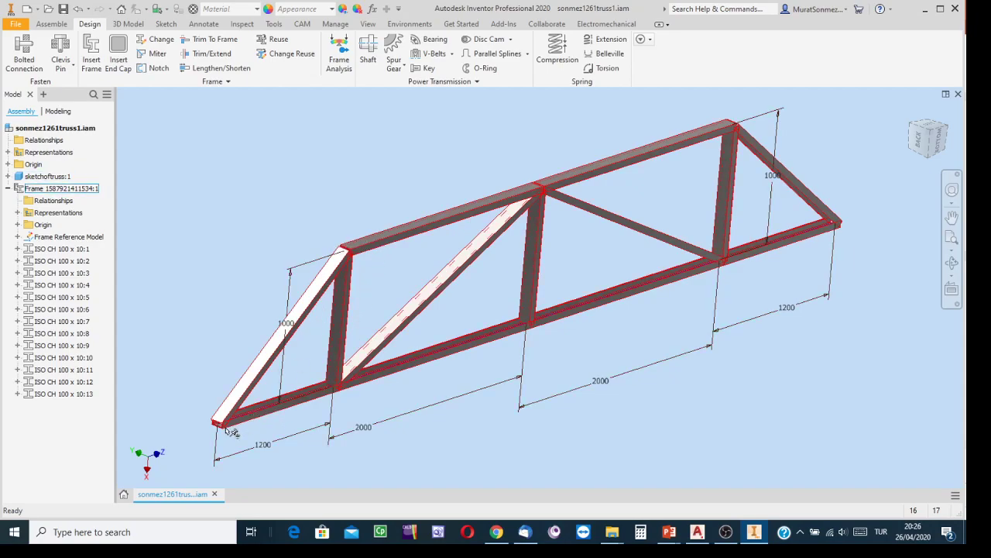
# - Inspect the overlap between the near sloping end member and the bottom chord at their shared lower joint
pyautogui.scroll(-3, 225, 431)
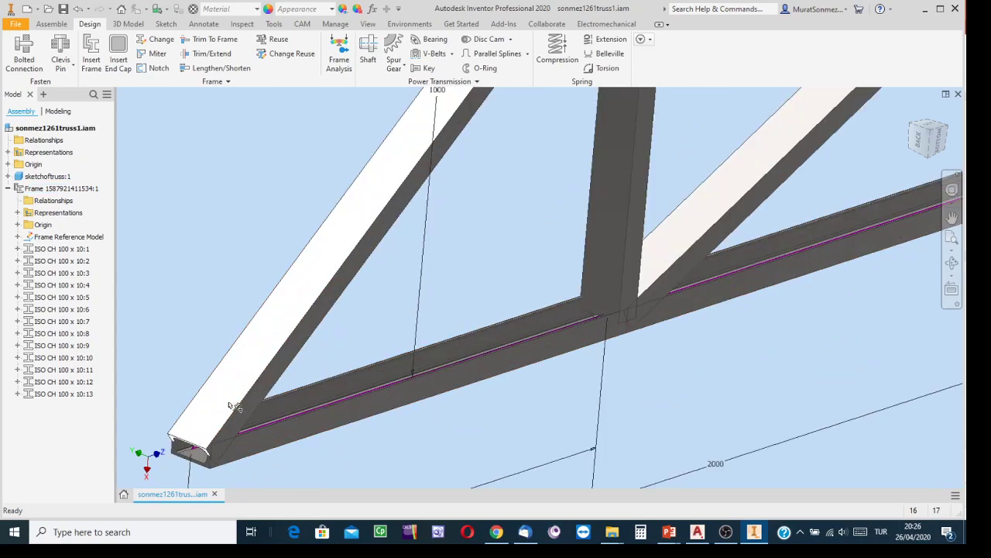
pyautogui.moveTo(232, 406); pyautogui.dragTo(410, 286, button='middle')
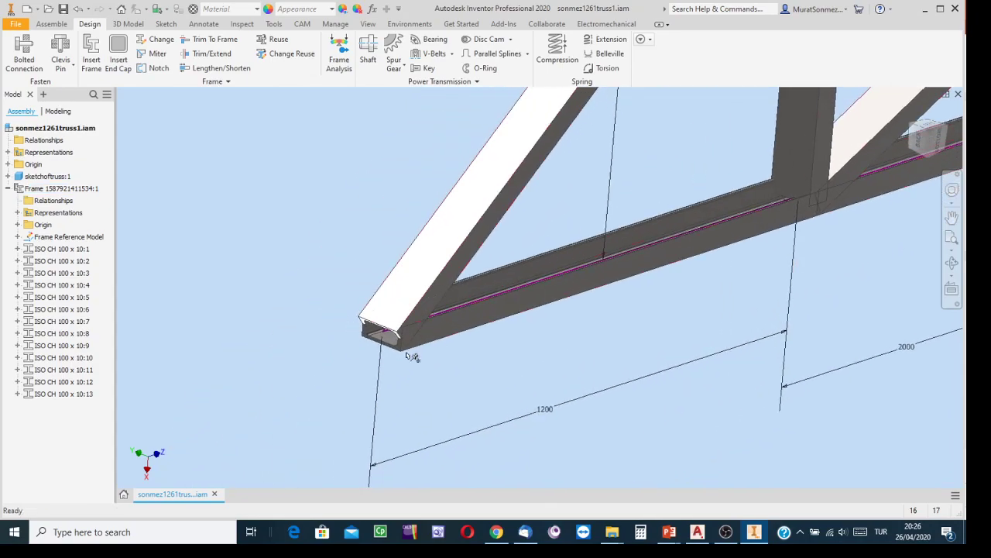
pyautogui.scroll(-2, 410, 325)
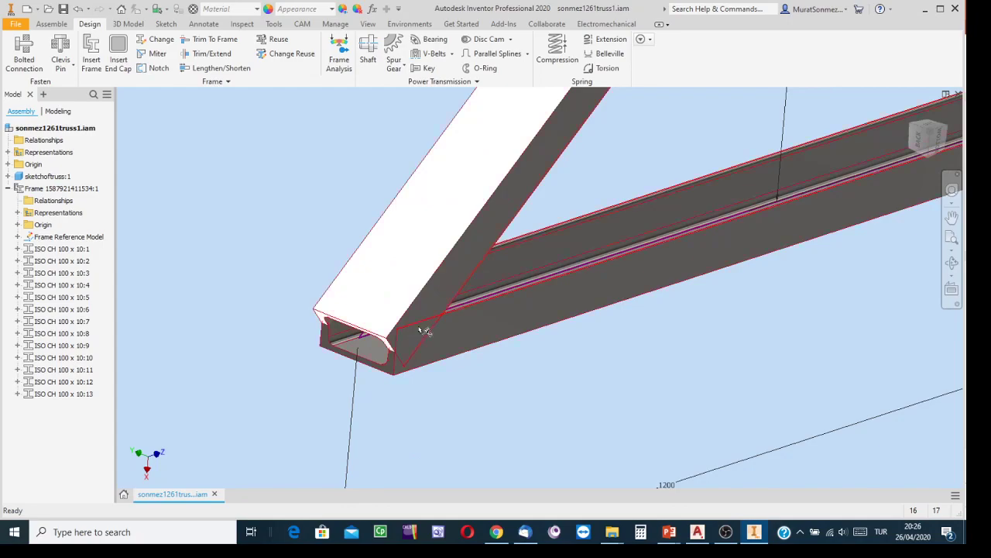
pyautogui.click(425, 331)
pyautogui.scroll(-5, 399, 353)
pyautogui.scroll(4, 343, 348)
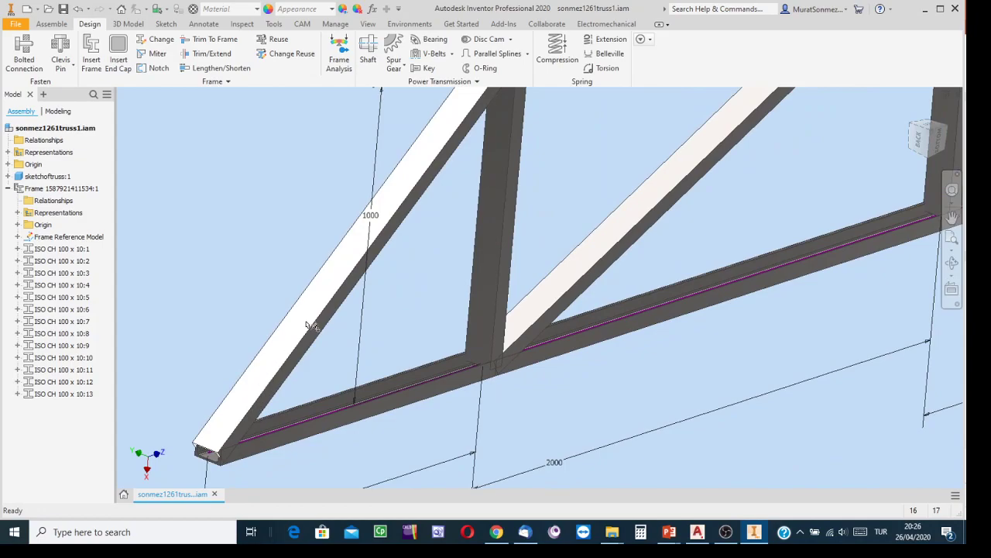
pyautogui.click(310, 325)
pyautogui.scroll(-5, 310, 325)
pyautogui.scroll(3, 325, 332)
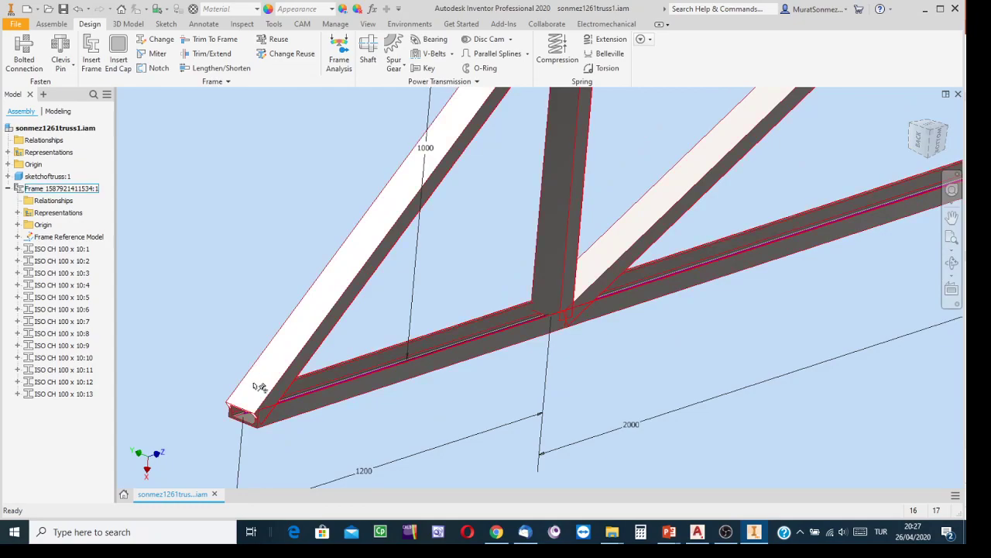
pyautogui.scroll(2, 260, 389)
pyautogui.scroll(2, 280, 416)
pyautogui.scroll(1, 279, 414)
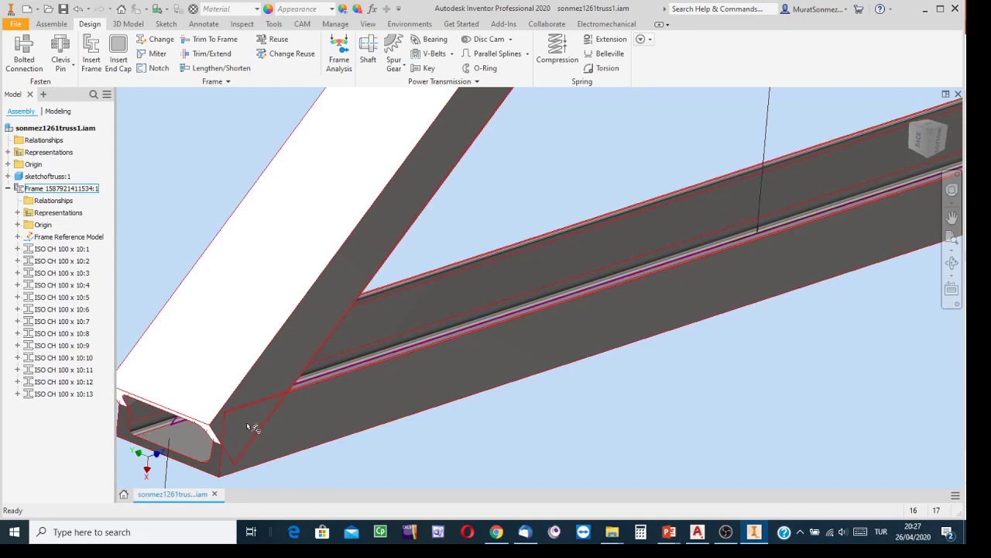
pyautogui.scroll(3, 337, 370)
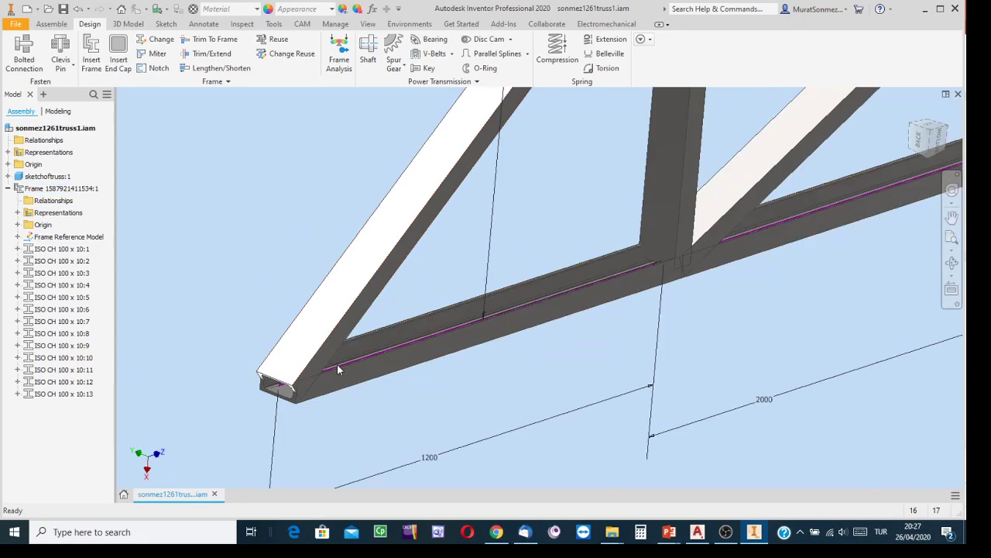
pyautogui.moveTo(451, 285); pyautogui.dragTo(439, 317, button='middle')
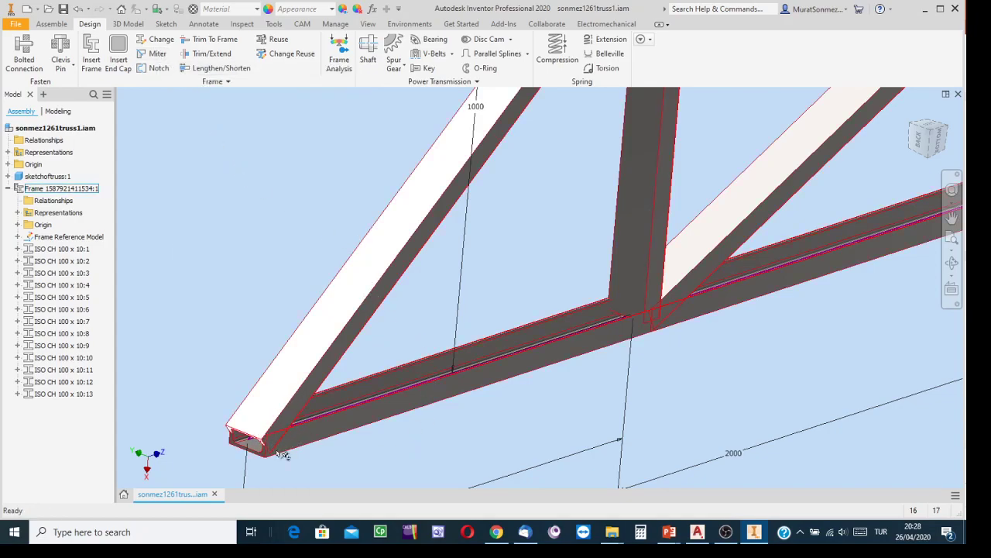
# - Miter the near sloping end member with the adjoining bottom chord member at their lower joint, using a 5 mm offset
pyautogui.click(153, 56)
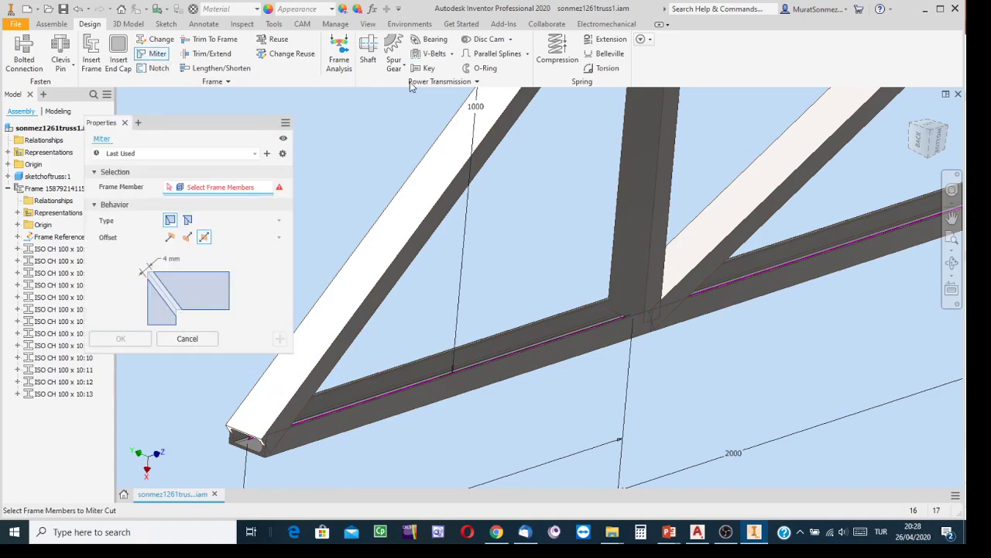
pyautogui.moveTo(605, 186); pyautogui.dragTo(659, 146, button='middle')
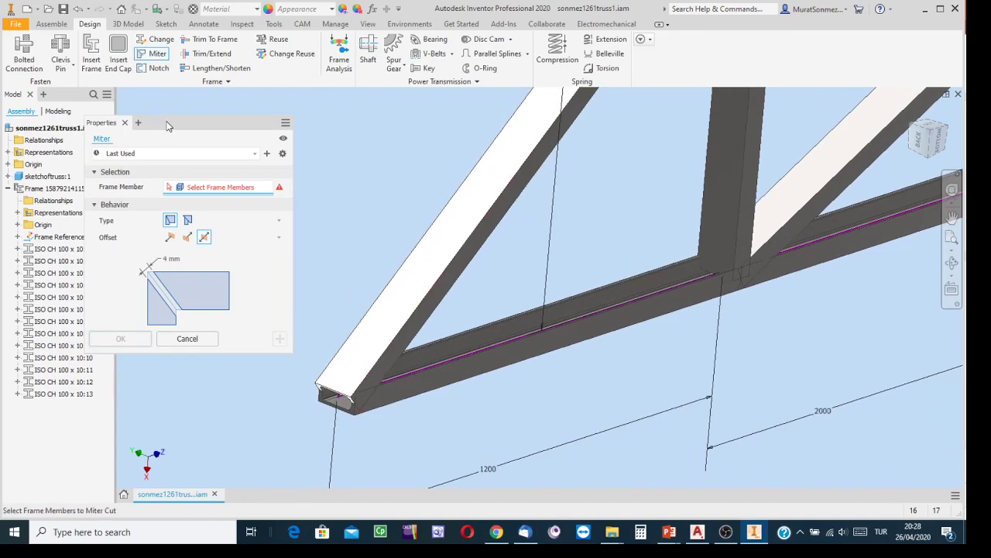
pyautogui.moveTo(166, 123); pyautogui.dragTo(217, 117)
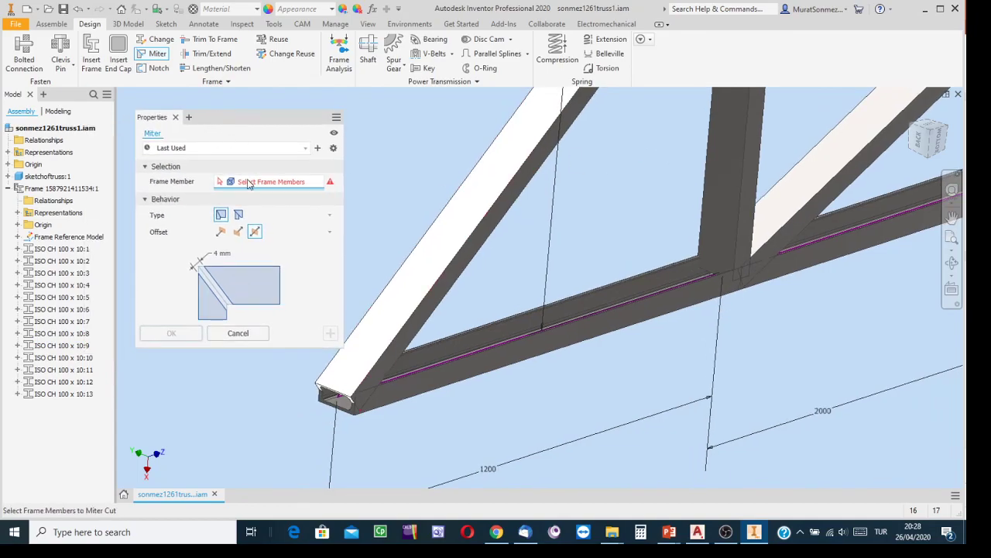
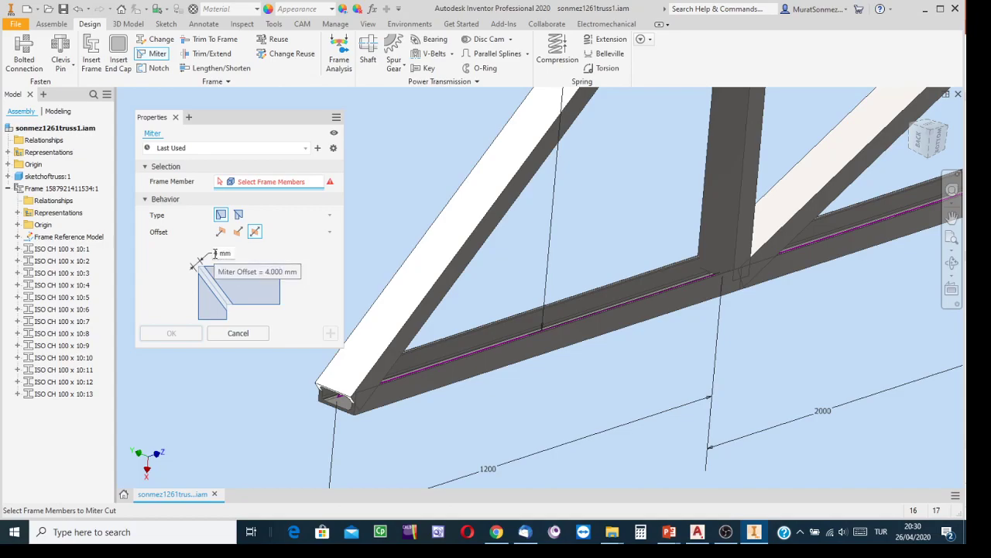
pyautogui.click(215, 254)
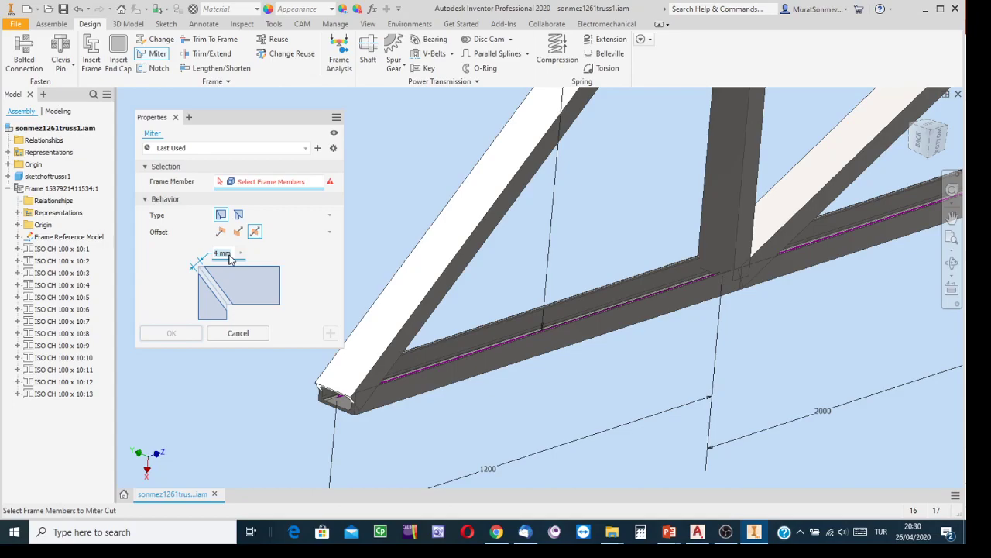
pyautogui.write('5')
pyautogui.click(392, 339)
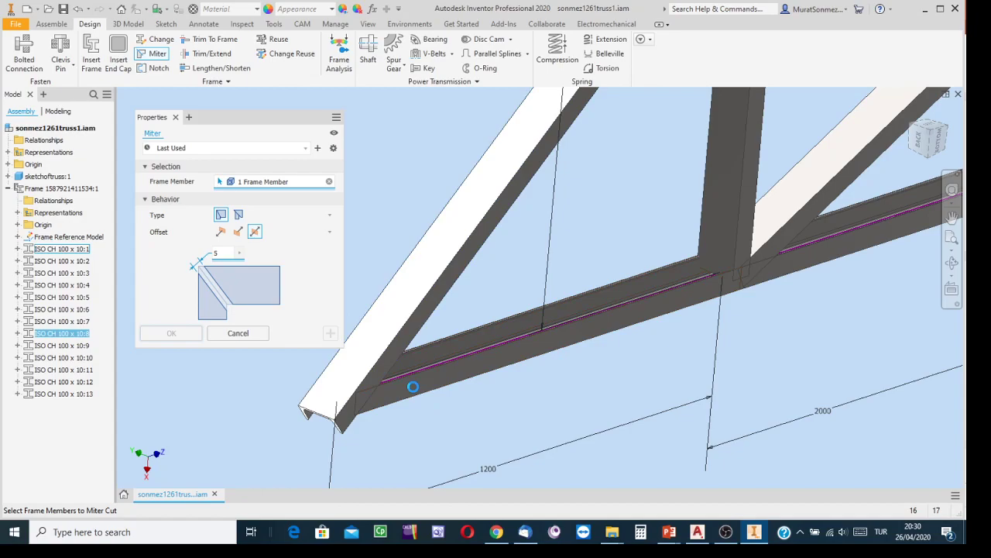
pyautogui.click(414, 389)
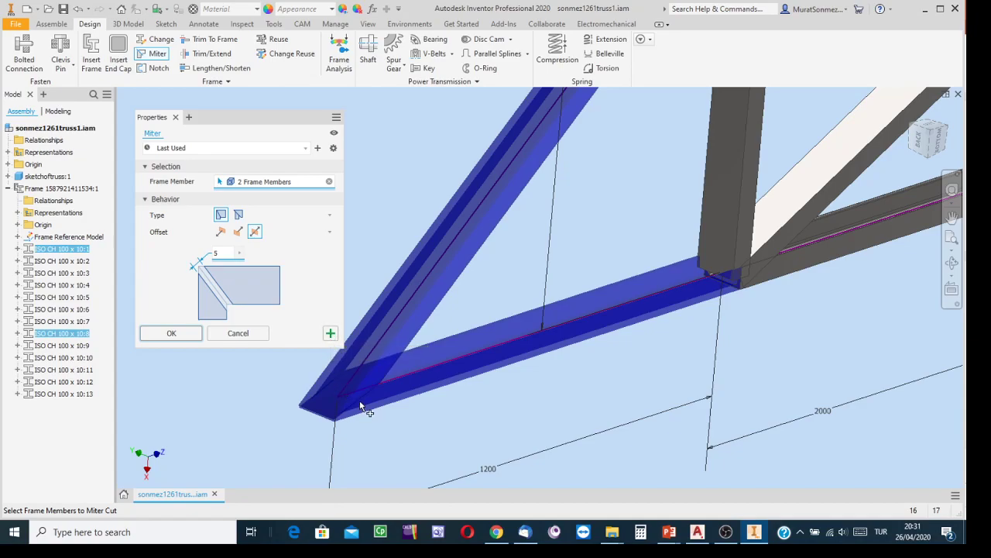
pyautogui.scroll(3, 360, 407)
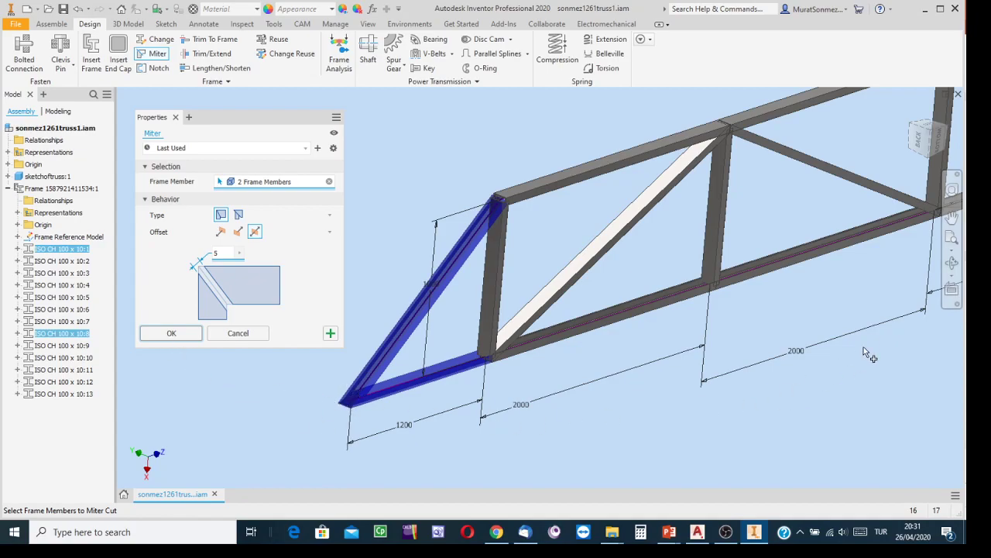
pyautogui.scroll(-5, 852, 333)
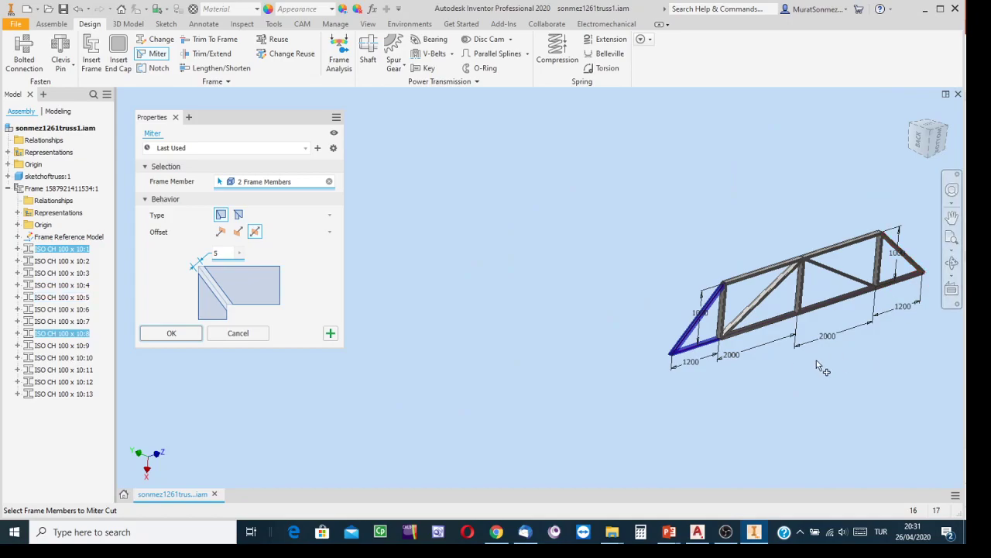
pyautogui.moveTo(753, 359); pyautogui.dragTo(434, 416, button='middle')
pyautogui.scroll(5, 430, 376)
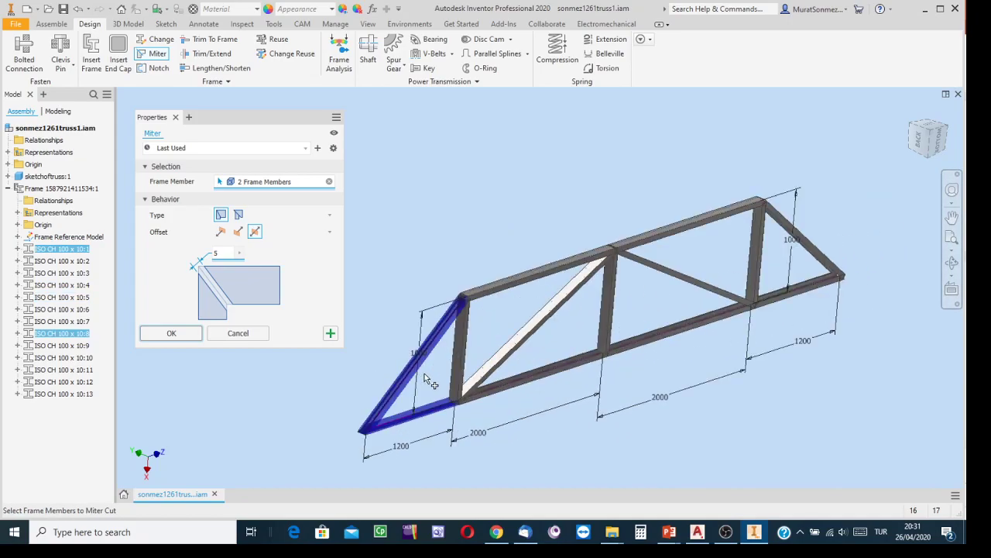
pyautogui.click(939, 141)
pyautogui.moveTo(396, 246); pyautogui.dragTo(518, 254, button='middle')
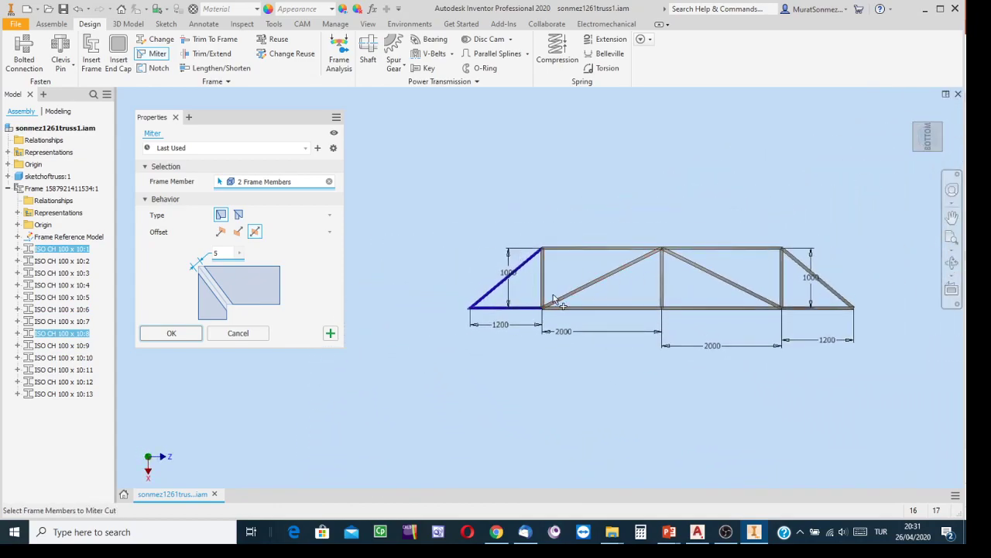
pyautogui.click(331, 334)
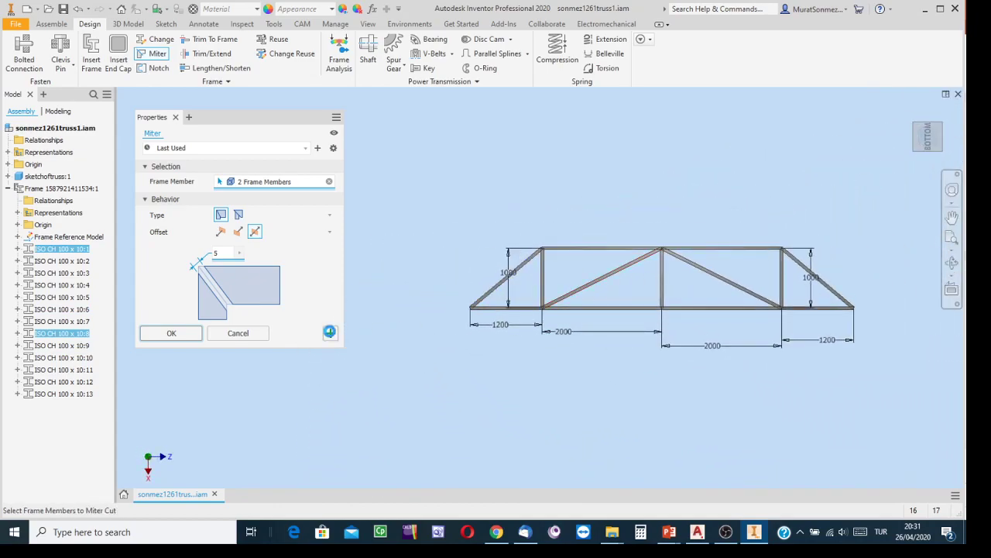
# - Examine the gap between the two mitered members at the near lower end joint in the truss's side view
pyautogui.scroll(-8, 480, 313)
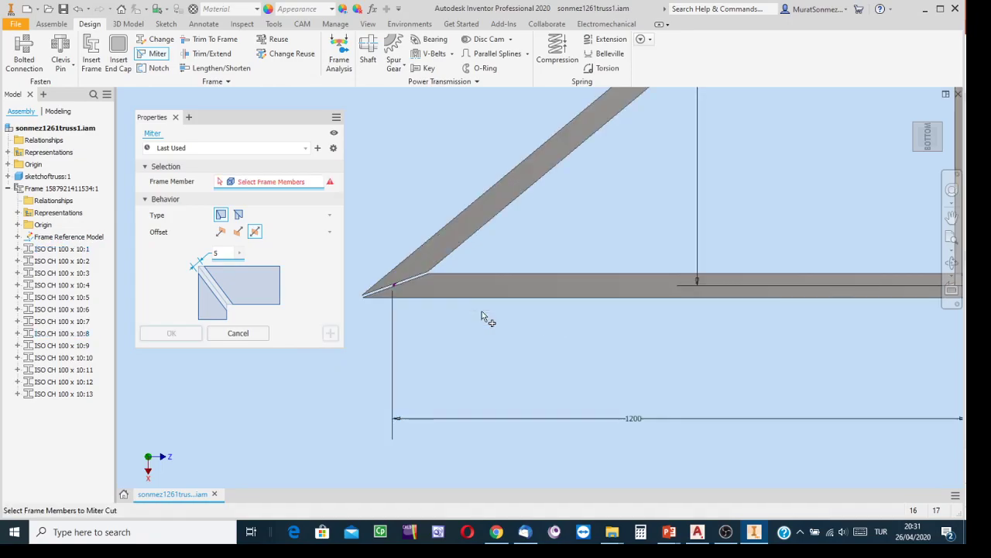
pyautogui.scroll(2, 736, 259)
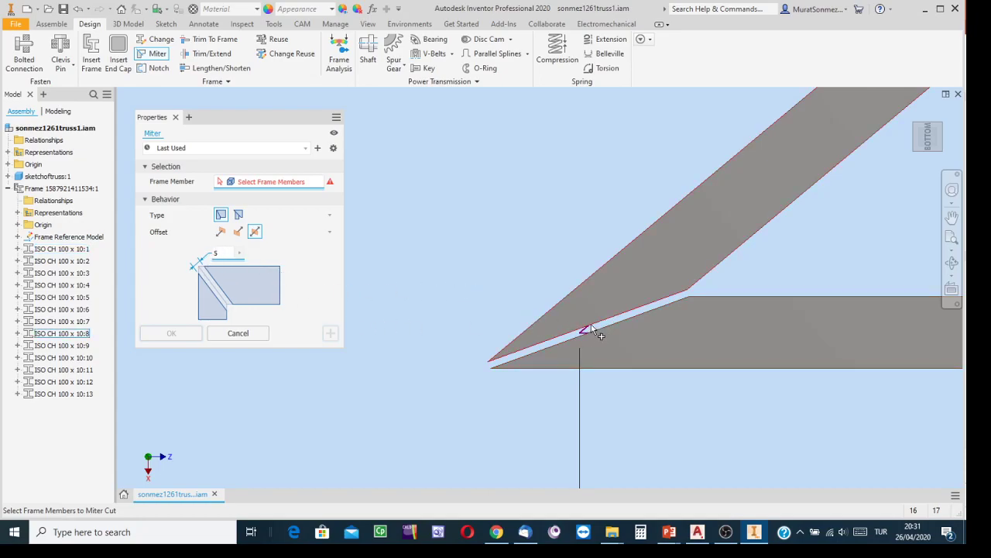
pyautogui.scroll(8, 633, 323)
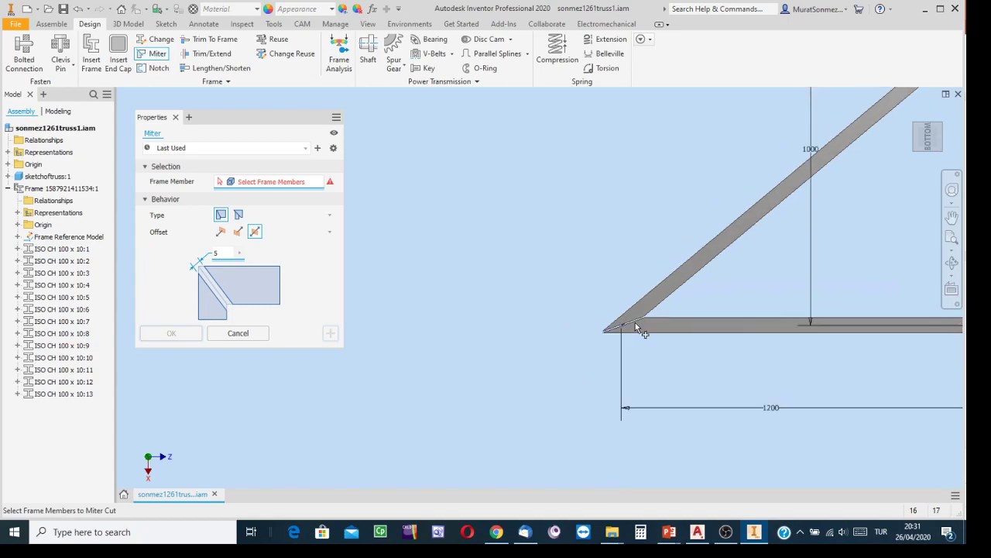
pyautogui.moveTo(756, 296); pyautogui.dragTo(438, 353, button='middle')
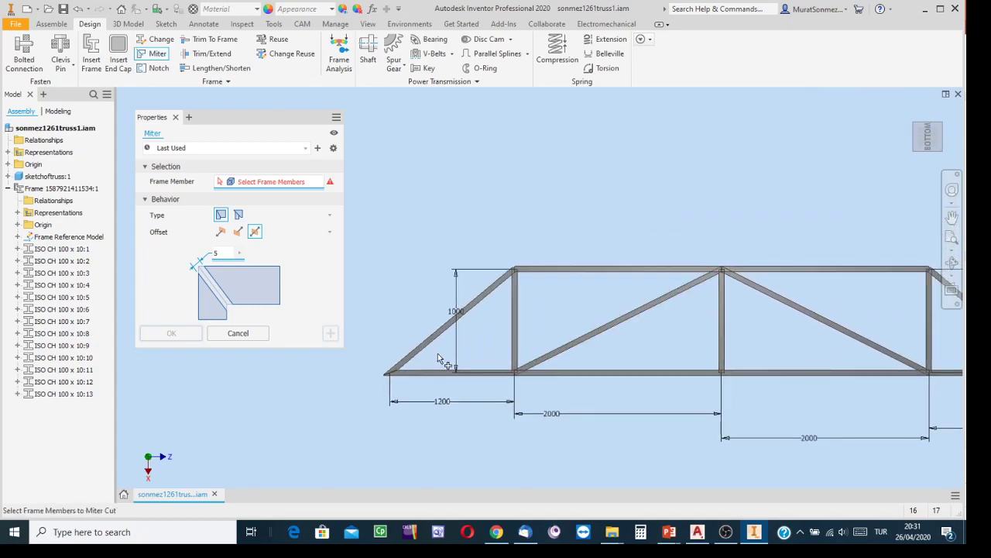
pyautogui.scroll(-3, 395, 385)
pyautogui.scroll(-3, 397, 387)
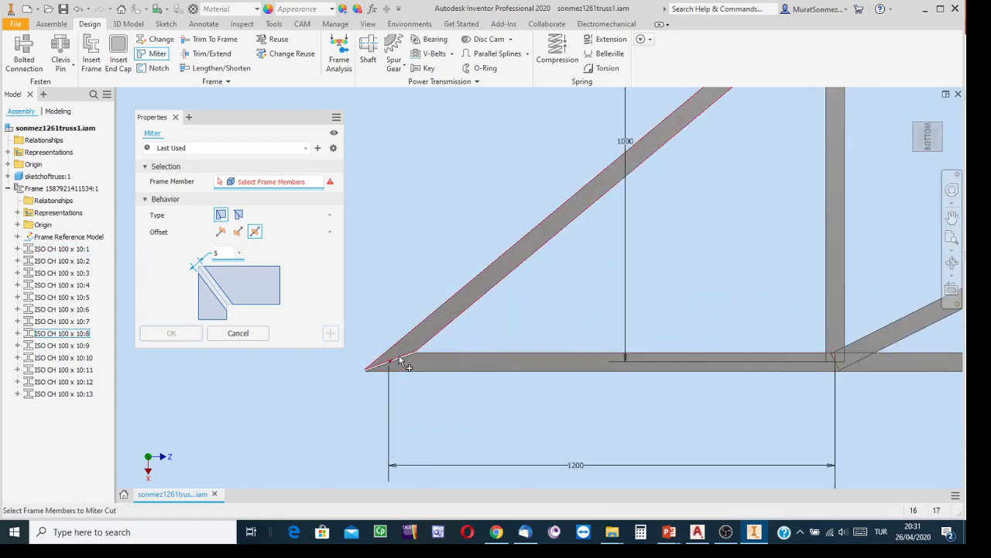
pyautogui.scroll(-5, 399, 356)
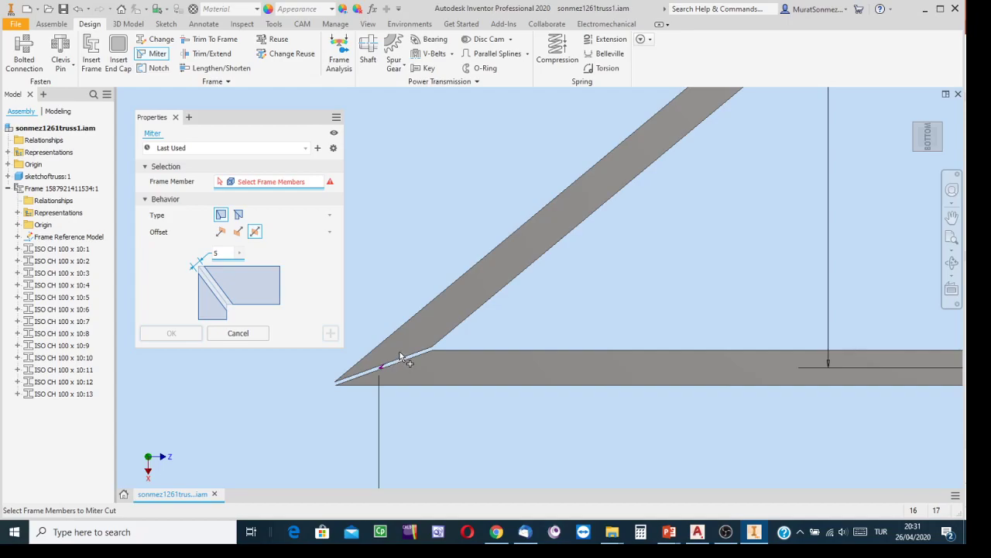
pyautogui.scroll(2, 649, 272)
pyautogui.scroll(2, 749, 248)
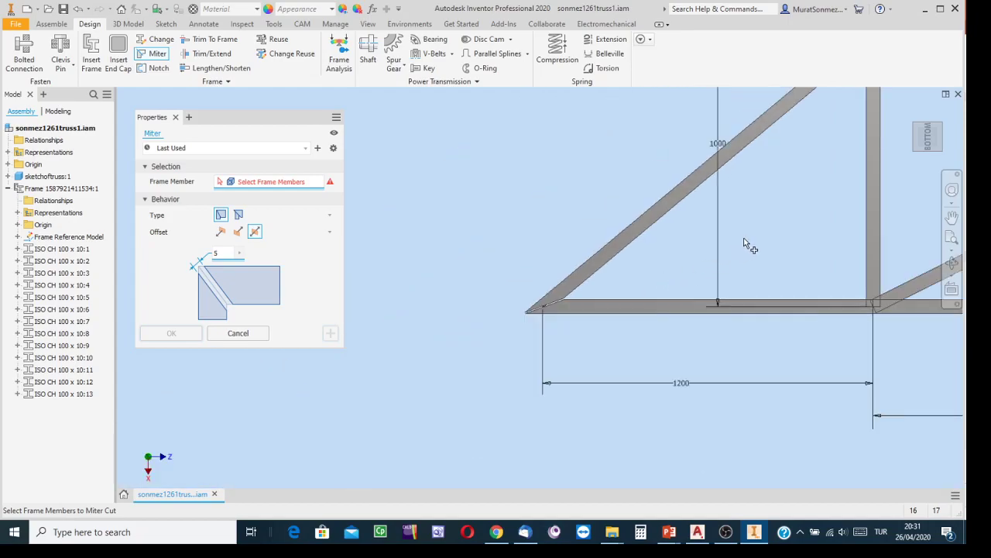
# - Miter the far sloping end member with its bottom chord member using the 5 mm offset, and finish the miter command
pyautogui.scroll(-2, 454, 413)
pyautogui.scroll(2, 777, 316)
pyautogui.scroll(2, 779, 318)
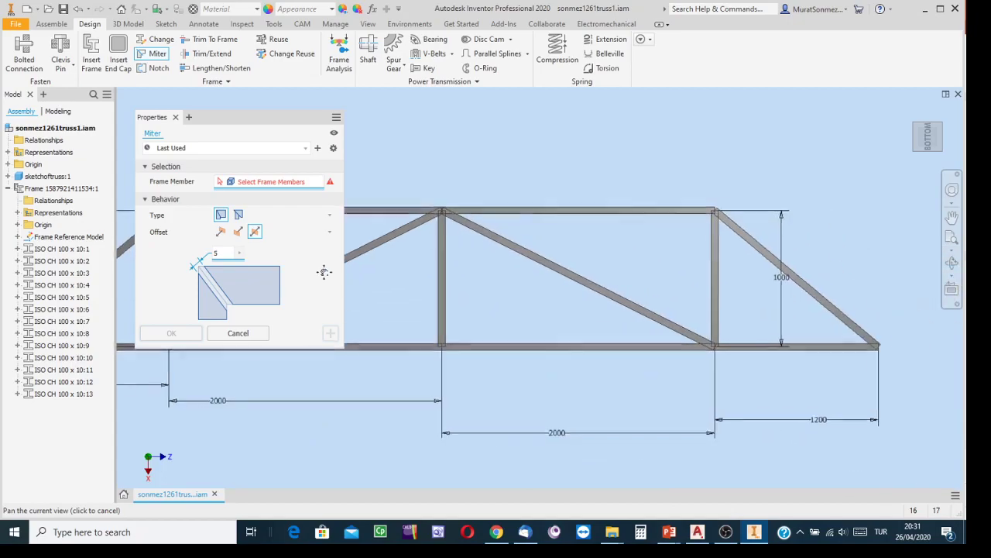
pyautogui.scroll(-4, 852, 340)
pyautogui.scroll(-3, 698, 334)
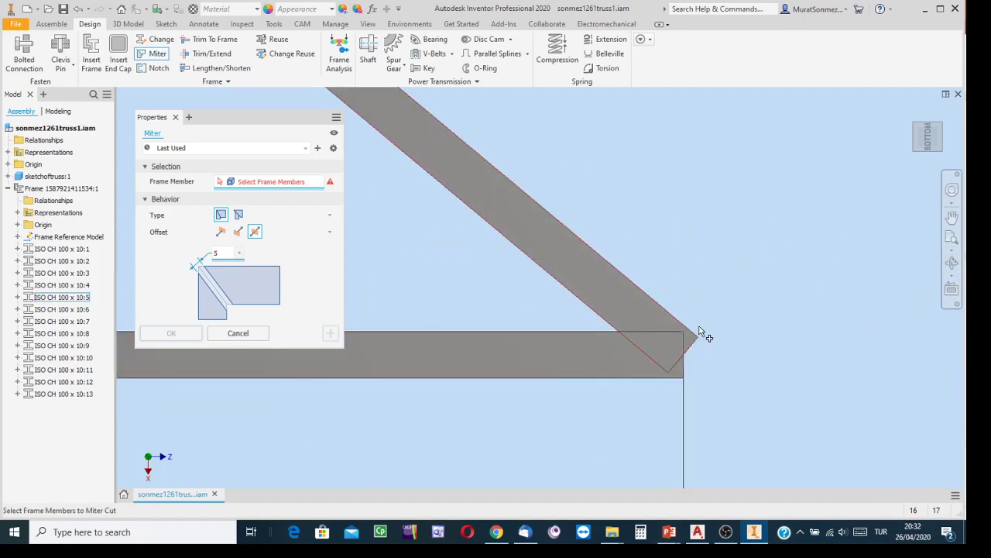
pyautogui.click(587, 275)
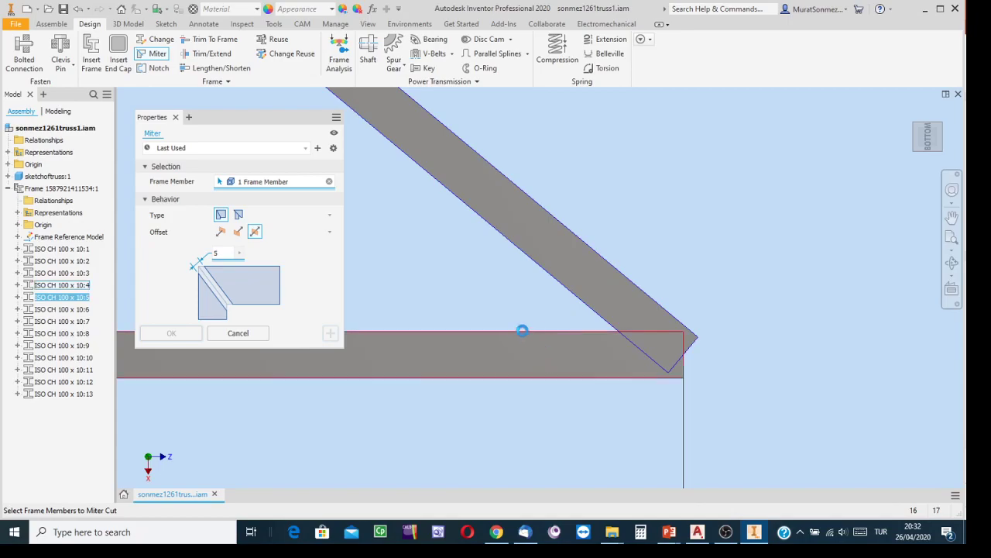
pyautogui.click(517, 332)
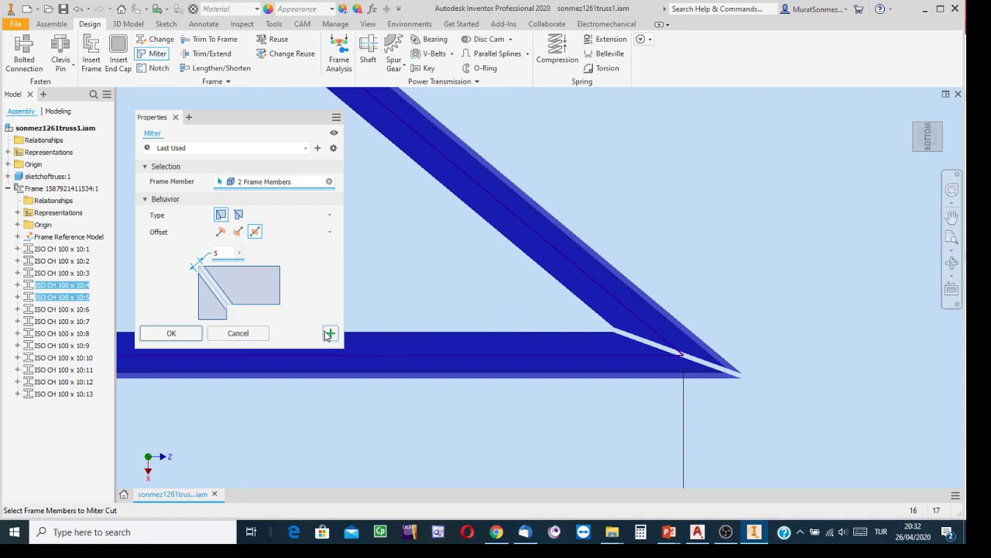
pyautogui.scroll(-5, 436, 308)
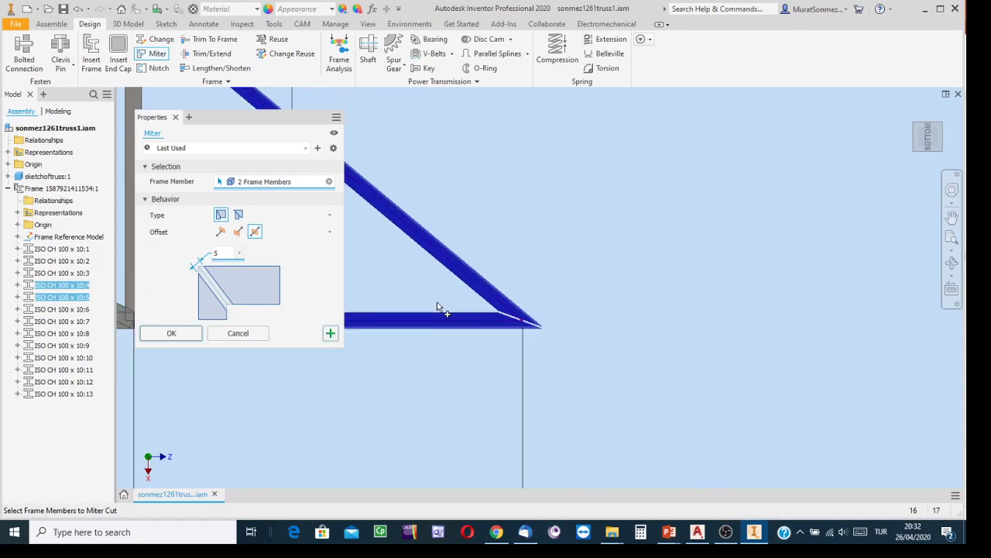
pyautogui.moveTo(444, 287); pyautogui.dragTo(963, 323, button='middle')
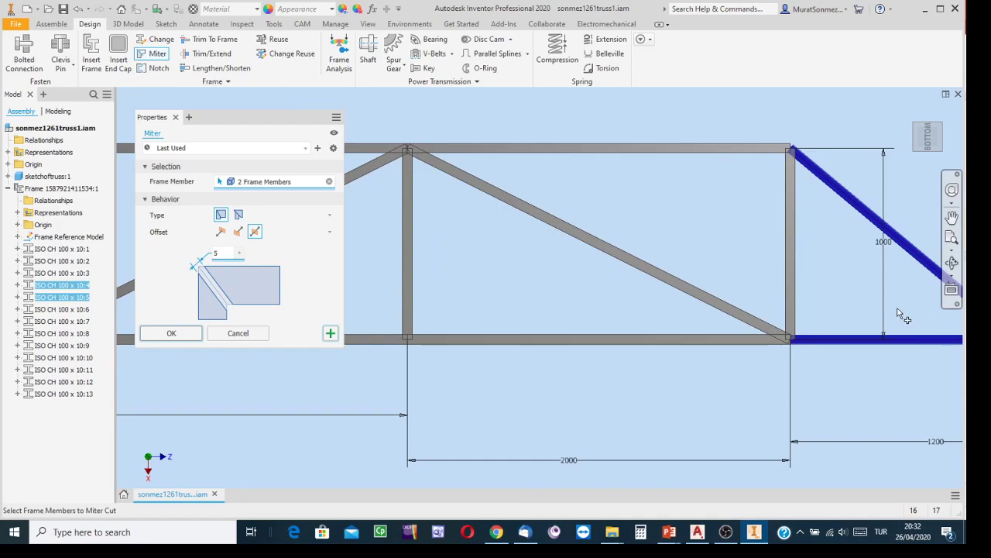
pyautogui.click(172, 334)
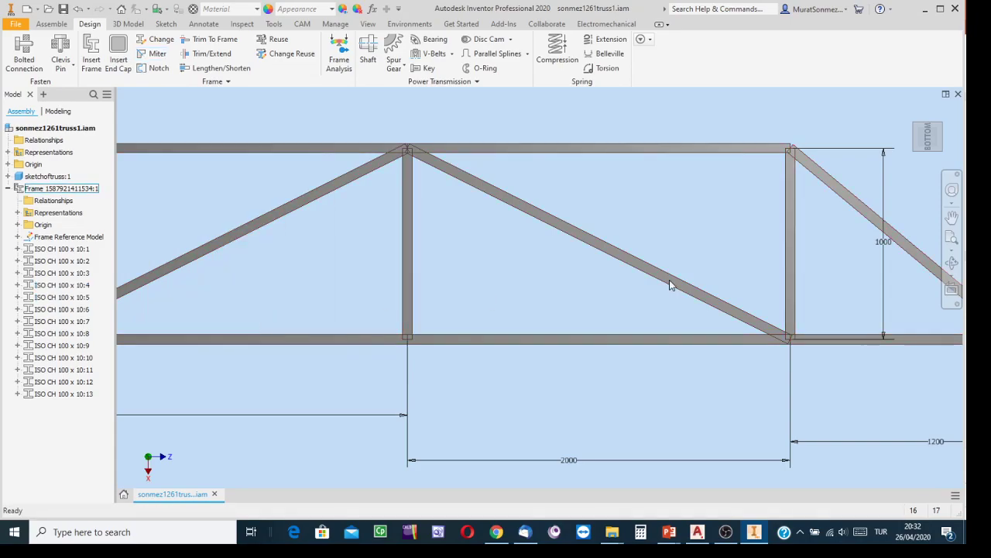
# - Compare the mitered lower joints at the far and near ends of the truss
pyautogui.moveTo(786, 312); pyautogui.dragTo(361, 305, button='middle')
pyautogui.scroll(10, 576, 338)
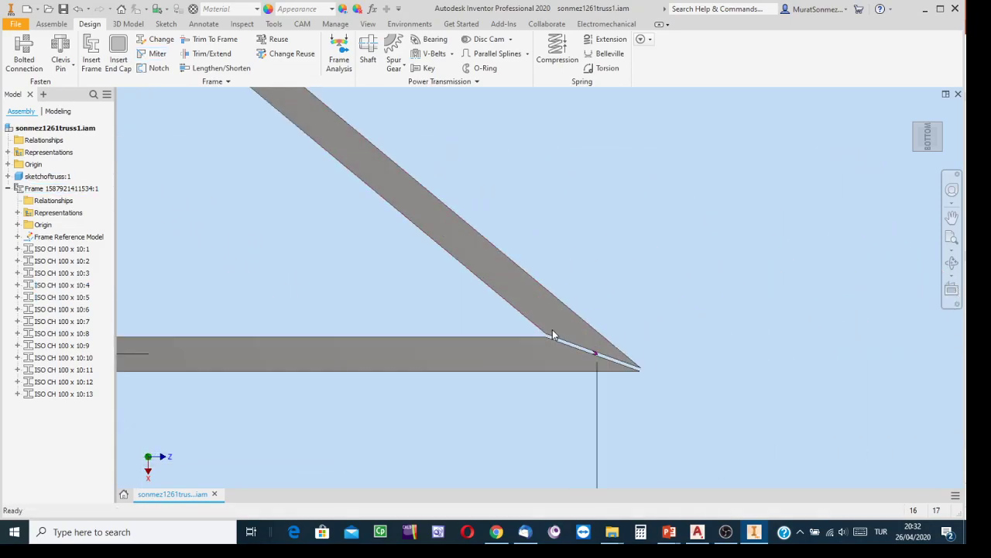
pyautogui.scroll(-5, 552, 329)
pyautogui.moveTo(663, 304); pyautogui.dragTo(810, 340, button='middle')
pyautogui.scroll(6, 457, 336)
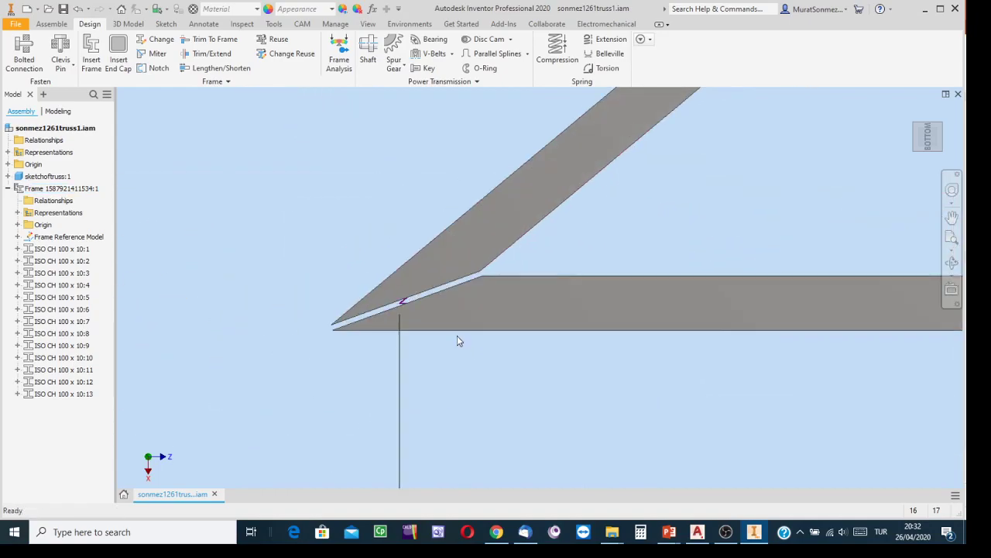
pyautogui.scroll(-5, 461, 333)
pyautogui.moveTo(630, 271); pyautogui.dragTo(370, 333, button='middle')
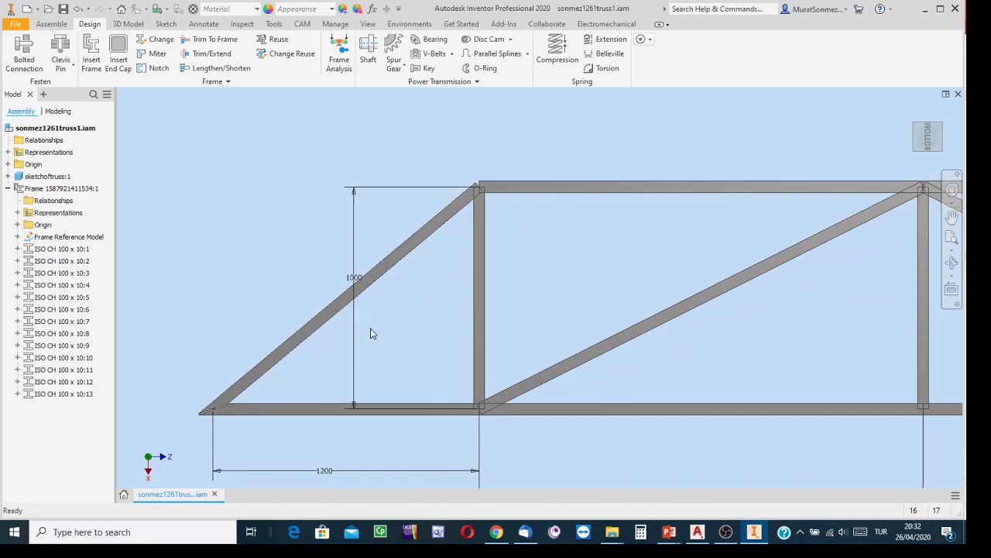
# - Save the mitered truss assembly and its dependent files
pyautogui.click(64, 10)
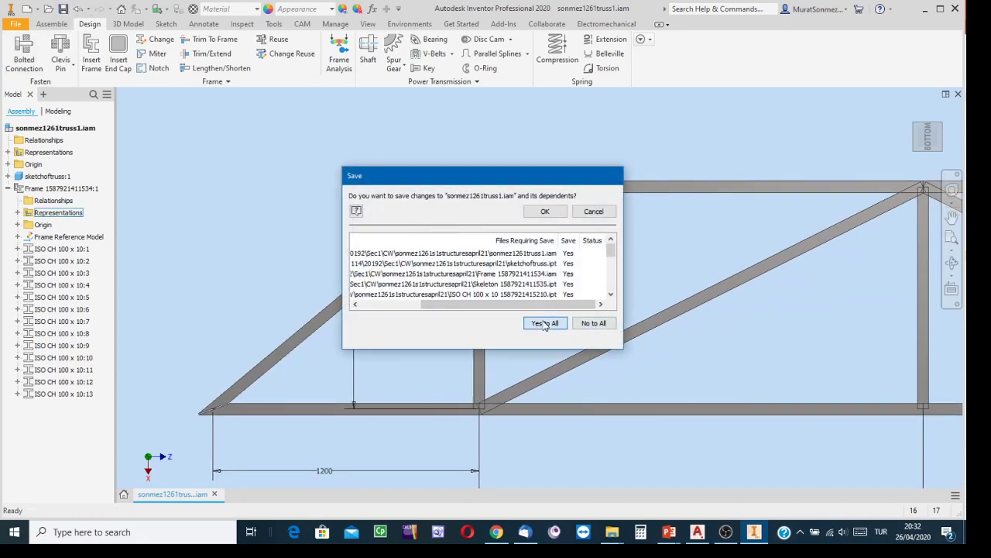
pyautogui.click(542, 211)
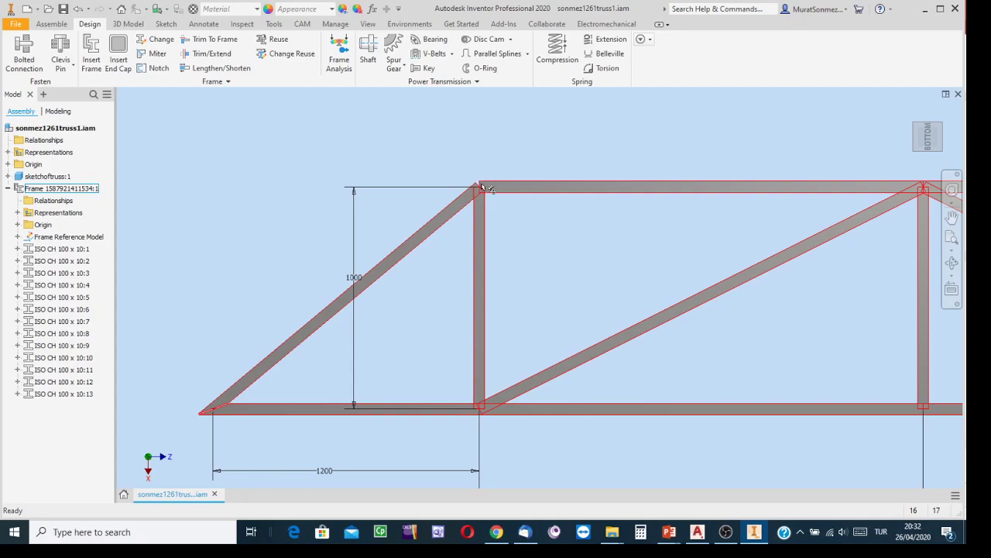
# - Examine the overlapping sloping, vertical and top chord members at the near upper joint and check the Trim To Frame options
pyautogui.scroll(10, 488, 190)
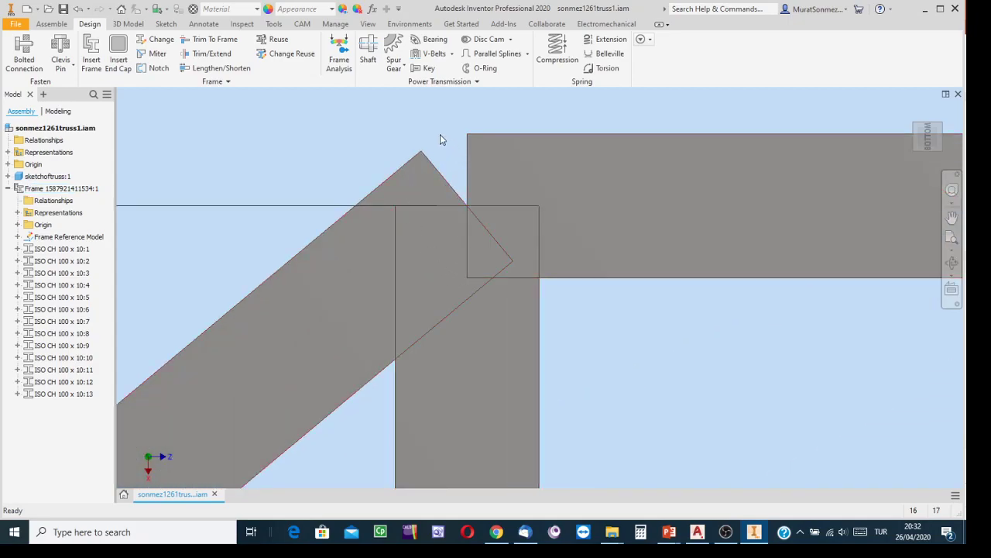
pyautogui.scroll(-3, 356, 124)
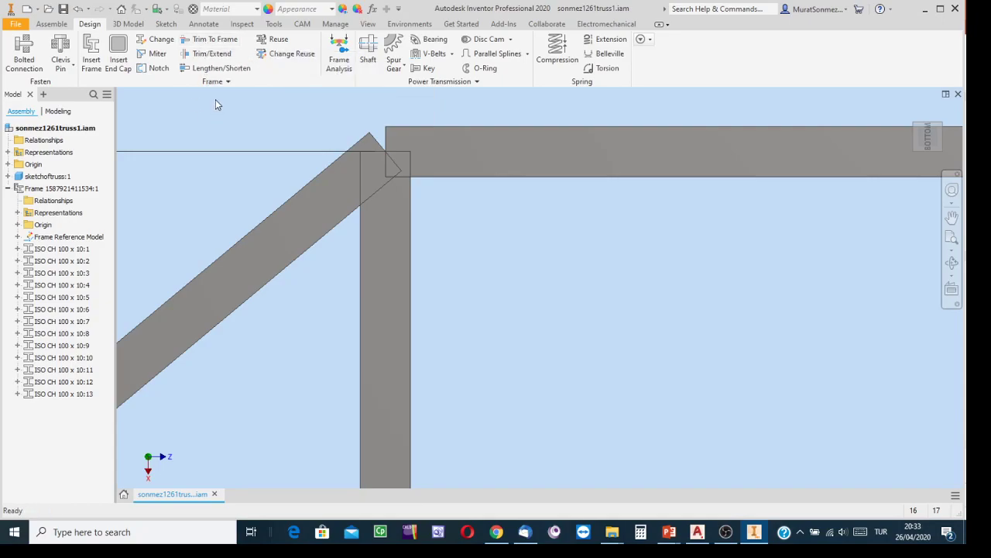
pyautogui.click(207, 42)
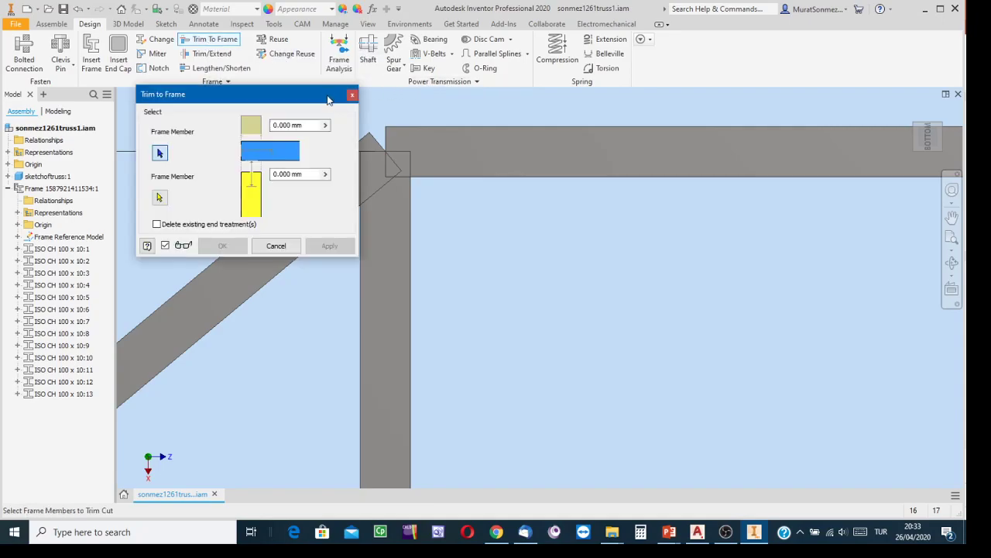
pyautogui.click(352, 94)
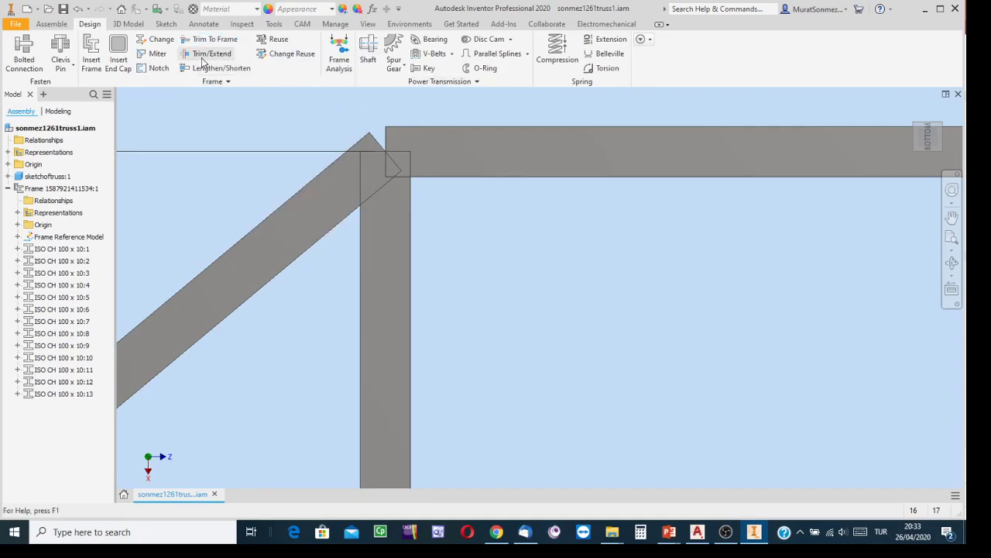
# - Trim the near sloping end member to the outer face of the adjacent vertical member with a 5 mm offset
pyautogui.click(207, 54)
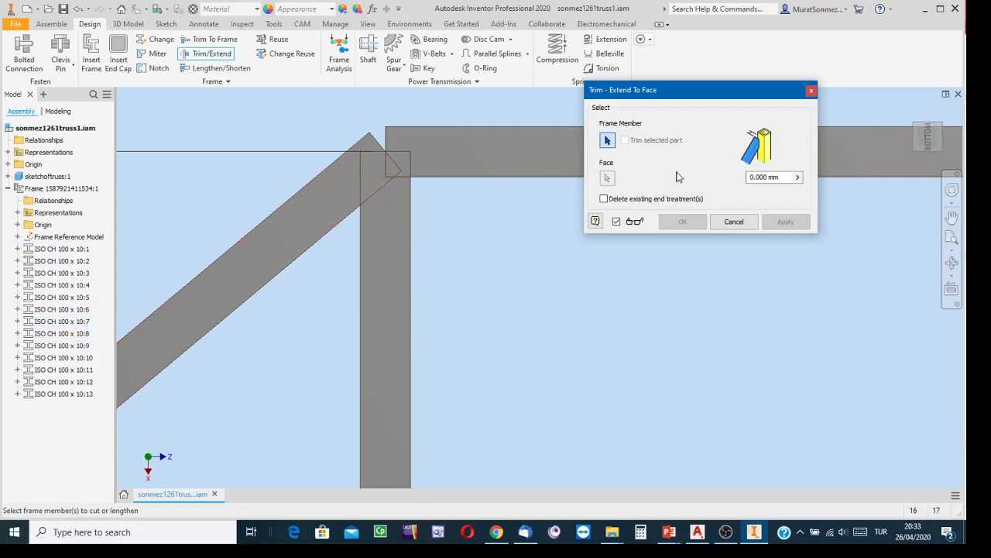
pyautogui.click(783, 178)
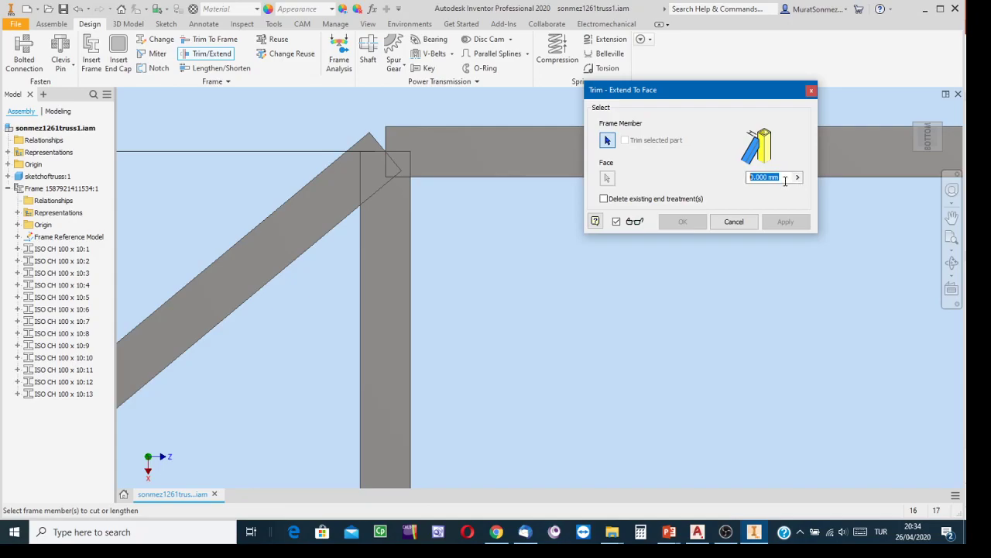
pyautogui.write('5')
pyautogui.click(952, 262)
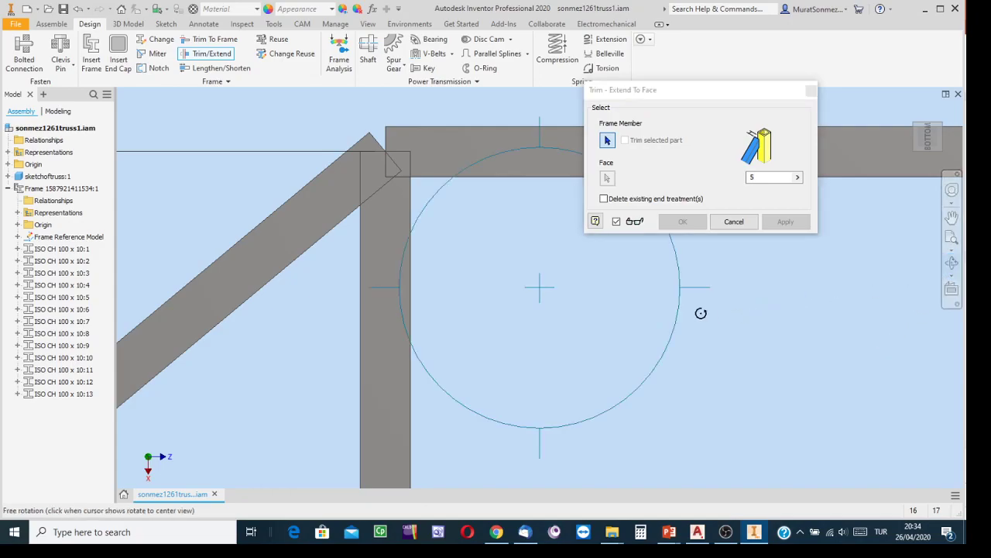
pyautogui.moveTo(548, 305)
pyautogui.mouseDown()
pyautogui.moveTo(582, 310)
pyautogui.moveTo(583, 334)
pyautogui.moveTo(602, 299)
pyautogui.moveTo(599, 336)
pyautogui.mouseUp()
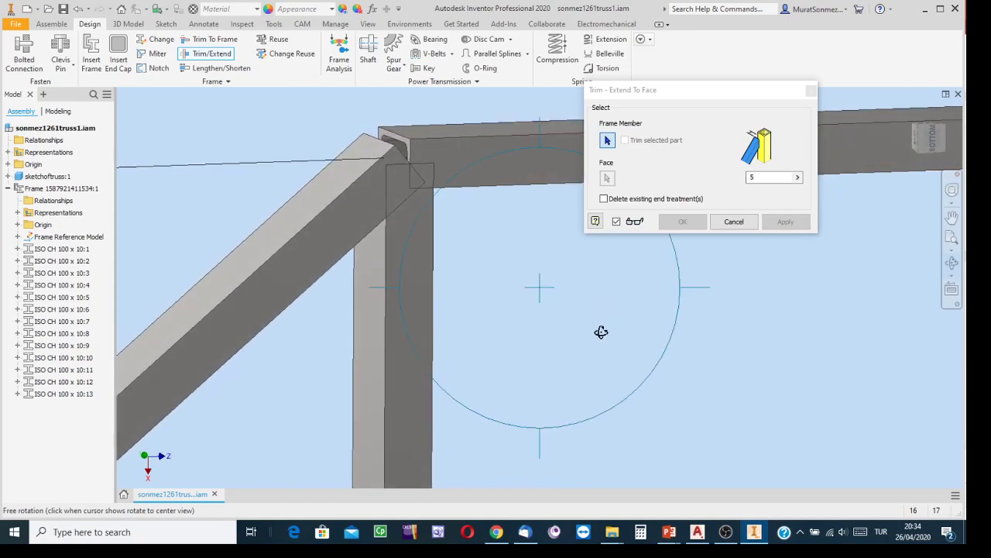
pyautogui.moveTo(568, 299); pyautogui.dragTo(565, 297)
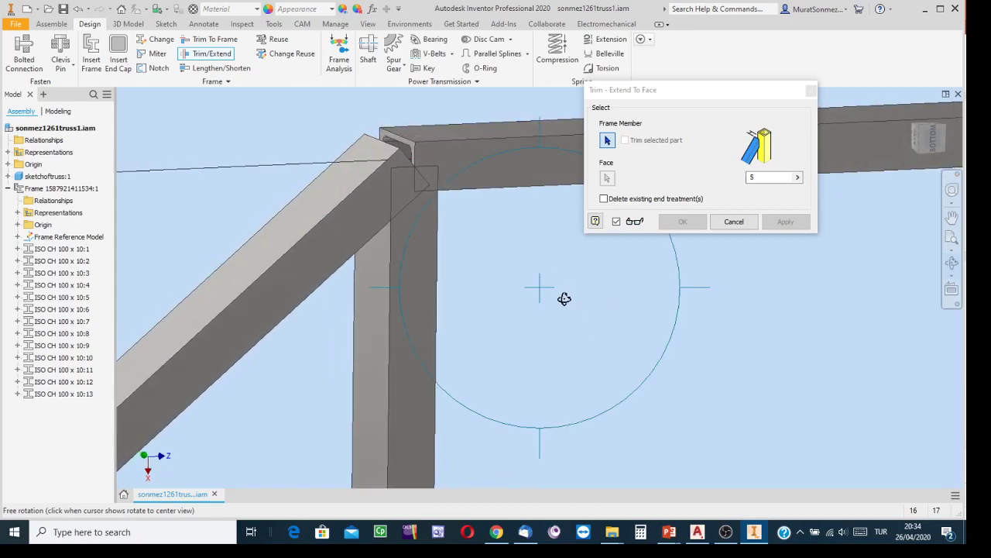
pyautogui.press('Escape')
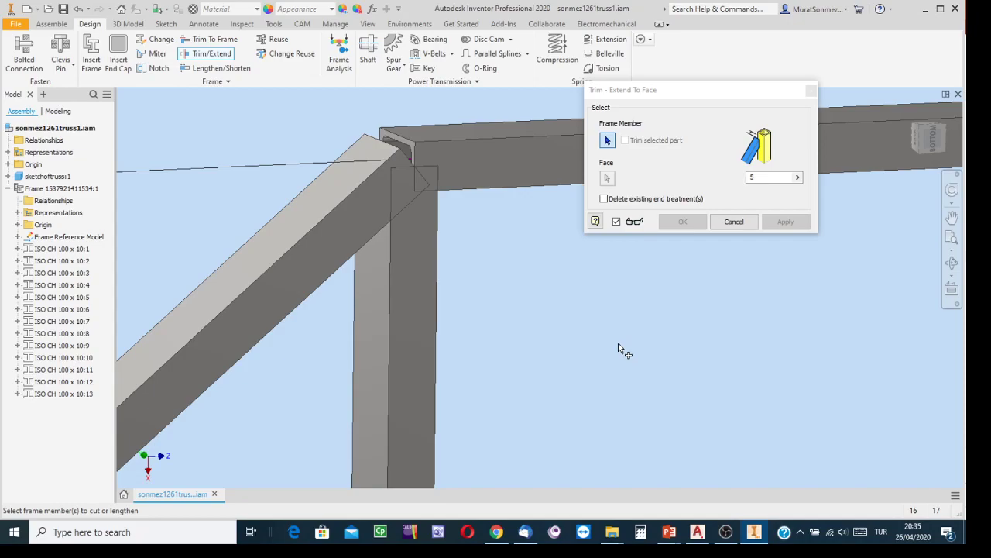
pyautogui.click(301, 242)
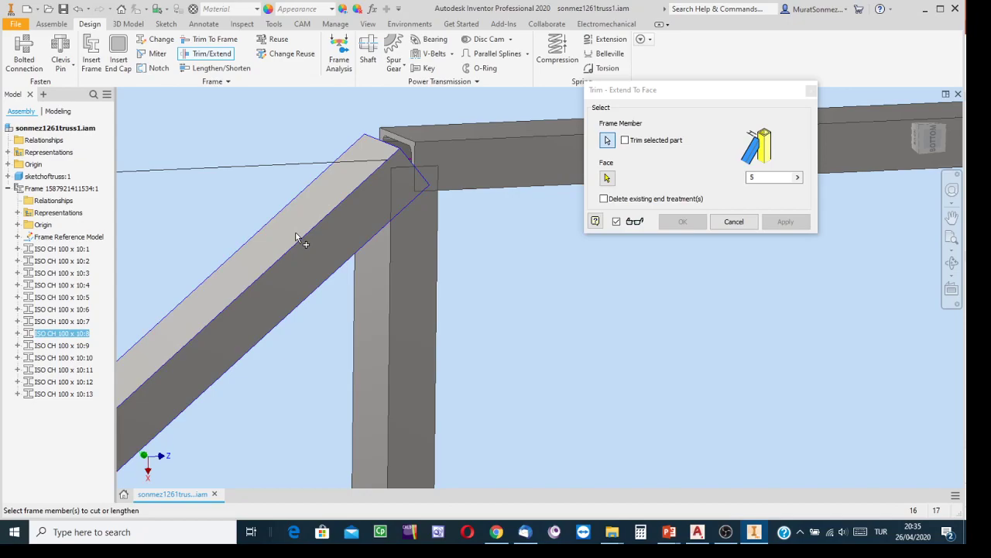
pyautogui.click(608, 179)
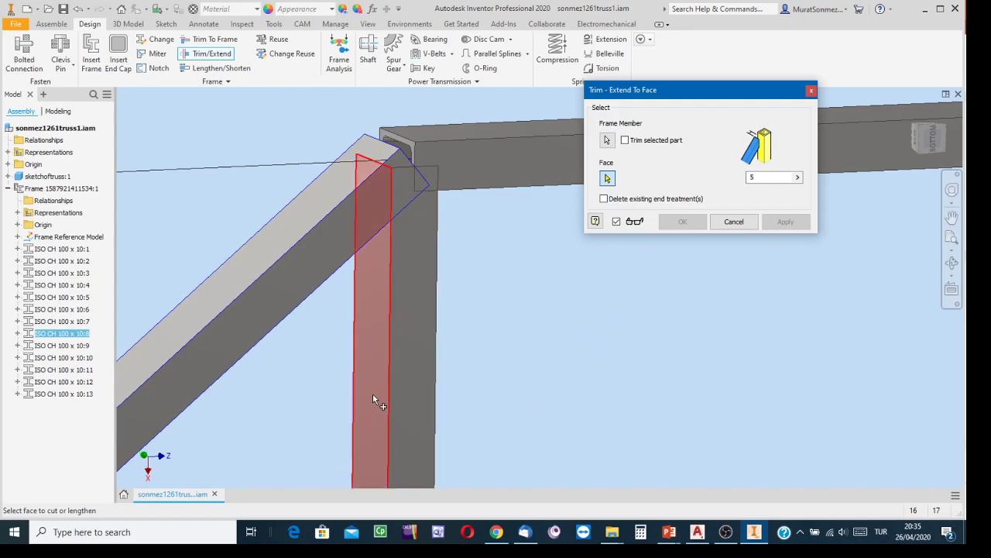
pyautogui.click(366, 307)
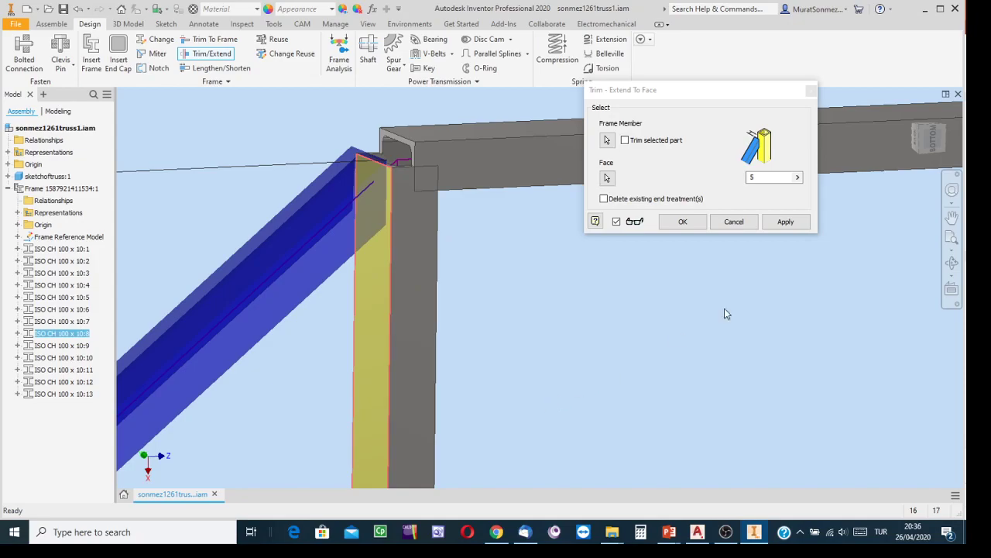
pyautogui.click(781, 224)
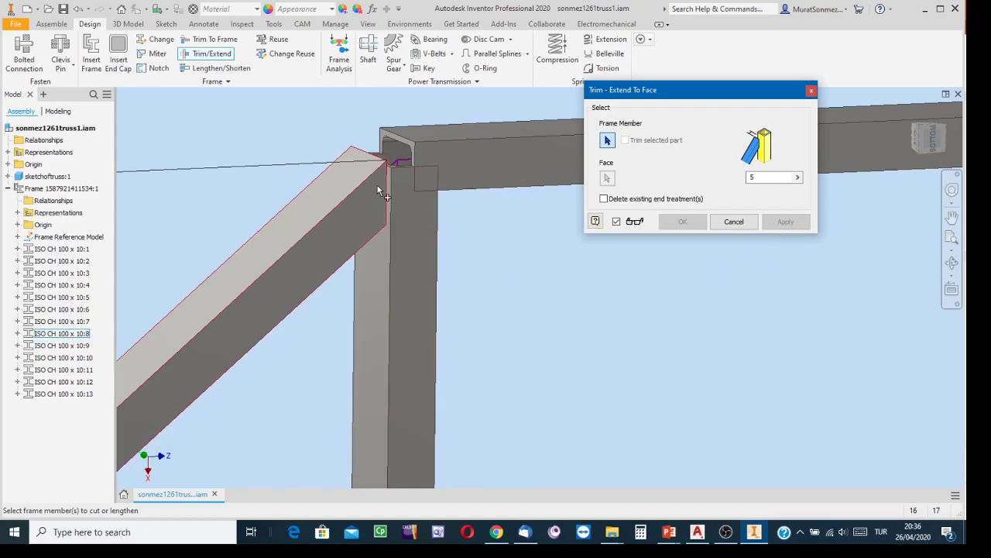
# - Examine the gap at the trimmed sloping member and the top chord's overlap with the vertical member at the near upper joint
pyautogui.click(940, 147)
pyautogui.scroll(5, 382, 208)
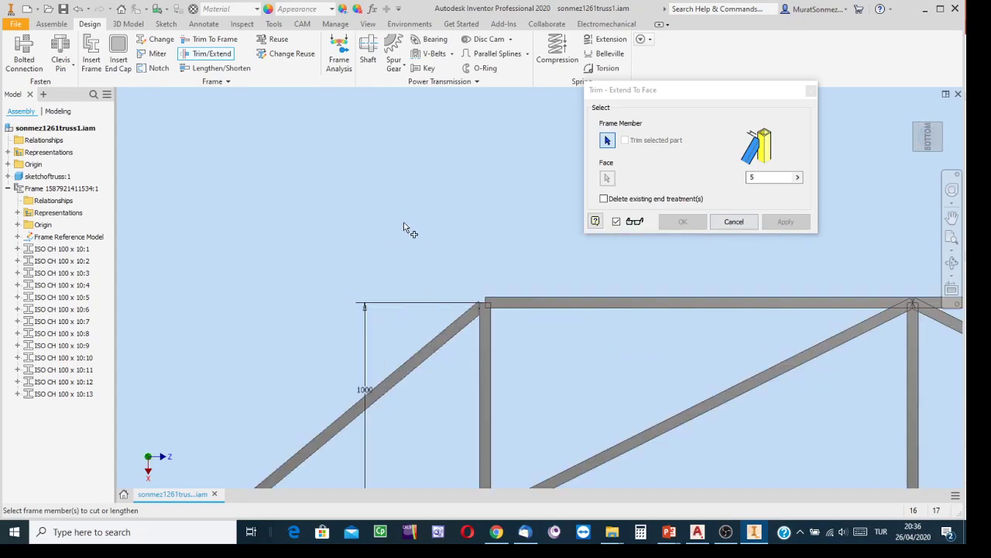
pyautogui.scroll(5, 495, 311)
pyautogui.moveTo(531, 350); pyautogui.dragTo(515, 307, button='middle')
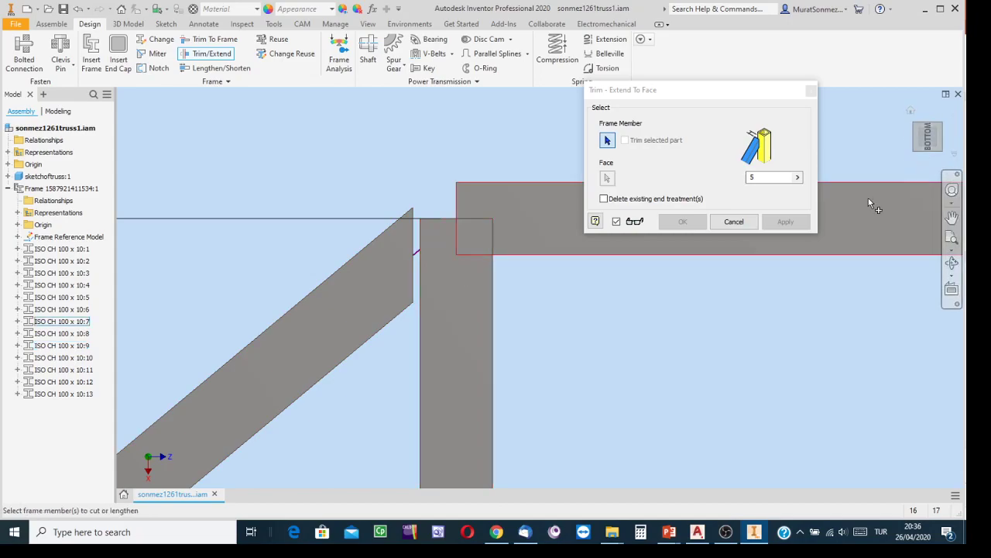
pyautogui.click(943, 130)
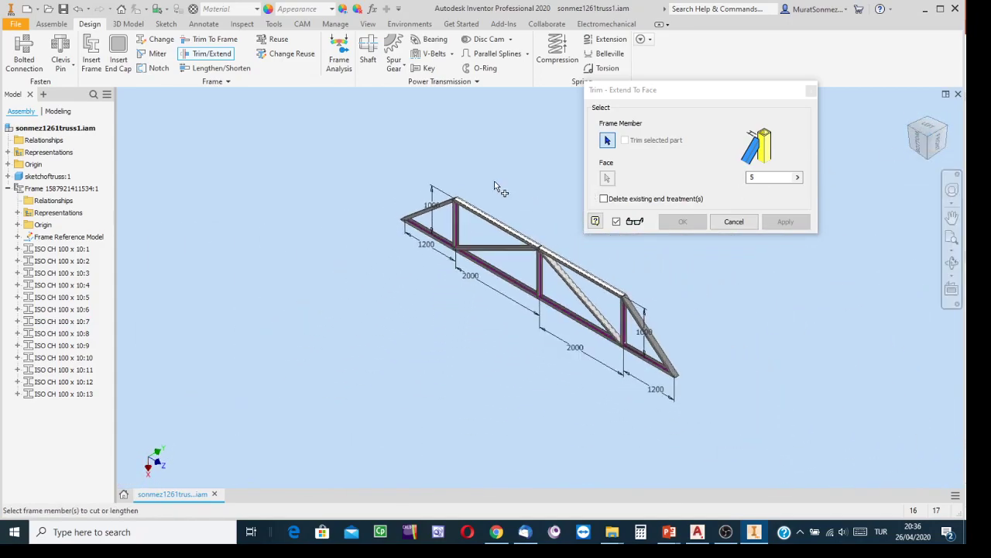
pyautogui.scroll(-5, 423, 231)
pyautogui.scroll(-5, 422, 231)
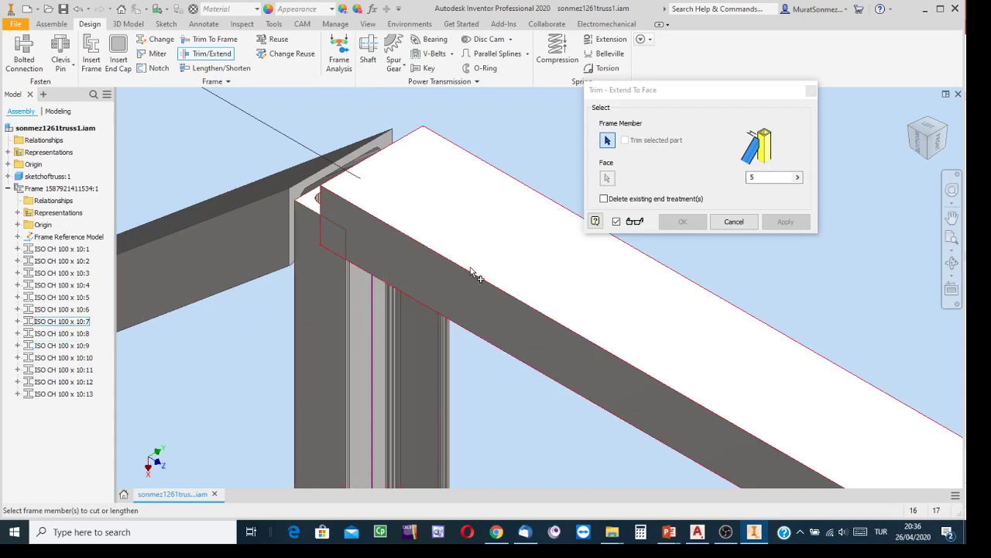
pyautogui.moveTo(470, 267); pyautogui.dragTo(497, 245, button='middle')
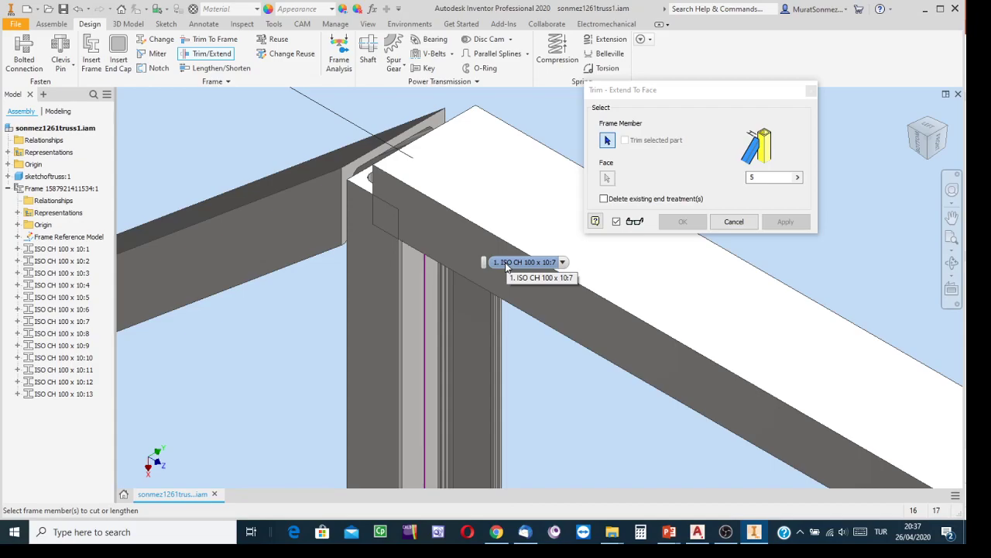
# - Try to trim the near top chord member to the narrow rounded flange-edge face of the vertical channel with the 5 mm offset
pyautogui.click(507, 263)
pyautogui.scroll(-2, 507, 263)
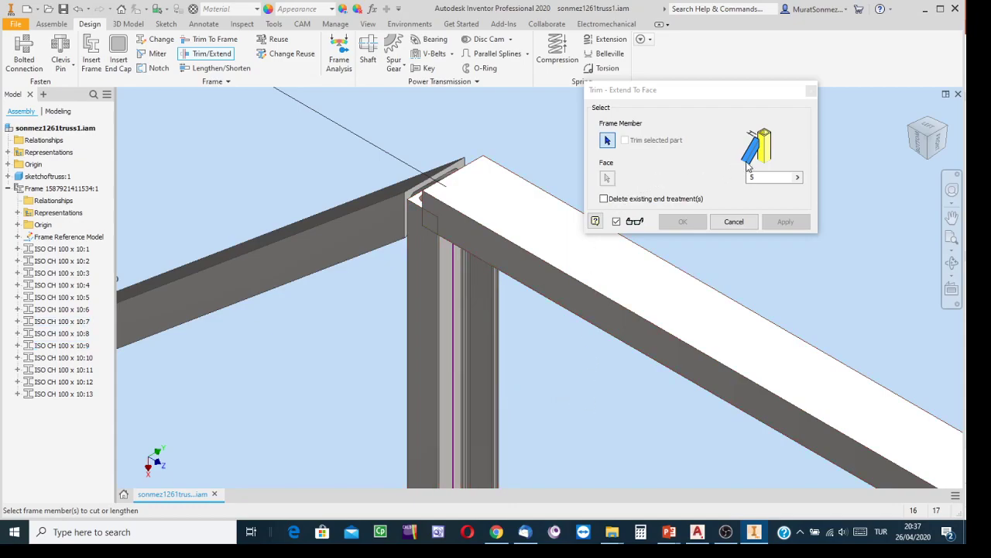
pyautogui.click(519, 221)
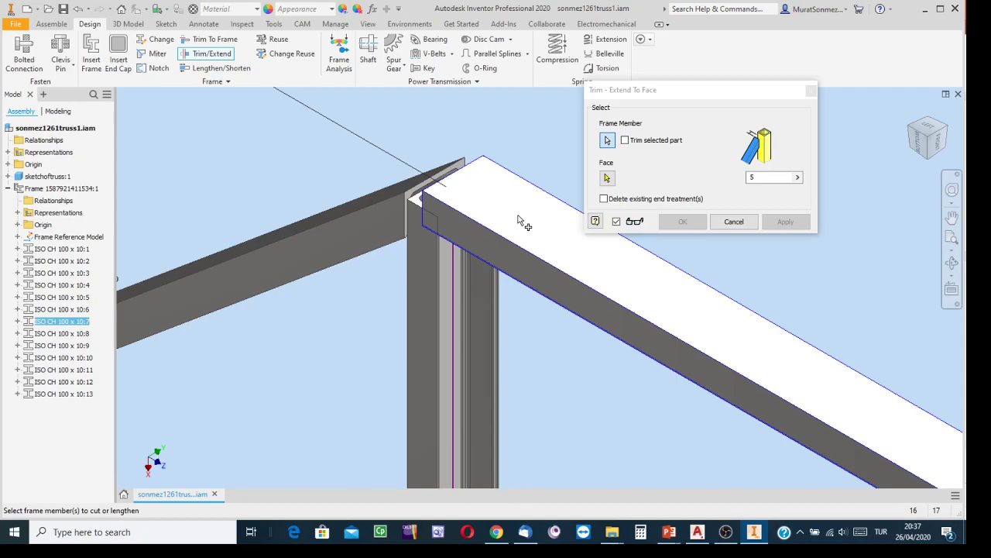
pyautogui.click(607, 178)
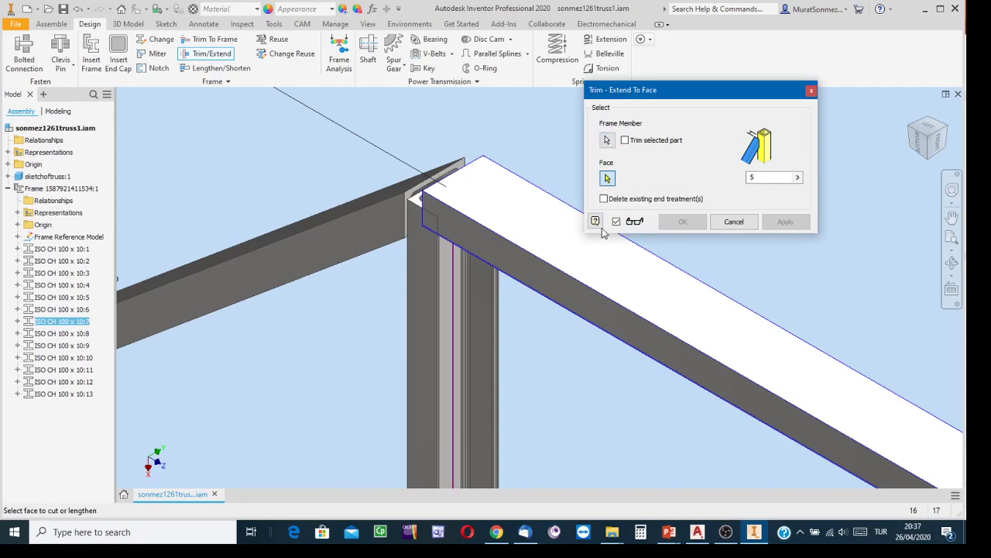
pyautogui.scroll(3, 540, 318)
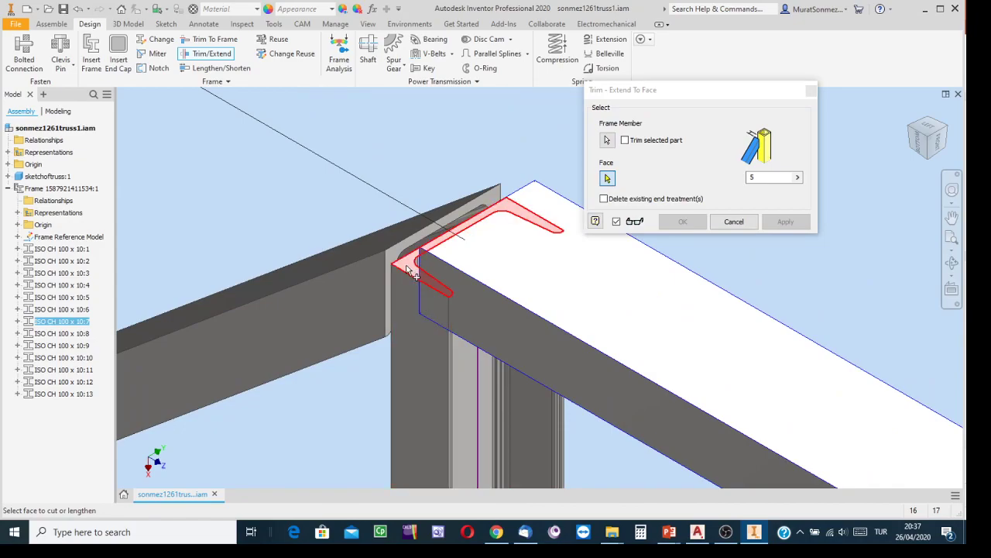
pyautogui.moveTo(426, 290)
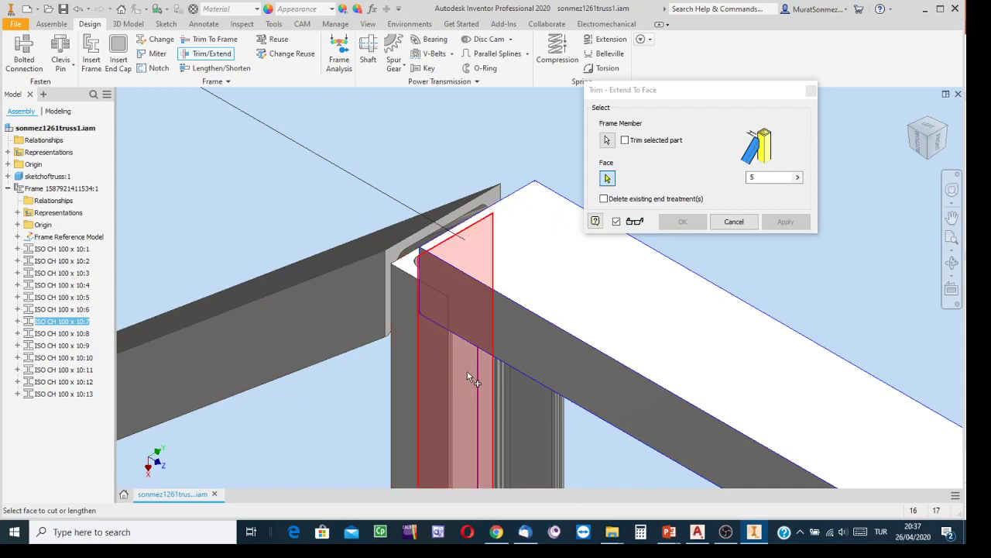
pyautogui.scroll(2, 467, 371)
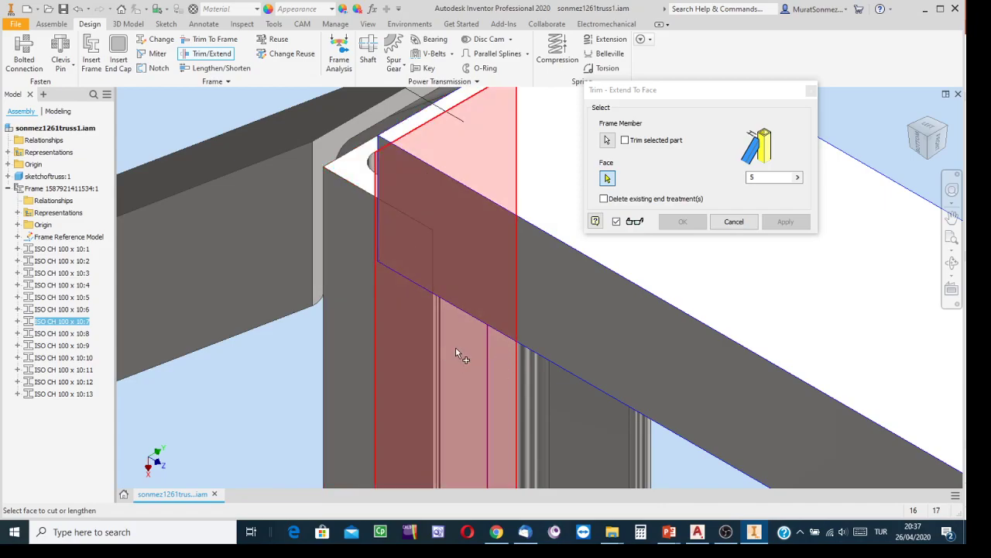
pyautogui.scroll(3, 457, 352)
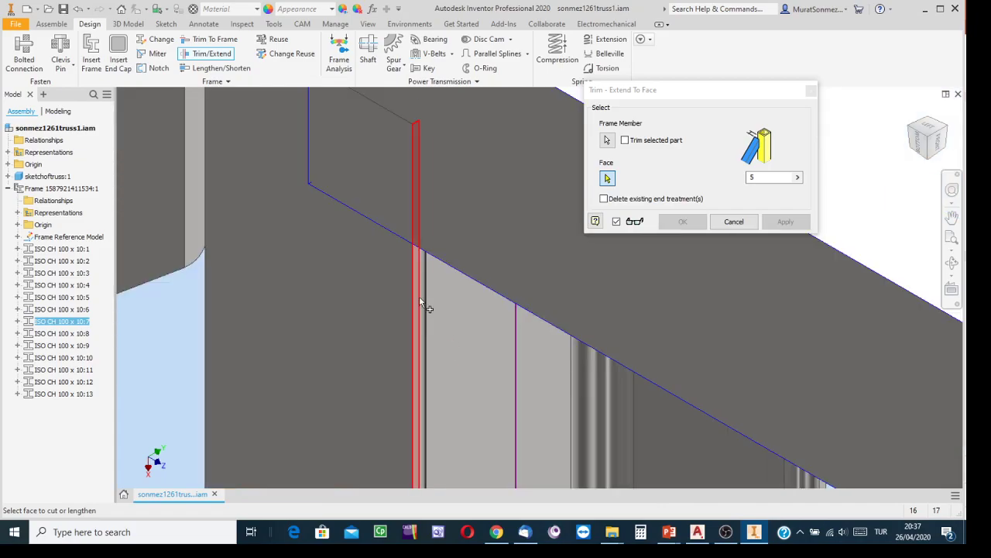
pyautogui.scroll(-5, 419, 302)
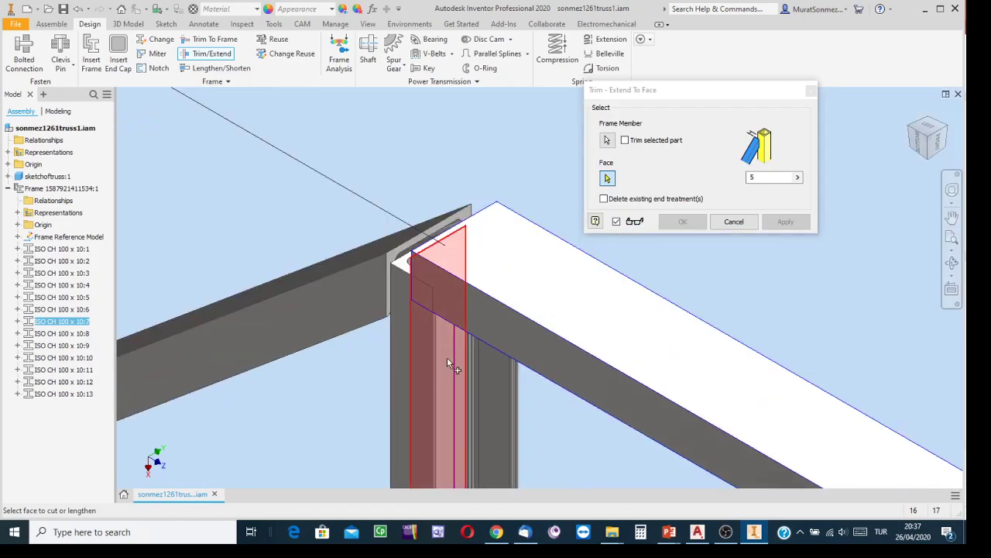
pyautogui.moveTo(447, 357); pyautogui.dragTo(488, 261, button='middle')
pyautogui.scroll(4, 483, 258)
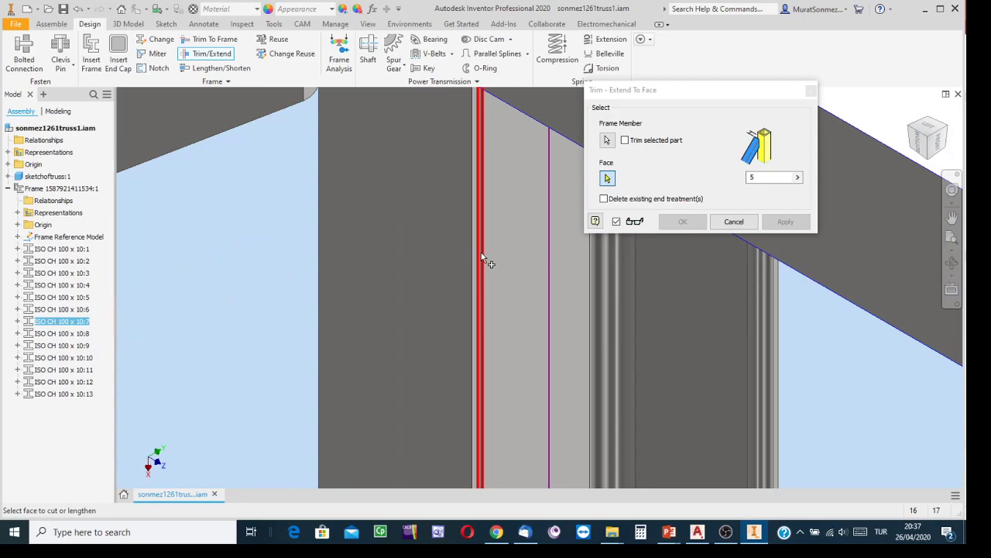
pyautogui.moveTo(502, 276)
pyautogui.scroll(3, 486, 236)
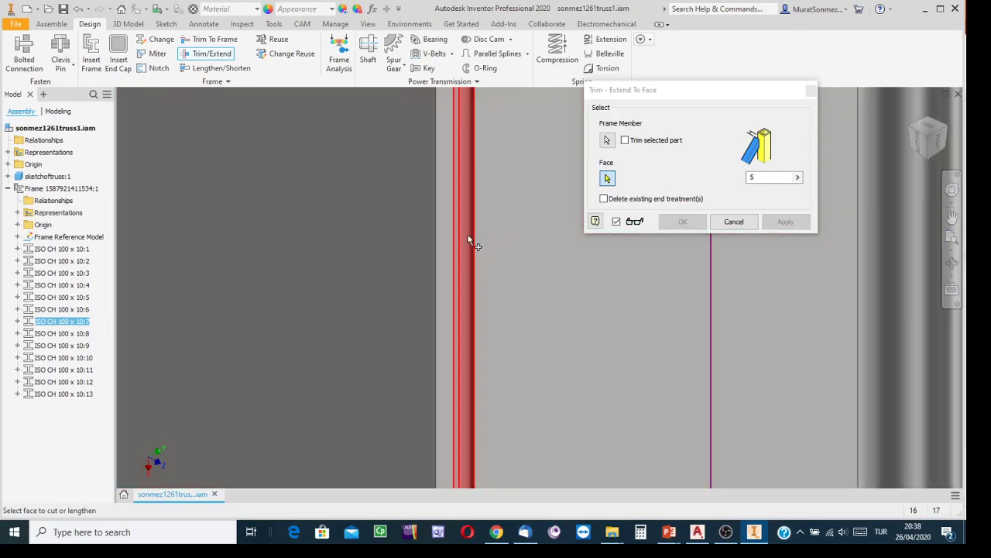
pyautogui.click(468, 237)
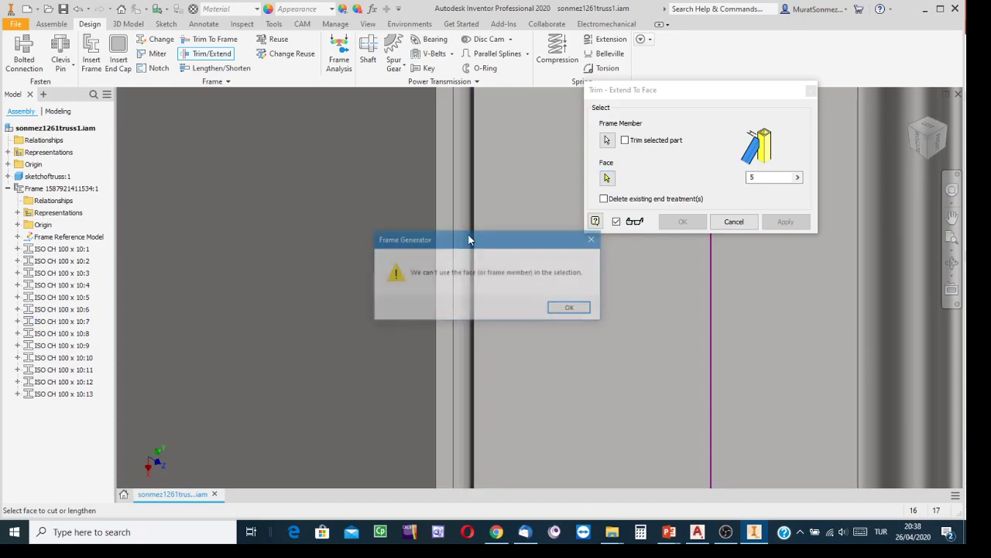
pyautogui.click(572, 309)
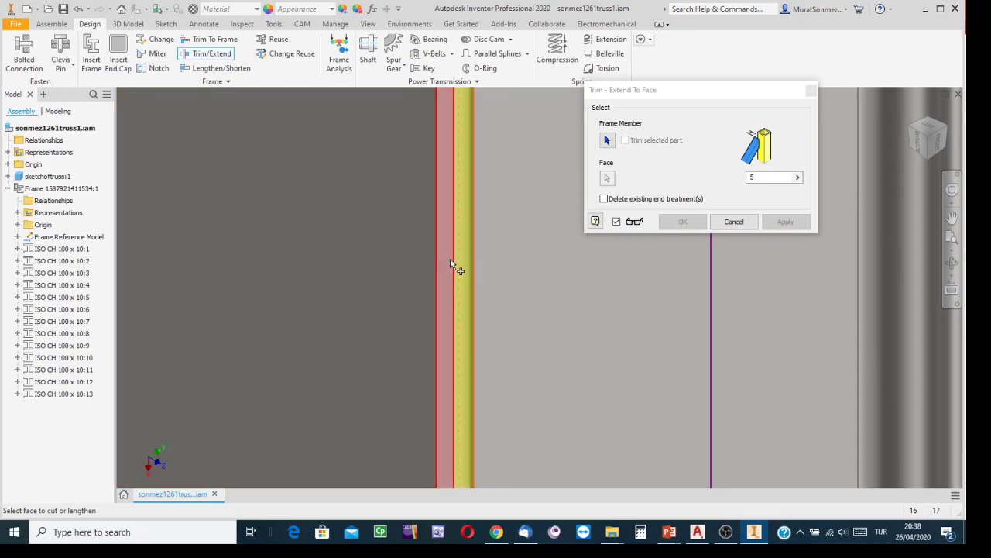
pyautogui.scroll(5, 445, 255)
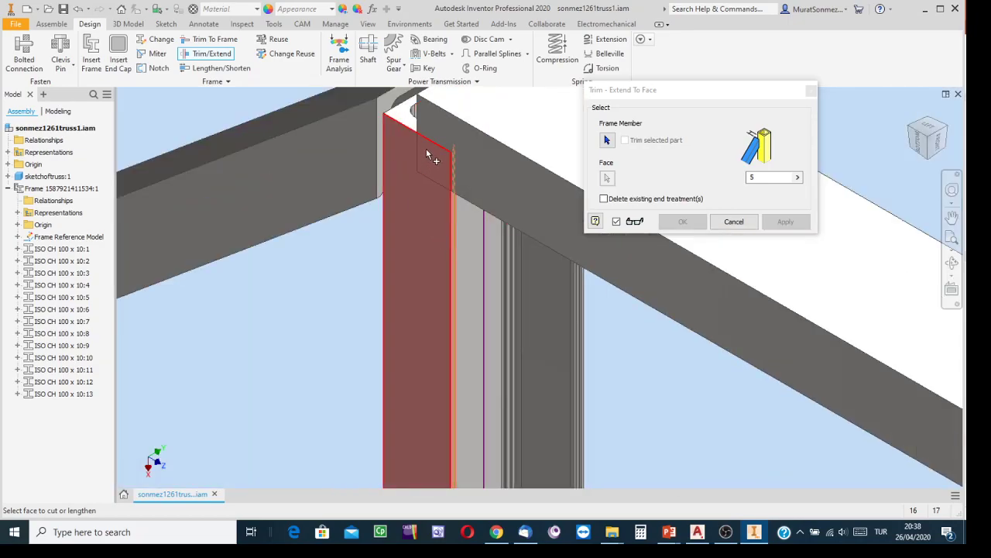
pyautogui.scroll(-5, 453, 256)
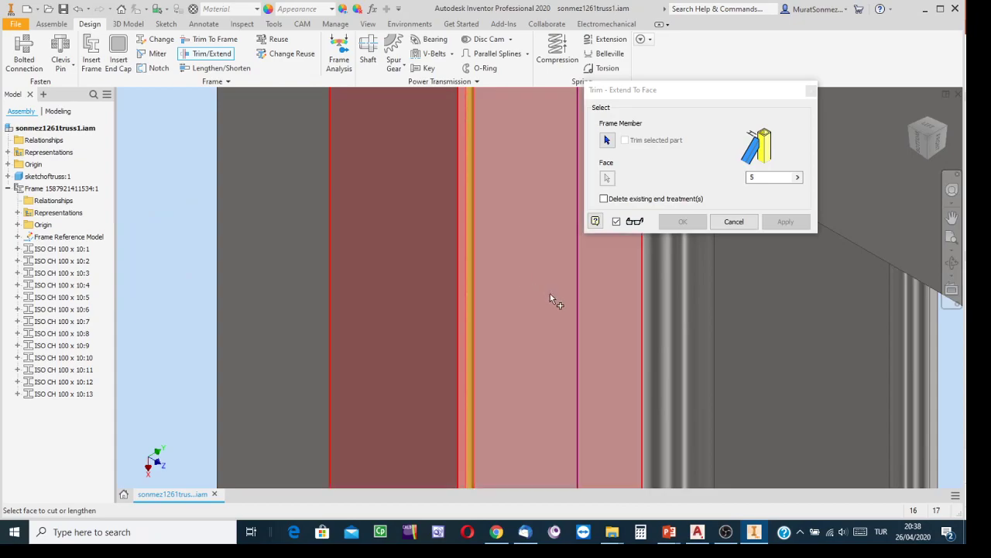
pyautogui.scroll(5, 565, 308)
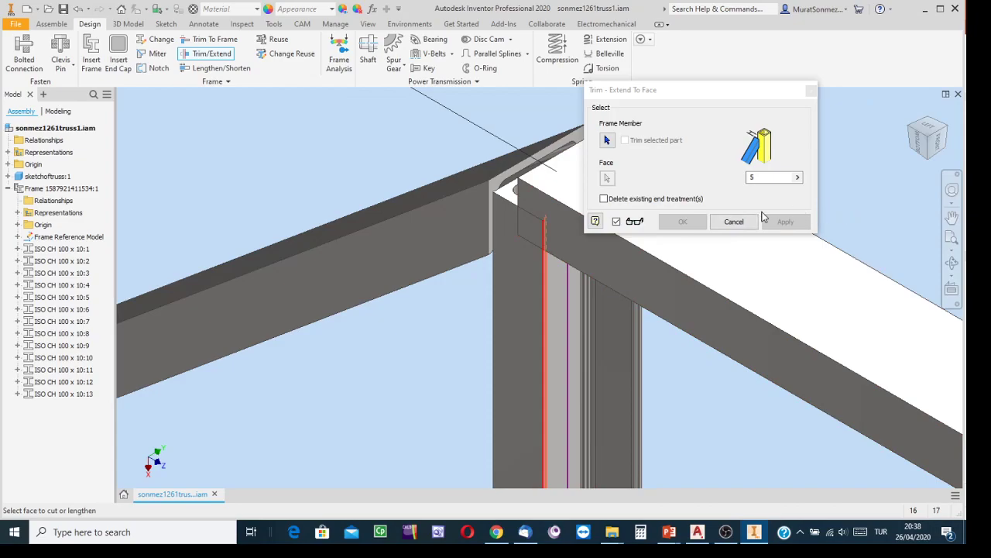
pyautogui.click(649, 201)
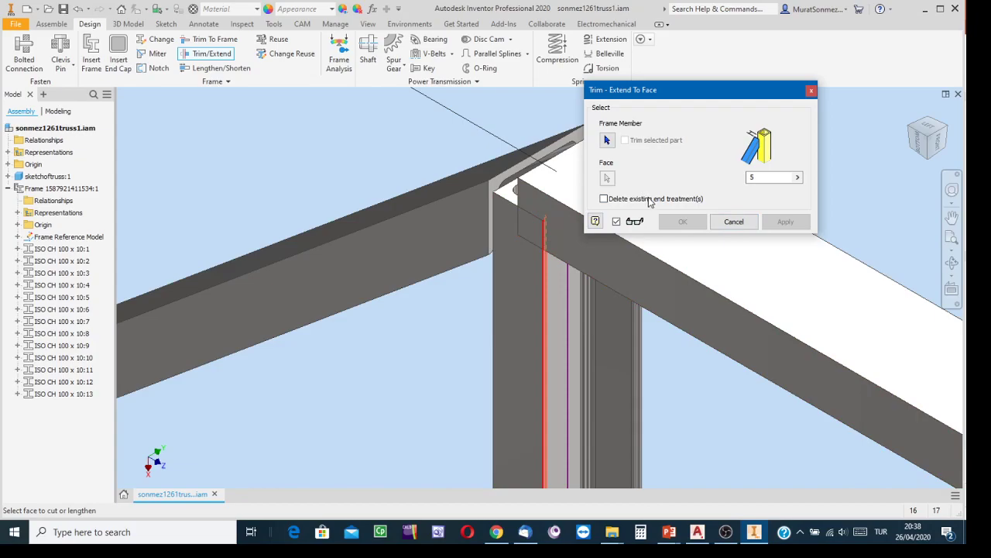
pyautogui.click(734, 222)
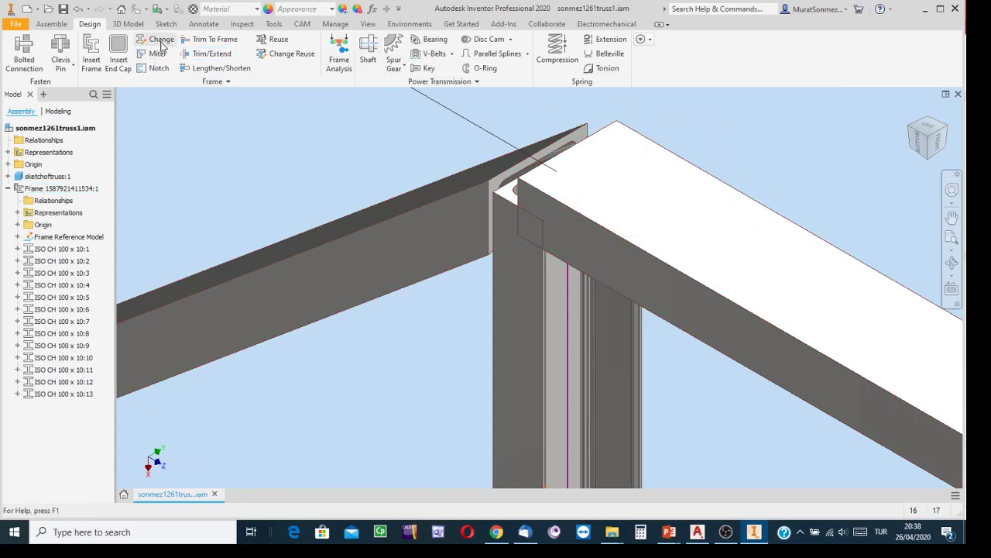
# - Trim the near top chord member with Trim/Extend to the narrow flange-edge face of the near vertical channel, using a 5 mm offset
pyautogui.click(211, 55)
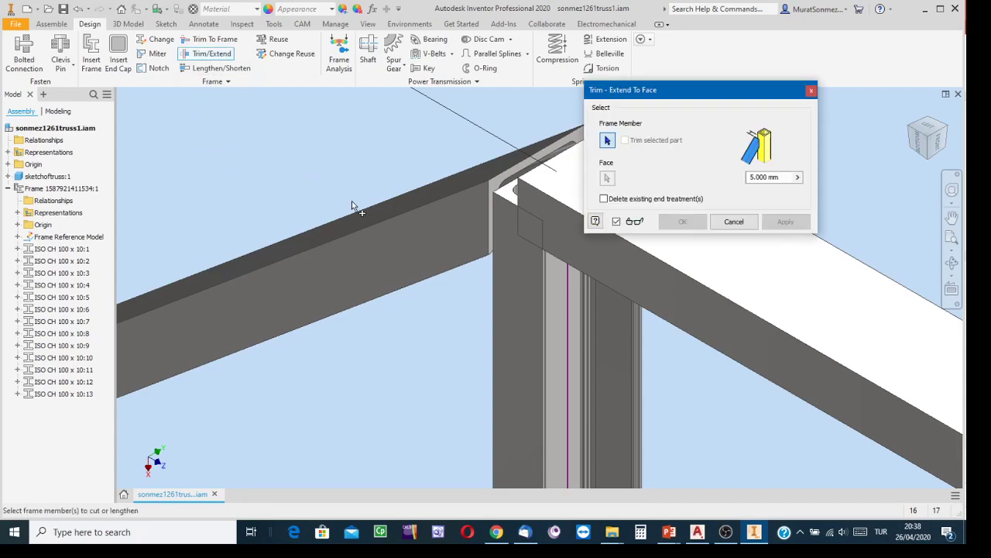
pyautogui.click(718, 307)
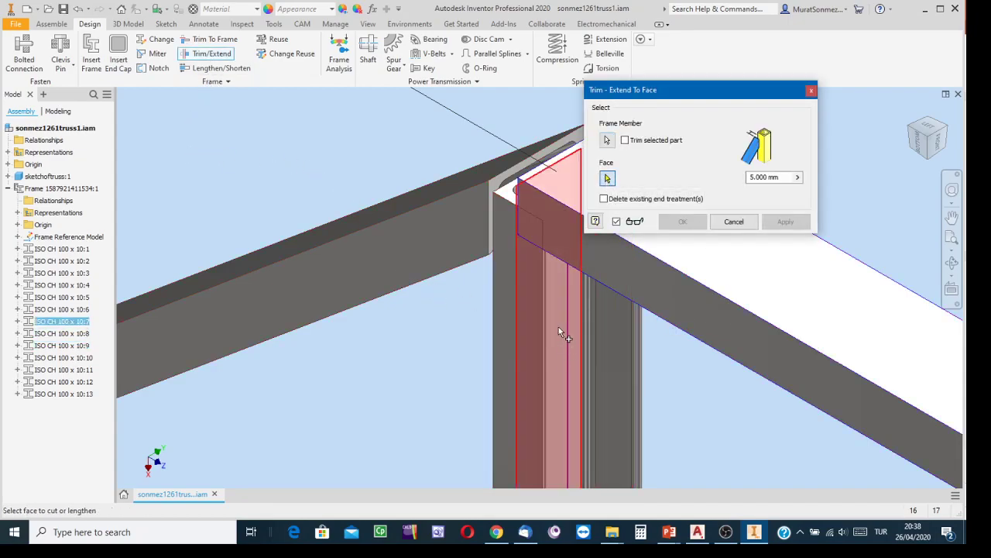
pyautogui.scroll(-5, 562, 332)
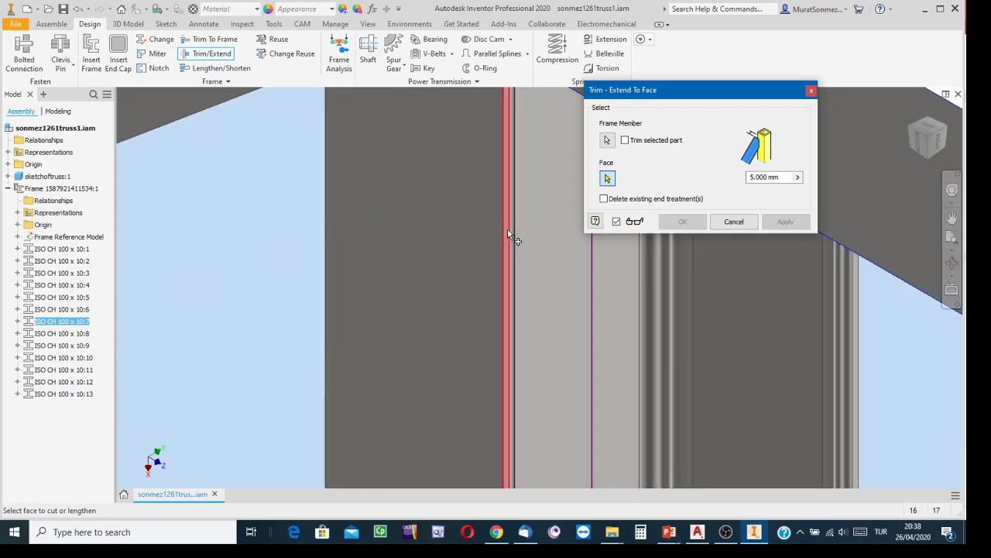
pyautogui.click(507, 230)
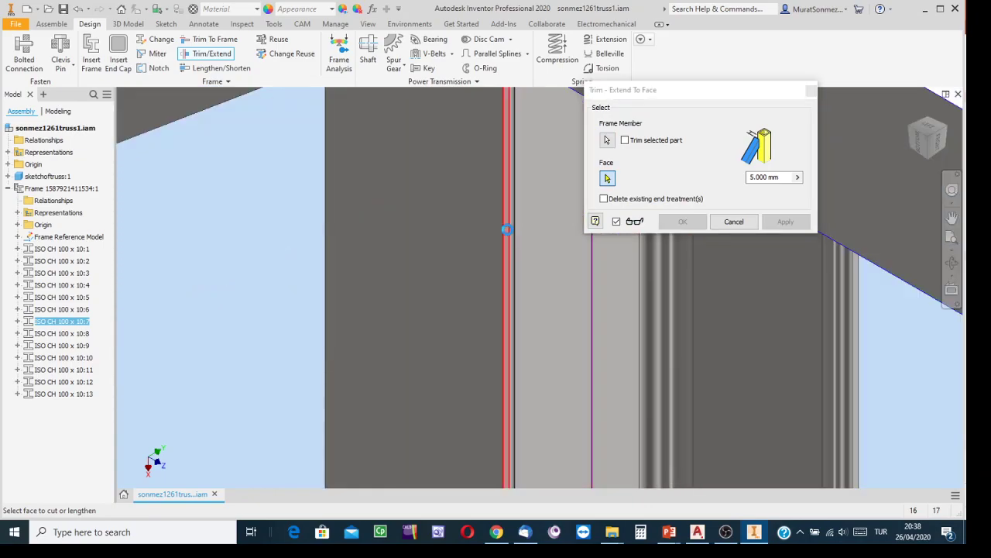
pyautogui.scroll(3, 519, 245)
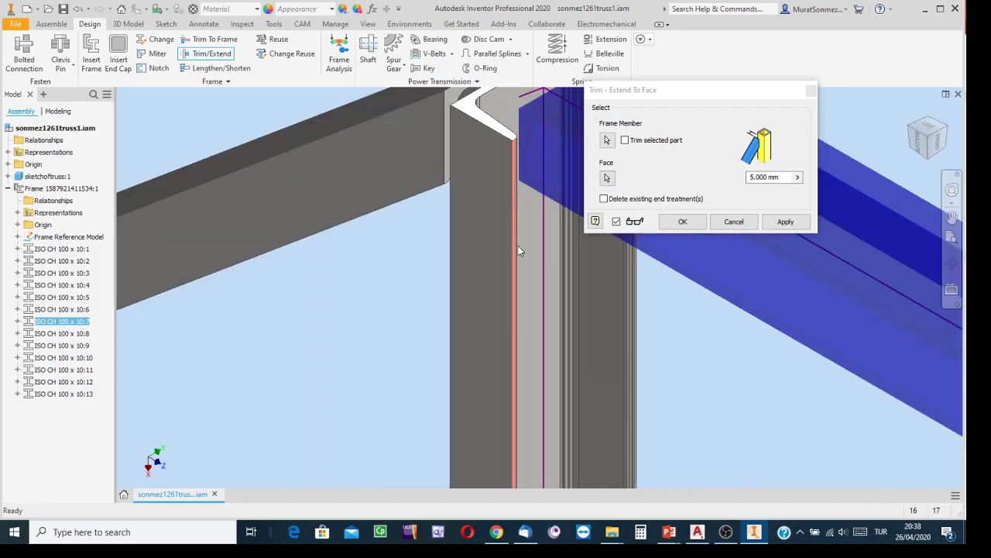
pyautogui.scroll(-2, 518, 147)
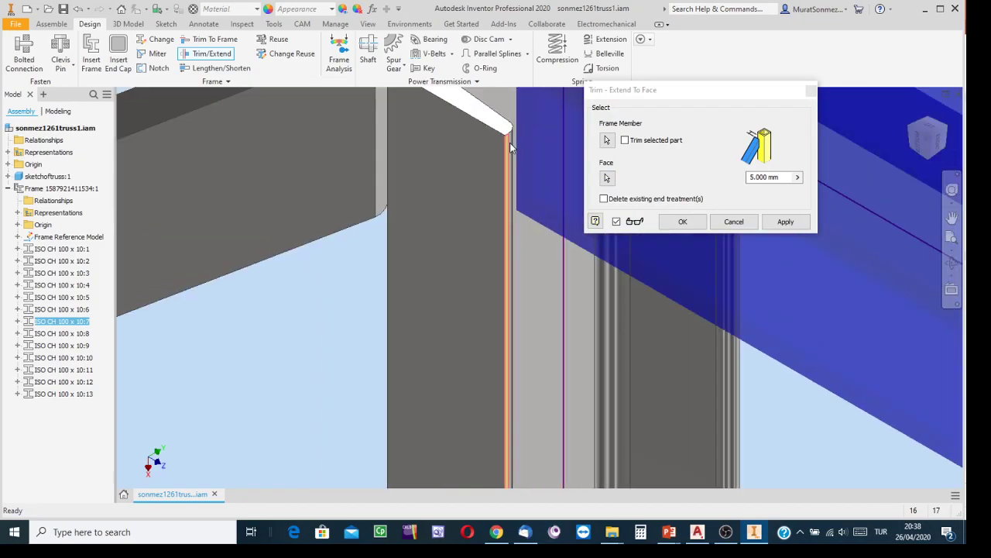
pyautogui.scroll(3, 531, 193)
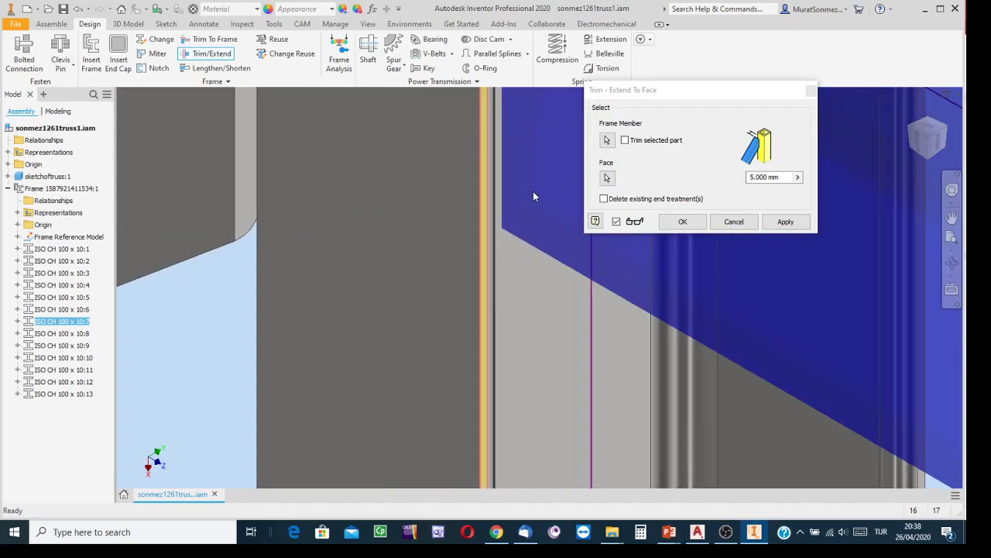
pyautogui.click(785, 222)
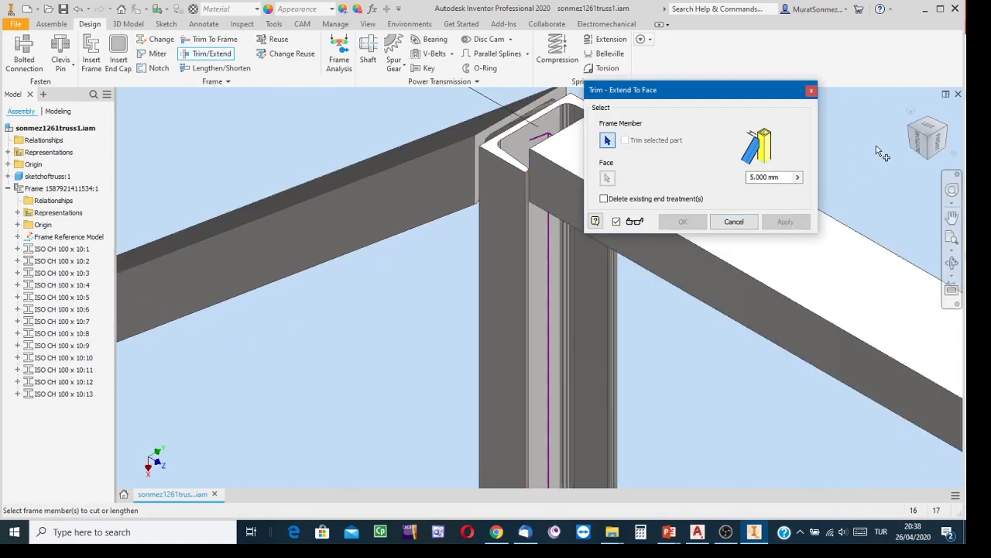
# - Examine the gaps around the vertical member at the near upper joint and the remaining joints of the truss in bottom view
pyautogui.click(912, 146)
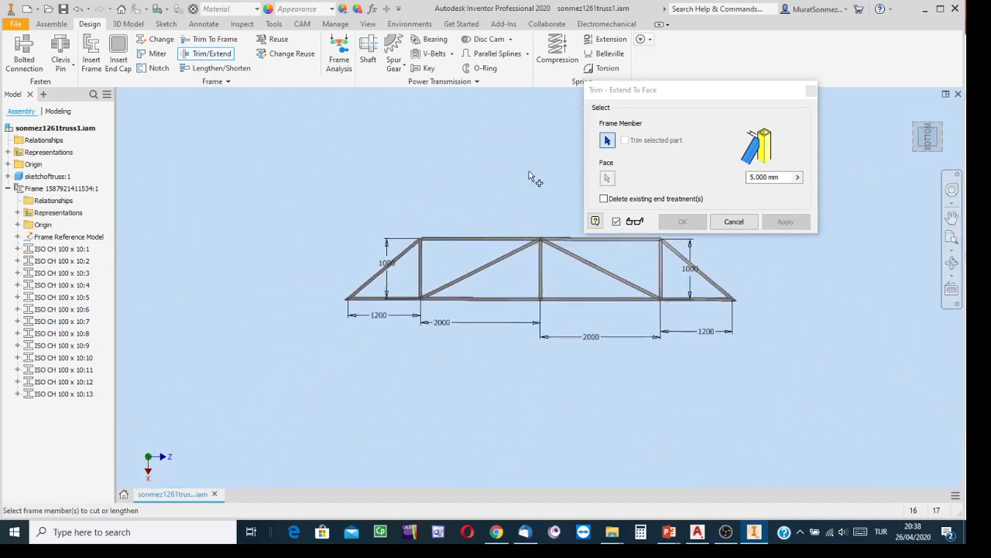
pyautogui.scroll(-10, 422, 240)
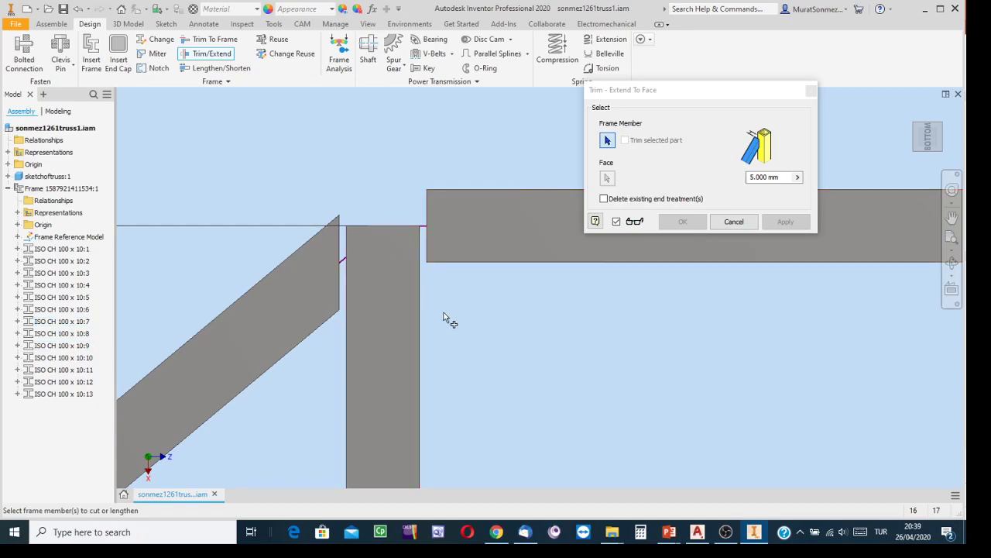
pyautogui.scroll(-3, 478, 336)
pyautogui.moveTo(478, 336); pyautogui.dragTo(457, 210, button='middle')
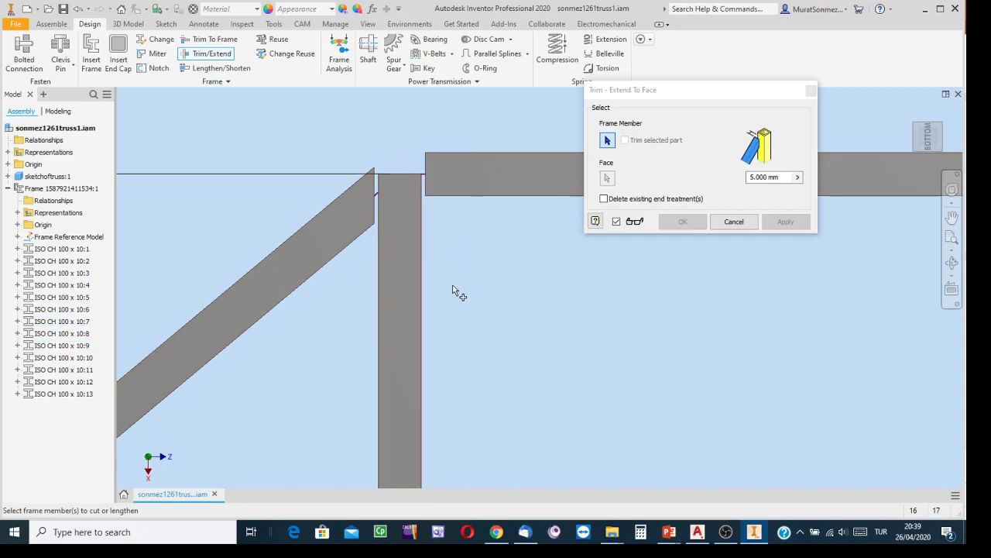
pyautogui.scroll(3, 505, 324)
pyautogui.scroll(5, 480, 302)
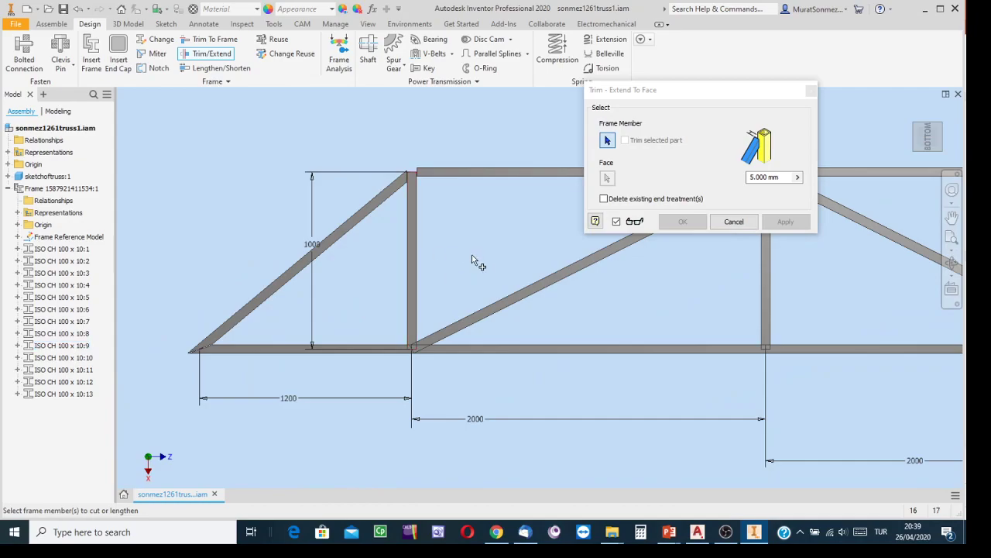
pyautogui.scroll(-3, 469, 260)
pyautogui.moveTo(464, 256); pyautogui.dragTo(336, 343, button='middle')
pyautogui.scroll(2, 368, 313)
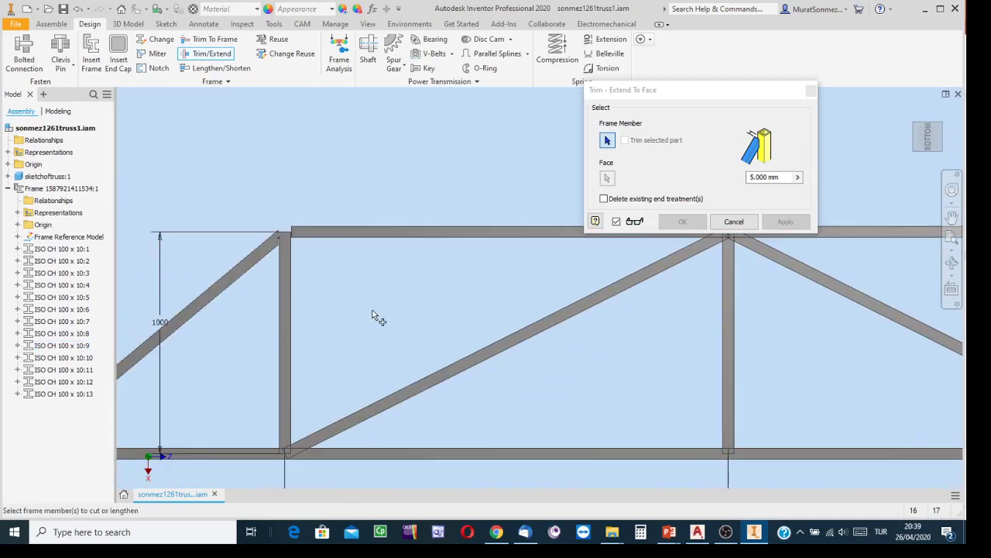
pyautogui.moveTo(396, 298); pyautogui.dragTo(534, 212, button='middle')
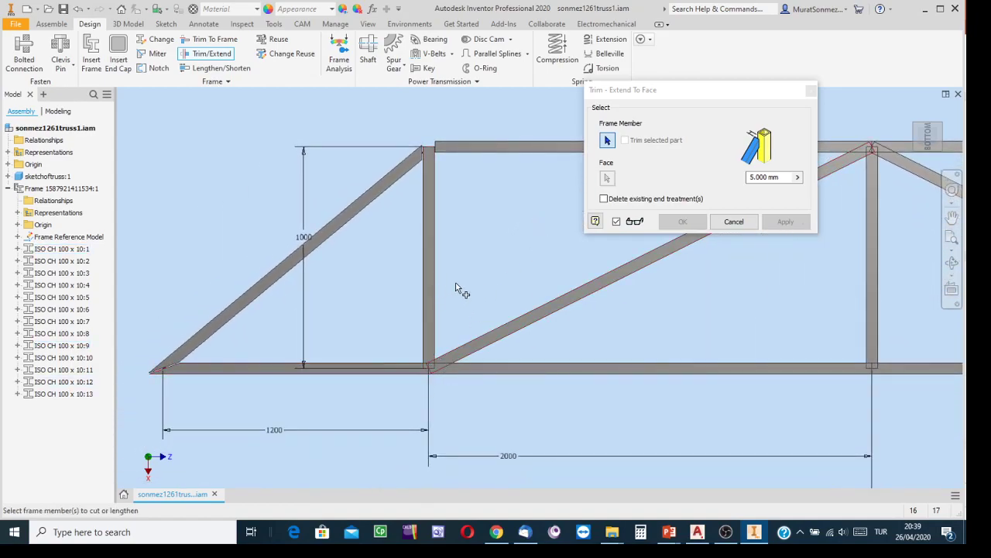
pyautogui.scroll(3, 593, 330)
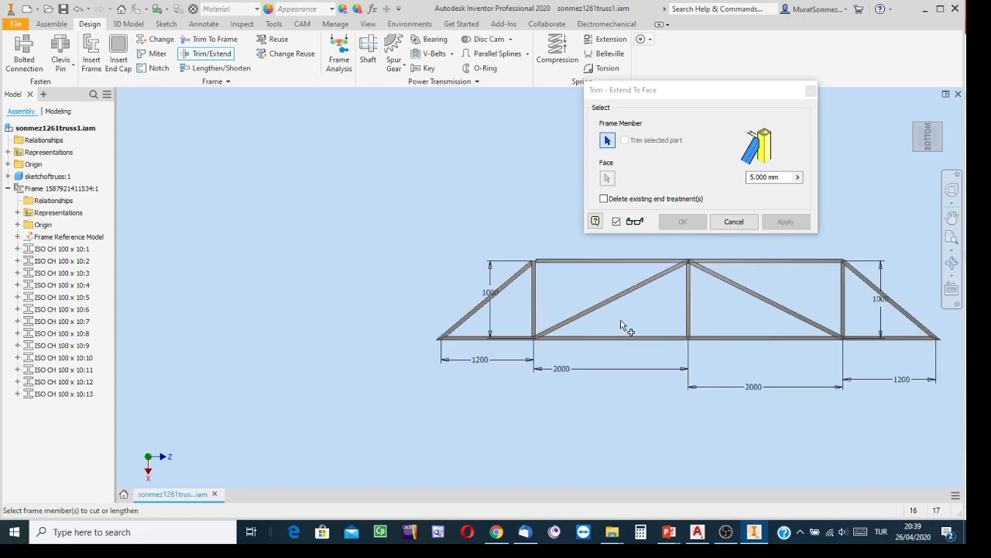
pyautogui.moveTo(625, 328); pyautogui.dragTo(316, 343, button='middle')
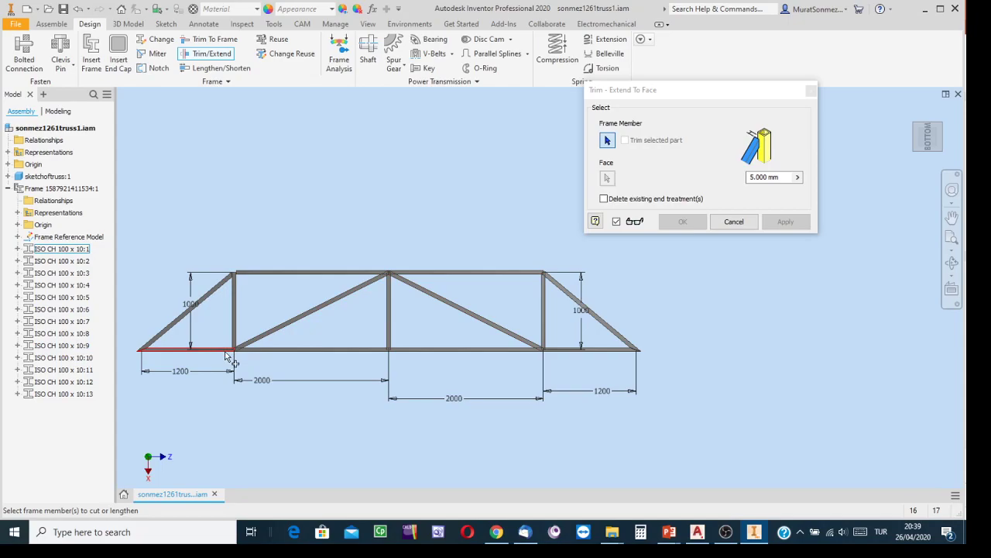
# - Examine the overlap of both diagonals, the middle vertical and the top chord members at the middle upper joint
pyautogui.scroll(3, 232, 345)
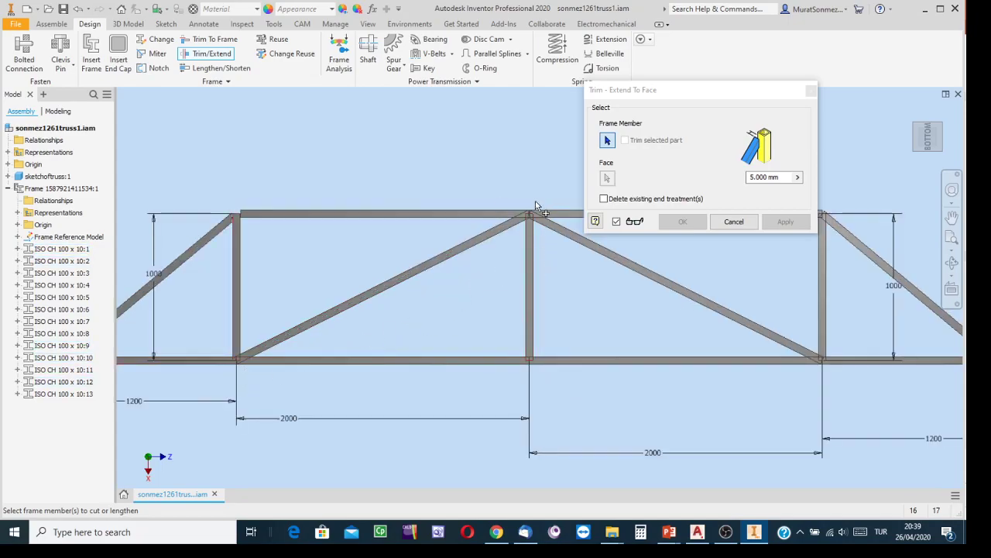
pyautogui.moveTo(498, 216); pyautogui.dragTo(391, 310, button='middle')
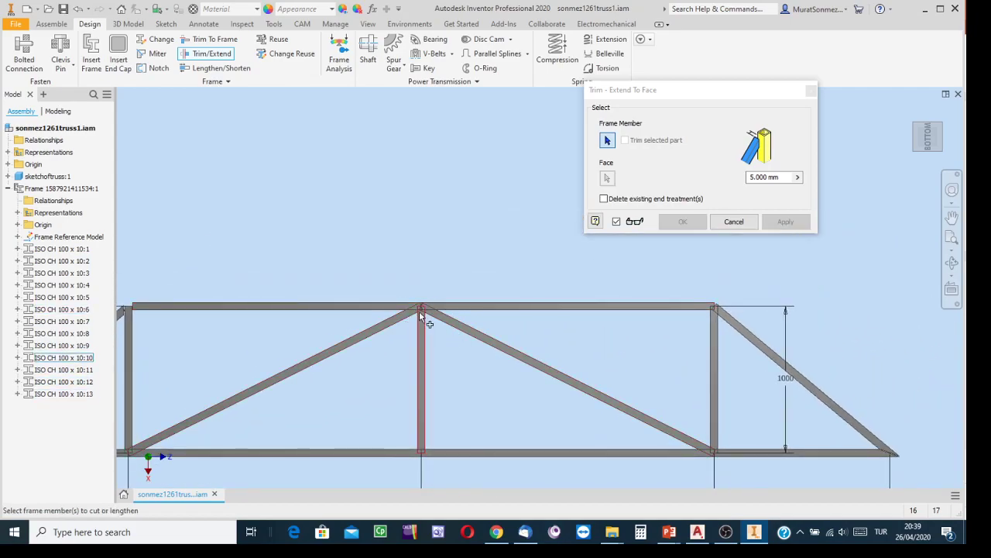
pyautogui.scroll(4, 419, 311)
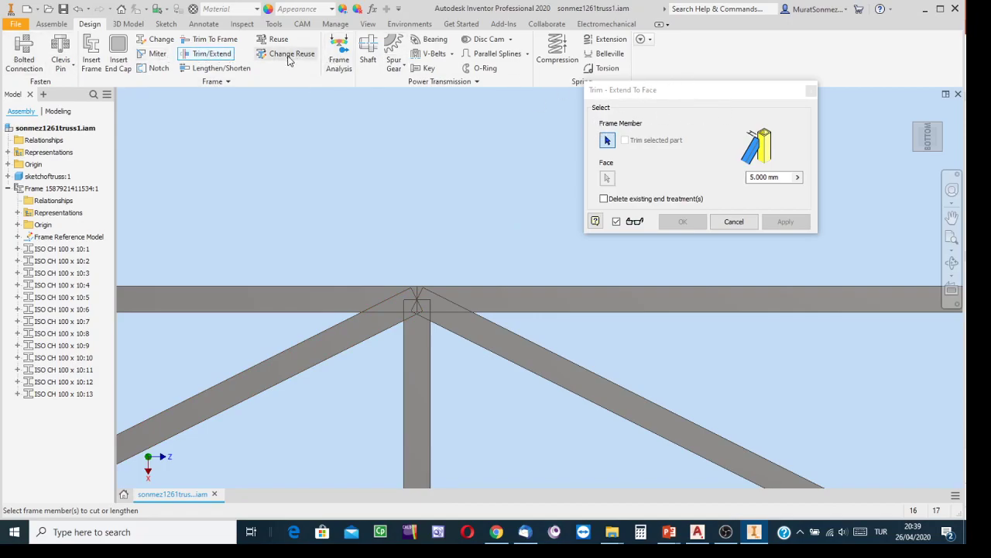
pyautogui.click(952, 263)
pyautogui.moveTo(553, 302); pyautogui.dragTo(588, 356)
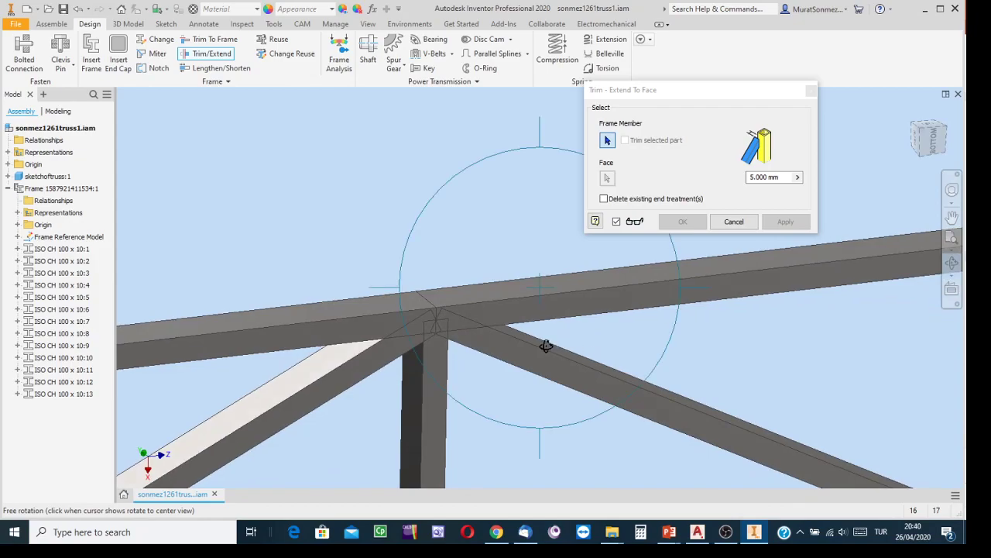
pyautogui.press('Escape')
pyautogui.scroll(5, 446, 323)
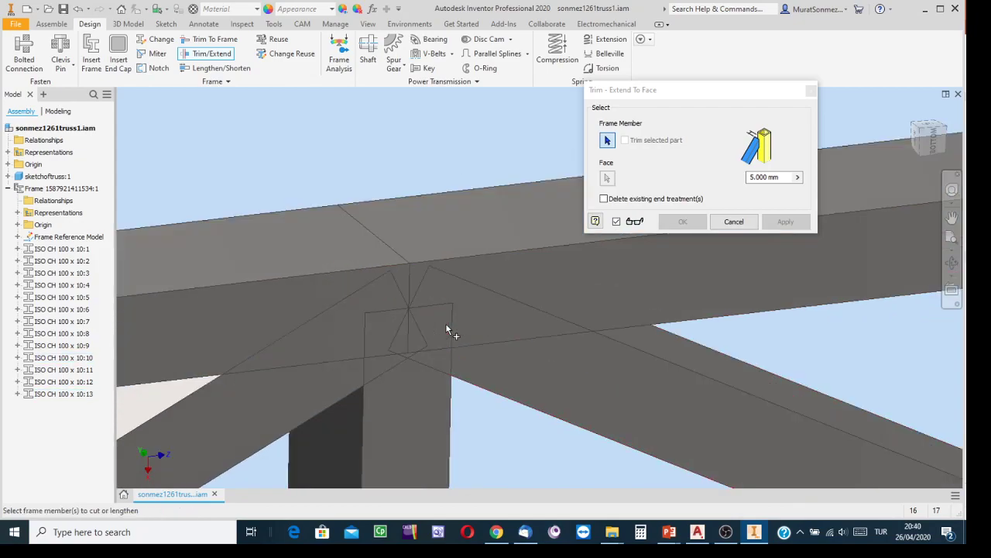
pyautogui.scroll(-2, 453, 326)
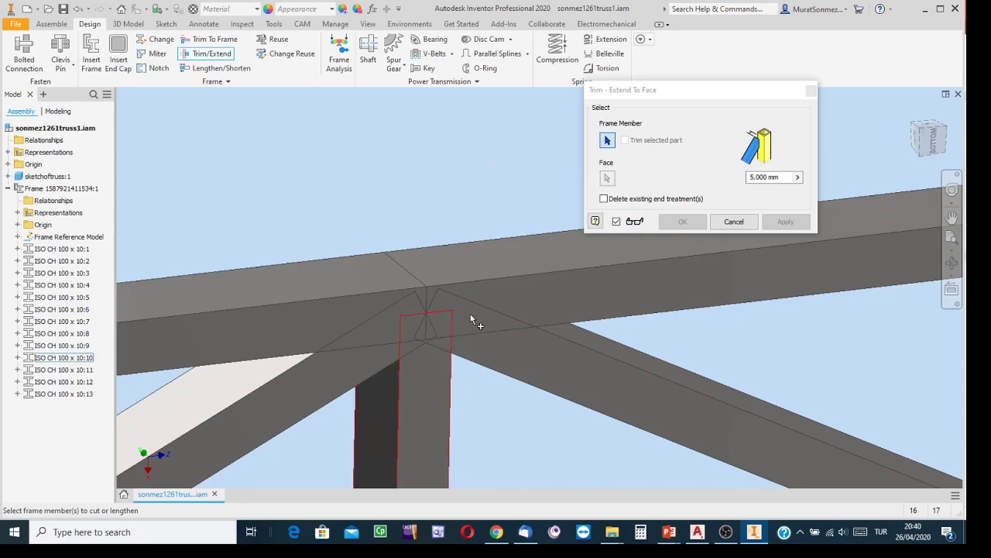
# - Trim the near diagonal's upper end to the lower flange-edge face of the near top chord member with a 5 mm offset
pyautogui.click(298, 392)
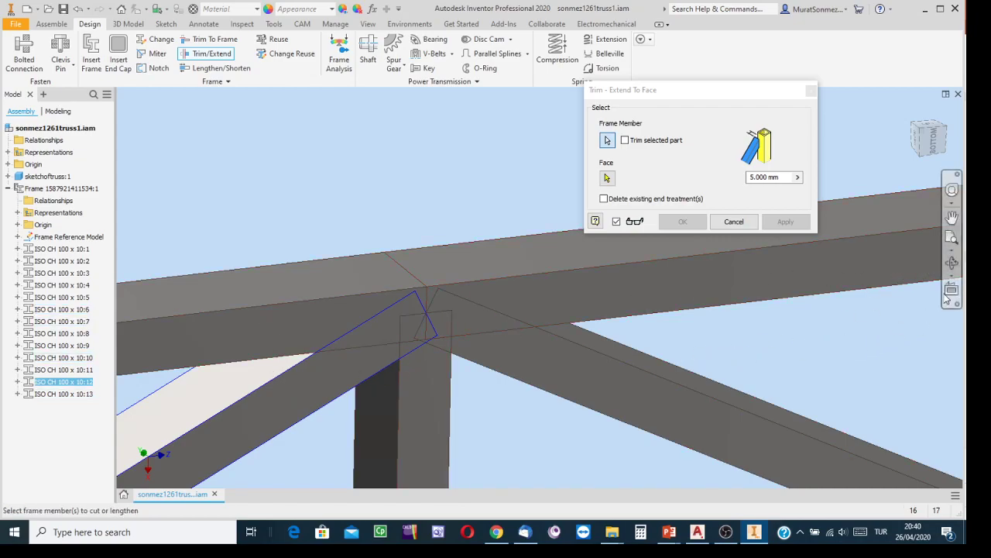
pyautogui.click(952, 262)
pyautogui.moveTo(388, 392); pyautogui.dragTo(477, 334)
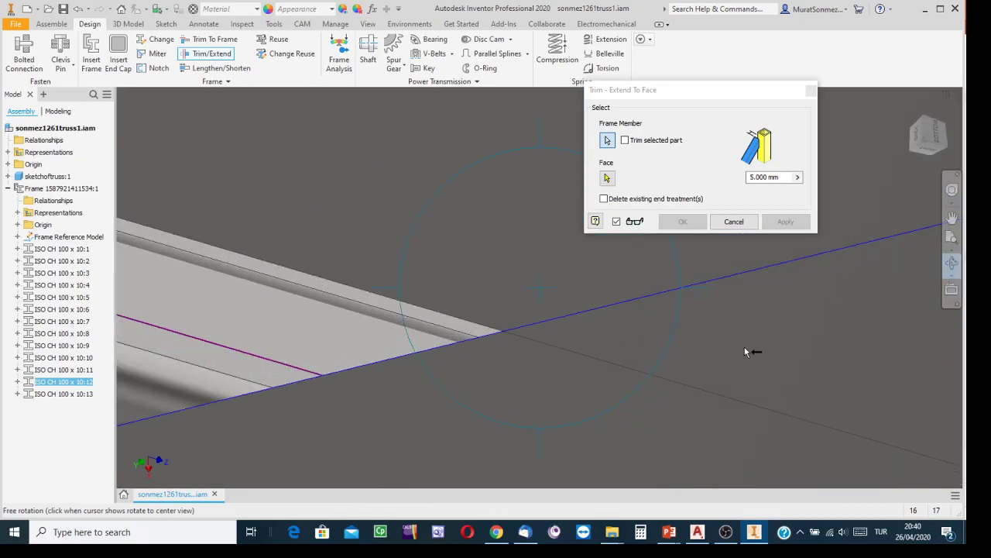
pyautogui.press('Escape')
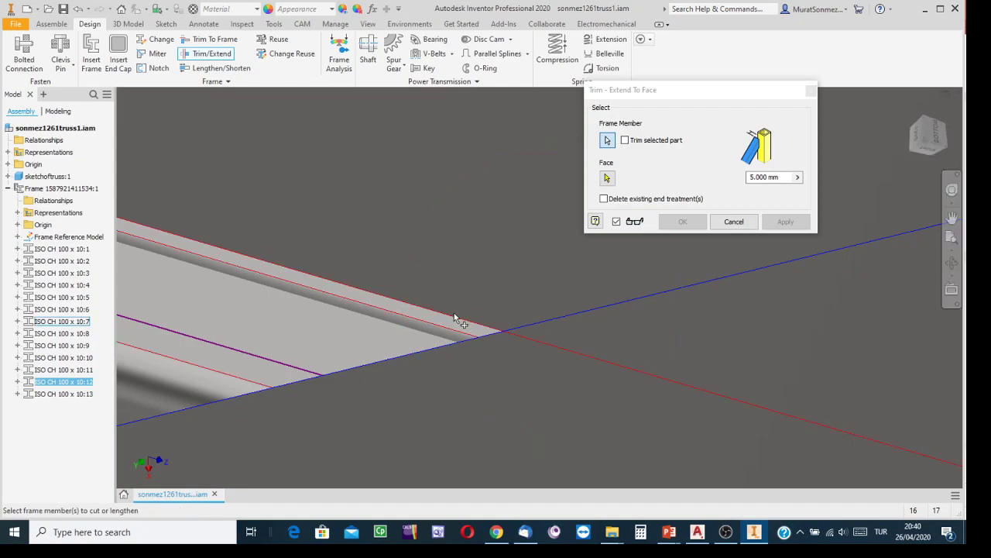
pyautogui.click(608, 179)
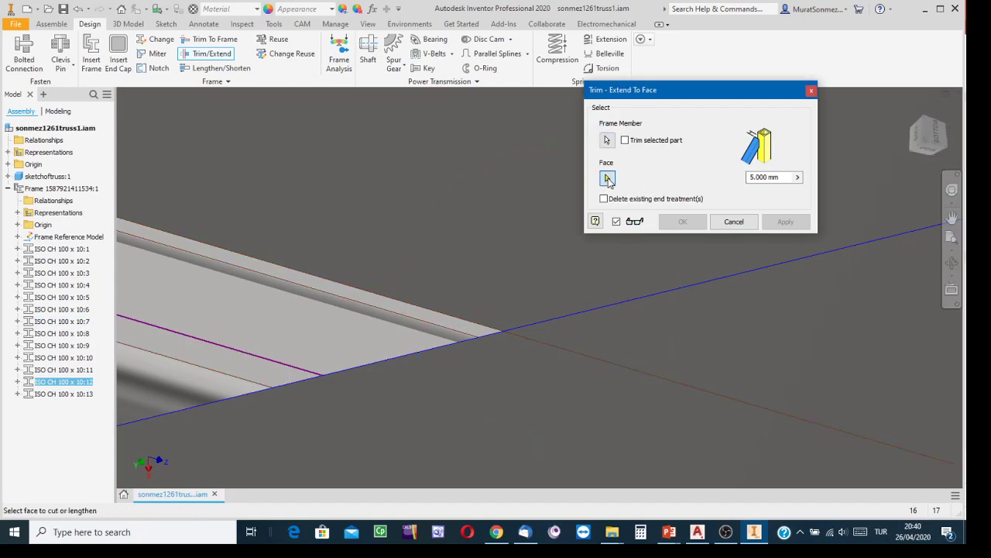
pyautogui.click(380, 308)
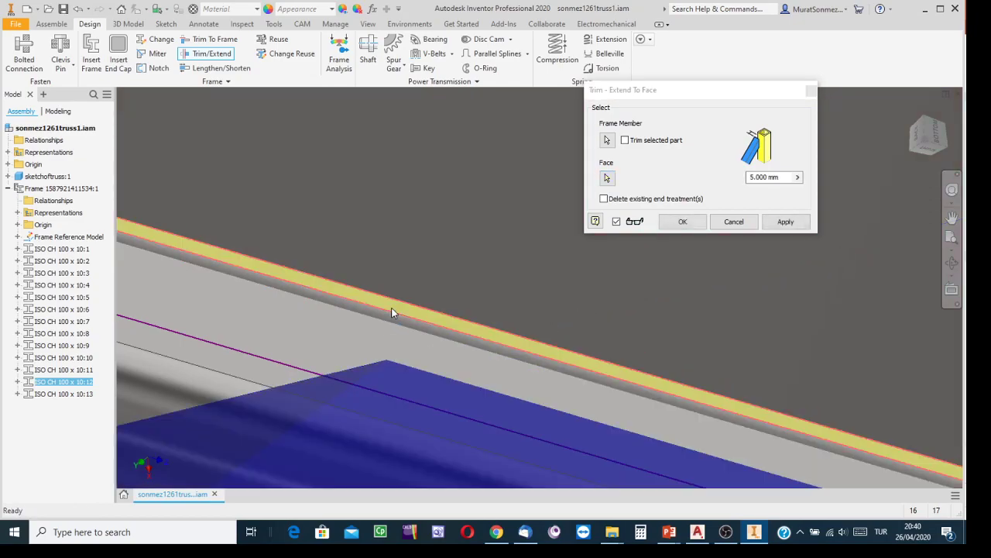
pyautogui.scroll(3, 576, 292)
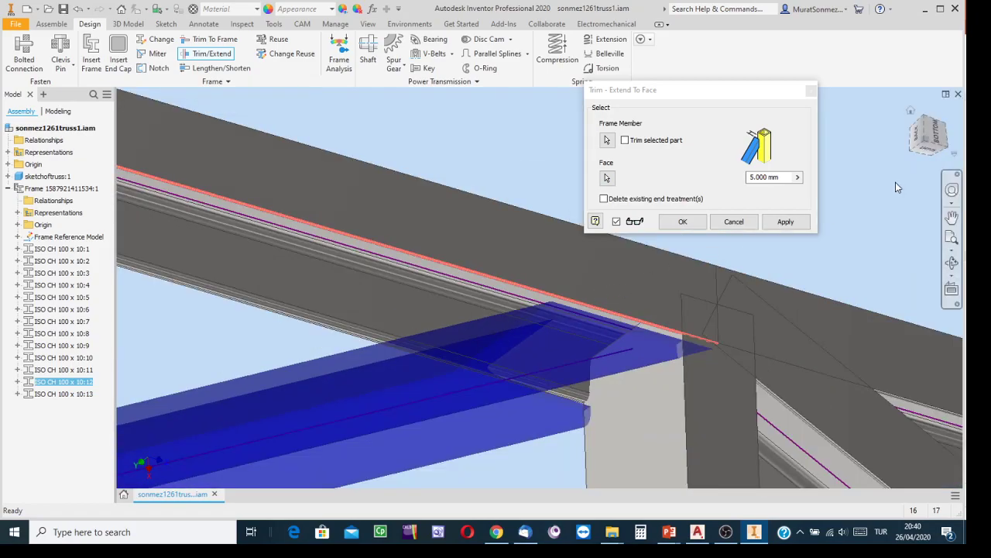
pyautogui.click(937, 142)
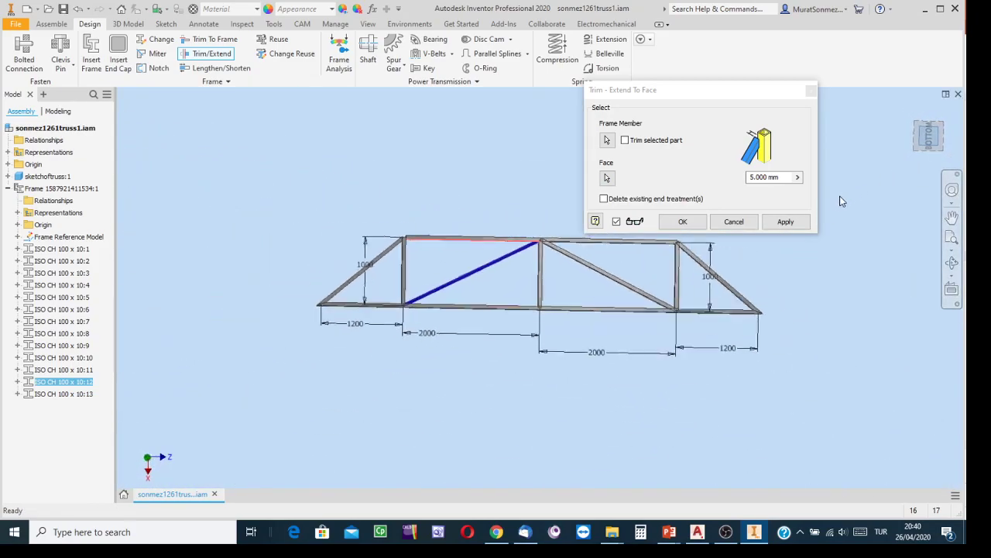
pyautogui.scroll(-5, 568, 241)
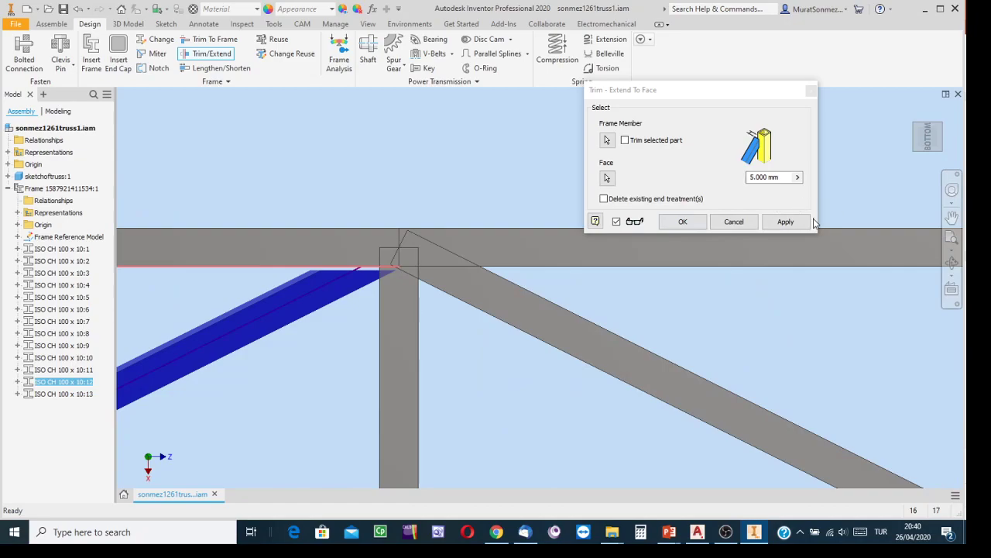
pyautogui.click(787, 223)
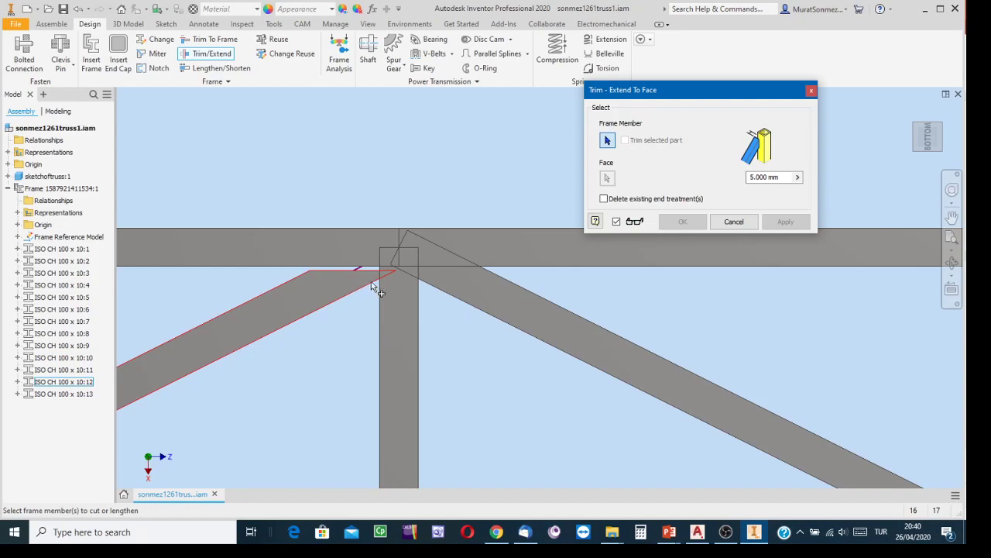
# - Trim the upper end of diagonal ISO CH 100 x 10:12 to the facing side face of the middle vertical with a 5 mm offset
pyautogui.scroll(-5, 386, 287)
pyautogui.scroll(-2, 386, 273)
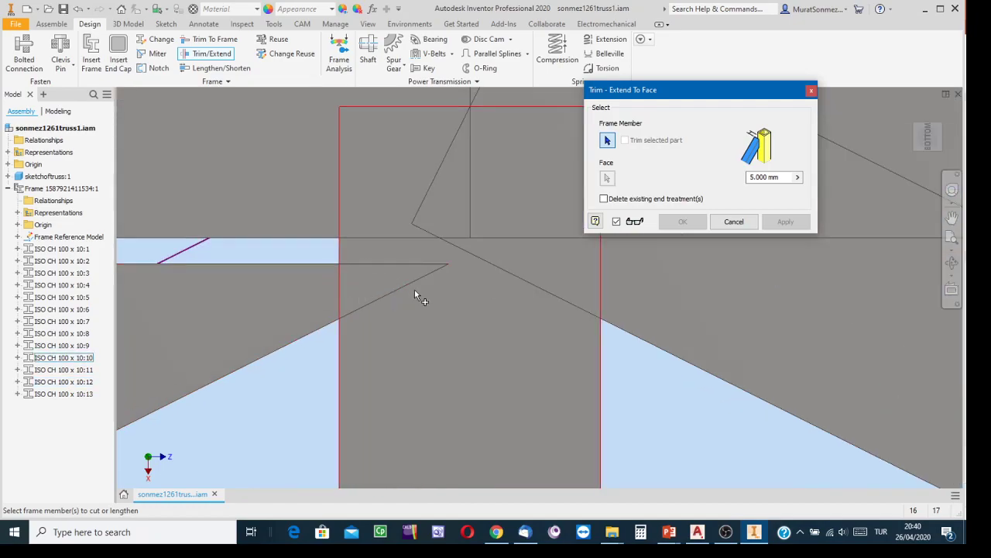
pyautogui.scroll(4, 414, 290)
pyautogui.scroll(3, 415, 289)
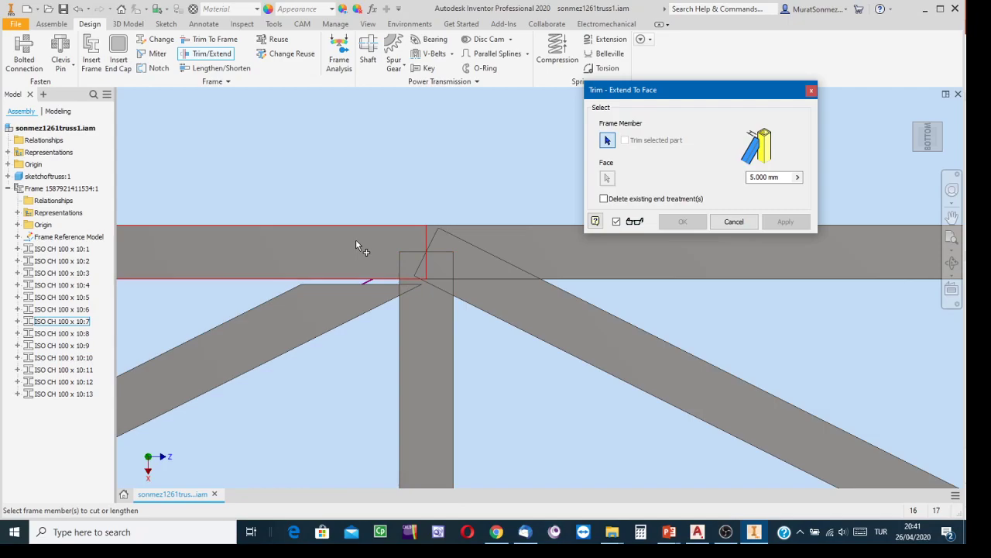
pyautogui.click(332, 306)
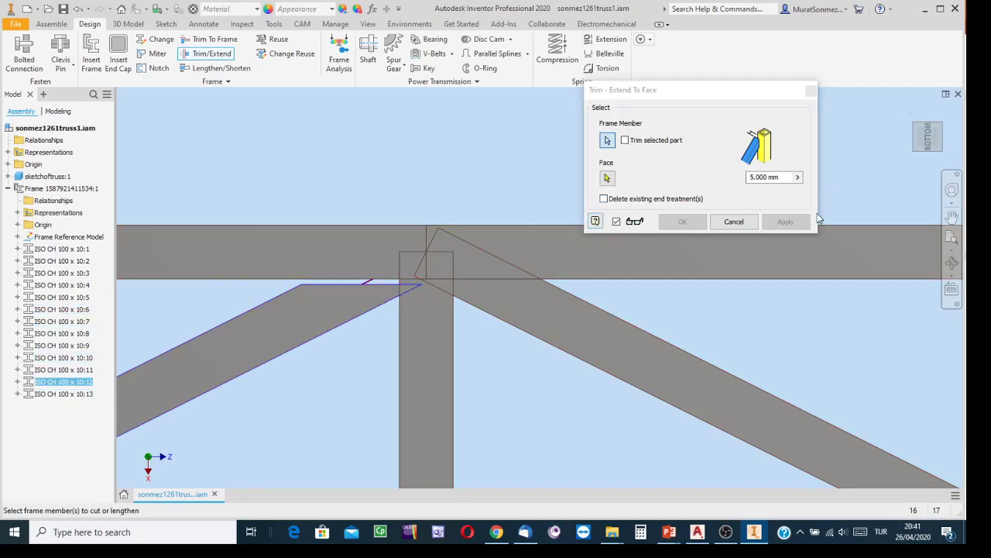
pyautogui.click(952, 262)
pyautogui.moveTo(544, 286); pyautogui.dragTo(584, 276)
pyautogui.press('Escape')
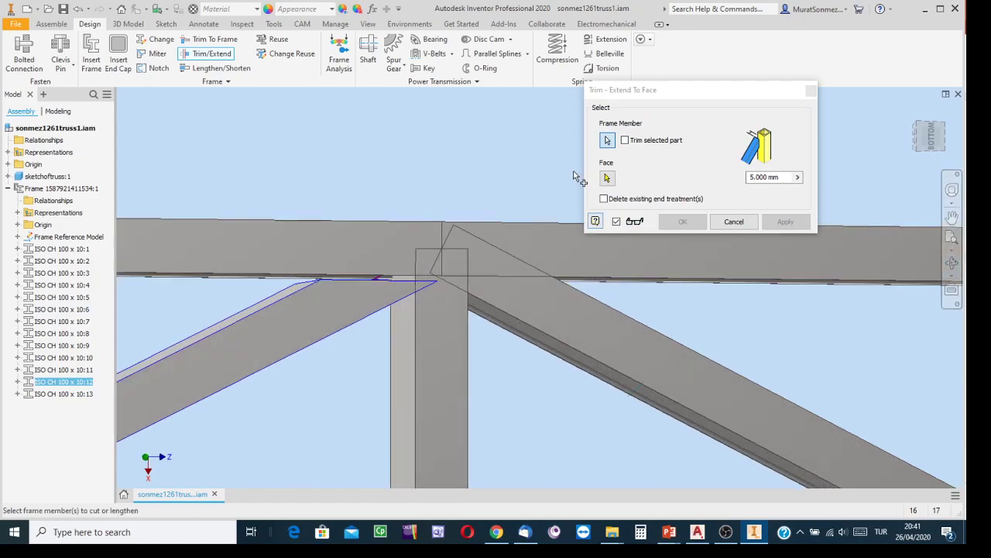
pyautogui.click(607, 178)
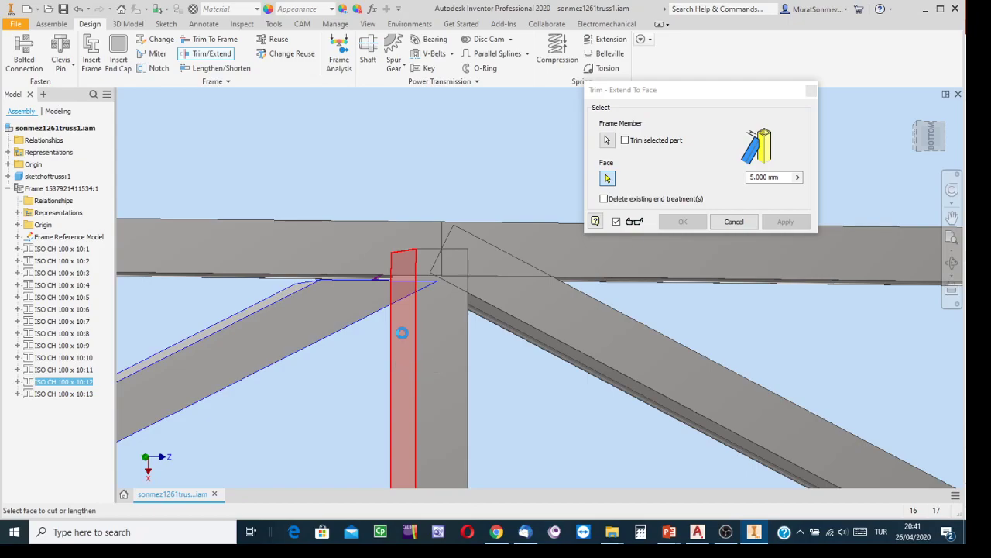
pyautogui.click(402, 332)
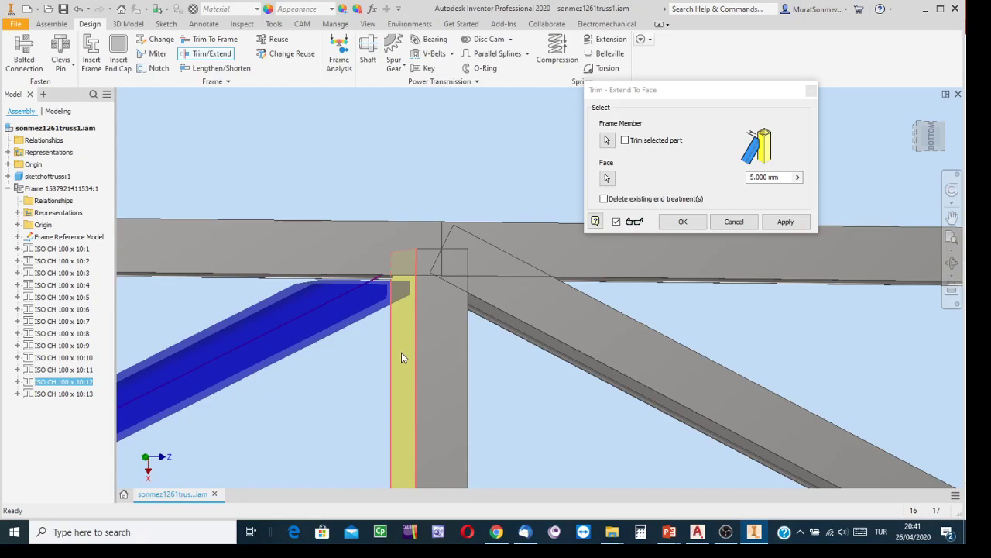
pyautogui.click(787, 222)
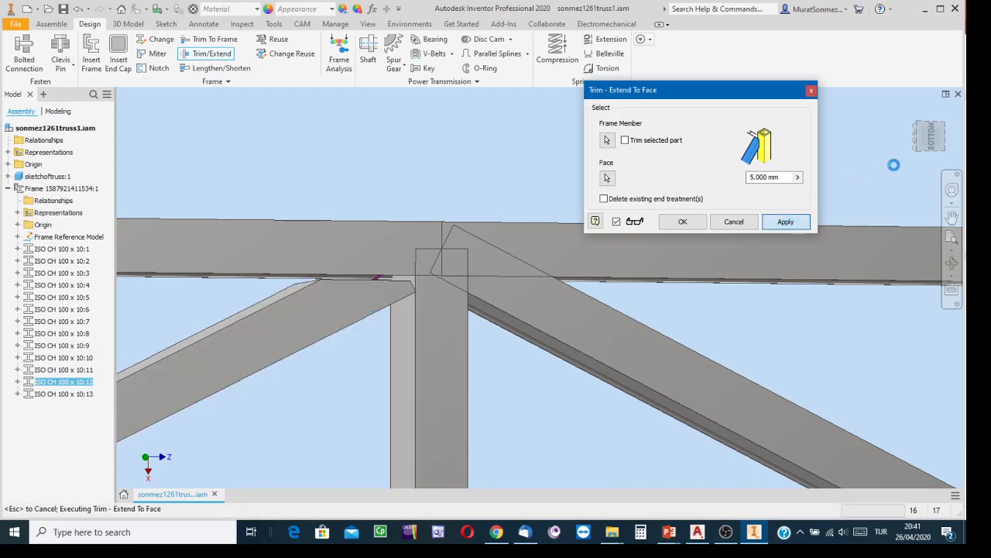
# - Trim the middle vertical's upper end to the lower flange-edge face of the top chord with a 5 mm offset
pyautogui.click(932, 139)
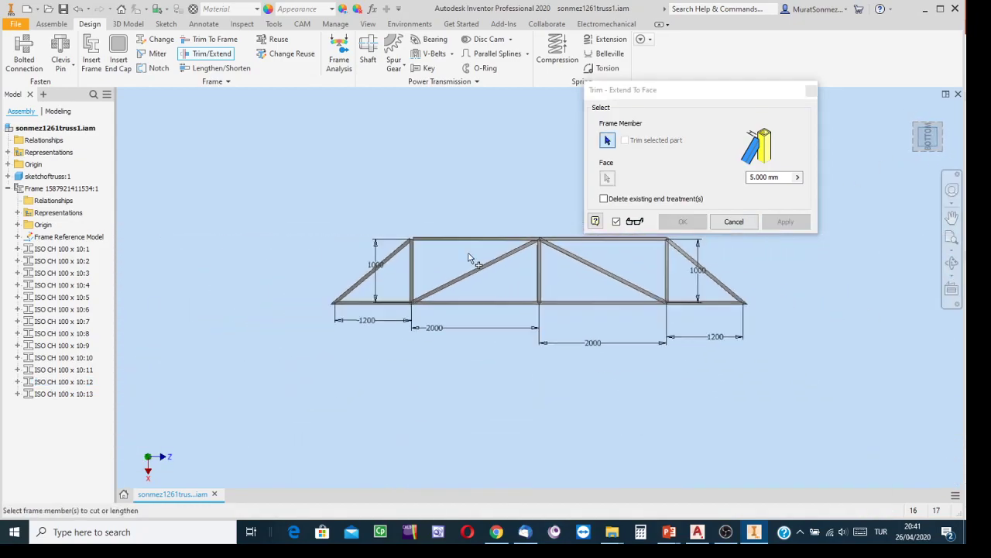
pyautogui.scroll(5, 551, 232)
pyautogui.moveTo(551, 233); pyautogui.dragTo(365, 314, button='middle')
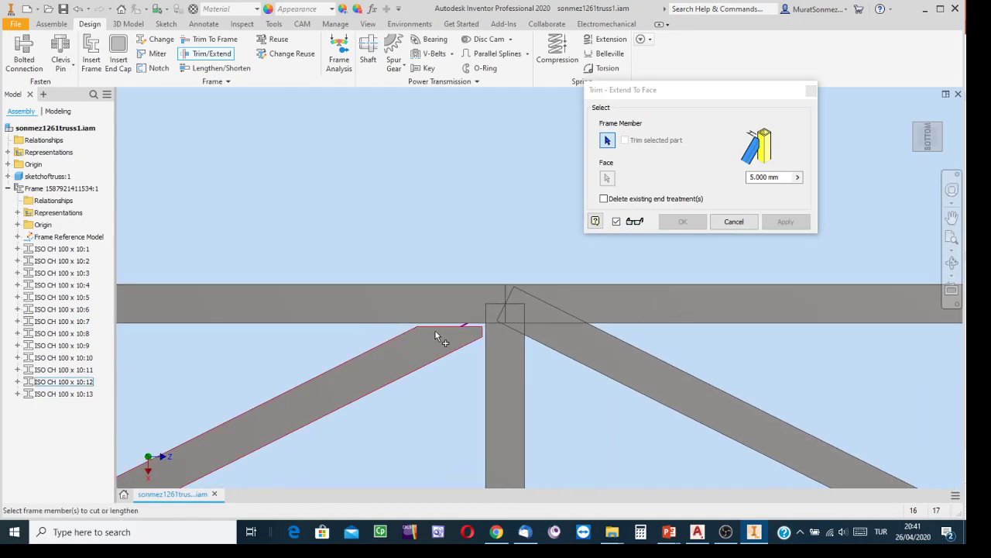
pyautogui.scroll(3, 443, 329)
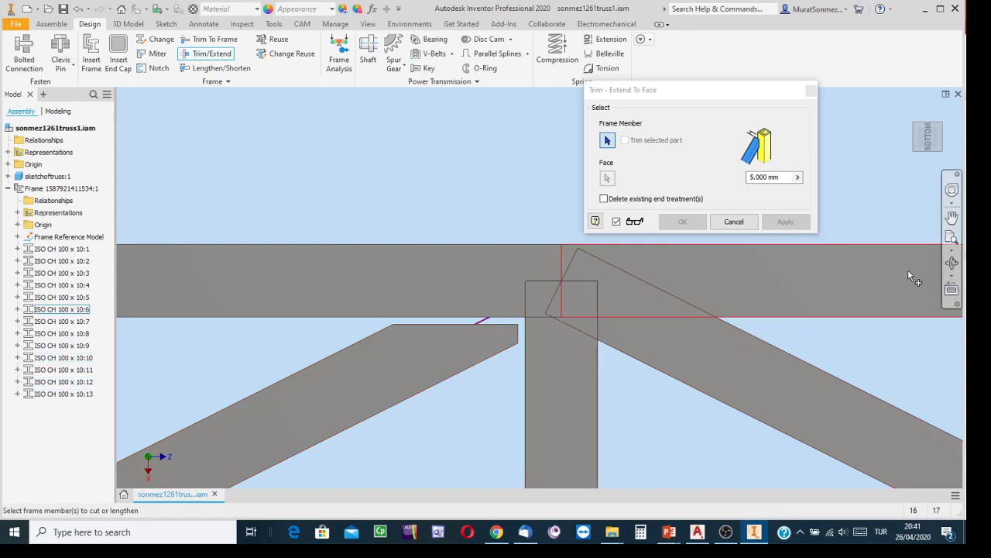
pyautogui.click(563, 380)
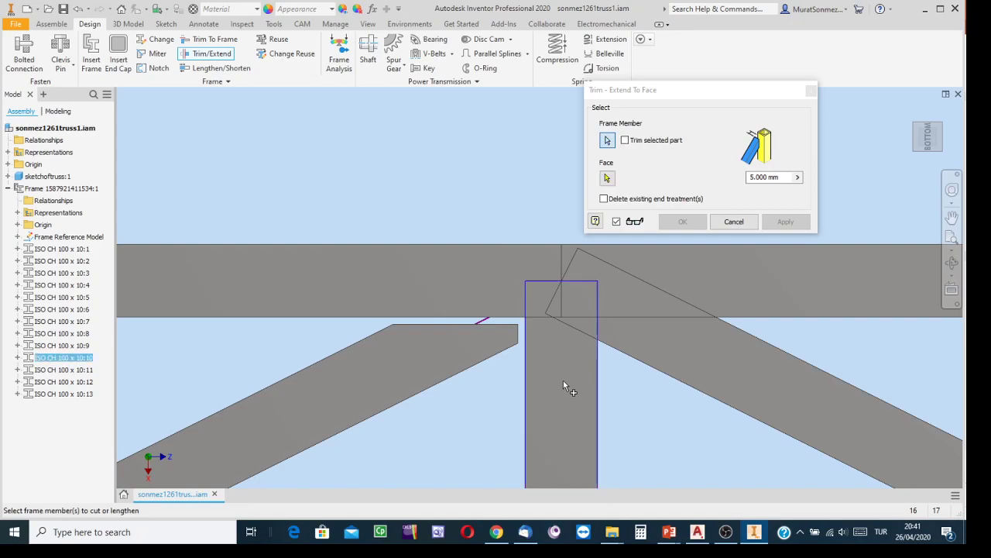
pyautogui.click(952, 264)
pyautogui.moveTo(516, 290); pyautogui.dragTo(514, 141)
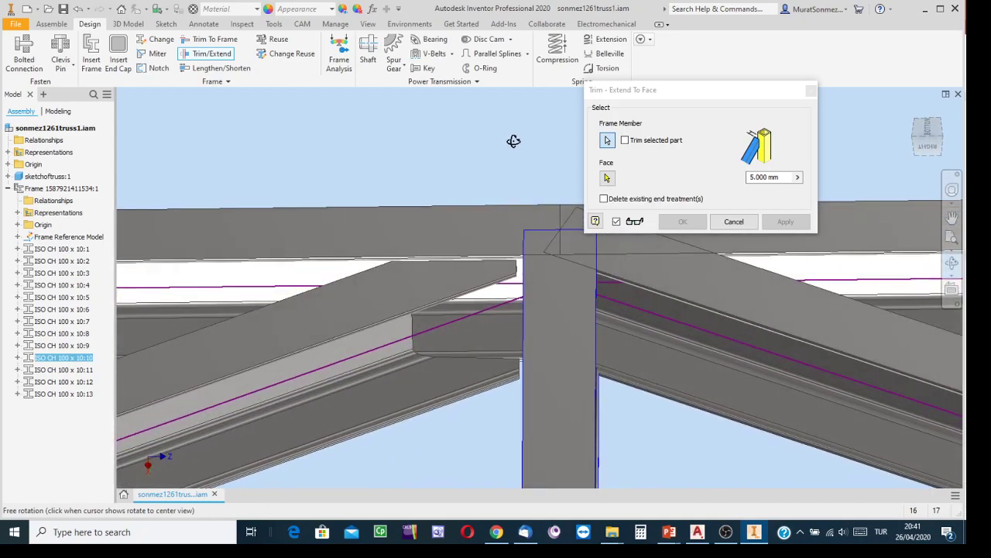
pyautogui.moveTo(524, 222); pyautogui.dragTo(463, 252)
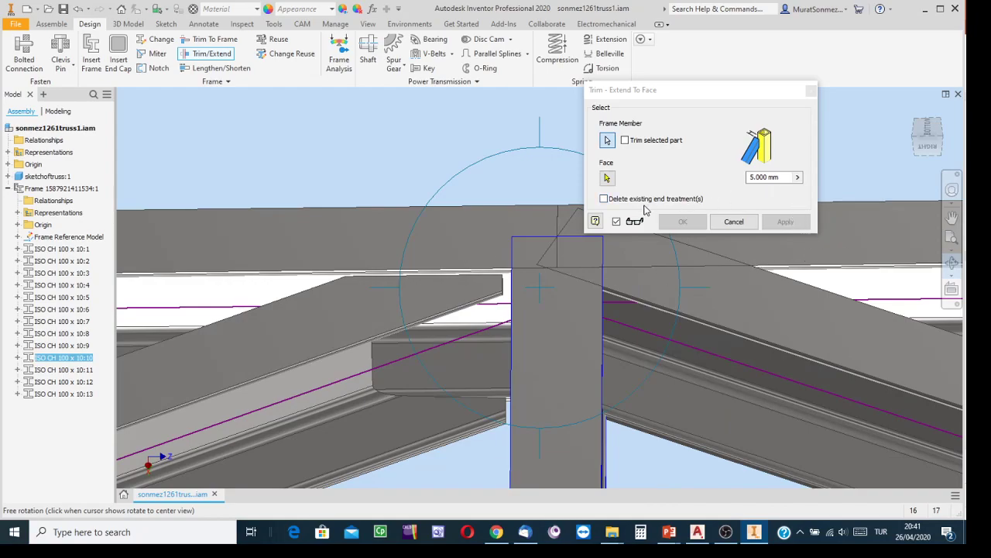
pyautogui.press('Escape')
pyautogui.scroll(-5, 510, 263)
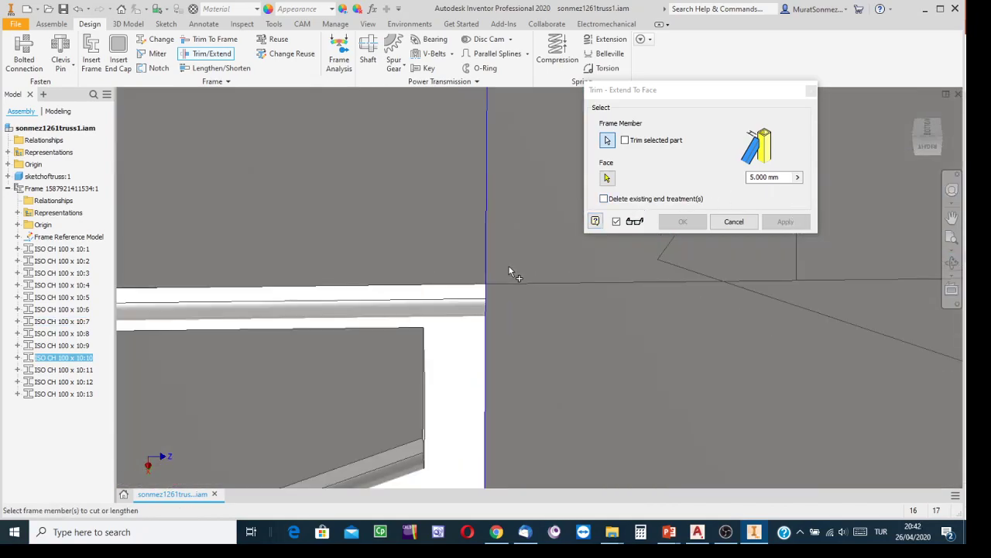
pyautogui.click(607, 178)
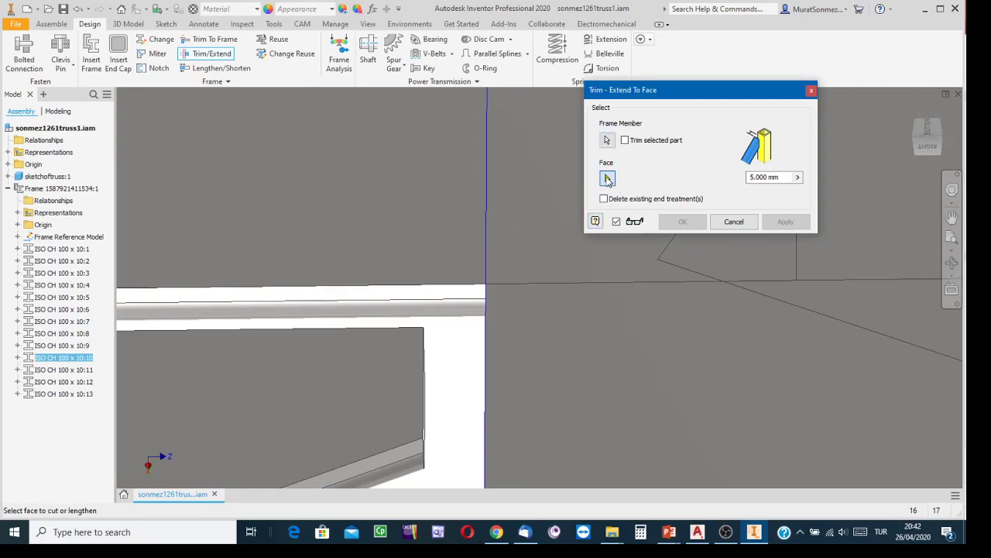
pyautogui.click(447, 313)
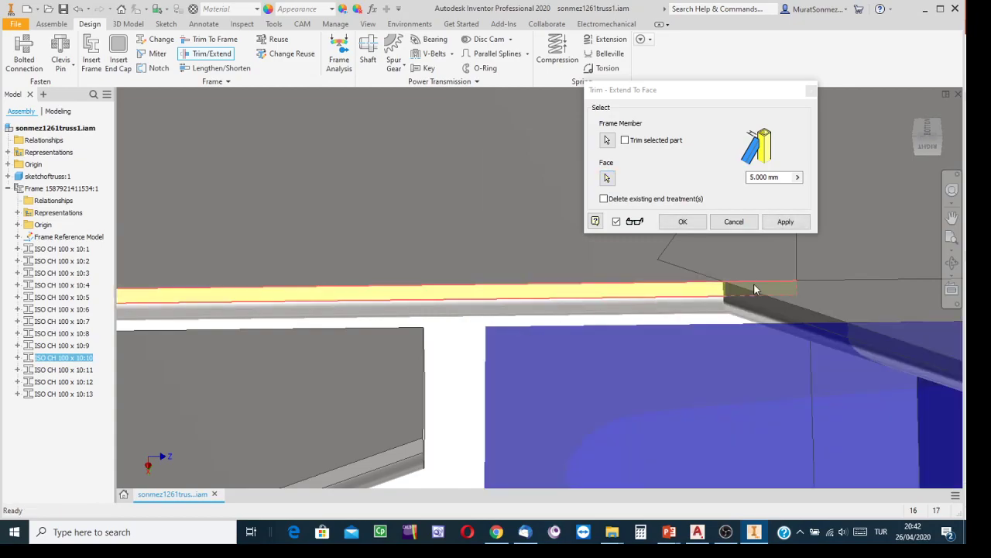
pyautogui.scroll(3, 755, 284)
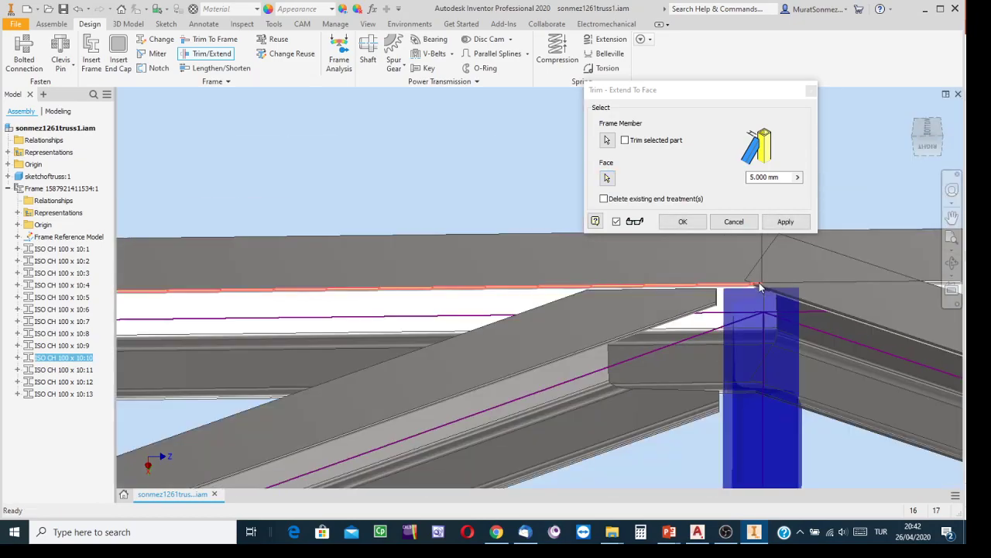
pyautogui.click(785, 224)
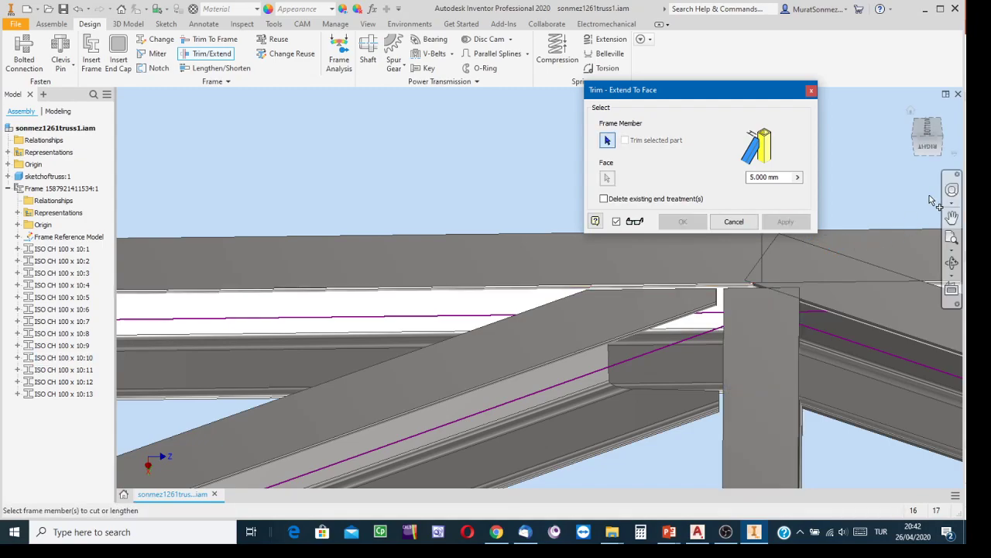
# - Trim the upper end of diagonal ISO CH 100 x 10:13 to the lower flange-edge face of the top chord with a 5 mm offset
pyautogui.click(927, 132)
pyautogui.scroll(5, 546, 252)
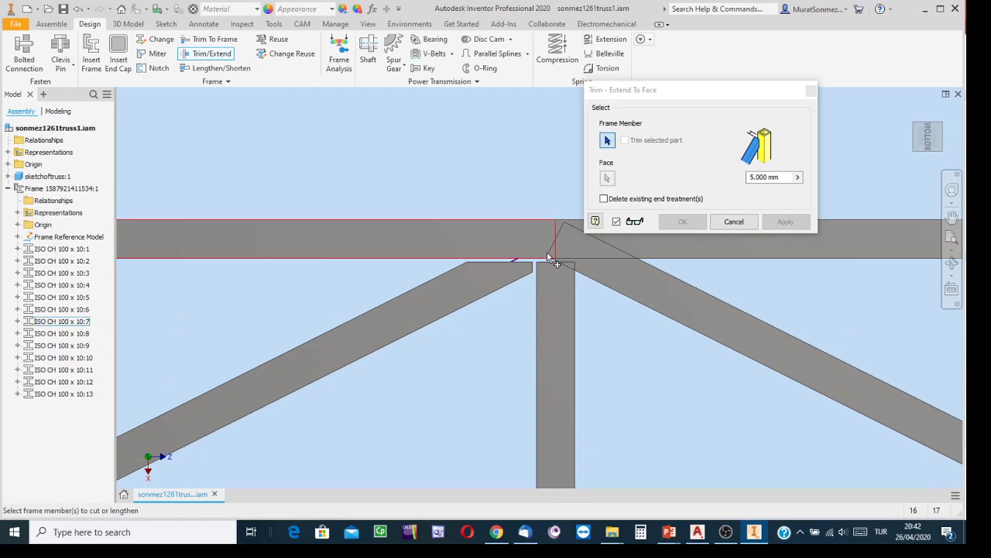
pyautogui.moveTo(560, 272); pyautogui.dragTo(486, 335, button='middle')
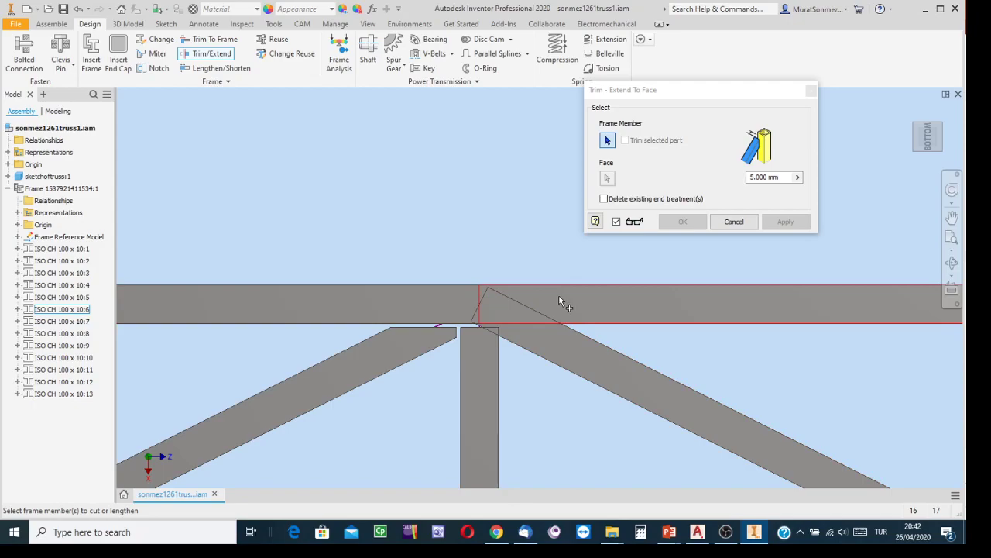
pyautogui.scroll(-2, 479, 352)
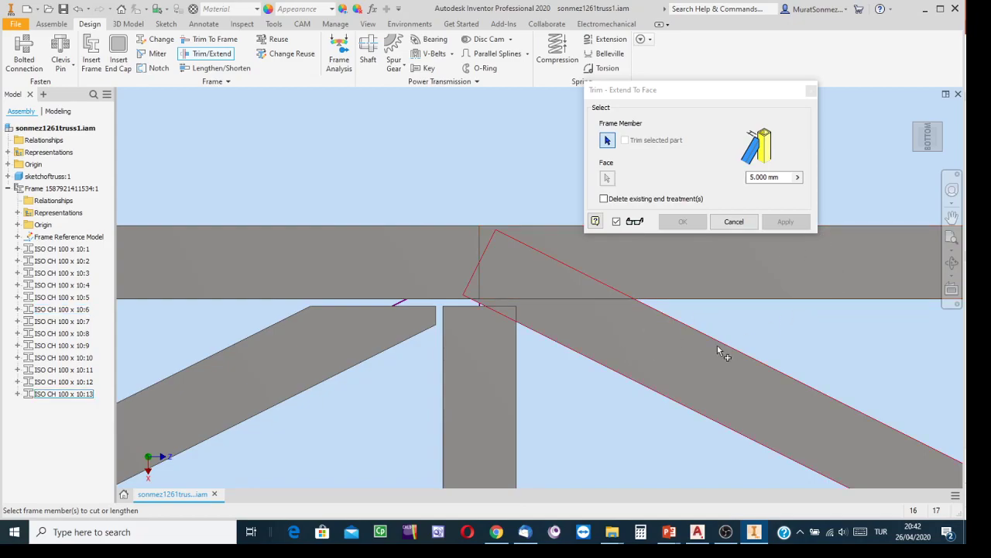
pyautogui.click(689, 357)
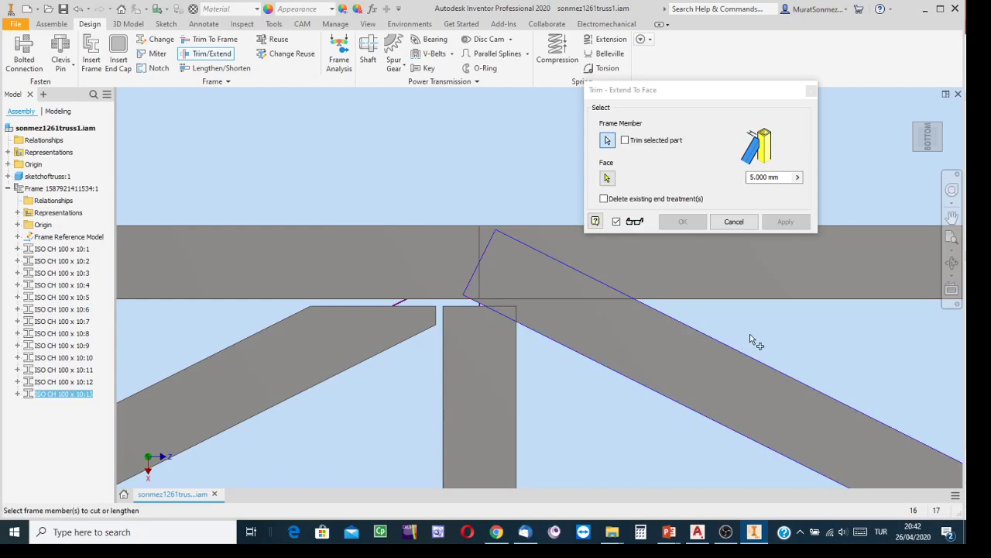
pyautogui.click(952, 263)
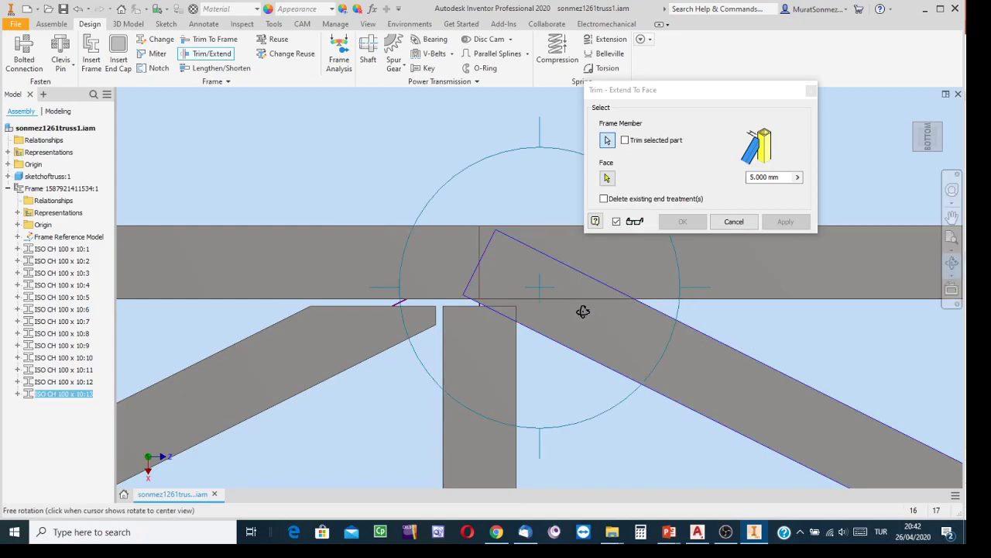
pyautogui.moveTo(582, 311); pyautogui.dragTo(340, 349)
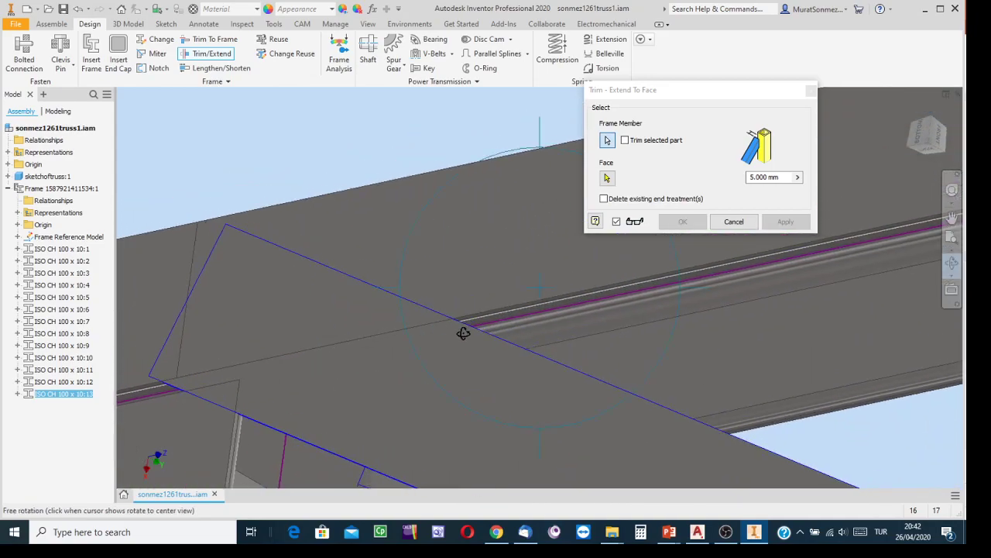
pyautogui.click(619, 277)
pyautogui.press('Escape')
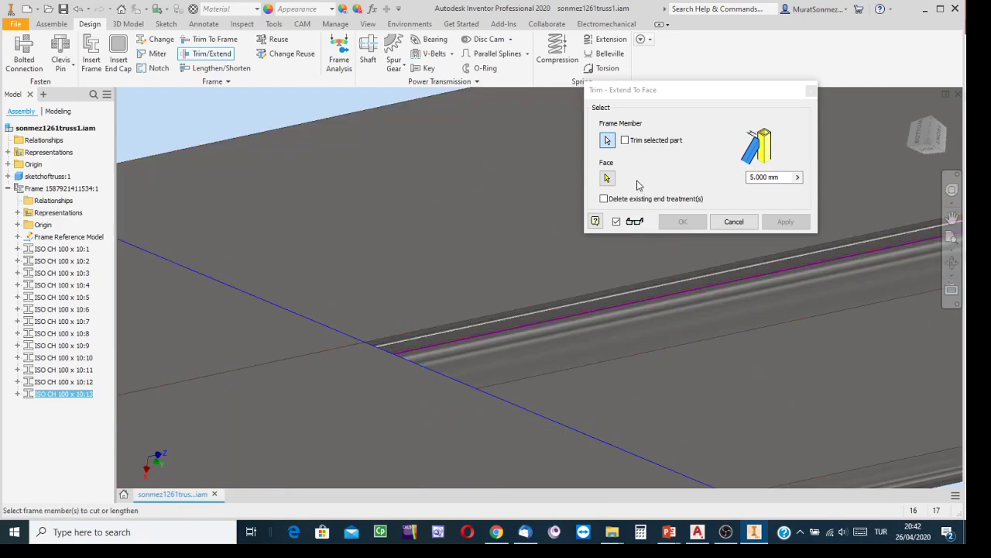
pyautogui.click(609, 178)
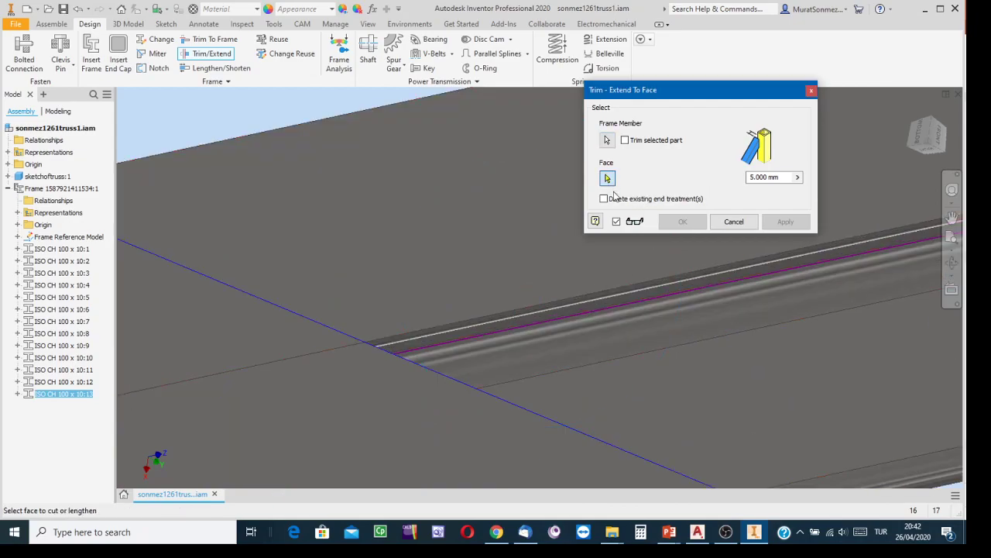
pyautogui.scroll(3, 481, 333)
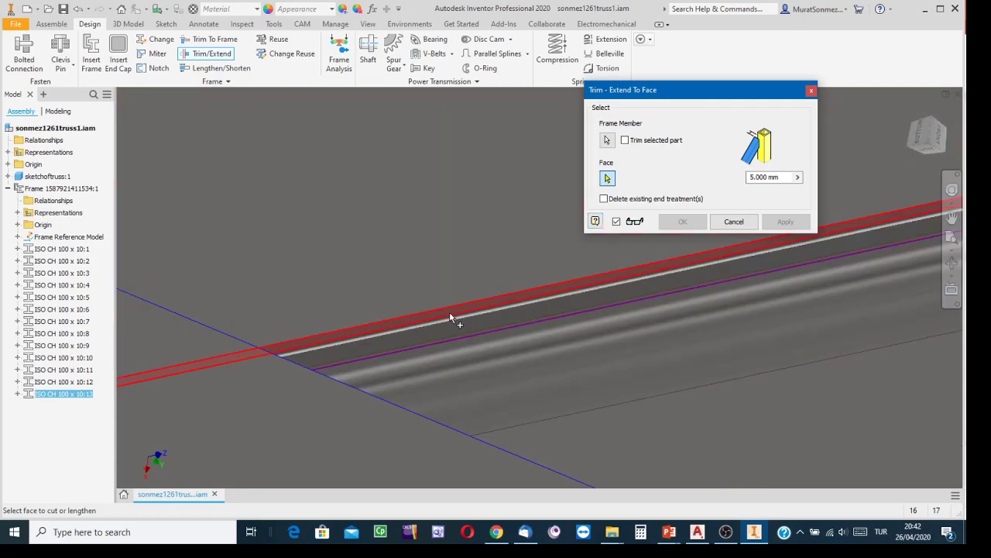
pyautogui.click(449, 312)
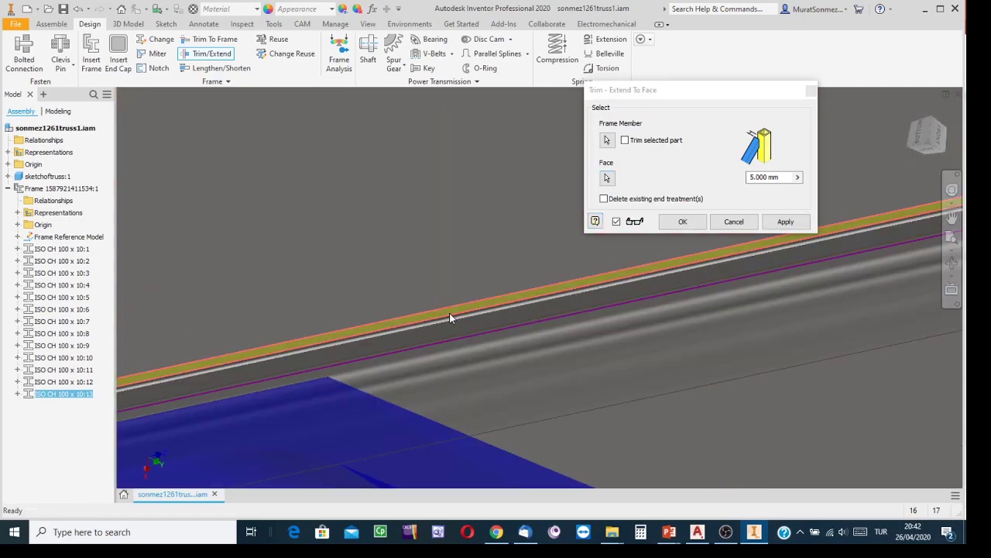
pyautogui.scroll(-3, 453, 316)
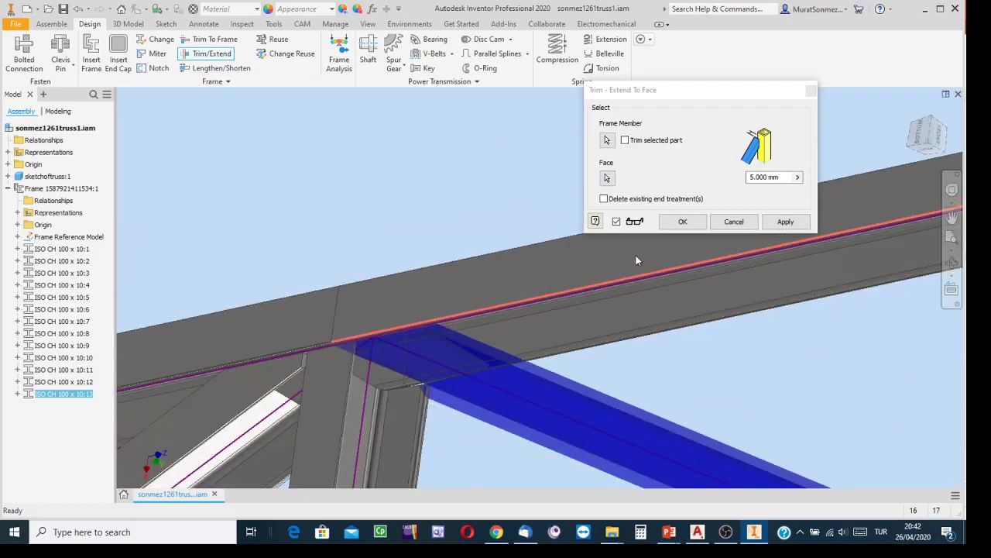
pyautogui.click(786, 223)
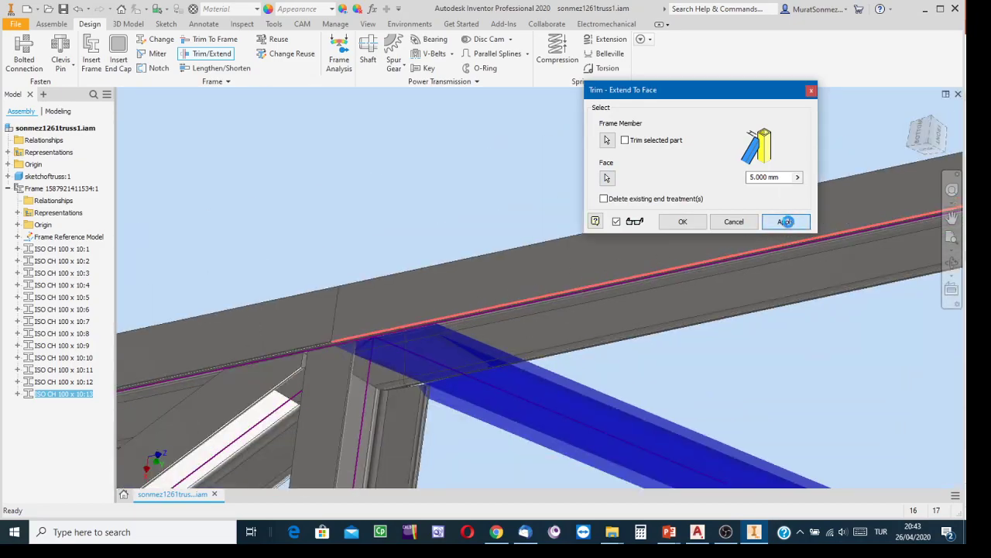
# - Trim the upper end of diagonal ISO CH 100 x 10:13 to the facing side face of the middle vertical with a 5 mm offset
pyautogui.click(924, 137)
pyautogui.scroll(5, 547, 245)
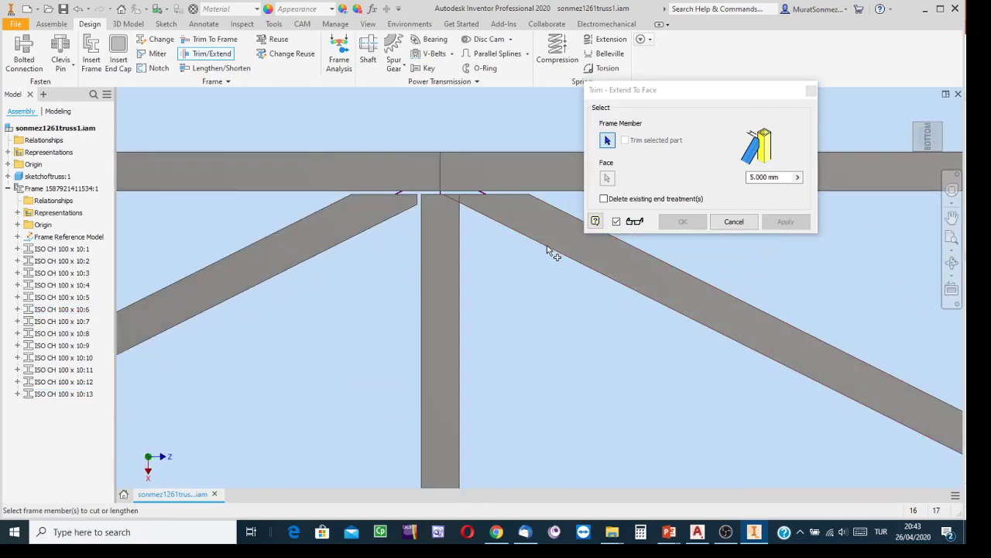
pyautogui.moveTo(540, 291); pyautogui.dragTo(553, 380, button='middle')
pyautogui.scroll(3, 519, 355)
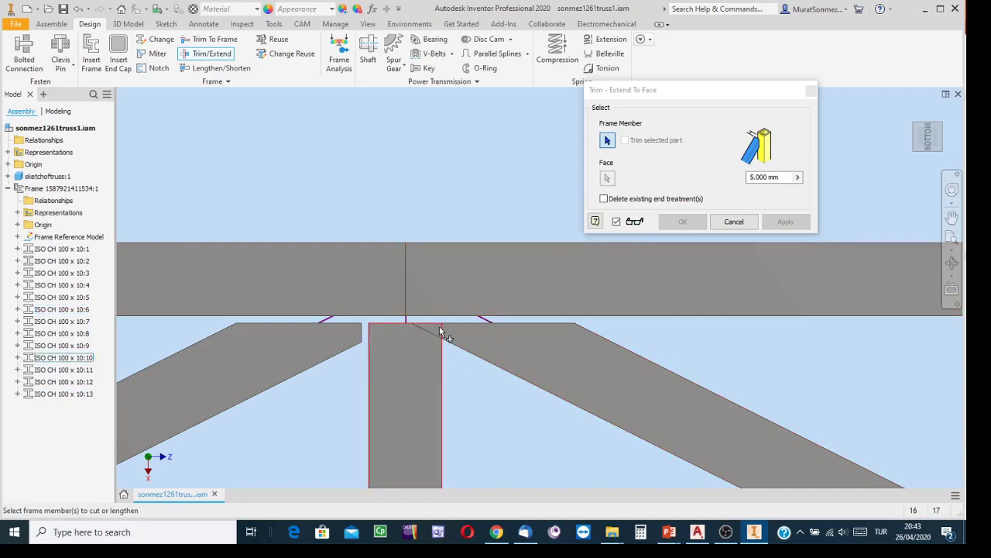
pyautogui.scroll(-2, 439, 332)
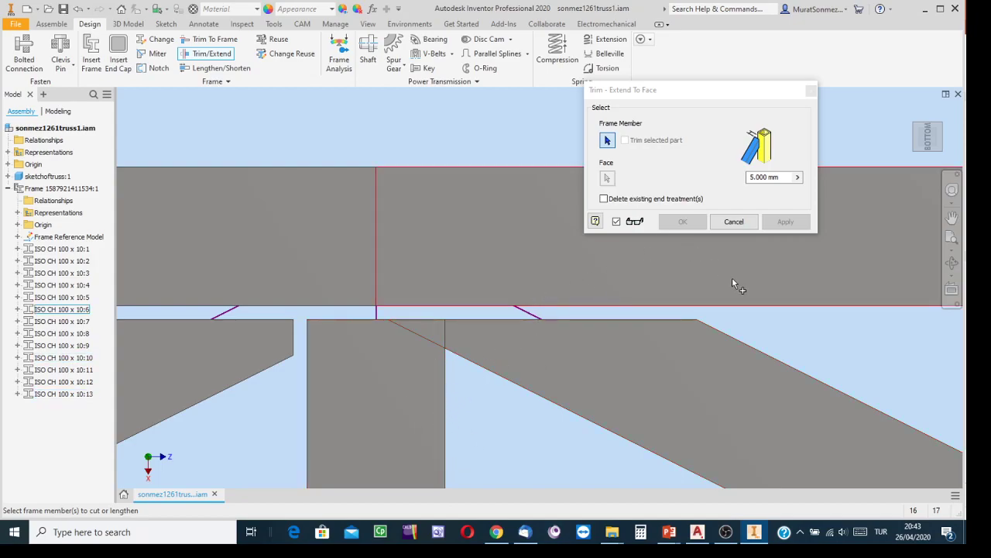
pyautogui.click(645, 395)
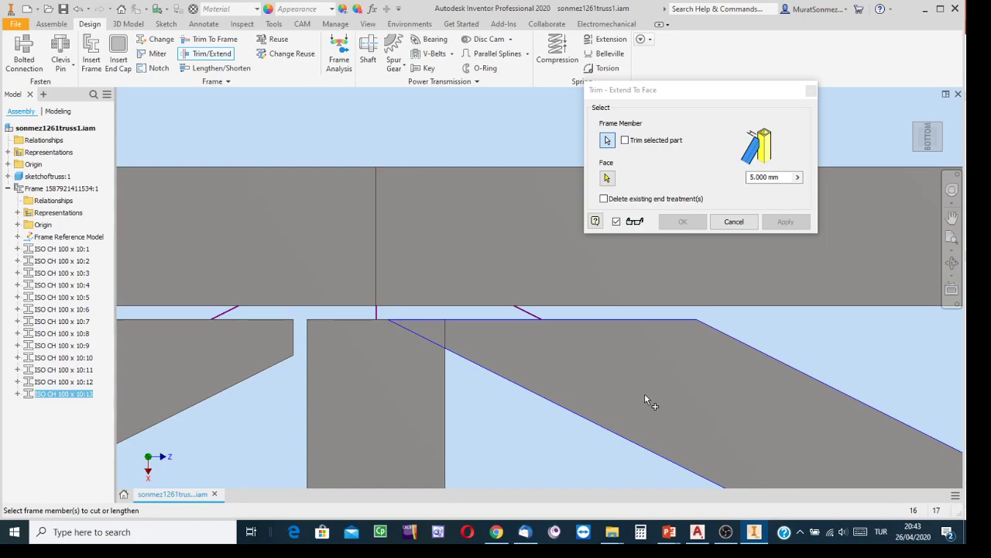
pyautogui.click(608, 181)
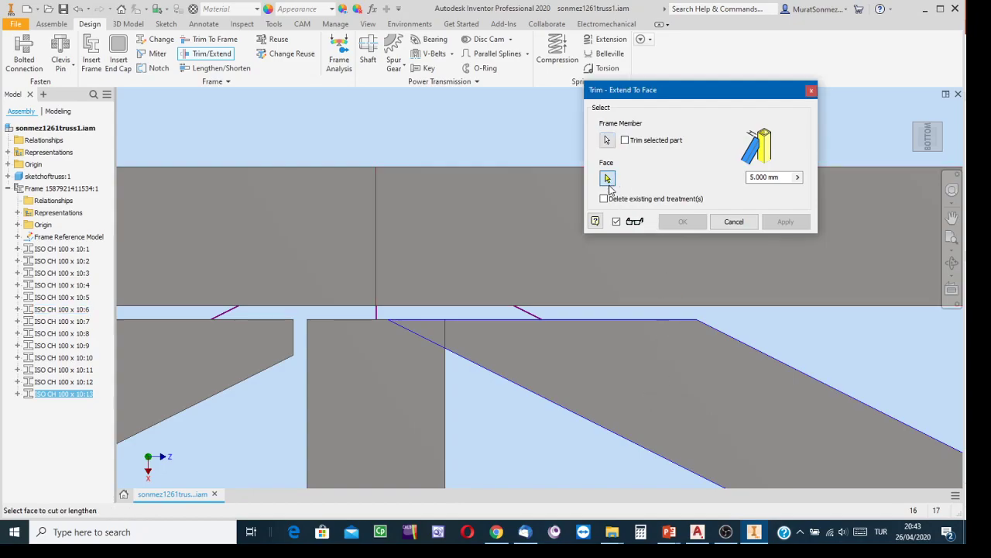
pyautogui.scroll(5, 471, 372)
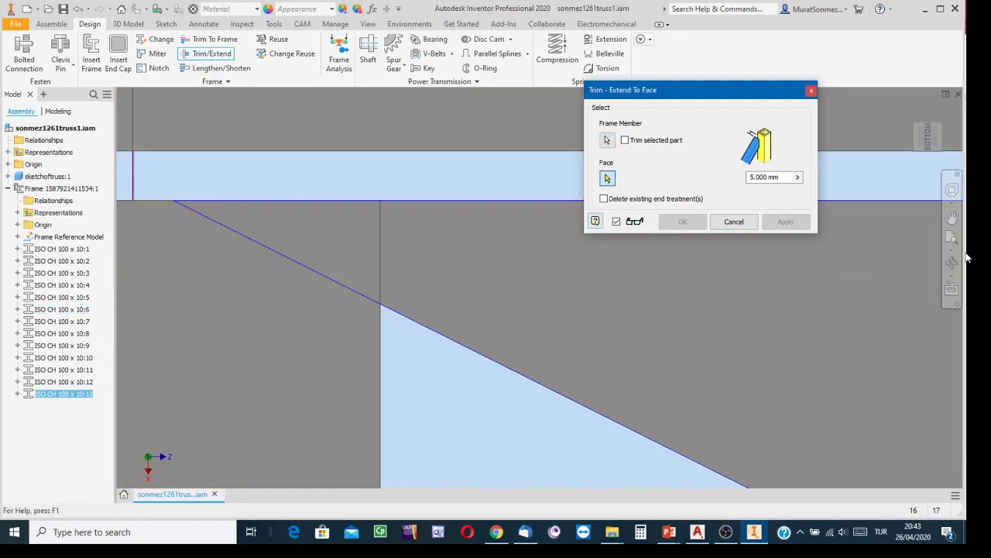
pyautogui.click(952, 262)
pyautogui.moveTo(553, 292); pyautogui.dragTo(491, 287)
pyautogui.scroll(-4, 444, 311)
pyautogui.moveTo(457, 315); pyautogui.dragTo(542, 332, button='middle')
pyautogui.scroll(3, 546, 328)
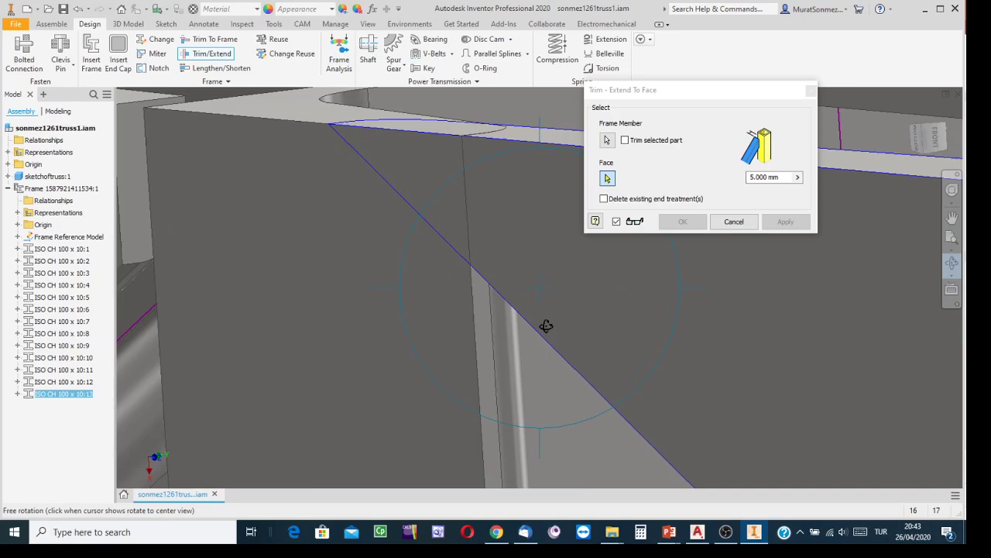
pyautogui.press('Escape')
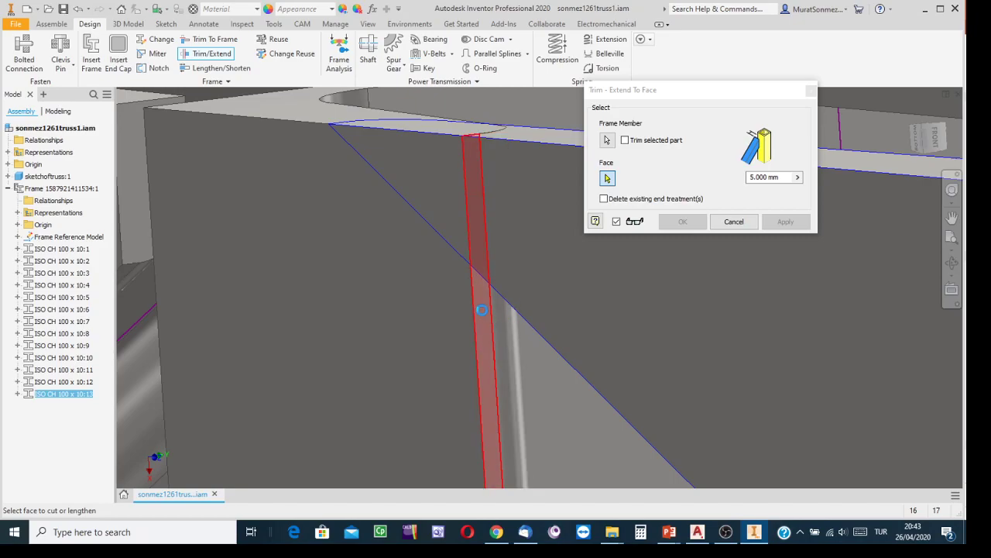
pyautogui.click(482, 310)
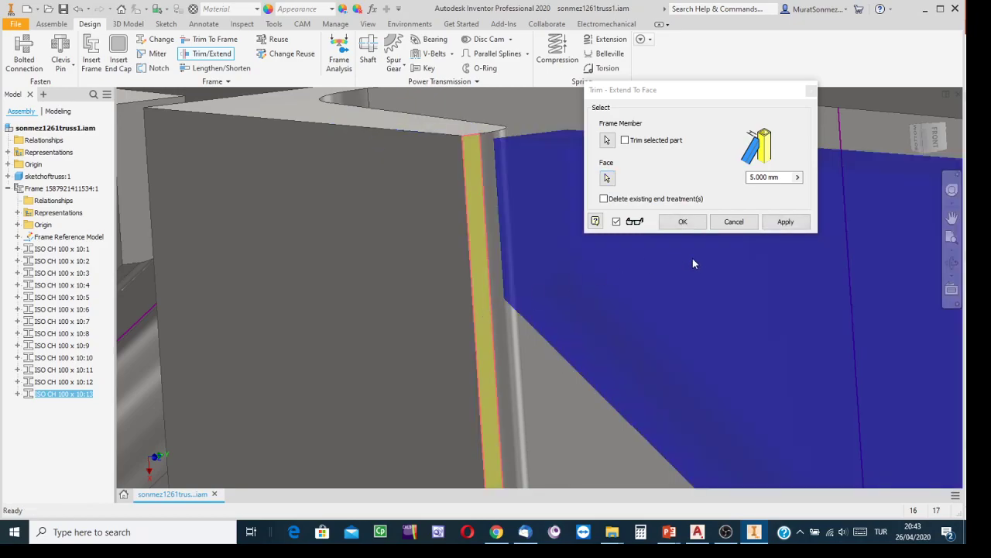
pyautogui.click(787, 221)
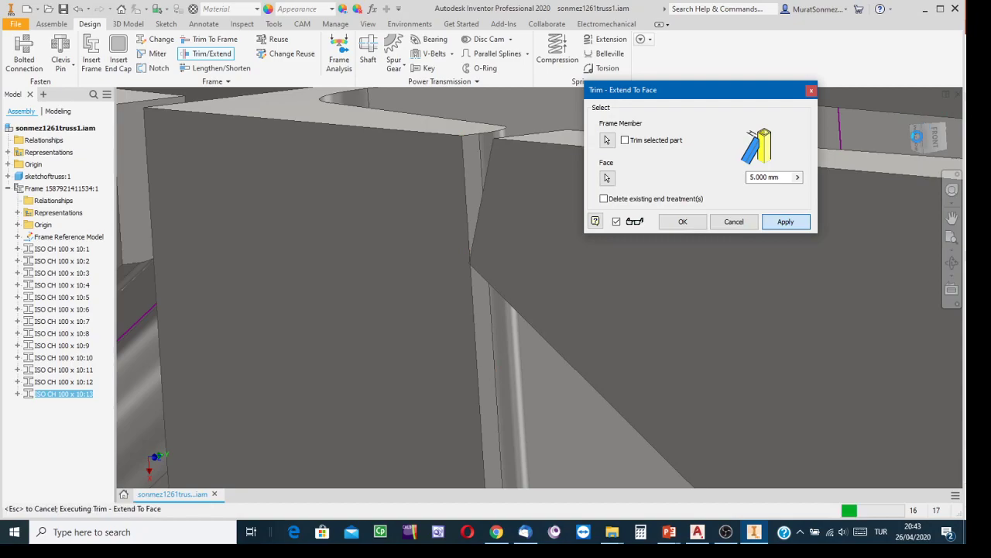
# - Trim top chord member ISO CH 100 x 10:7 at the middle joint to the adjoining top chord member's end face with a 5 mm offset
pyautogui.click(917, 145)
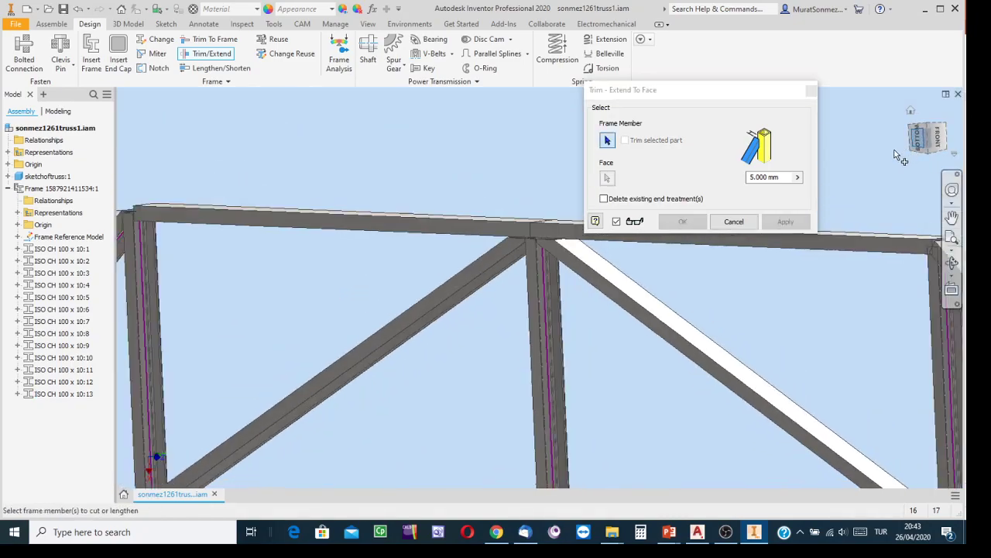
pyautogui.scroll(-5, 542, 239)
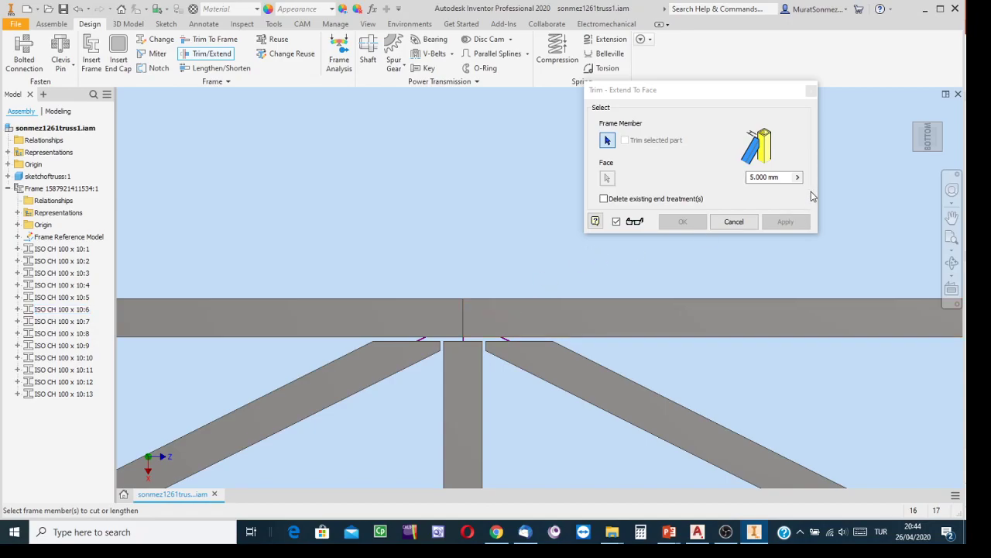
pyautogui.click(917, 128)
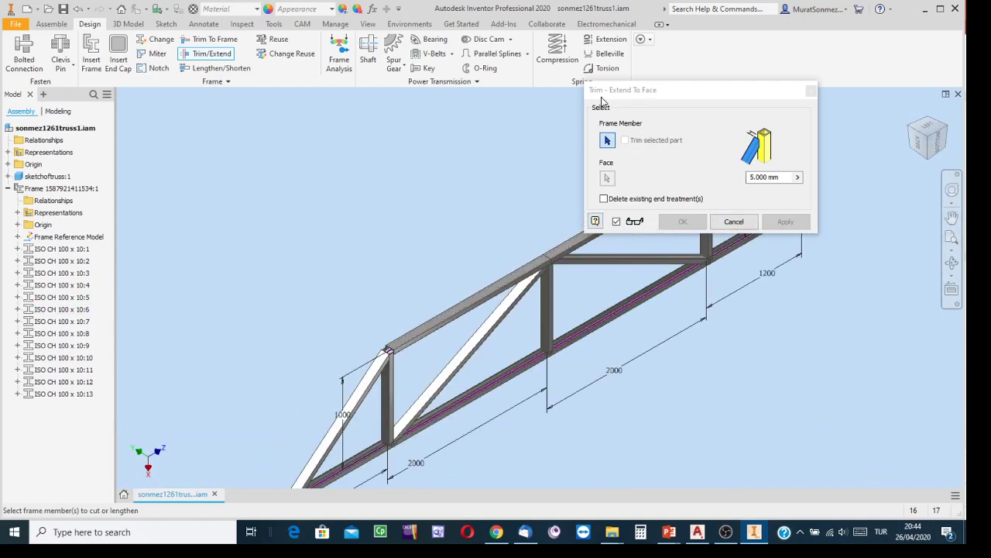
pyautogui.scroll(5, 573, 264)
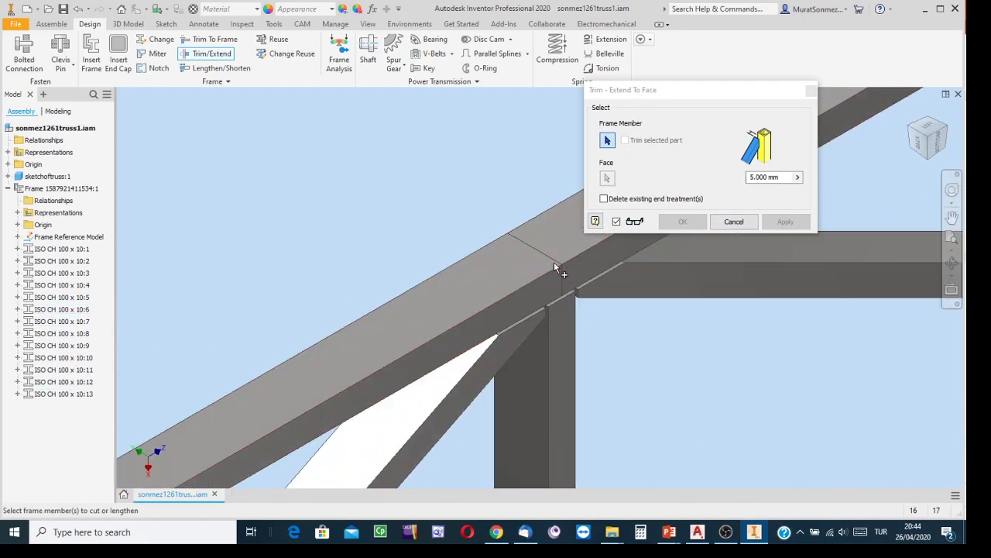
pyautogui.press('F2')
pyautogui.moveTo(356, 208); pyautogui.dragTo(230, 231)
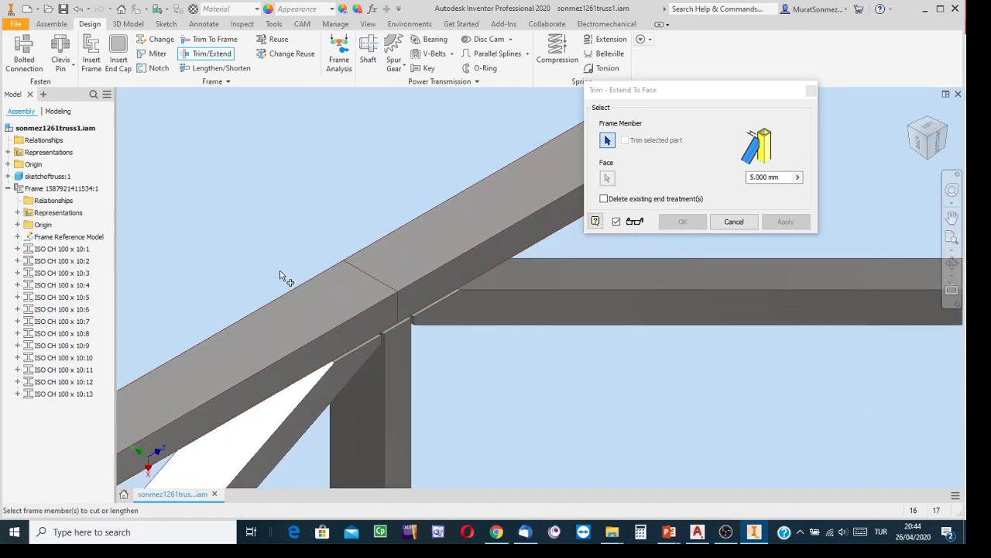
pyautogui.click(289, 315)
pyautogui.click(295, 326)
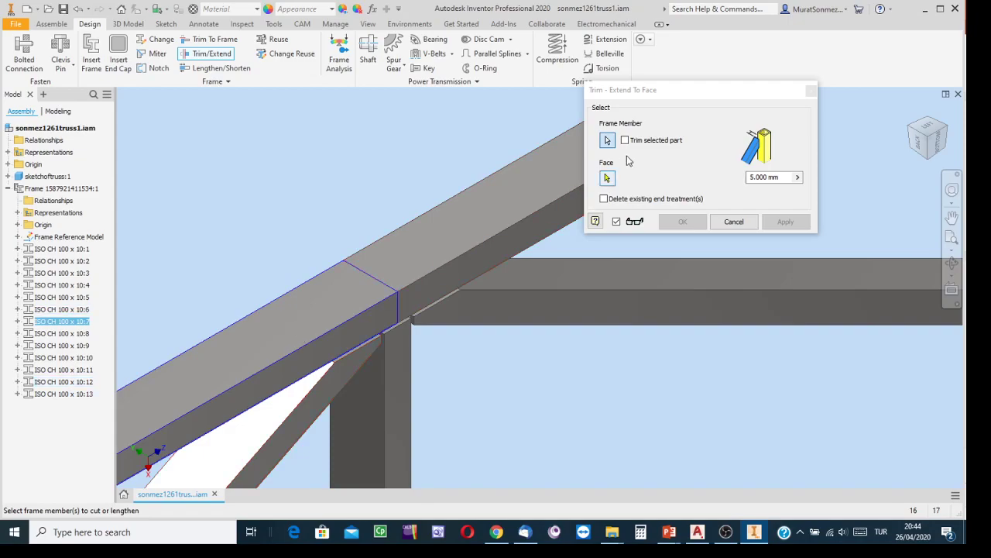
pyautogui.click(608, 178)
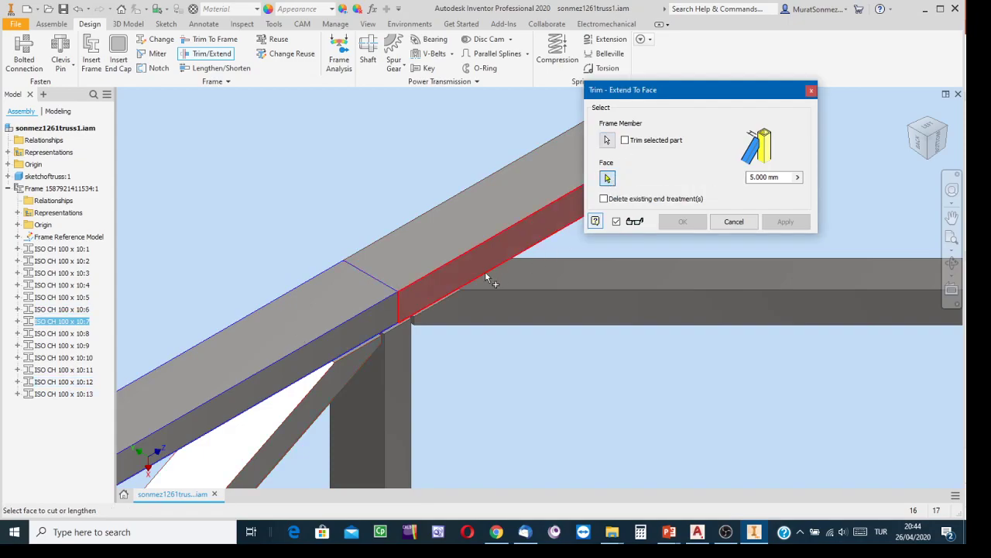
pyautogui.scroll(1, 391, 293)
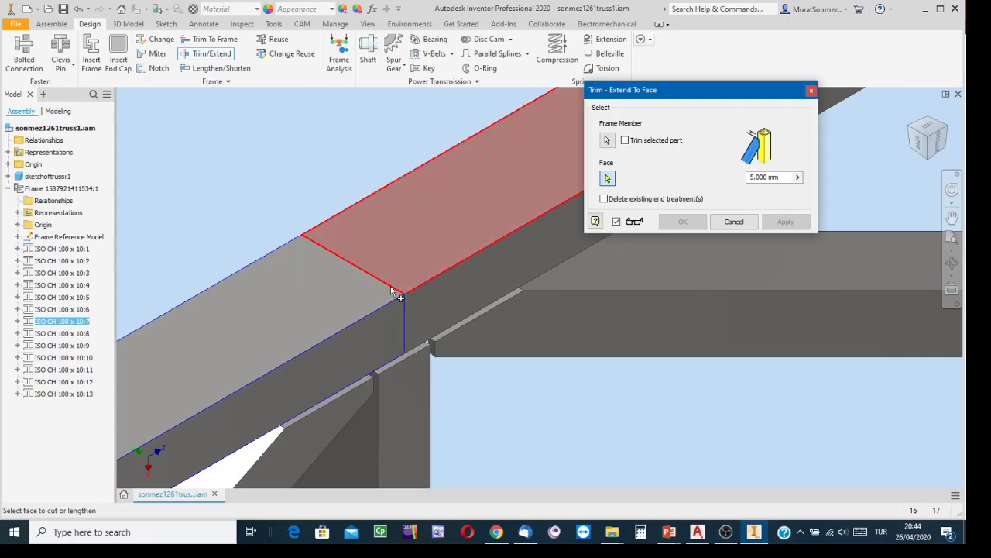
pyautogui.click(393, 287)
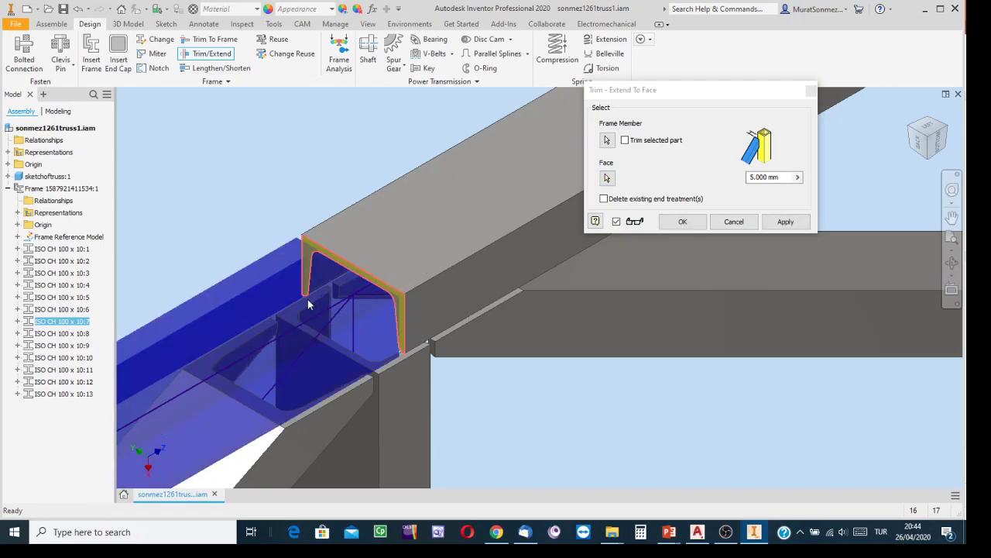
pyautogui.click(786, 222)
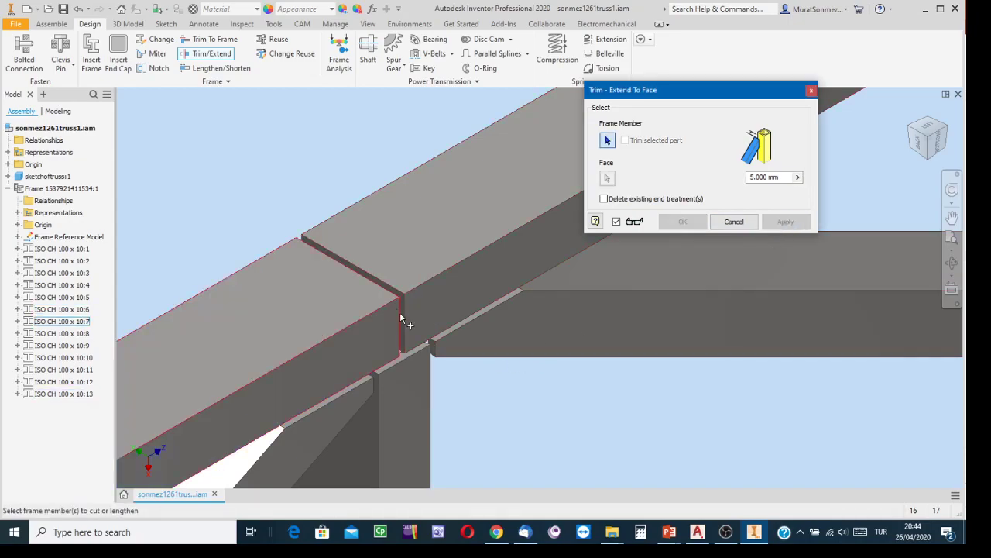
# - Examine the gaps at the trimmed middle upper joint, finish trimming, and review the whole truss for its remaining joints
pyautogui.scroll(-4, 372, 319)
pyautogui.scroll(3, 374, 316)
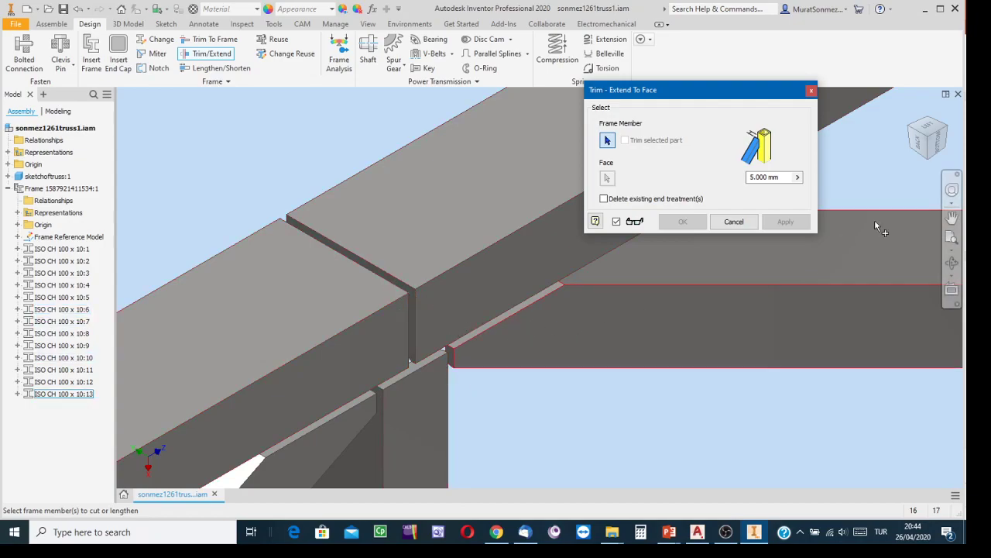
pyautogui.scroll(3, 889, 196)
pyautogui.moveTo(886, 188); pyautogui.dragTo(751, 256, button='middle')
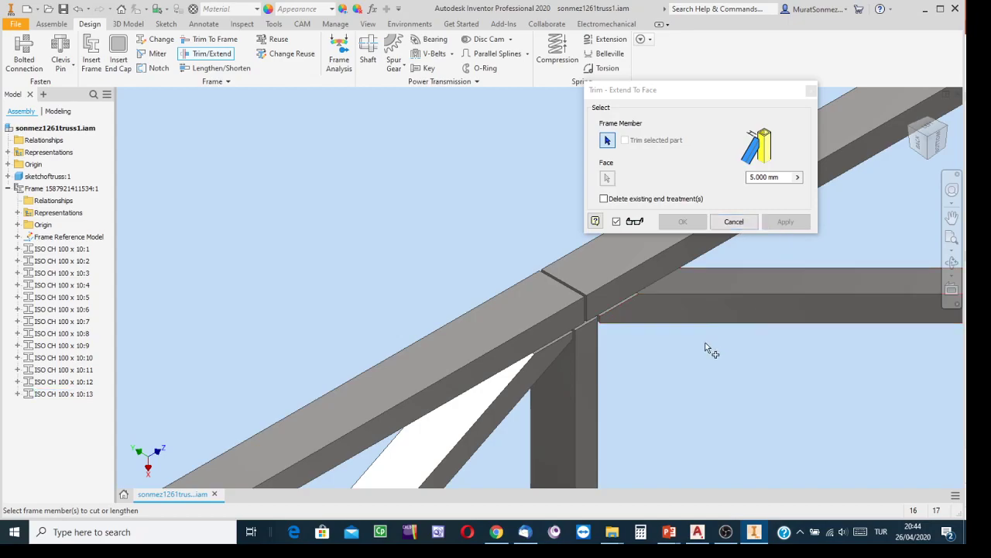
pyautogui.scroll(5, 720, 354)
pyautogui.moveTo(290, 344); pyautogui.dragTo(112, 391, button='middle')
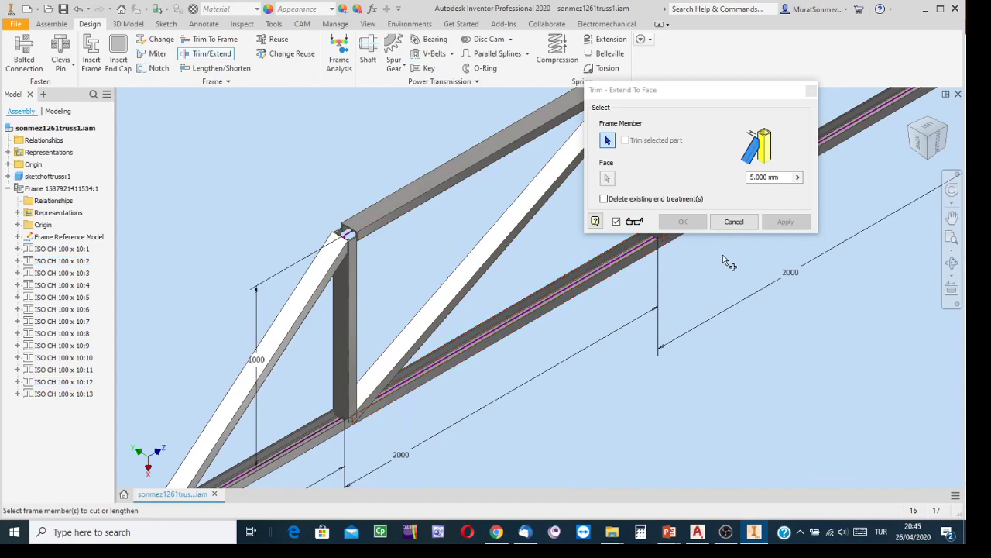
pyautogui.click(713, 193)
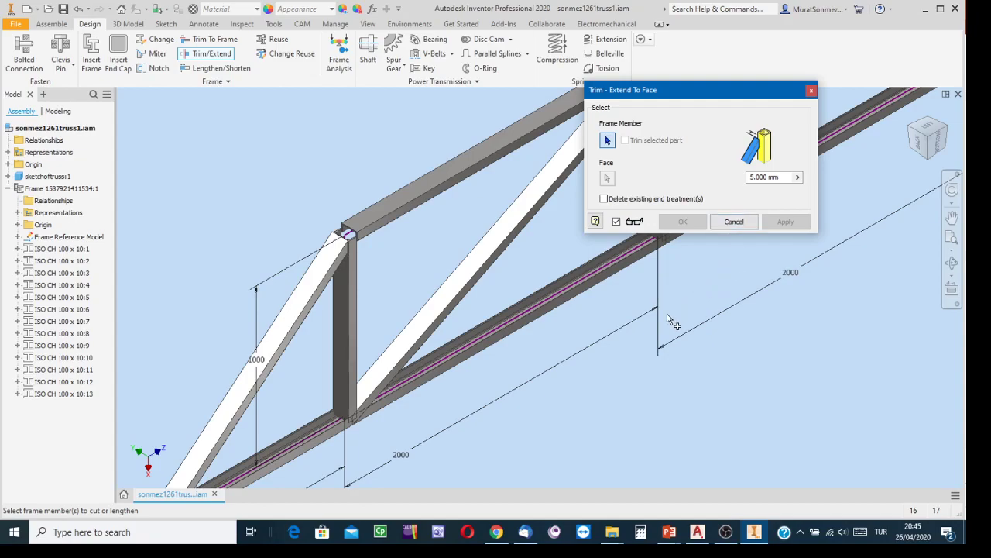
pyautogui.click(733, 221)
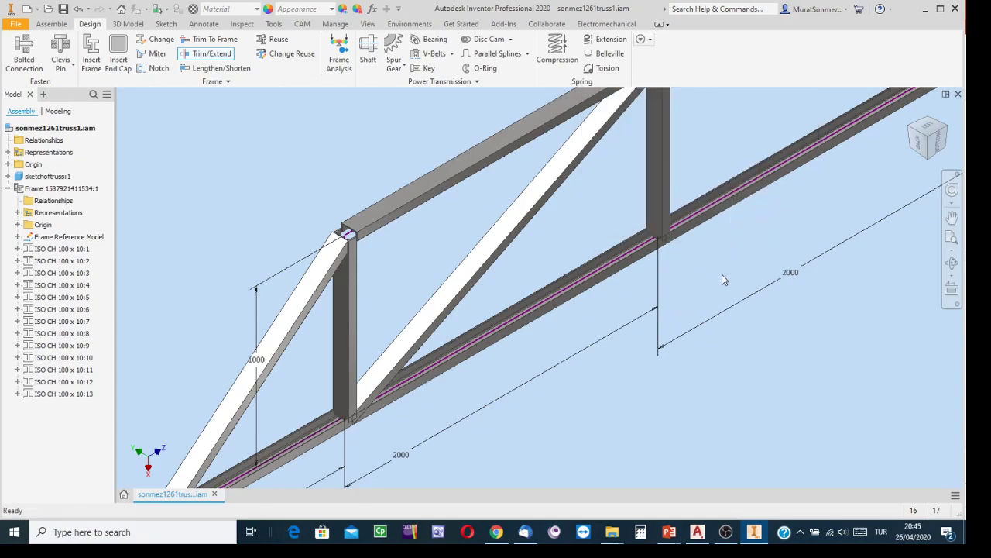
pyautogui.scroll(6, 697, 302)
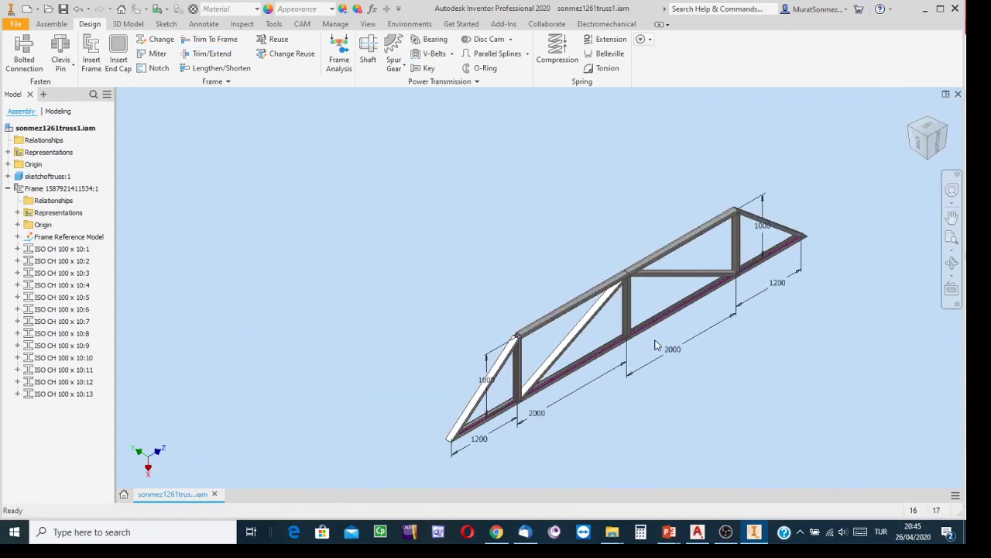
pyautogui.scroll(-5, 655, 346)
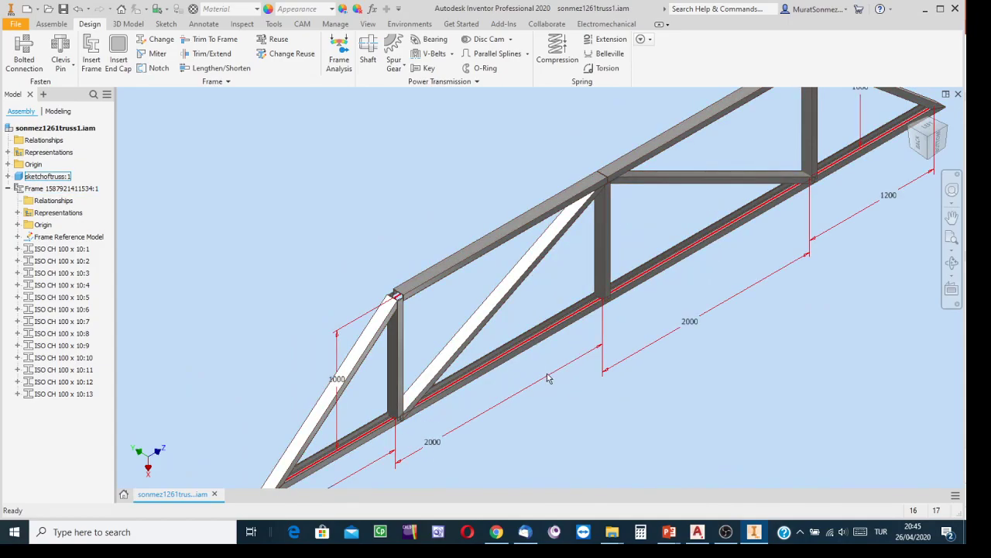
pyautogui.scroll(2, 719, 297)
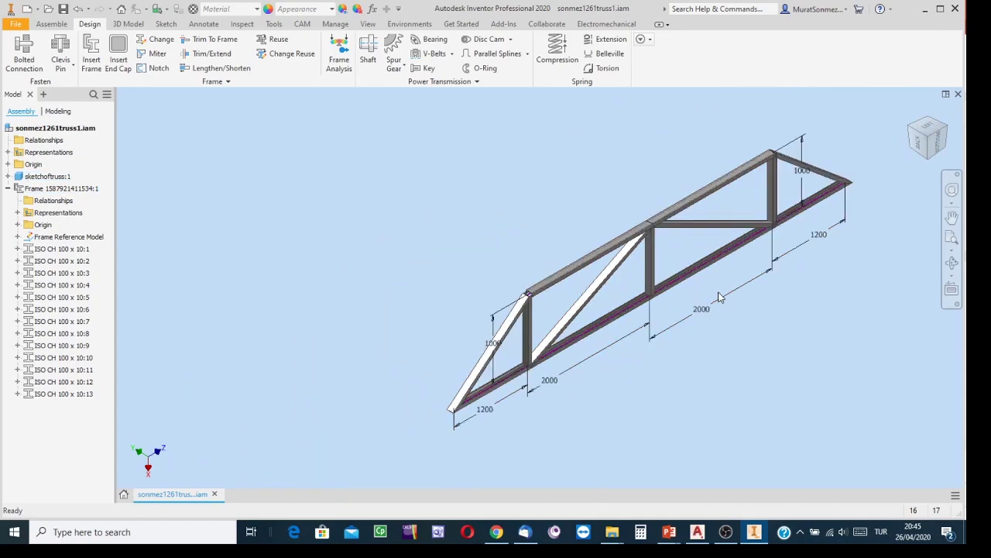
pyautogui.moveTo(718, 297); pyautogui.dragTo(691, 333, button='middle')
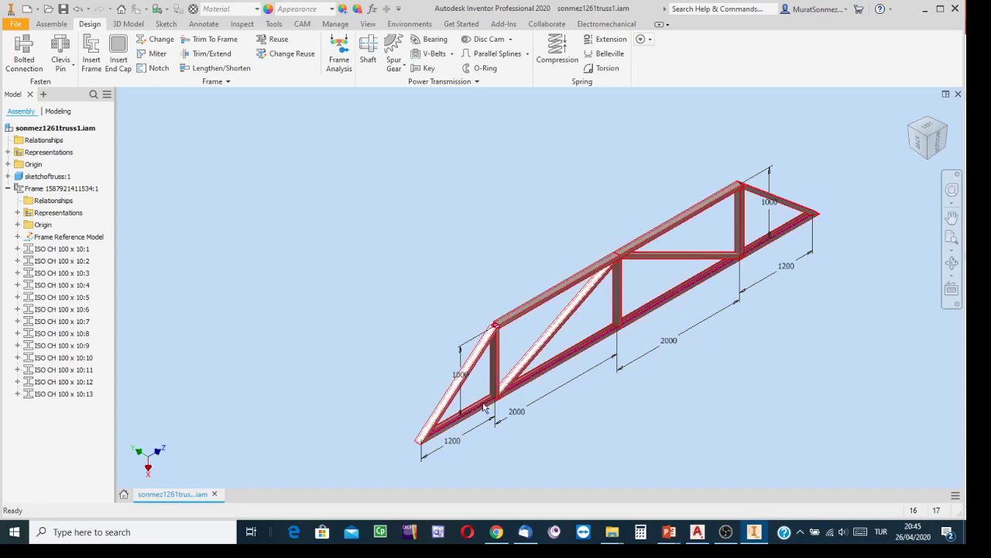
pyautogui.scroll(3, 541, 417)
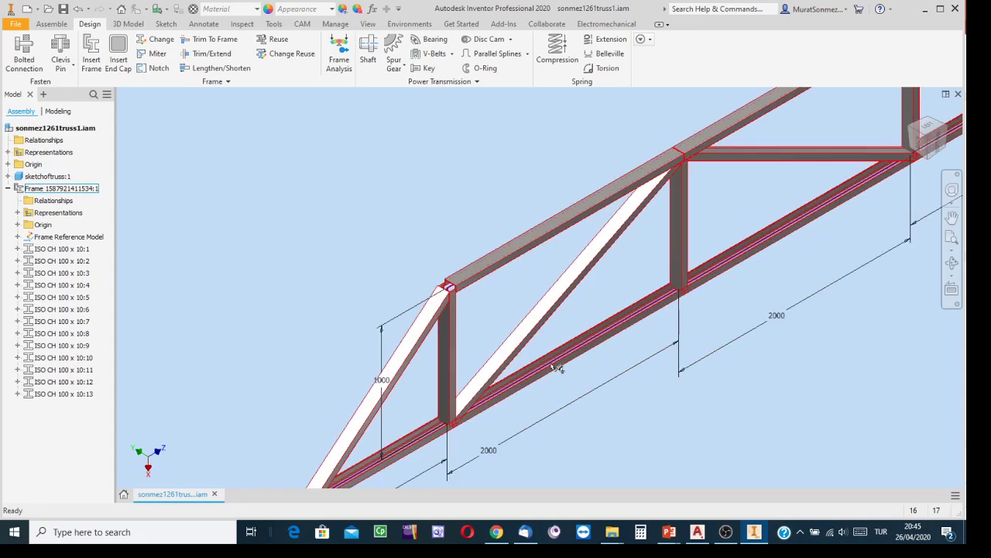
pyautogui.scroll(-3, 531, 446)
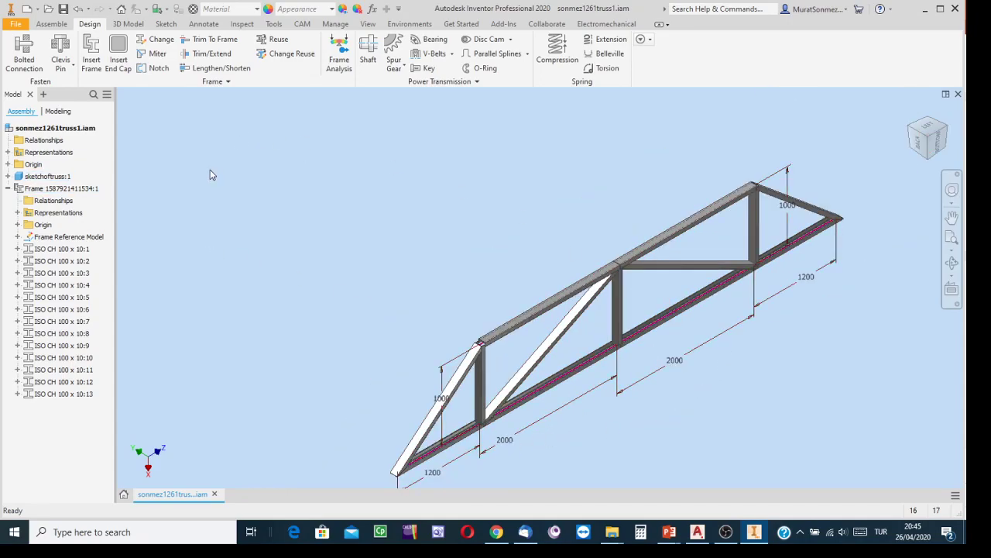
# - Hide Sketch1 of the sketchoftruss part and save the truss assembly with its dependent files
pyautogui.click(8, 177)
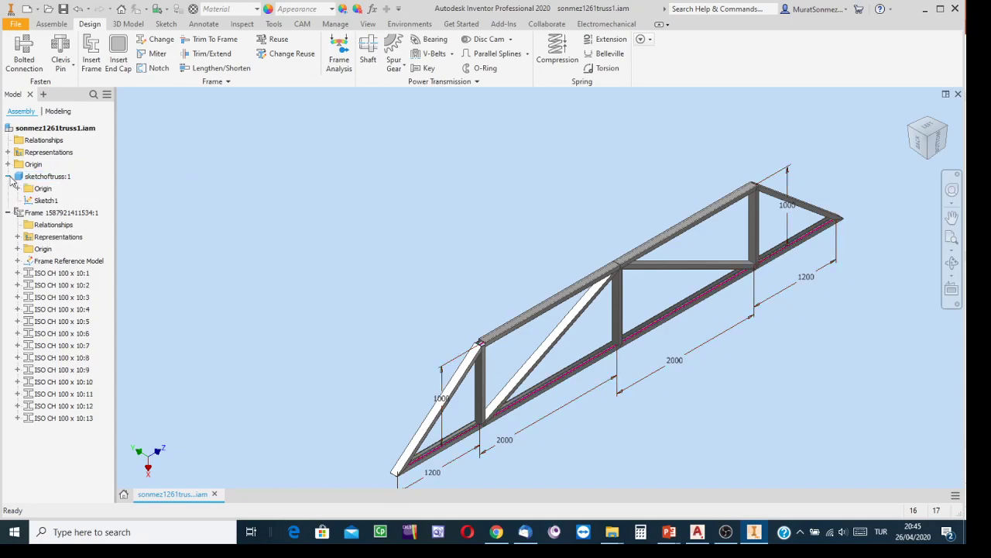
pyautogui.rightClick(46, 202)
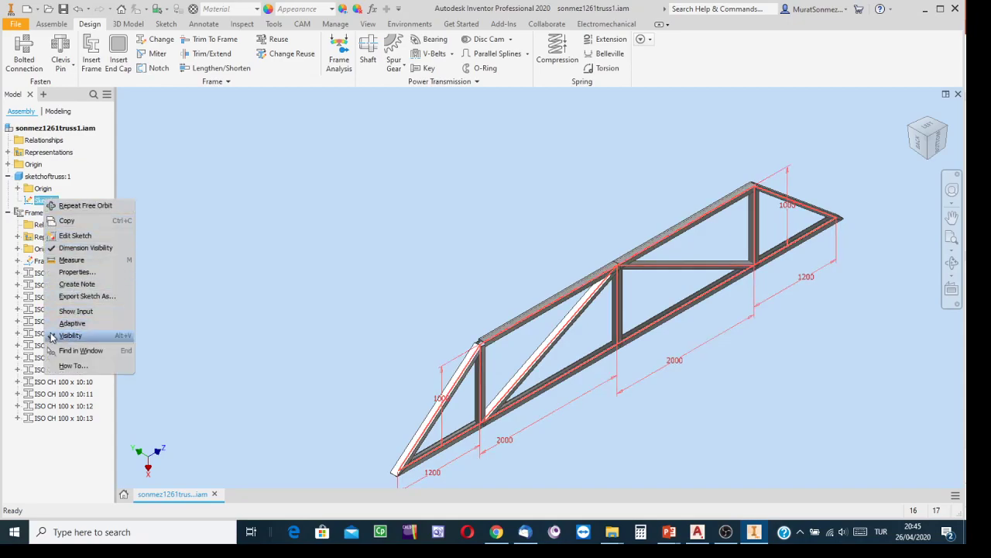
pyautogui.click(54, 335)
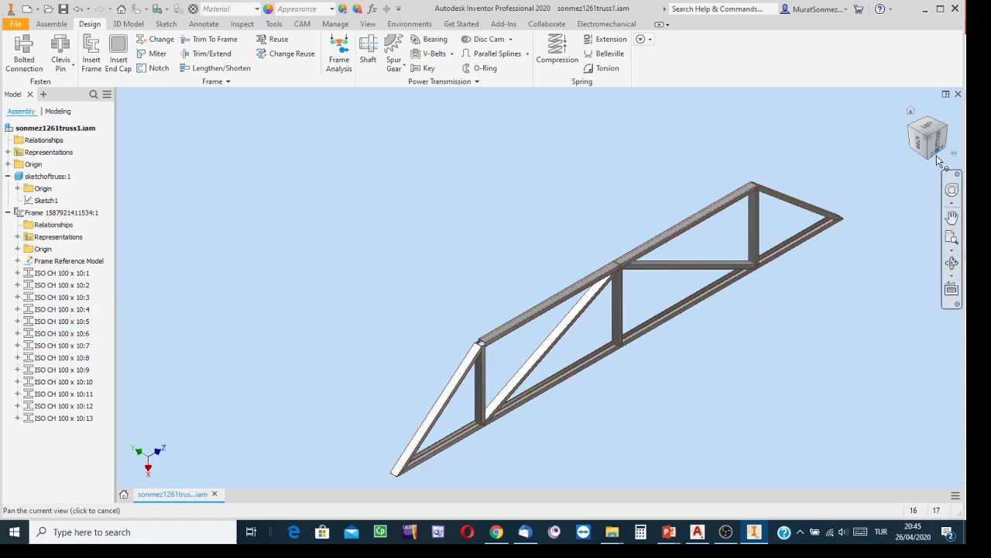
pyautogui.click(63, 9)
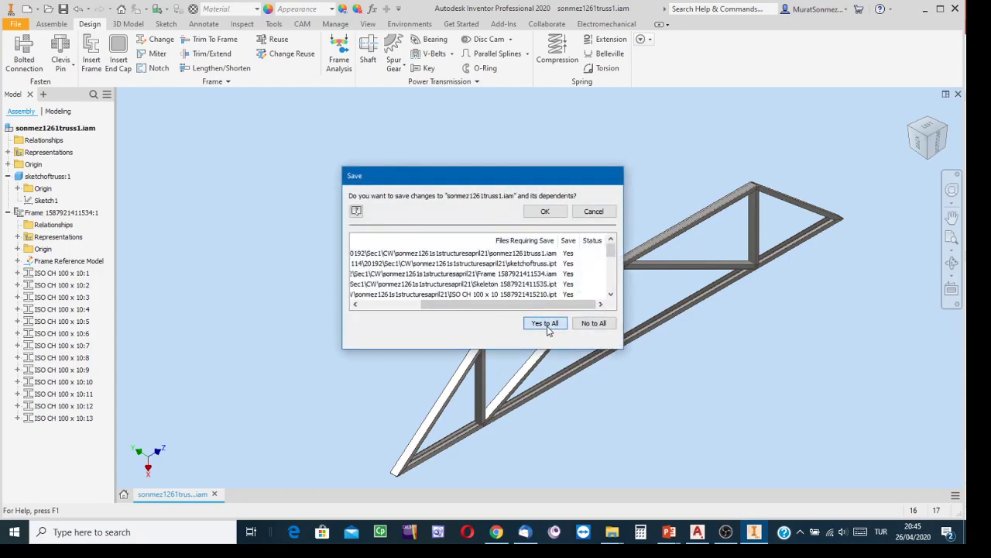
pyautogui.click(545, 213)
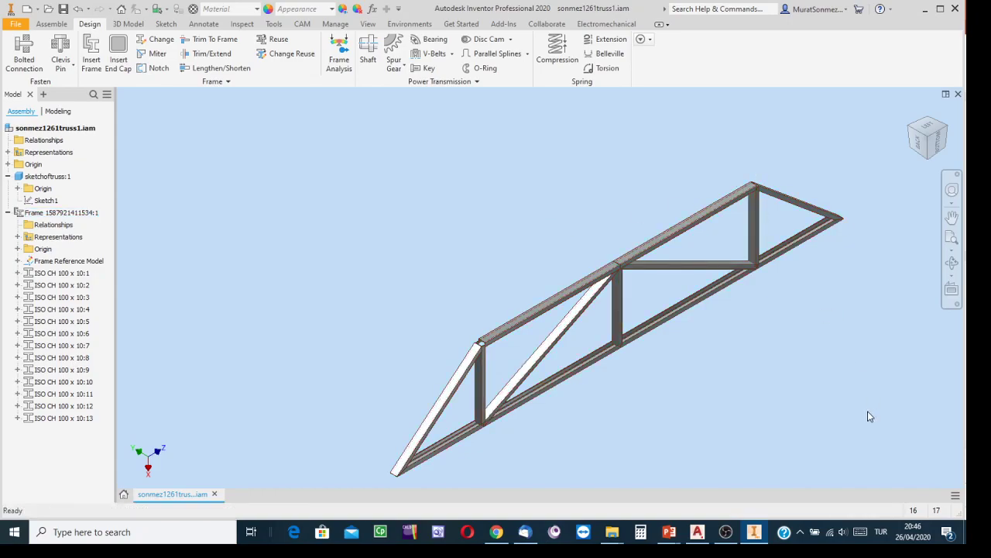
# - Switch to OBS, show the Video Capture Device source, and hide the Display Capture 2 source
pyautogui.click(726, 532)
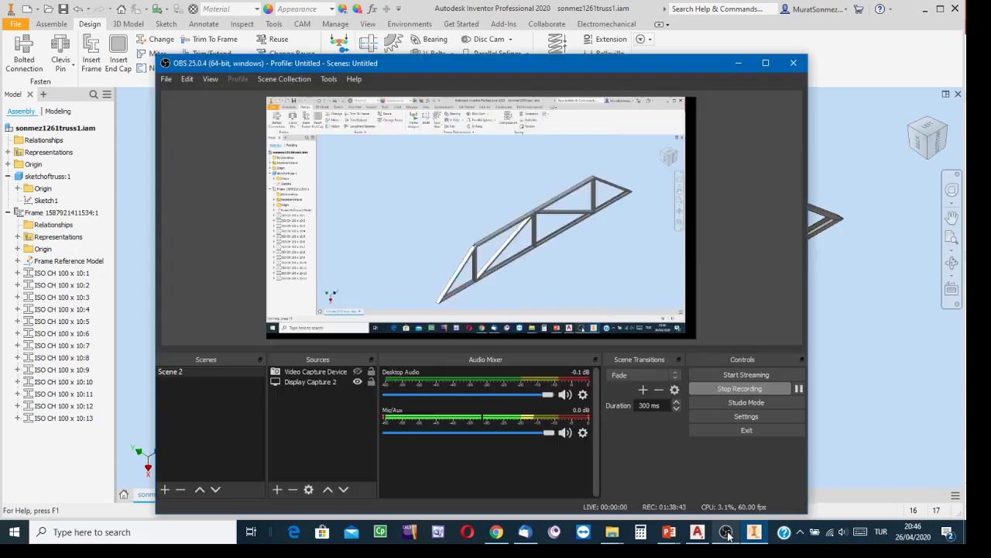
pyautogui.click(358, 369)
pyautogui.click(359, 381)
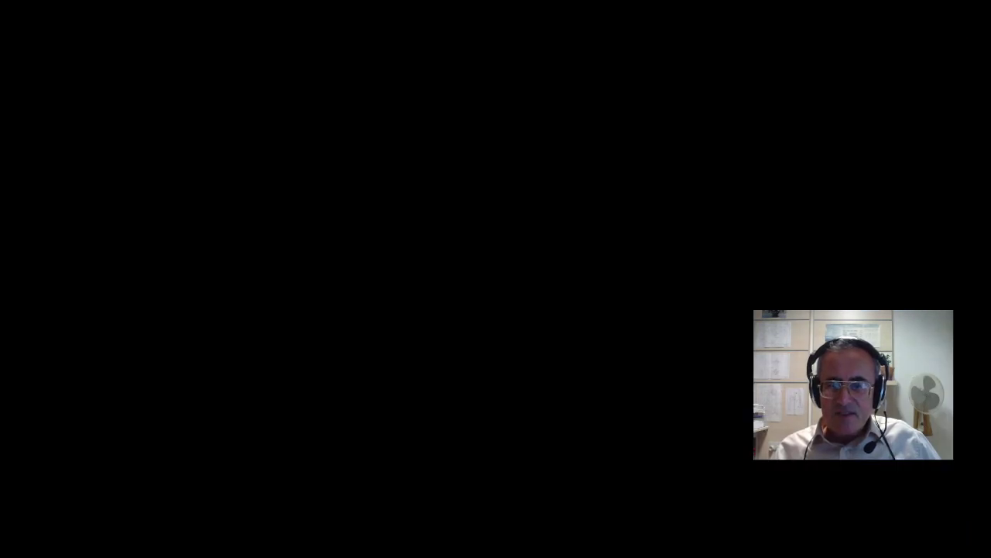